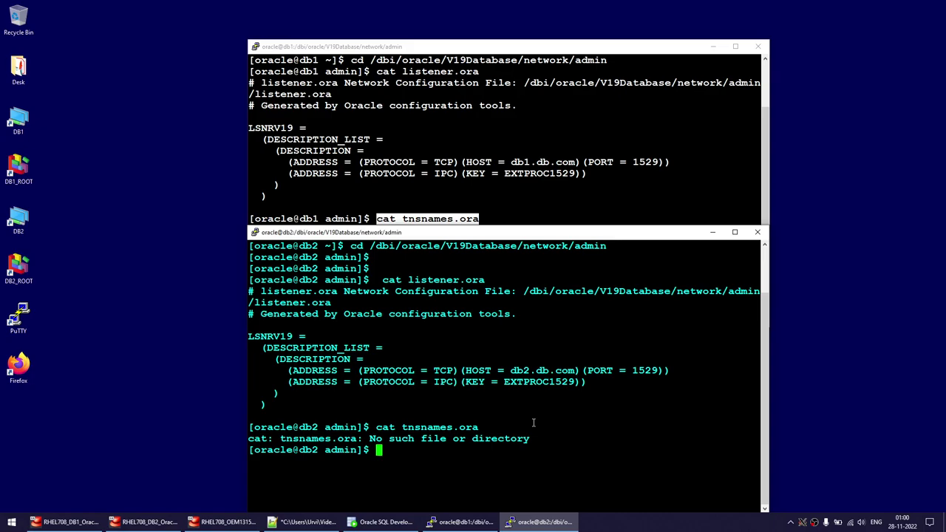
# - Clear the db1 terminal, return to the home directory, and minimize the db2 session
pyautogui.click(612, 181)
pyautogui.press('Return')
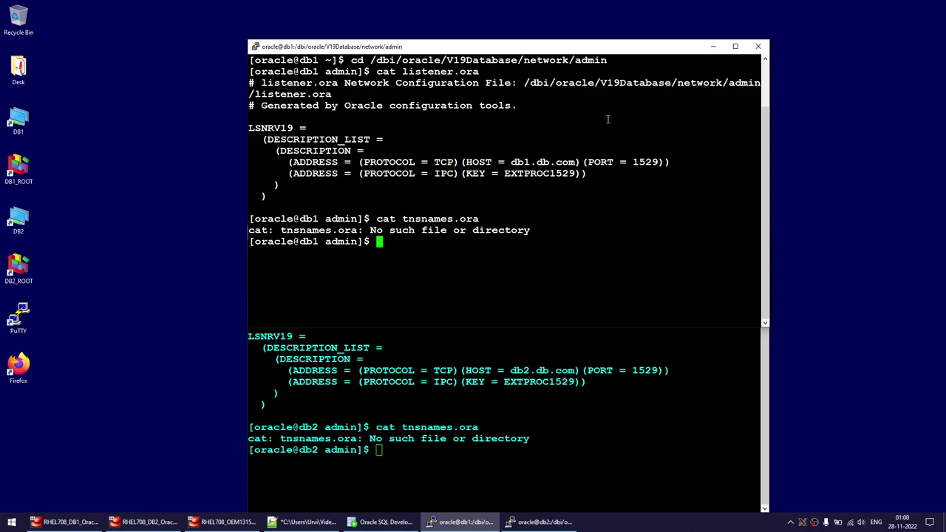
pyautogui.write('clear')
pyautogui.press('Return')
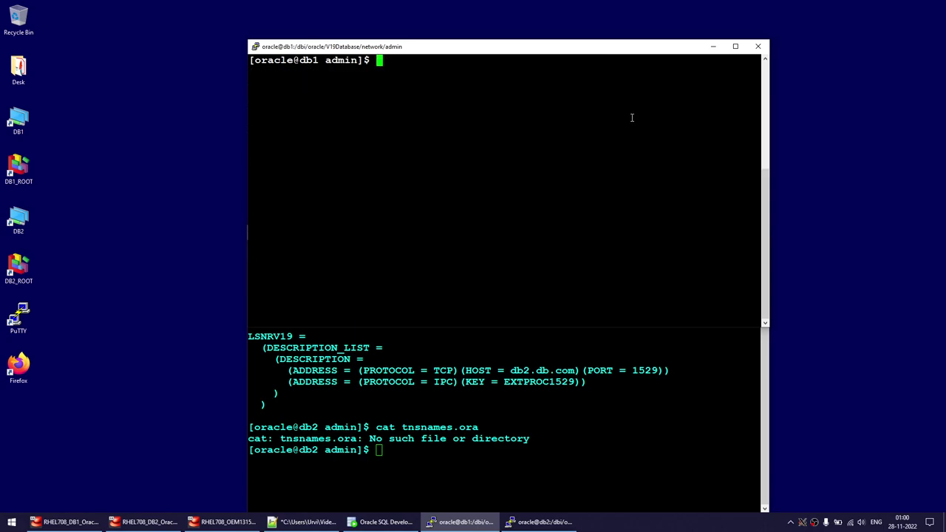
pyautogui.write('cd')
pyautogui.press('Return')
pyautogui.click(655, 414)
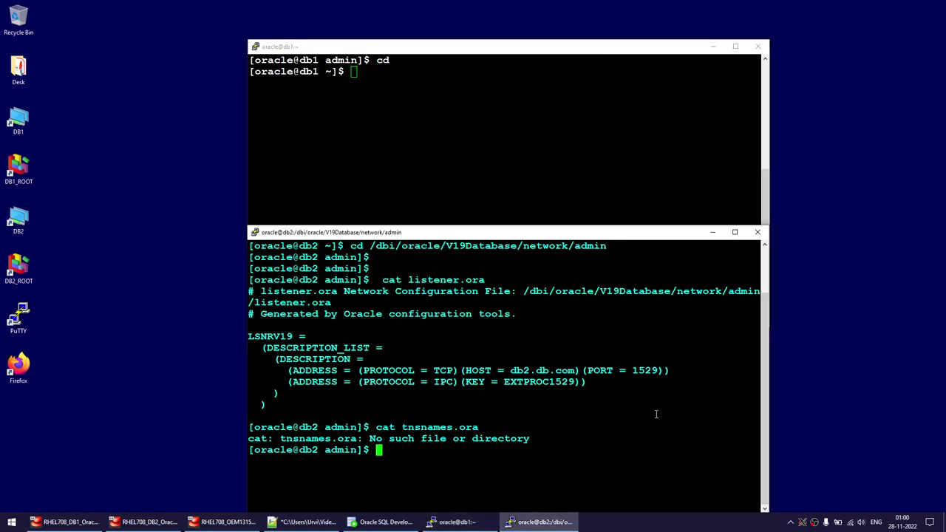
pyautogui.click(713, 232)
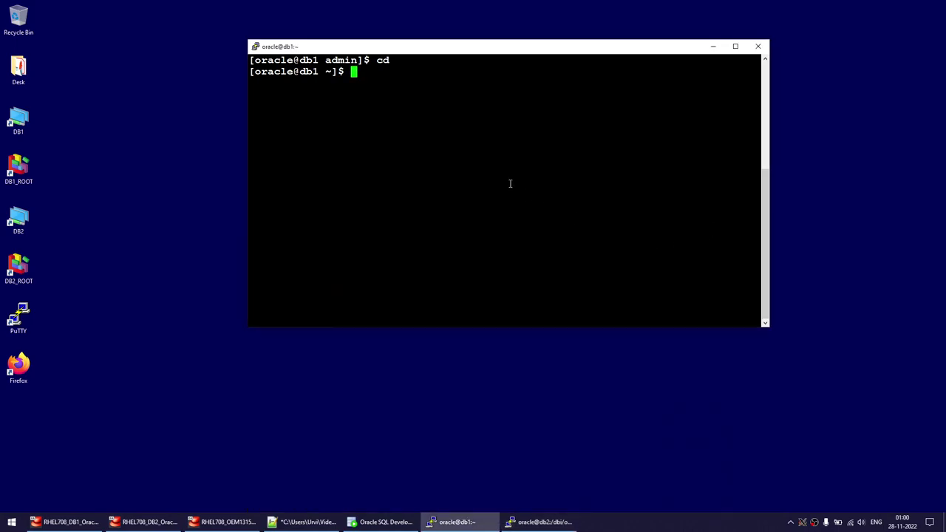
# - Export DISPLAY=192.168.1.114:7.0 on db1 and launch dbca
pyautogui.write('clear')
pyautogui.press('Return')
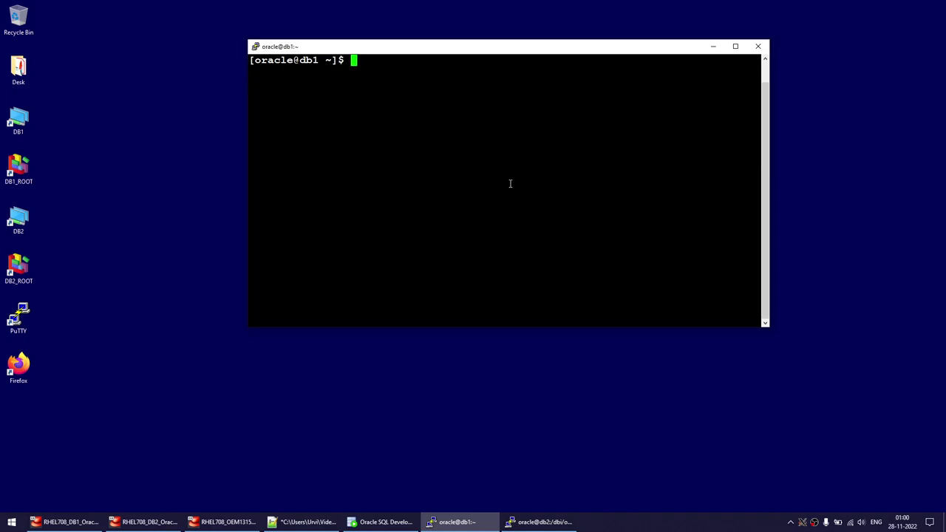
pyautogui.write('export DISPLAY')
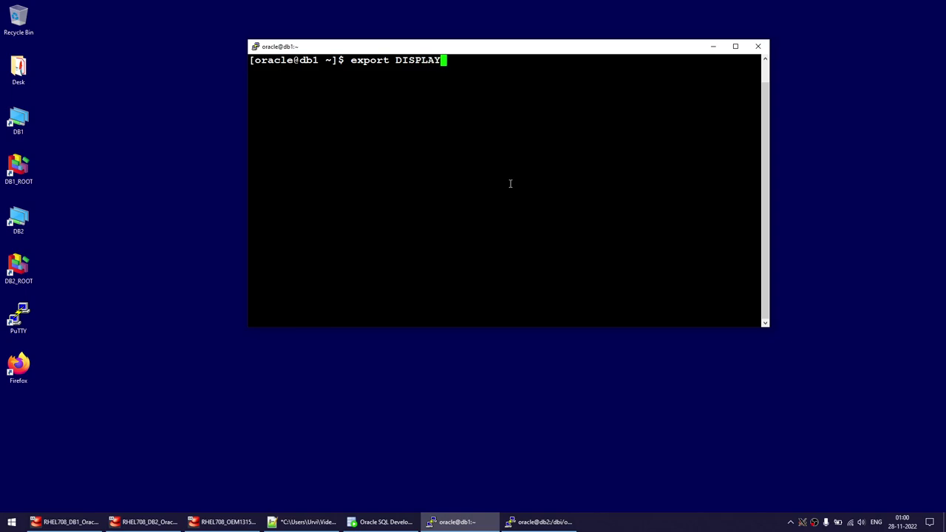
pyautogui.write('=192.168.1.114:7.')
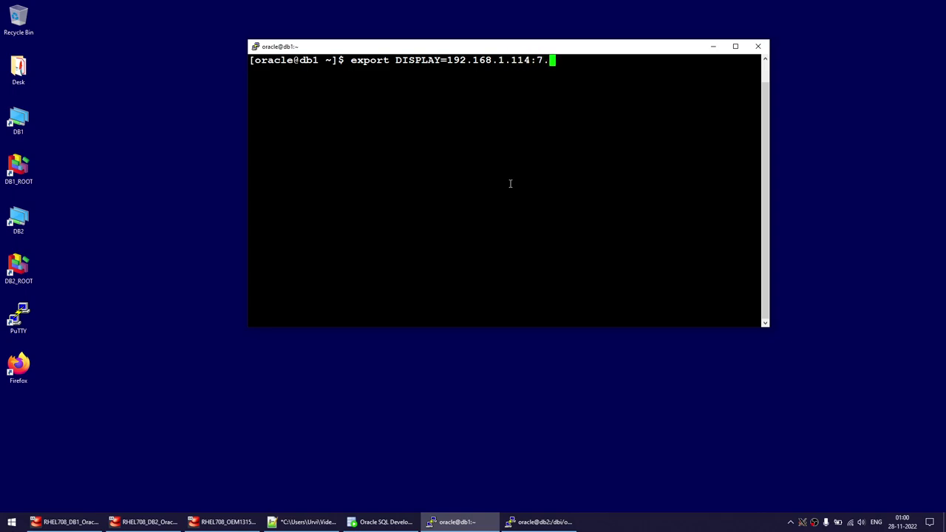
pyautogui.write('0')
pyautogui.press('Return')
pyautogui.write('clear')
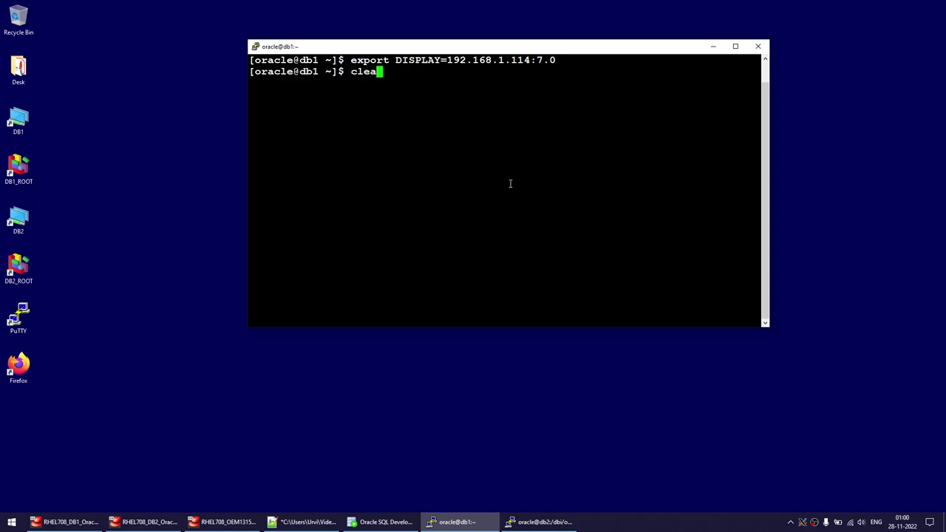
pyautogui.press('Return')
pyautogui.write('dbca')
pyautogui.press('Return')
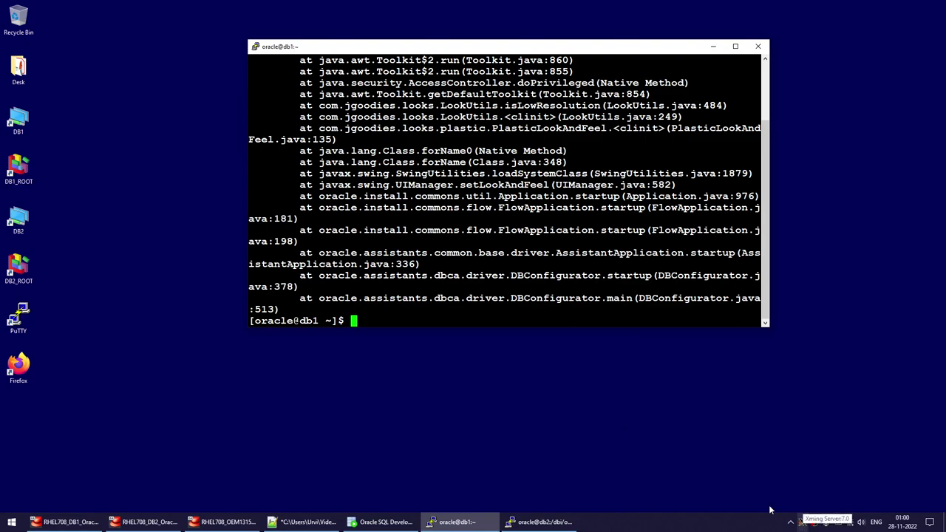
# - Correct the DISPLAY export to 192.168.1.14:7.0 after dbca fails, then clear the terminal
pyautogui.press('Up')
pyautogui.press('Up')
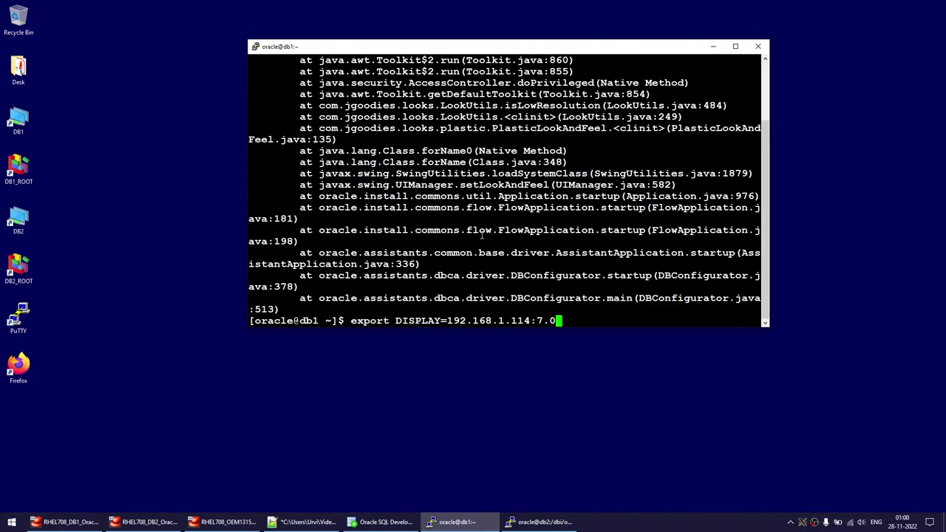
pyautogui.press('Left')
pyautogui.press('Left')
pyautogui.press('Left')
pyautogui.press('Left')
pyautogui.press('Left')
pyautogui.press('Left')
pyautogui.press('BackSpace')
pyautogui.press('Return')
pyautogui.write('clae')
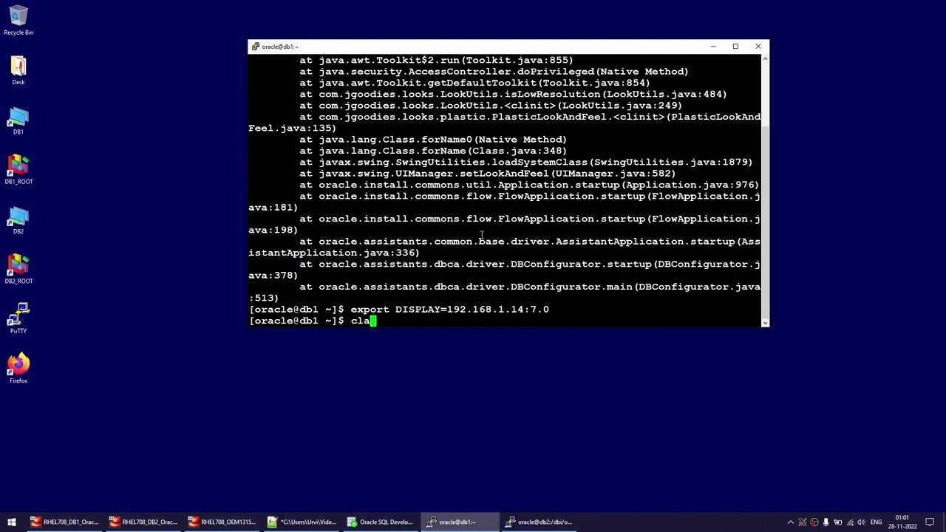
pyautogui.press('BackSpace')
pyautogui.press('BackSpace')
pyautogui.write('ear')
pyautogui.press('Return')
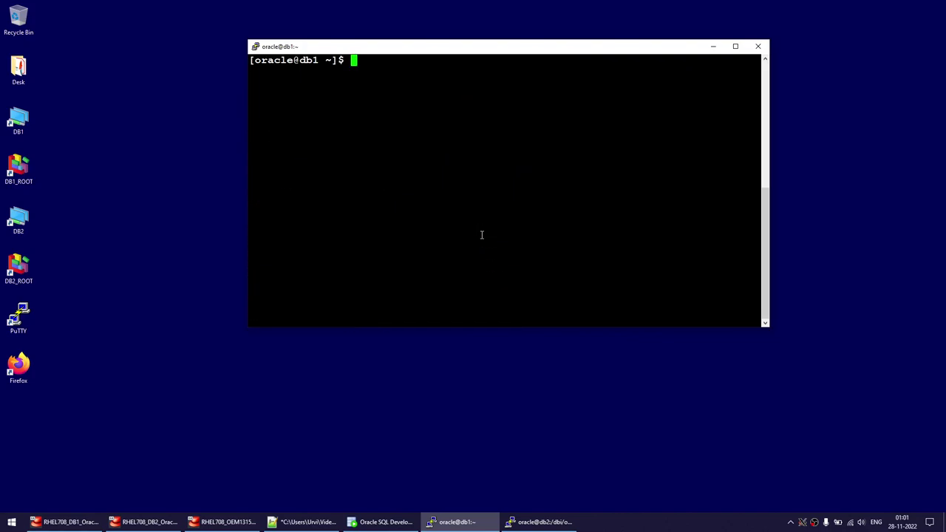
pyautogui.press('Up')
pyautogui.press('Up')
pyautogui.press('Up')
# - Relaunch dbca with Advanced configuration, General Purpose template, non-container, and global name ora
pyautogui.press('Return')
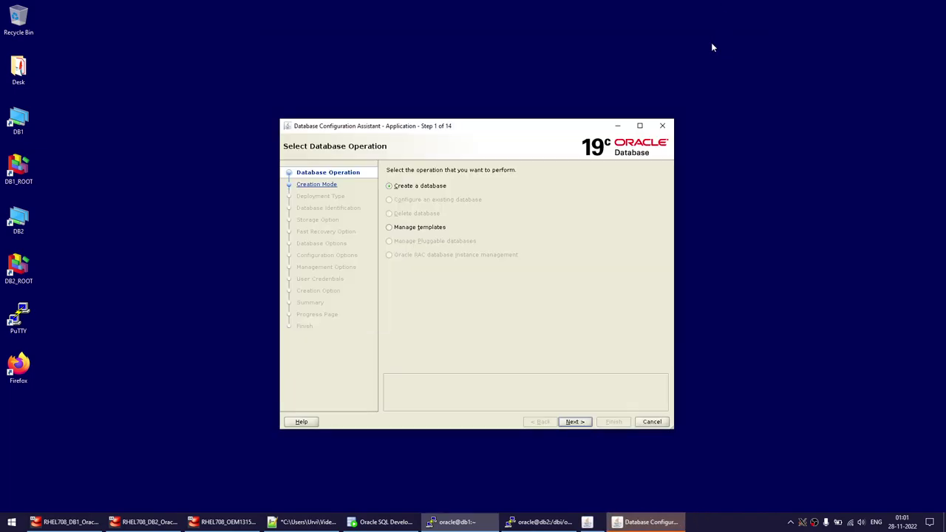
pyautogui.click(570, 422)
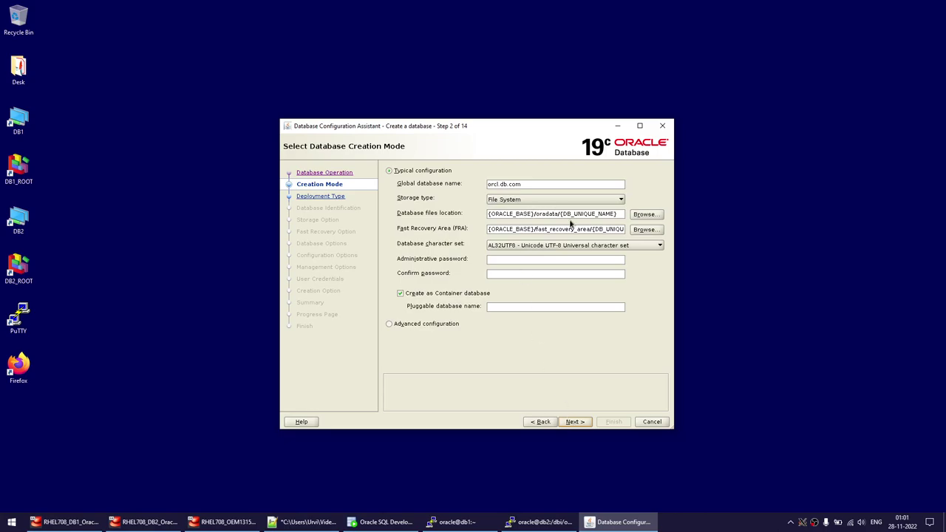
pyautogui.click(418, 325)
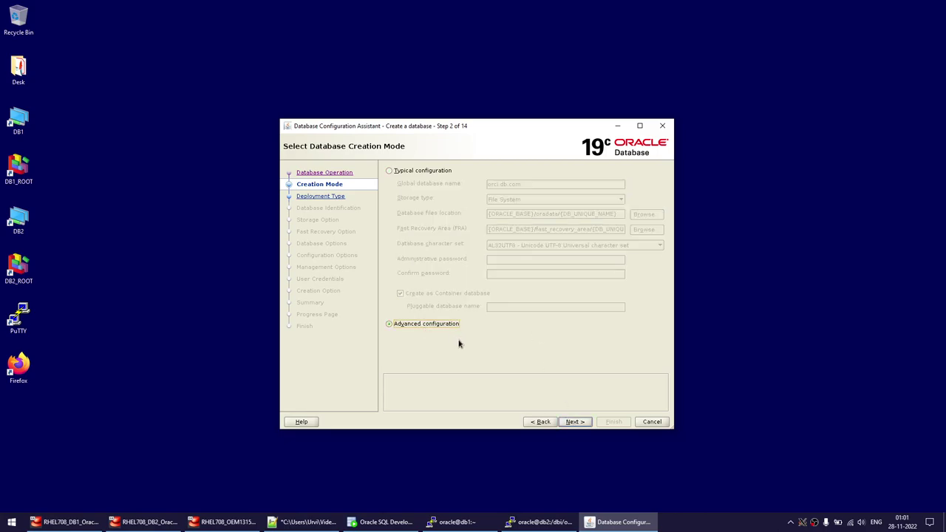
pyautogui.click(575, 422)
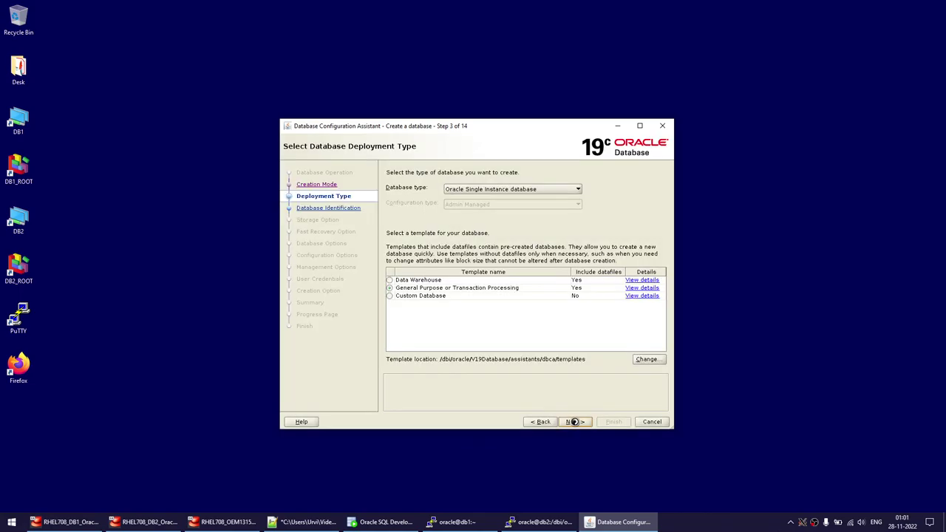
pyautogui.click(575, 421)
pyautogui.click(415, 260)
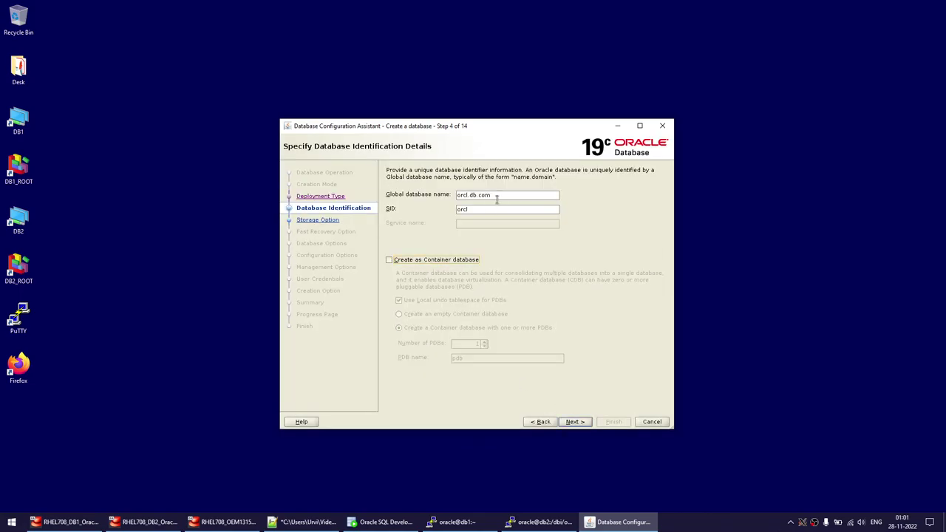
pyautogui.moveTo(495, 195); pyautogui.dragTo(418, 194)
pyautogui.write('ora')
# - Use custom storage attributes with File System as the storage type
pyautogui.click(573, 422)
pyautogui.click(405, 203)
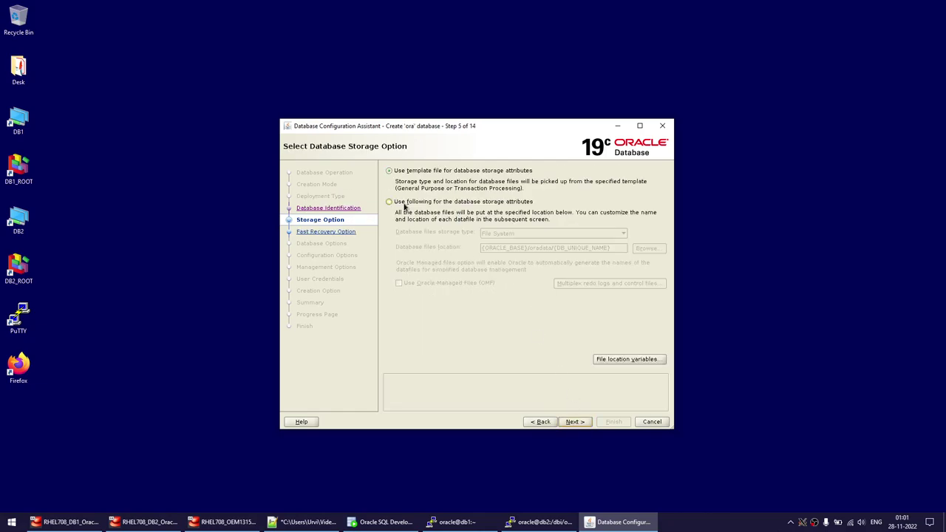
pyautogui.click(508, 234)
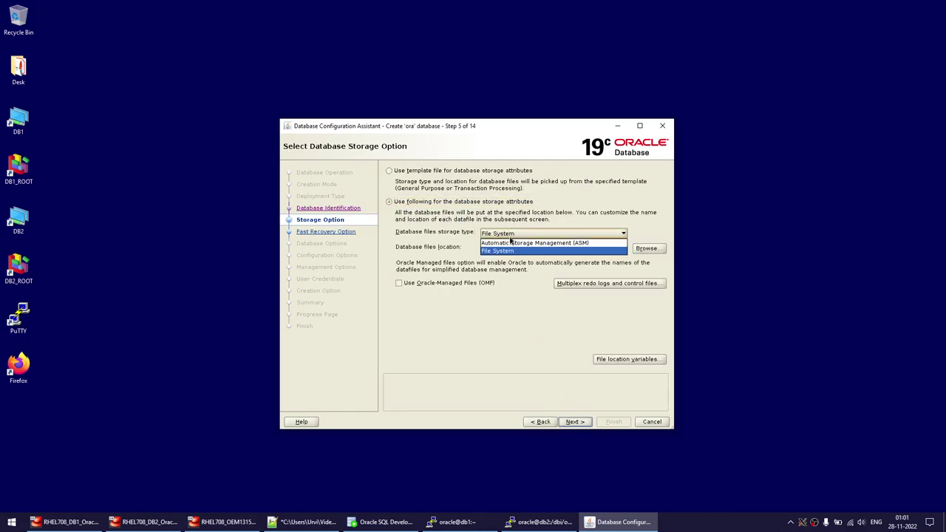
pyautogui.click(509, 240)
pyautogui.click(510, 234)
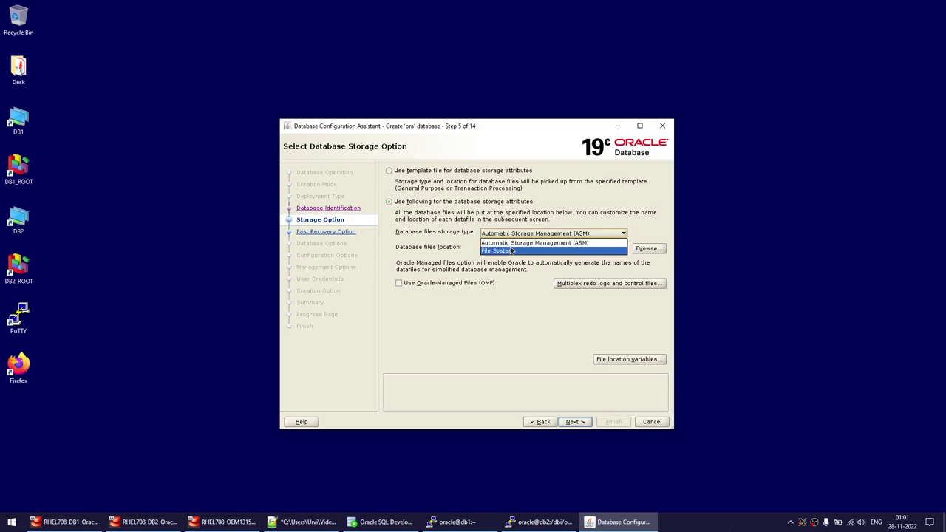
pyautogui.click(510, 247)
# - Set the database files location to /dbd/oradata/ora, taken from the Notepad++ script
pyautogui.moveTo(612, 248); pyautogui.dragTo(450, 248)
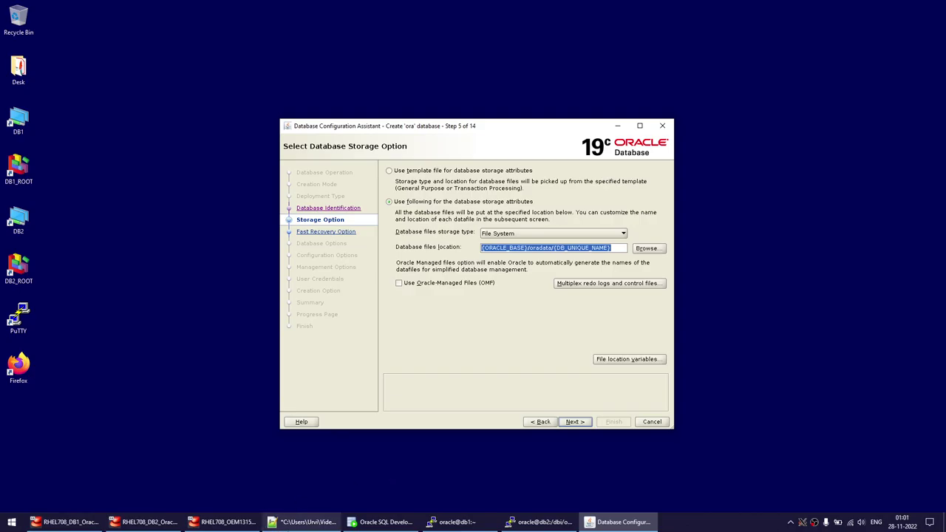
pyautogui.click(276, 523)
pyautogui.scroll(7, 289, 164)
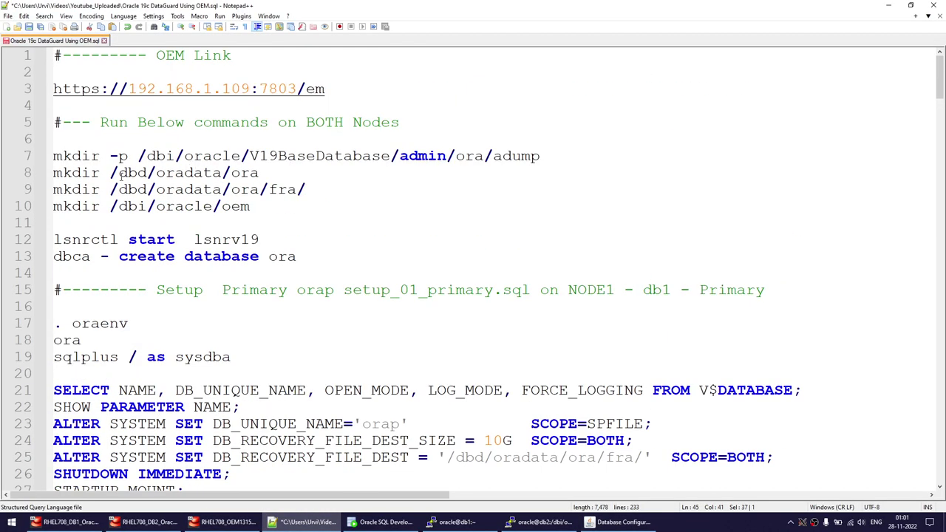
pyautogui.click(111, 172)
pyautogui.moveTo(111, 172); pyautogui.dragTo(260, 172)
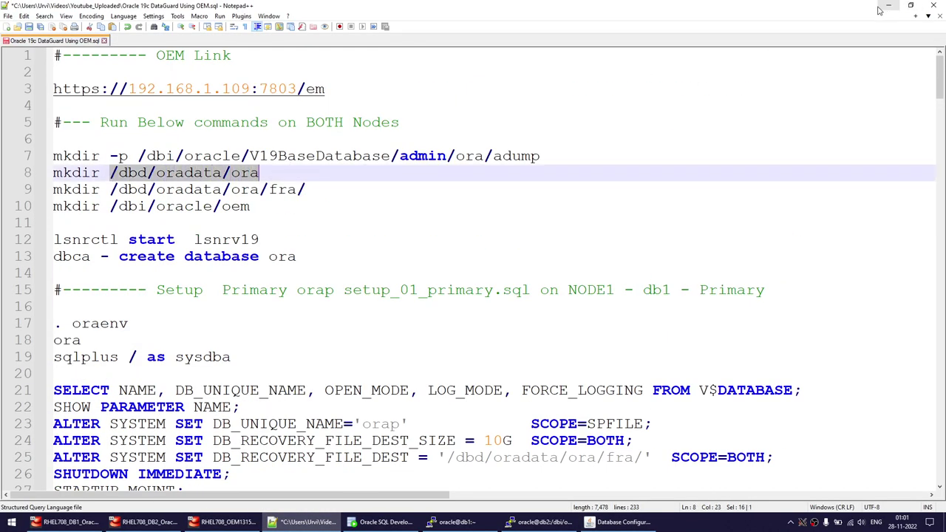
pyautogui.click(887, 5)
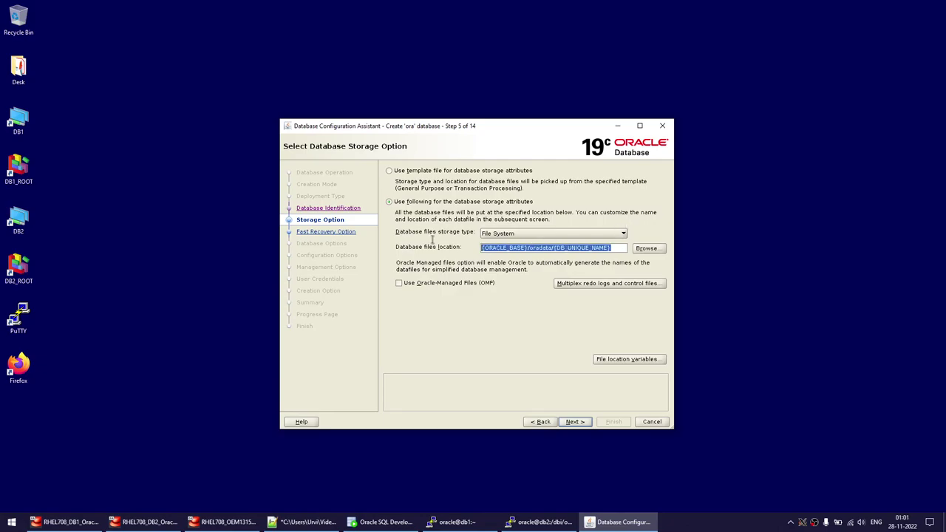
pyautogui.write('/dbd/oradata/ora')
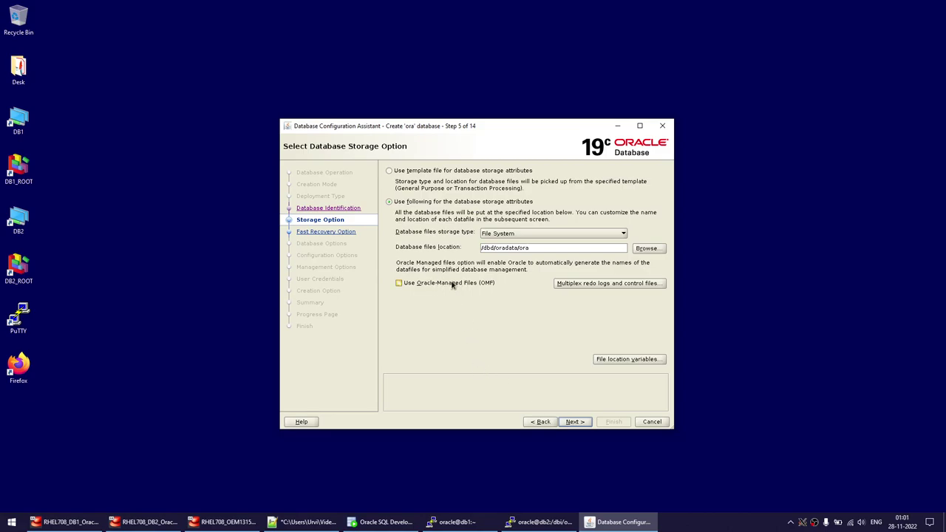
pyautogui.click(574, 422)
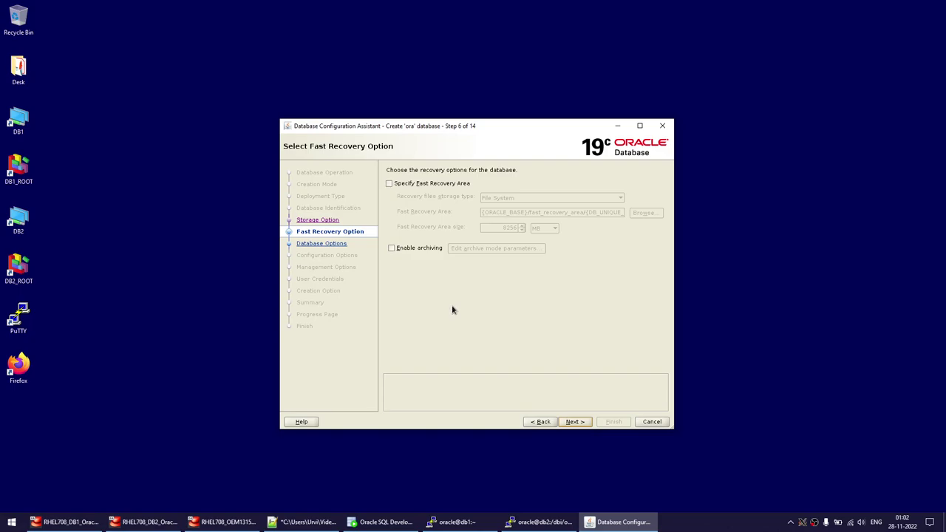
# - Continue past Fast Recovery Option with fast recovery area and archiving left disabled
pyautogui.click(575, 421)
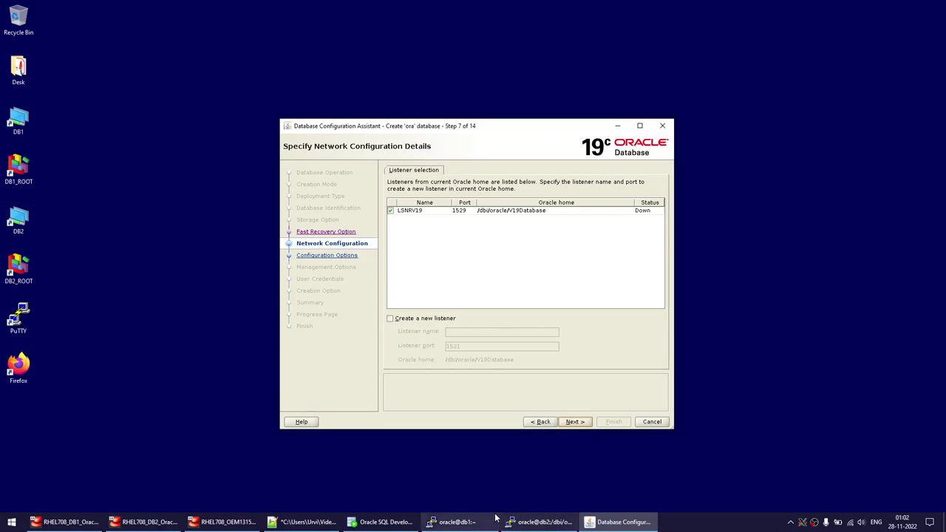
# - Copy 'lsnrctl start lsnrv19' from the Notepad++ script and run it on db1
pyautogui.moveTo(455, 528)
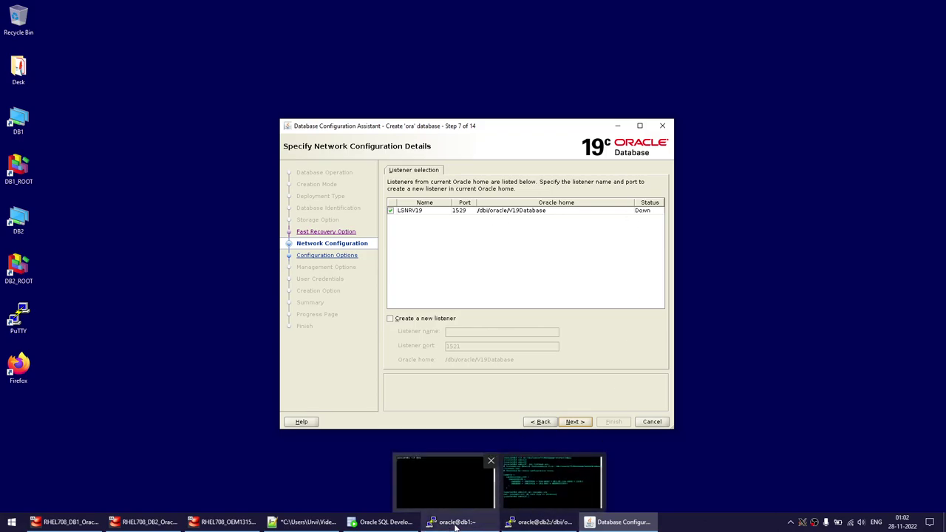
pyautogui.click(303, 522)
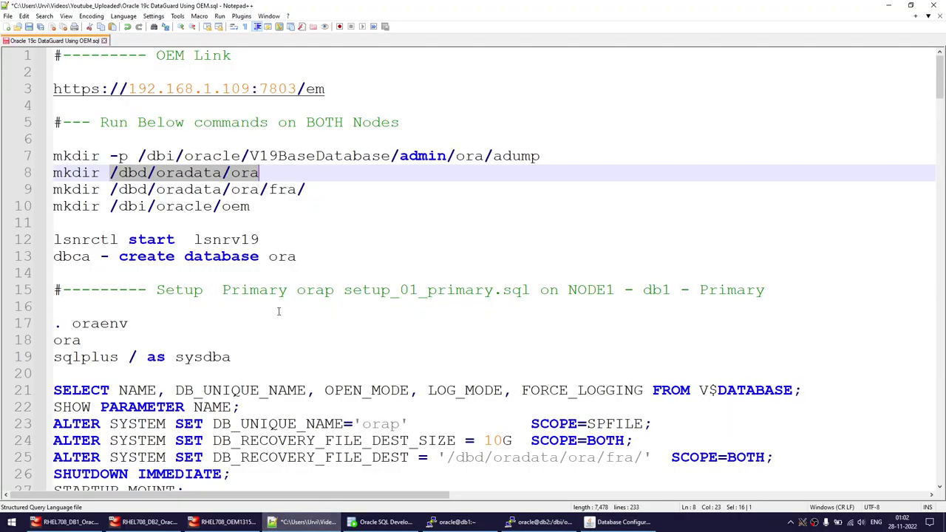
pyautogui.moveTo(260, 240); pyautogui.dragTo(44, 240)
pyautogui.hotkey('ctrl', 'c')
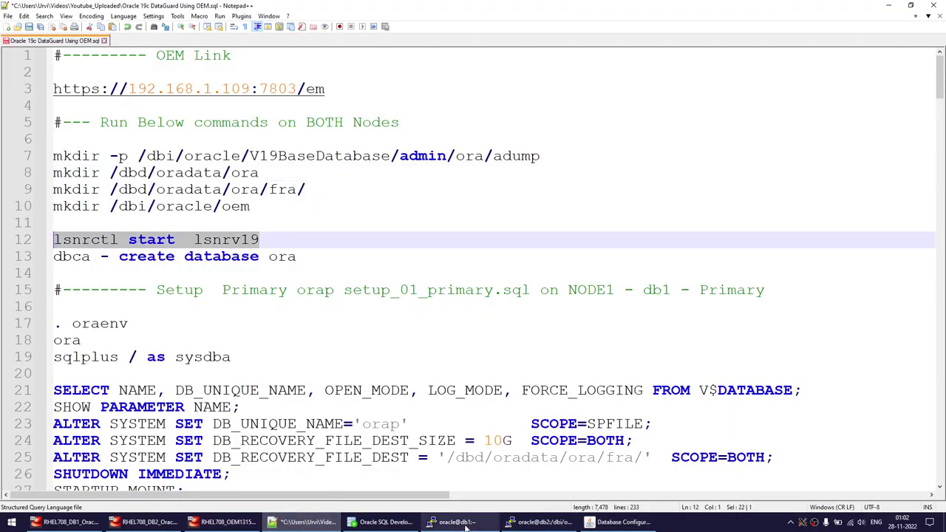
pyautogui.click(456, 522)
pyautogui.rightClick(461, 251)
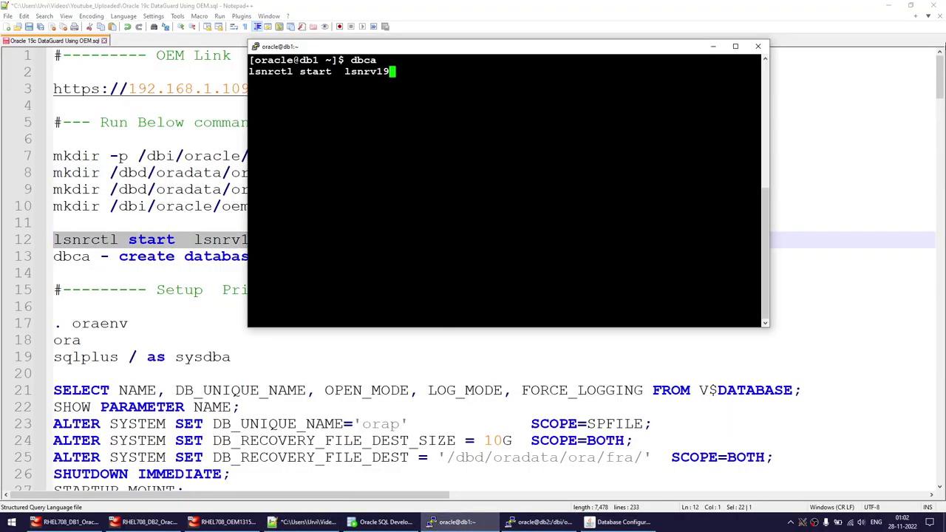
pyautogui.click(888, 5)
pyautogui.doubleClick(18, 122)
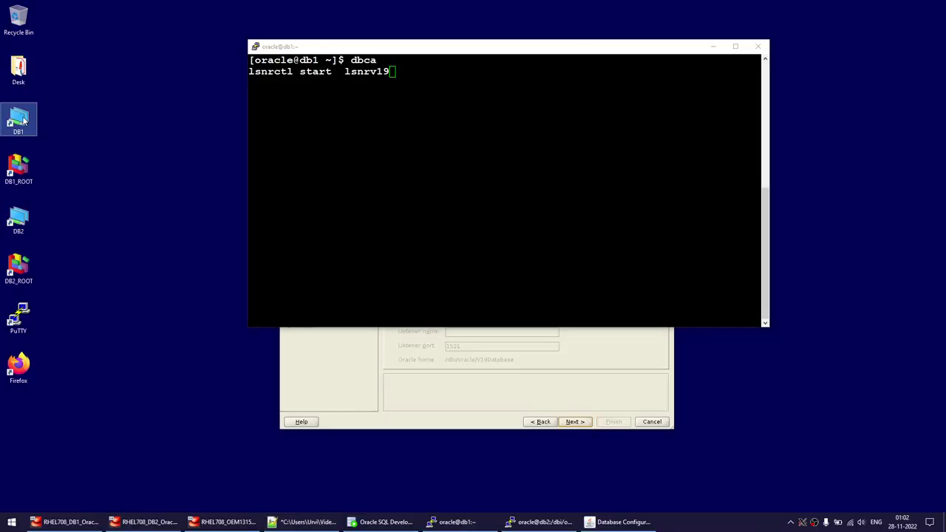
pyautogui.rightClick(242, 106)
pyautogui.press('Return')
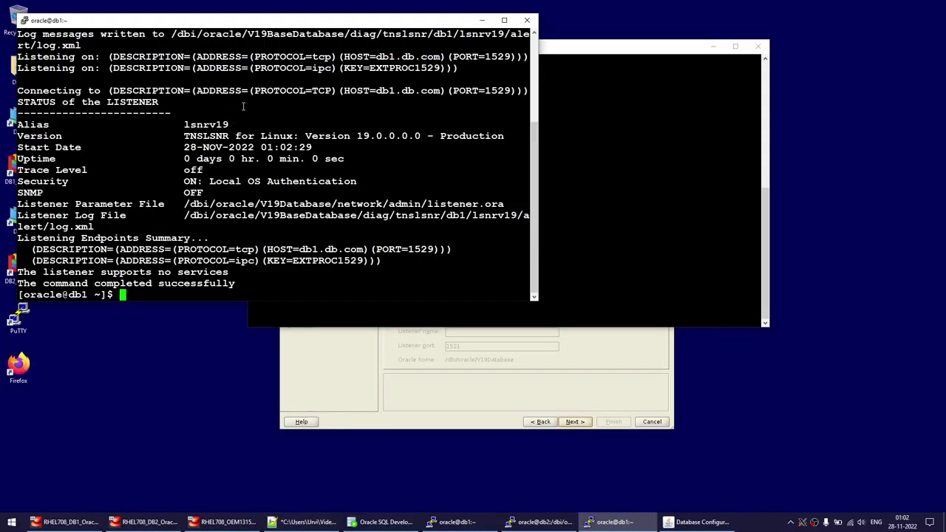
pyautogui.click(526, 20)
pyautogui.click(493, 298)
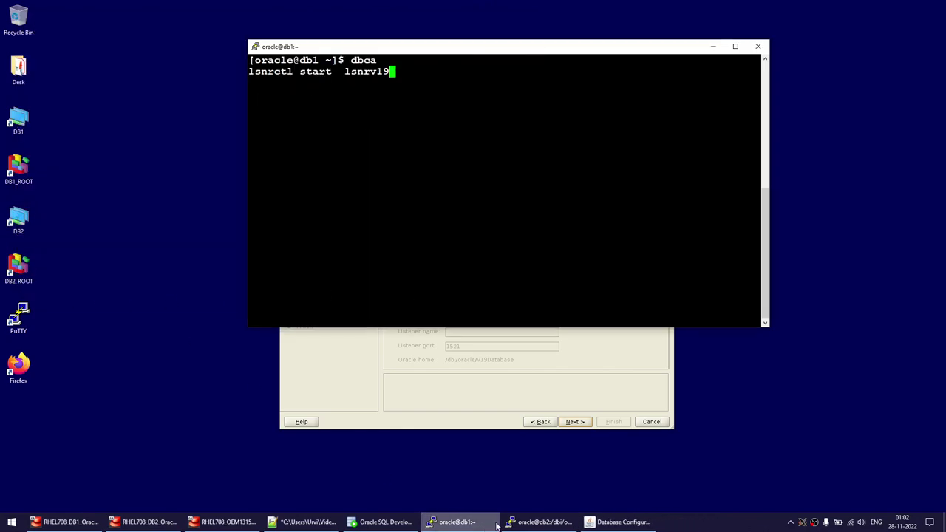
# - Run 'lsnrctl start lsnrv19' on db2 and minimize both terminals
pyautogui.click(525, 522)
pyautogui.rightClick(494, 323)
pyautogui.press('Return')
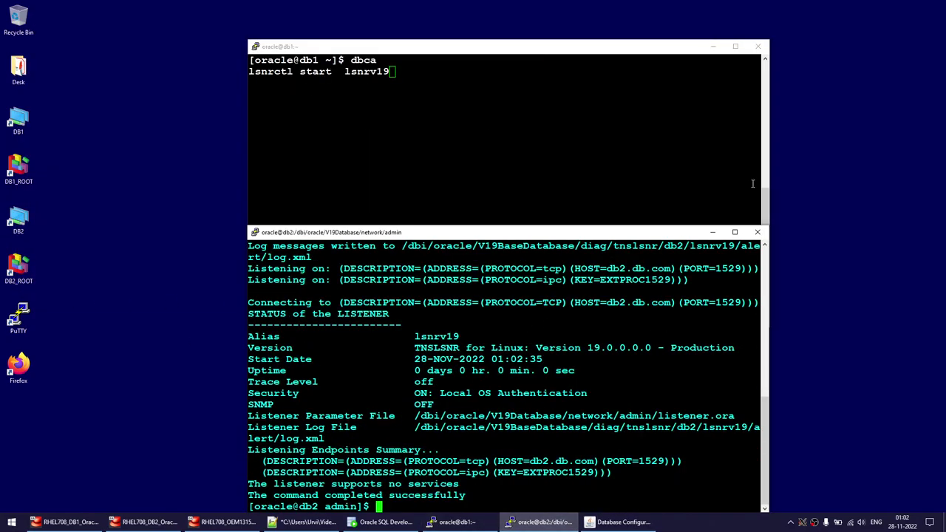
pyautogui.click(712, 232)
pyautogui.click(712, 46)
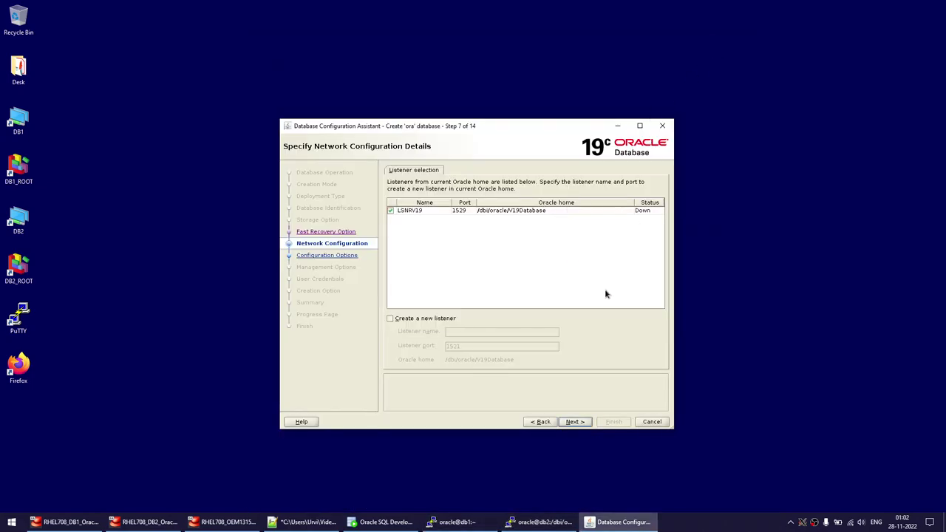
# - Refresh the listener status and select the now-running LSNRV19 listener
pyautogui.click(540, 421)
pyautogui.click(574, 422)
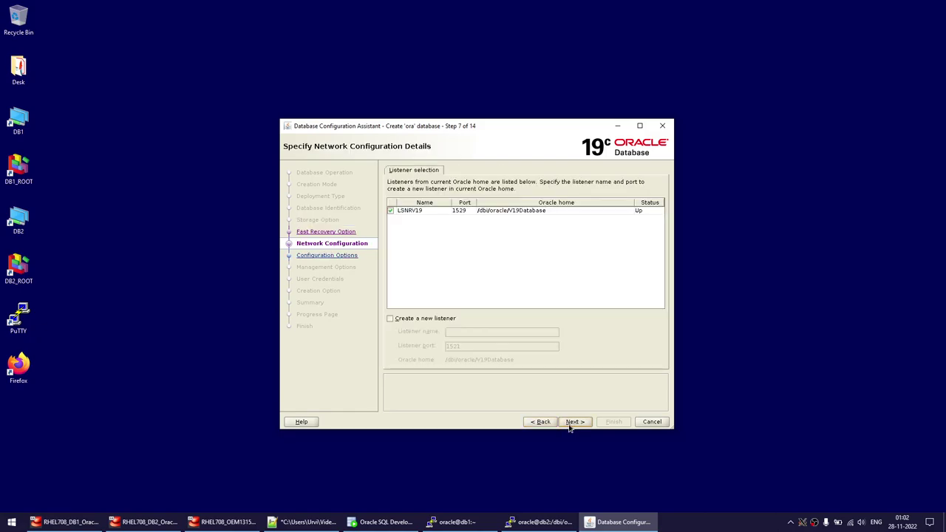
pyautogui.click(647, 212)
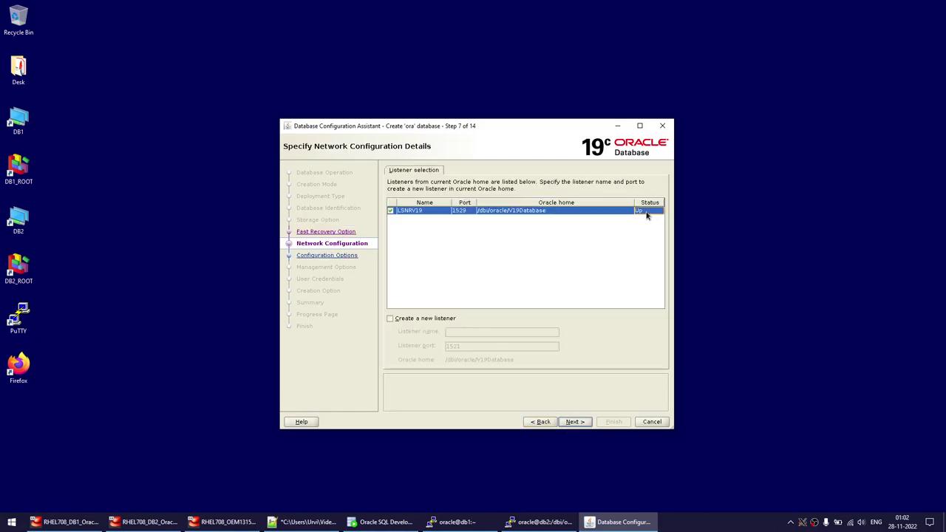
pyautogui.click(579, 423)
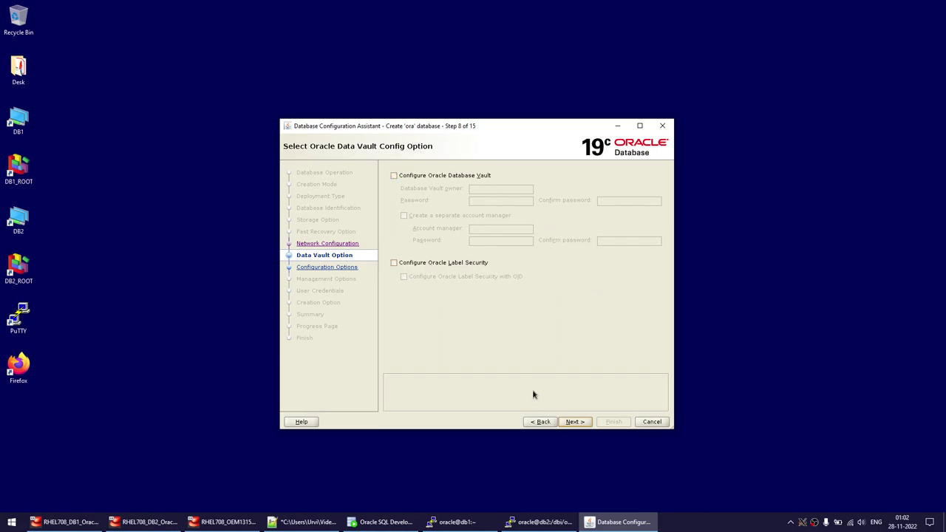
# - Skip Data Vault, keep the memory settings, and disable EM Database Express
pyautogui.click(575, 423)
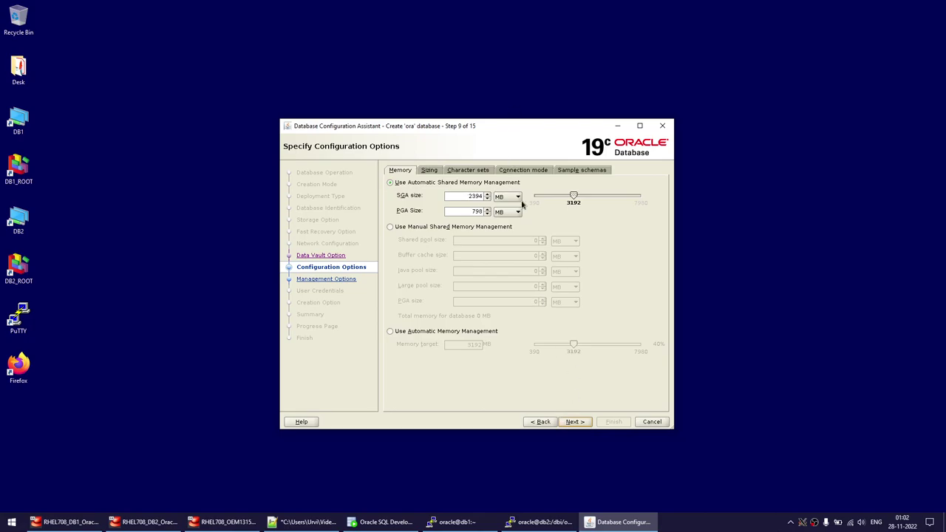
pyautogui.click(581, 424)
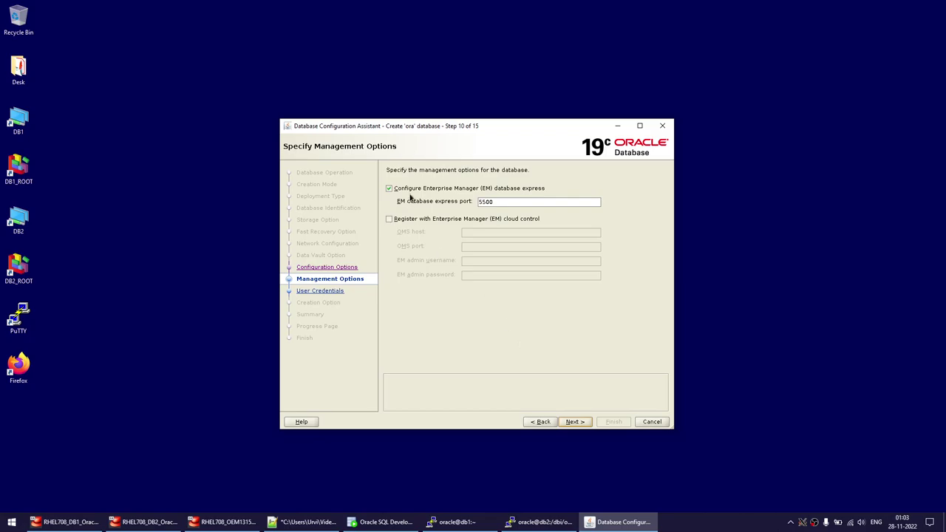
pyautogui.click(411, 190)
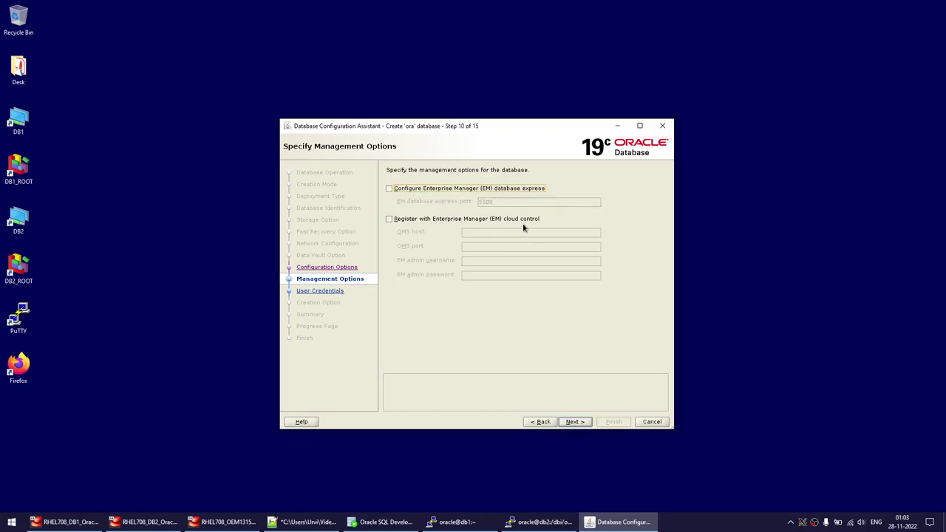
pyautogui.click(575, 422)
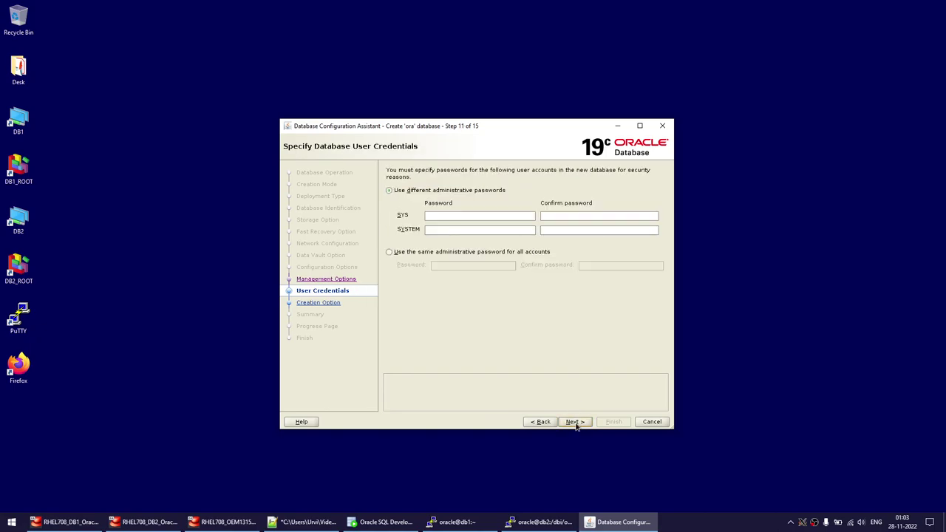
# - Enter one shared password for SYS and SYSTEM and accept the weak-password warning
pyautogui.click(436, 252)
pyautogui.click(462, 264)
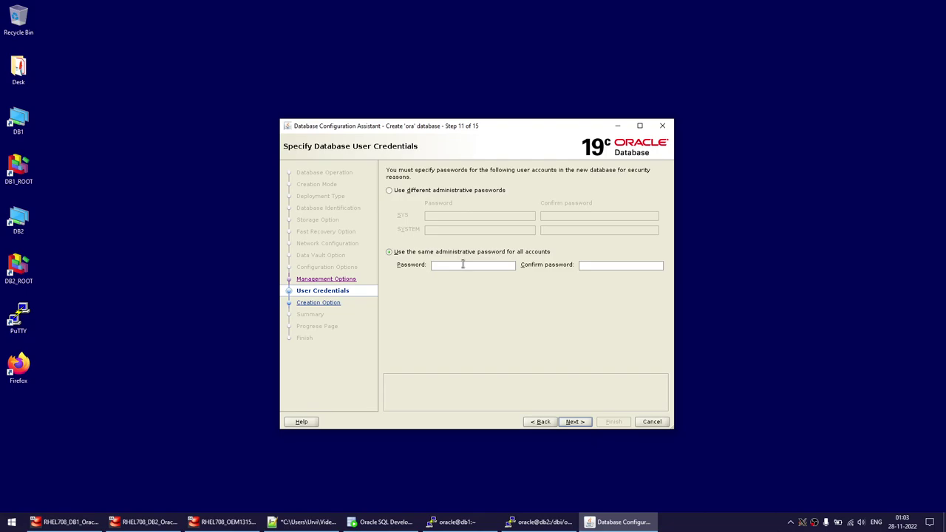
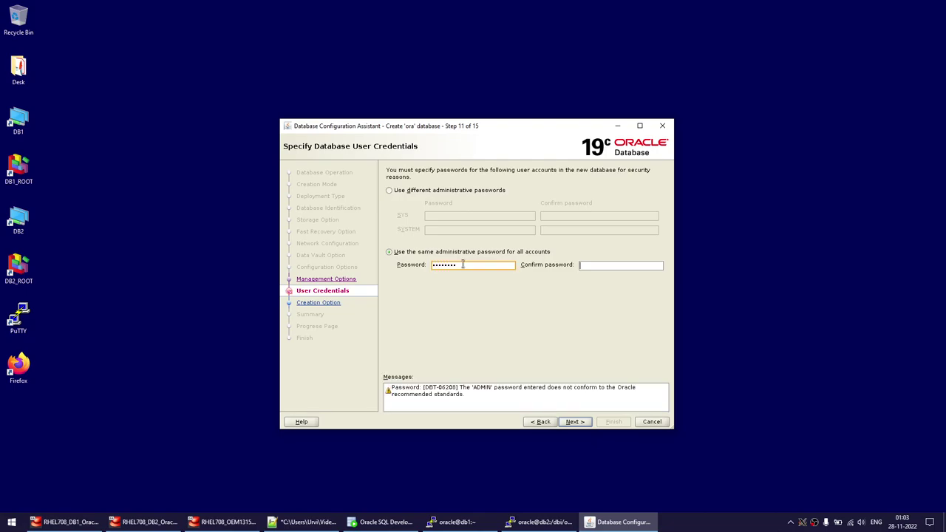
pyautogui.press('Tab')
pyautogui.click(573, 422)
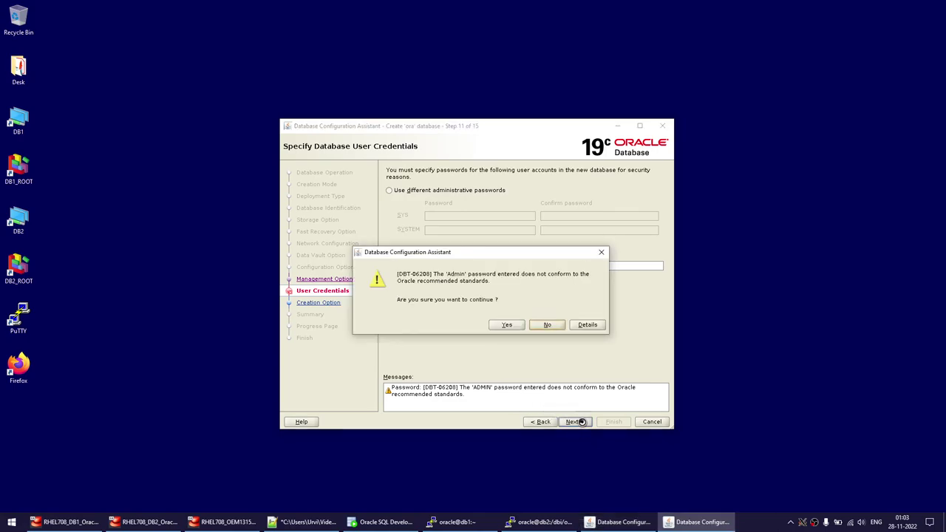
pyautogui.click(507, 325)
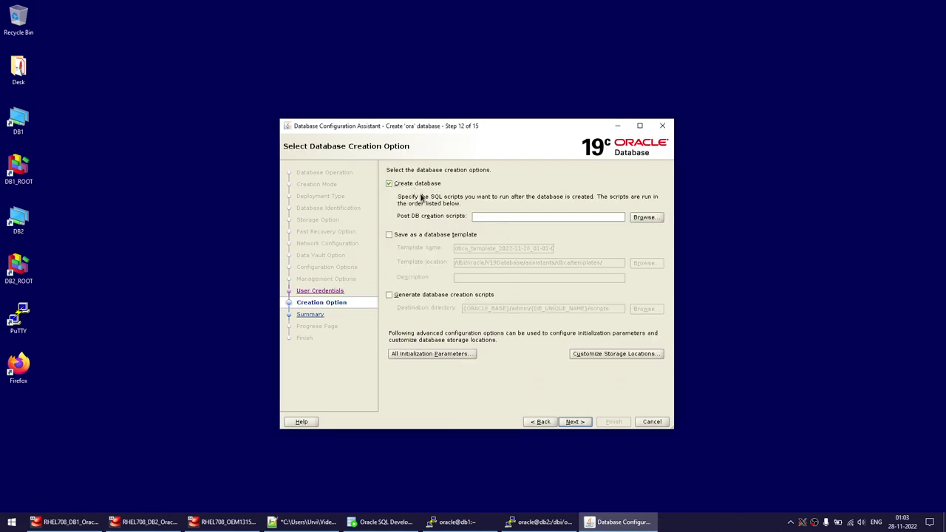
# - Review the ora database summary and click Finish to begin creation
pyautogui.click(582, 424)
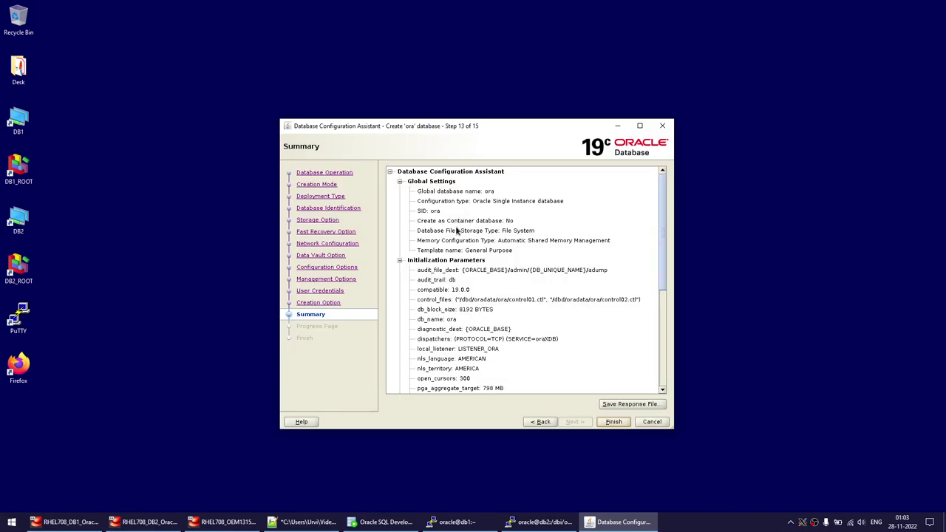
pyautogui.scroll(-6, 598, 261)
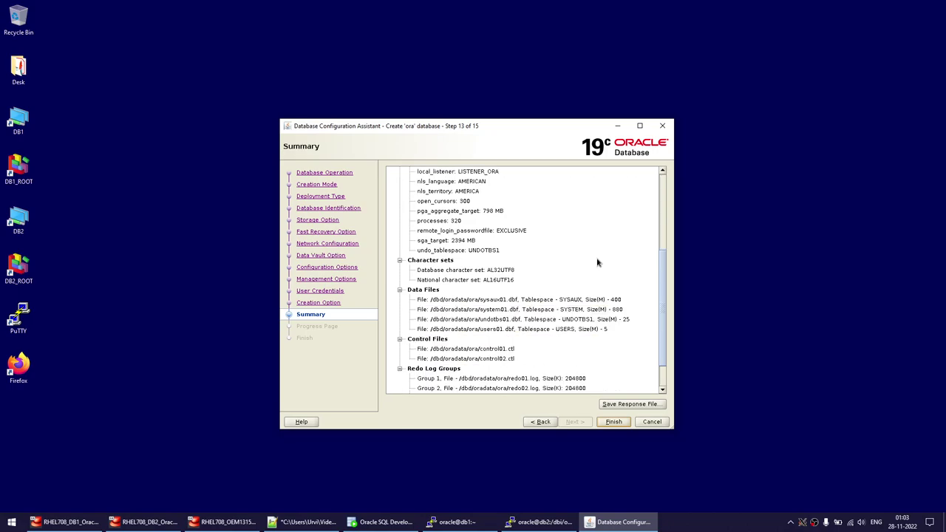
pyautogui.scroll(6, 597, 261)
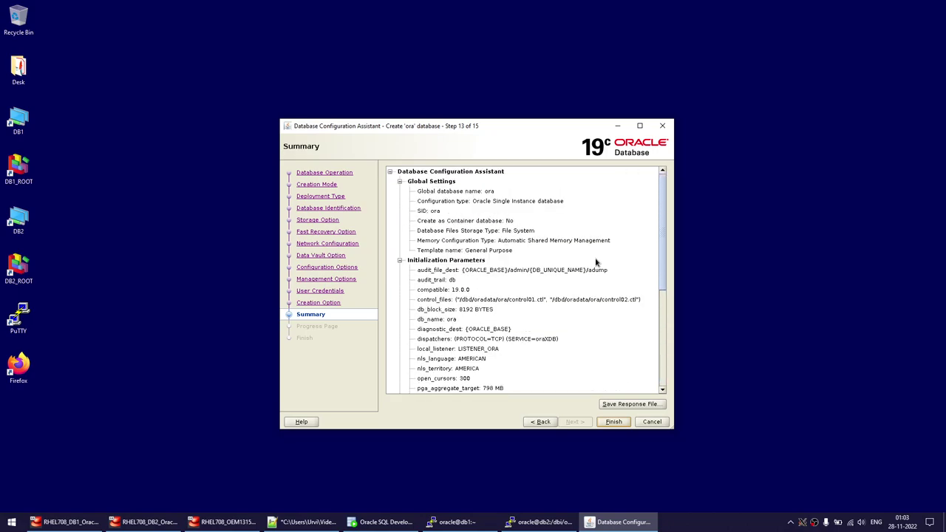
pyautogui.scroll(-3, 508, 286)
pyautogui.scroll(-3, 507, 285)
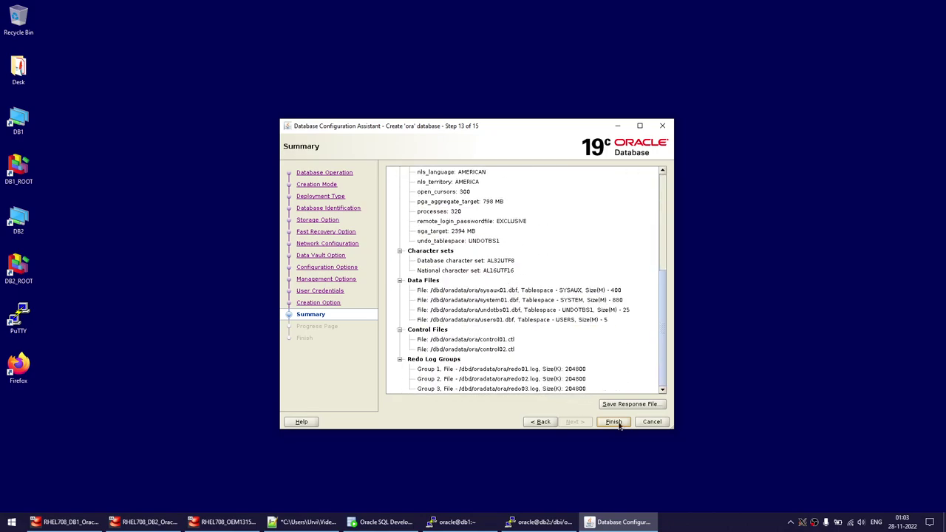
pyautogui.click(614, 422)
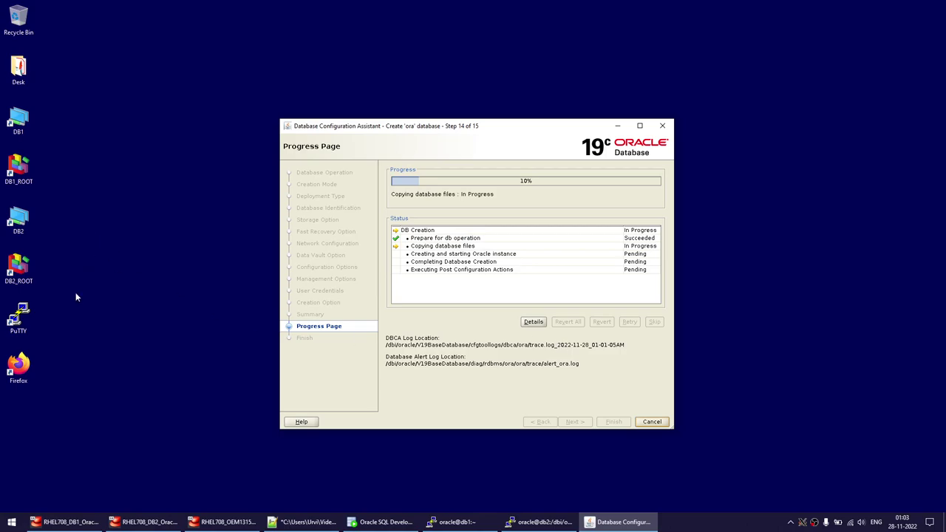
pyautogui.doubleClick(18, 364)
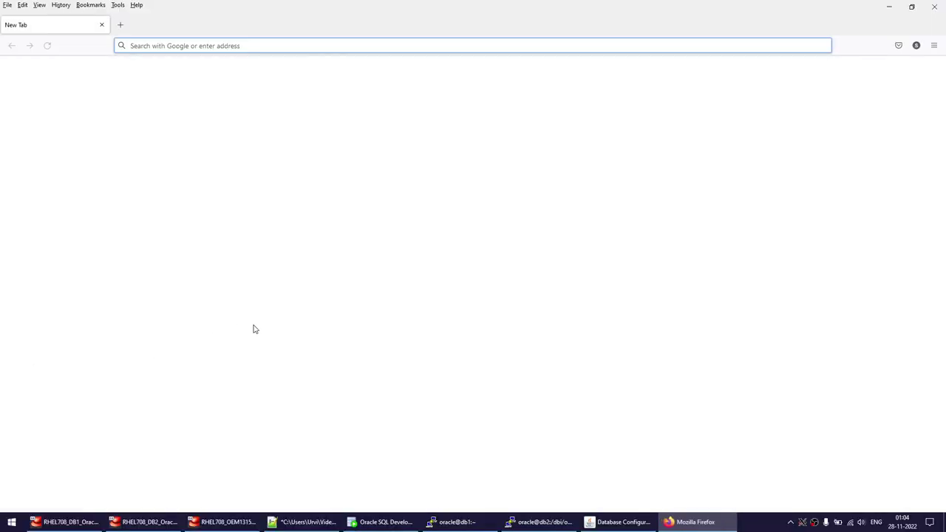
# - Paste the OEM URL from Notepad++ into Firefox and open the login page
pyautogui.click(303, 522)
pyautogui.moveTo(345, 95); pyautogui.dragTo(53, 88)
pyautogui.hotkey('ctrl', 'c')
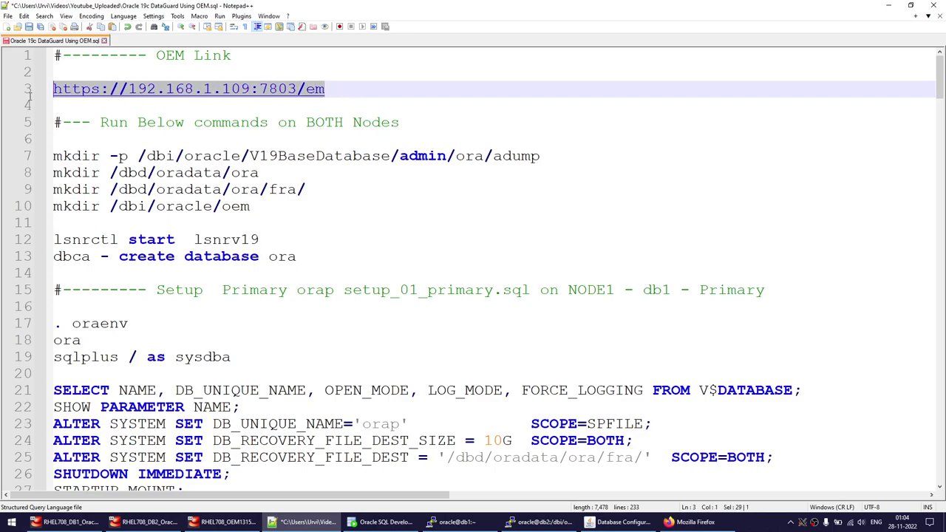
pyautogui.click(886, 8)
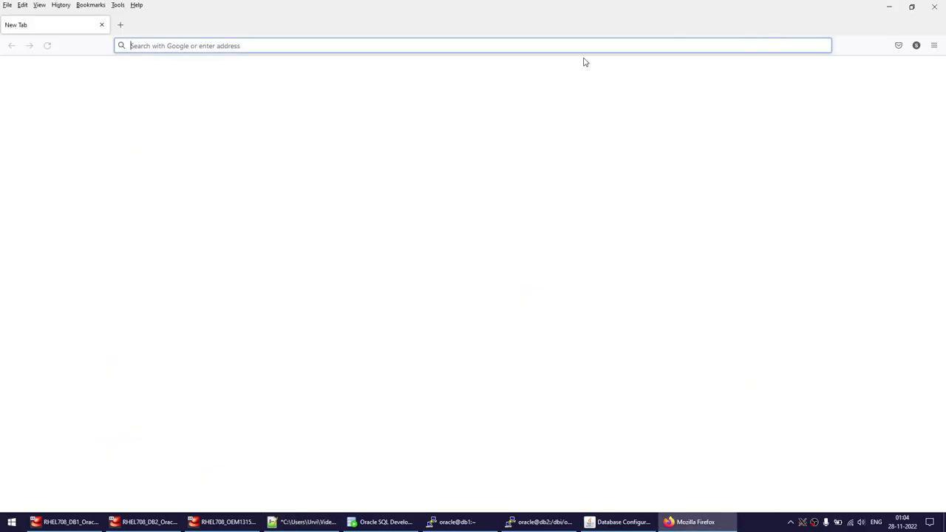
pyautogui.hotkey('ctrl', 'v')
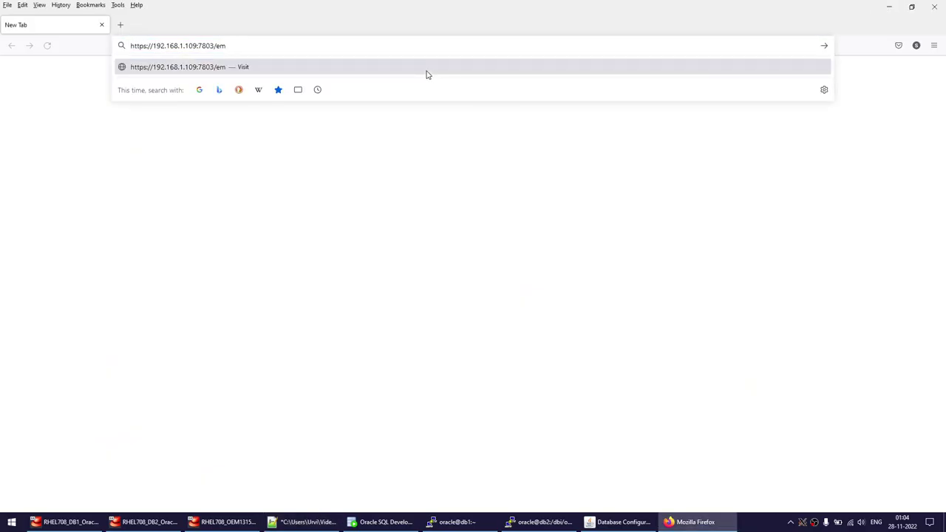
pyautogui.click(427, 72)
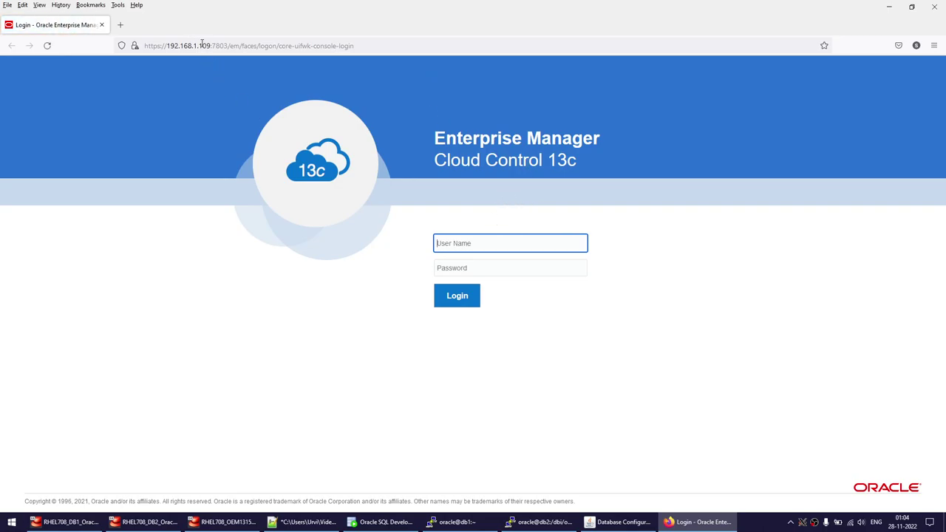
pyautogui.click(236, 46)
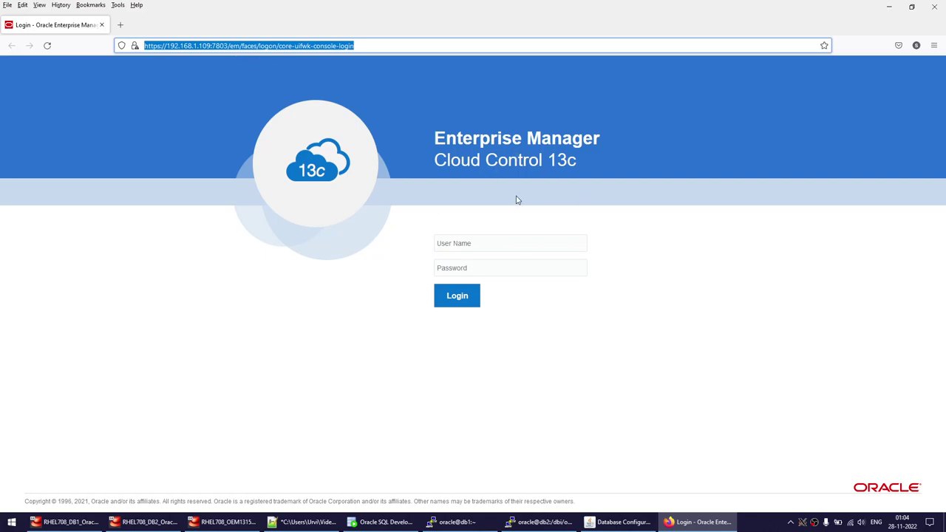
# - Log in to Enterprise Manager as sysman with the administrator password
pyautogui.click(475, 244)
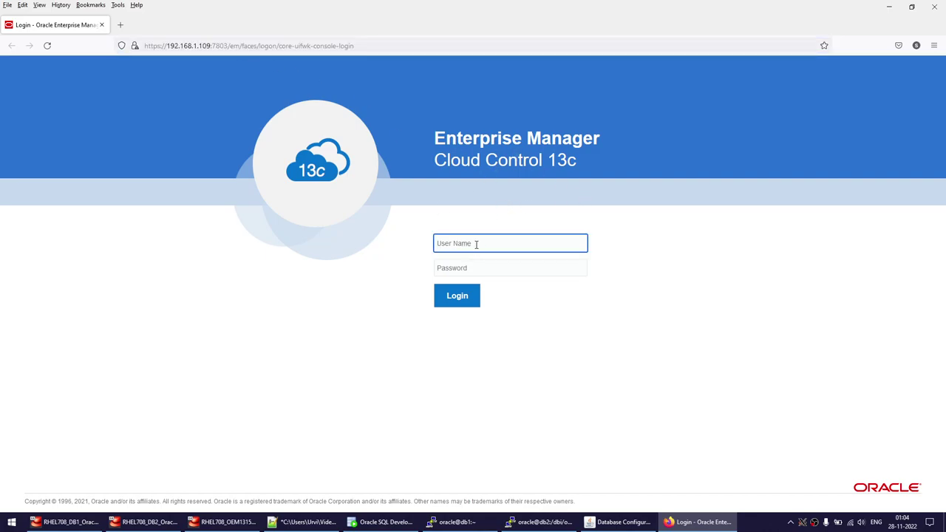
pyautogui.write('sysman')
pyautogui.press('Tab')
pyautogui.write('••')
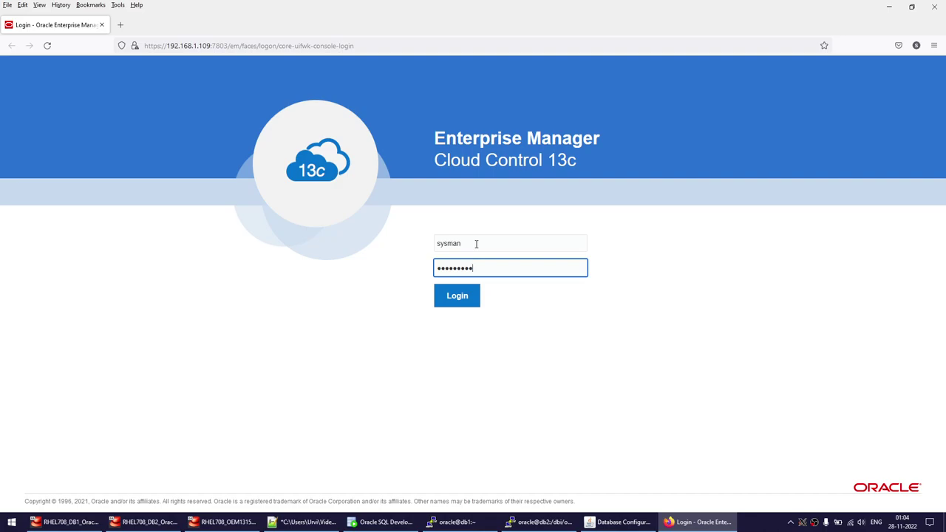
pyautogui.click(470, 298)
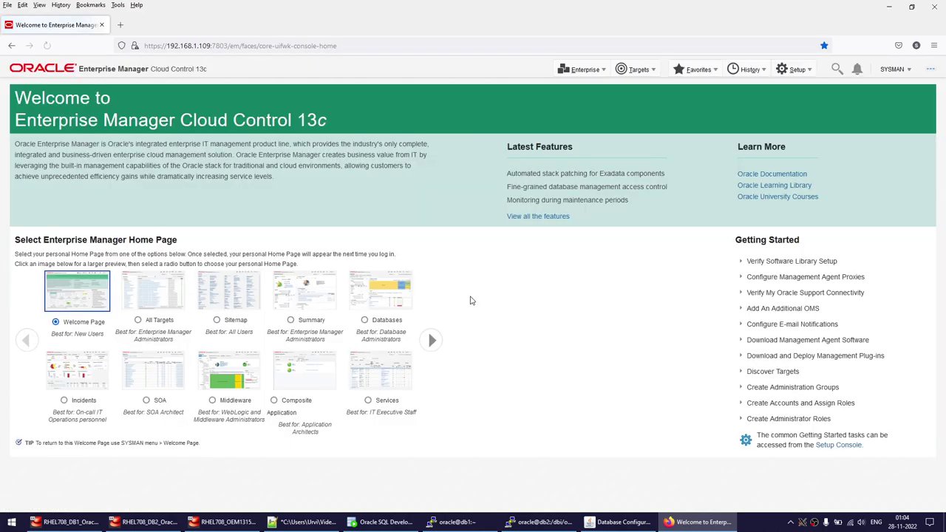
# - View the Hosts list, zoom the page to 150%, then open the Databases list
pyautogui.click(639, 69)
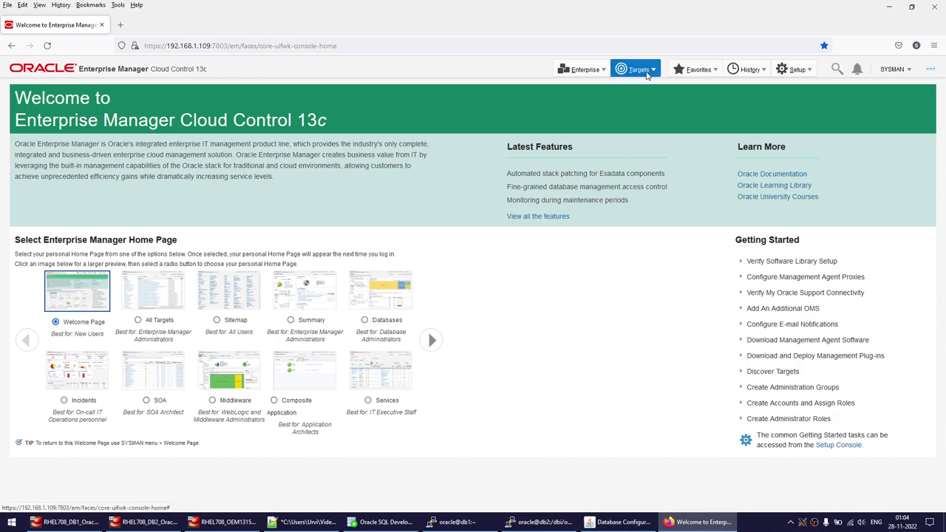
pyautogui.click(643, 150)
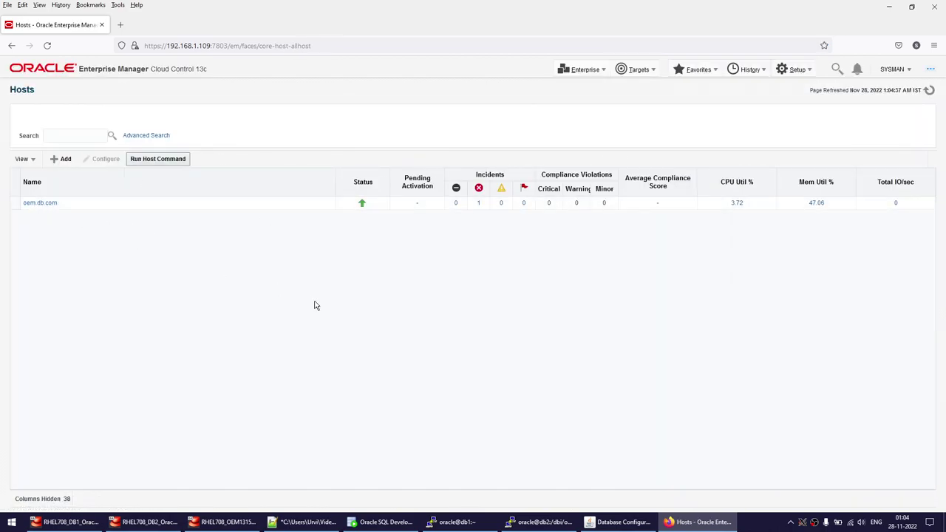
pyautogui.hotkey('ctrl', '+')
pyautogui.hotkey('ctrl', '+')
pyautogui.hotkey('ctrl', '+')
pyautogui.hotkey('ctrl', '+')
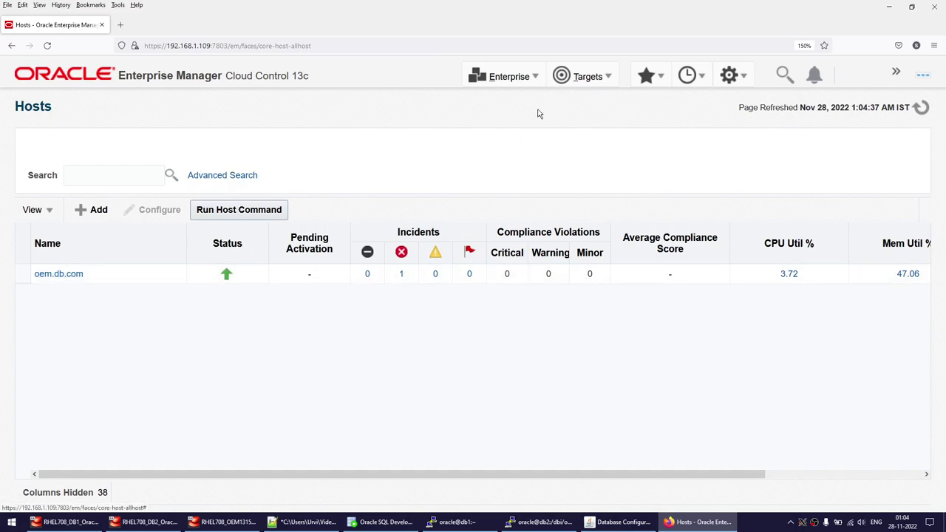
pyautogui.click(587, 76)
pyautogui.click(608, 213)
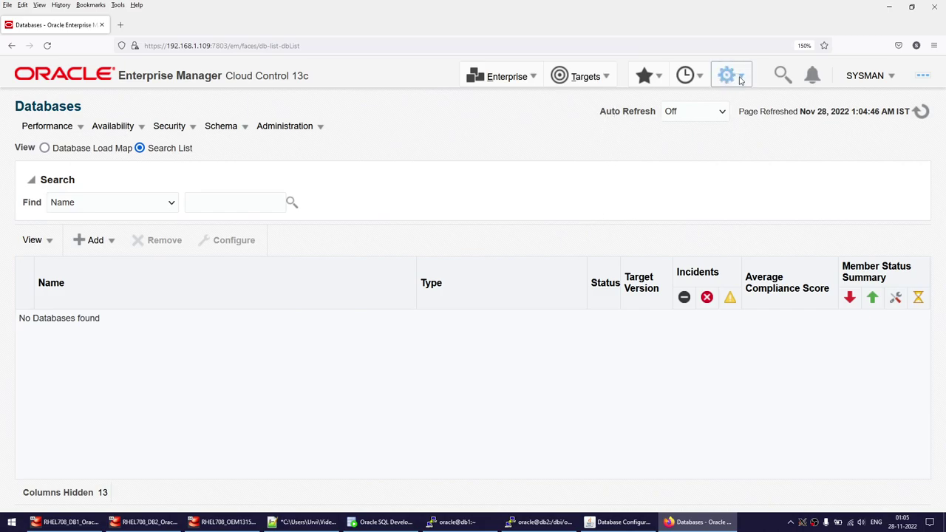
# - Go to Setup > Add Target > Add Targets Manually
pyautogui.click(740, 77)
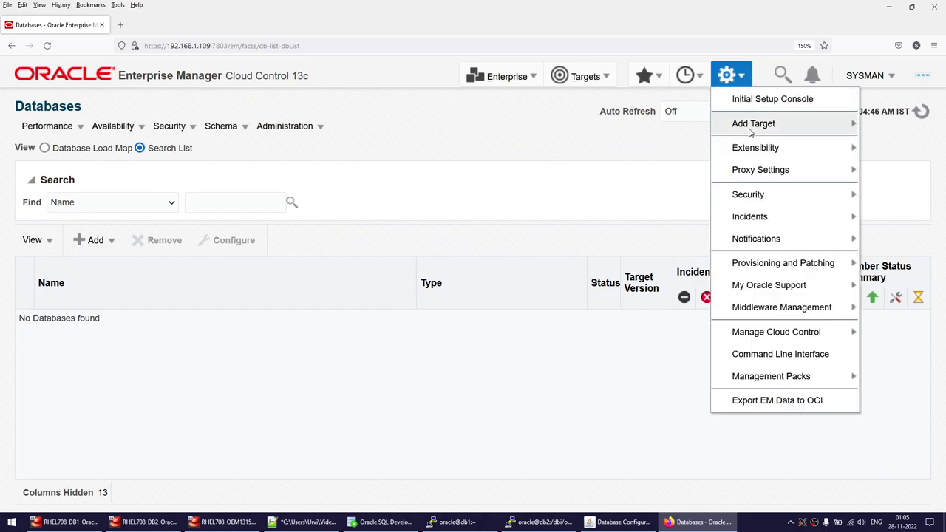
pyautogui.moveTo(757, 126)
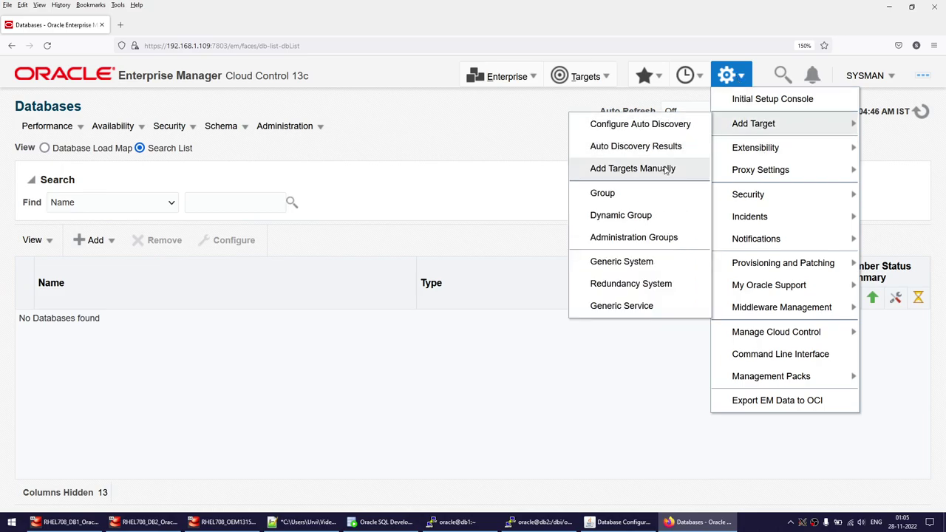
pyautogui.click(667, 170)
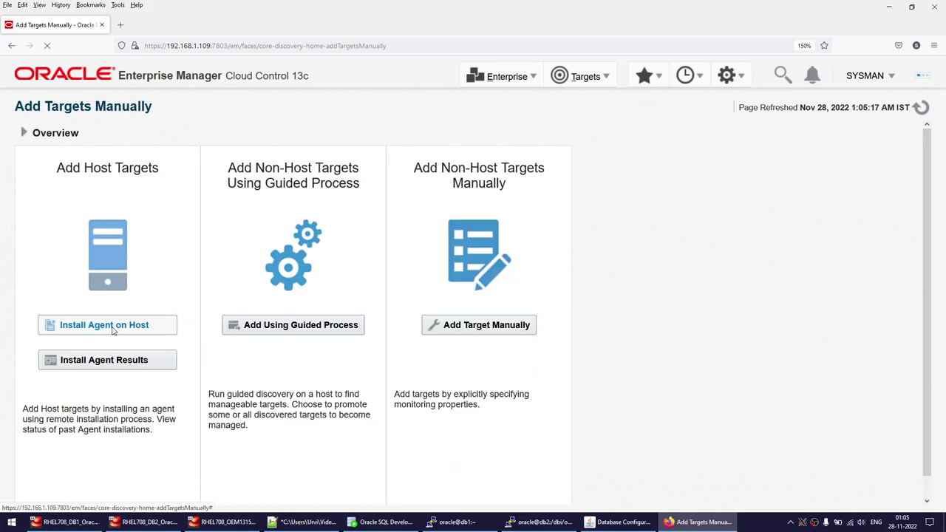
# - Start an agent install session named ADD_HOST_SYSMAN with platform set to Same for All Hosts
pyautogui.click(113, 331)
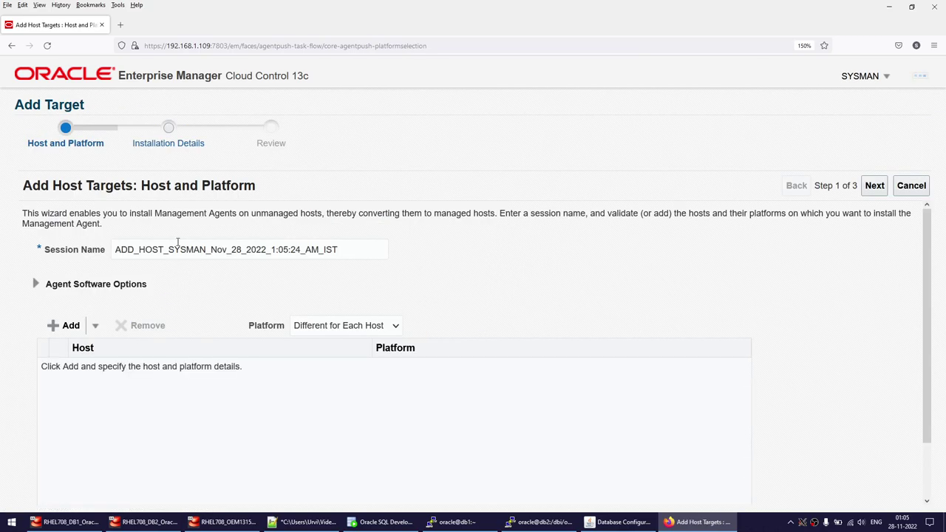
pyautogui.moveTo(207, 249); pyautogui.dragTo(357, 249)
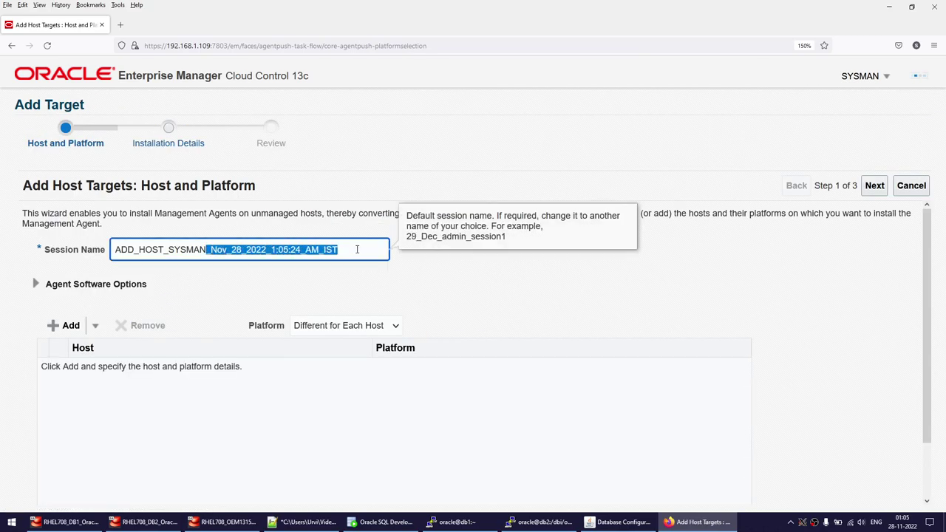
pyautogui.press('BackSpace')
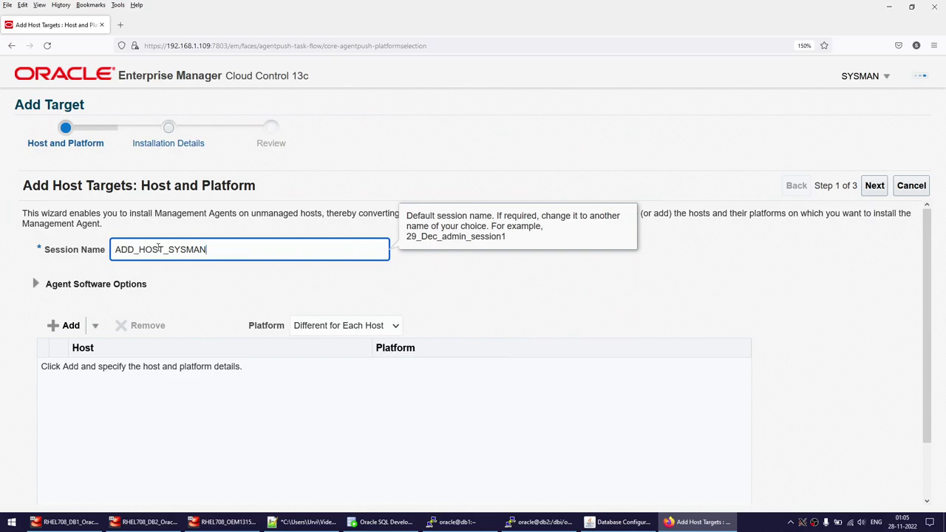
pyautogui.click(447, 289)
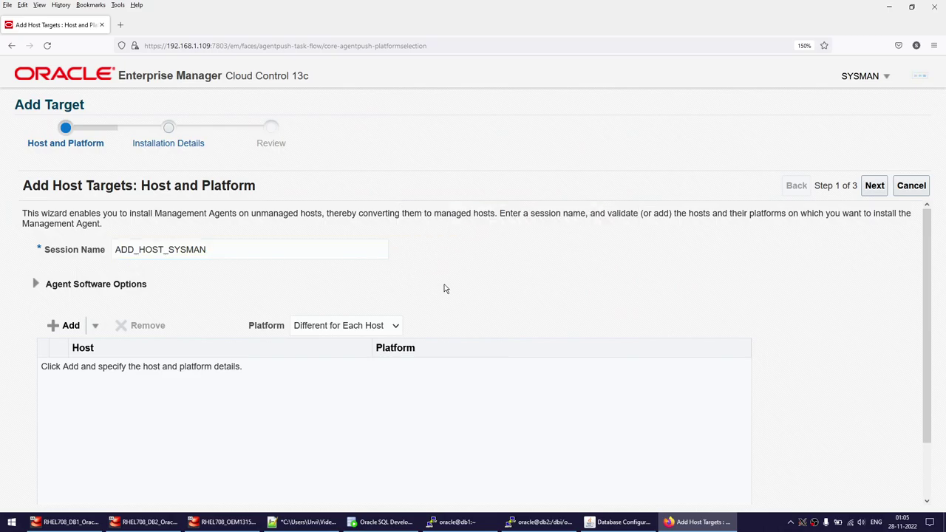
pyautogui.scroll(-2, 212, 265)
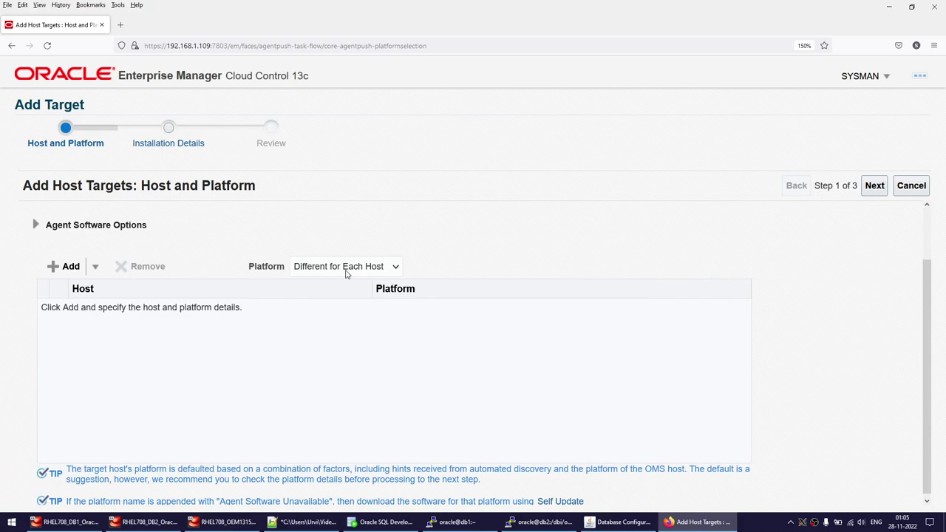
pyautogui.click(345, 270)
pyautogui.click(345, 302)
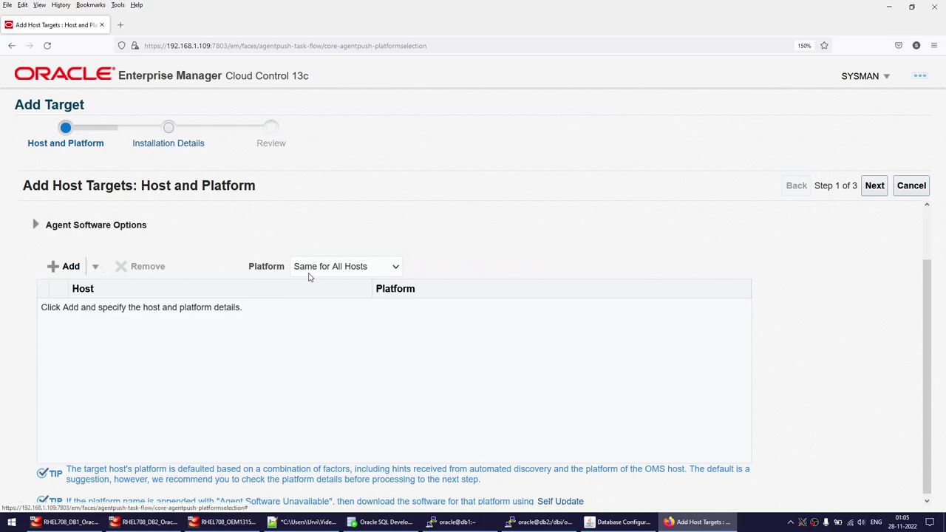
pyautogui.click(330, 268)
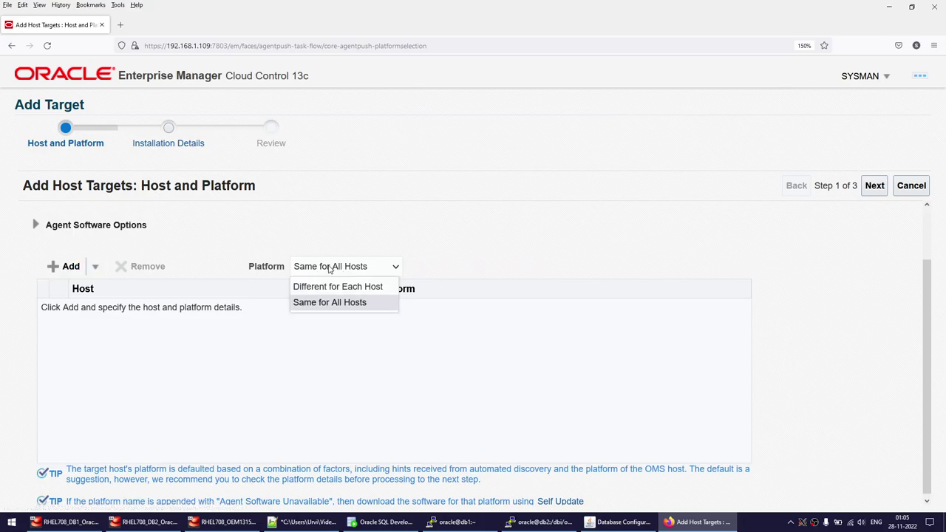
pyautogui.click(334, 272)
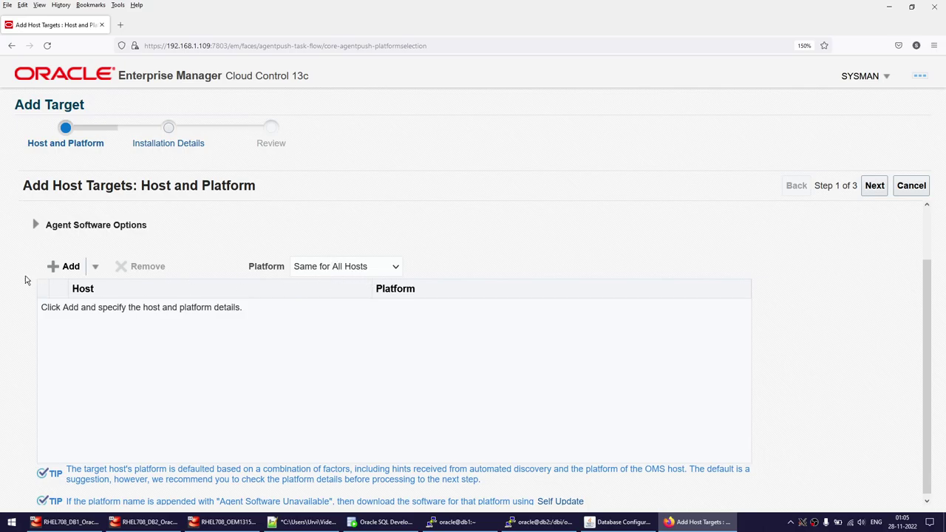
# - Add hosts db1.db.com and db2.db.com on Linux x86-64 and continue to Installation Details
pyautogui.click(55, 267)
pyautogui.click(139, 312)
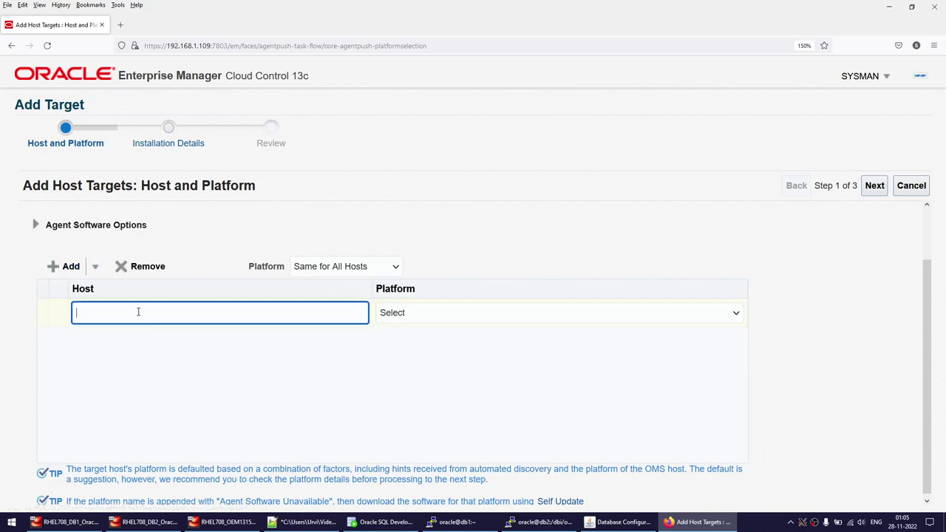
pyautogui.write('db1')
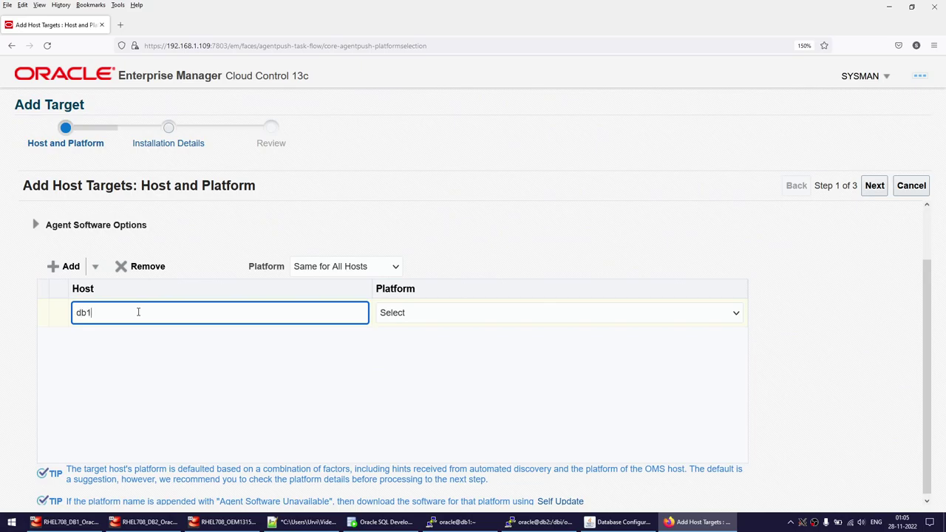
pyautogui.write('.db.com')
pyautogui.click(410, 320)
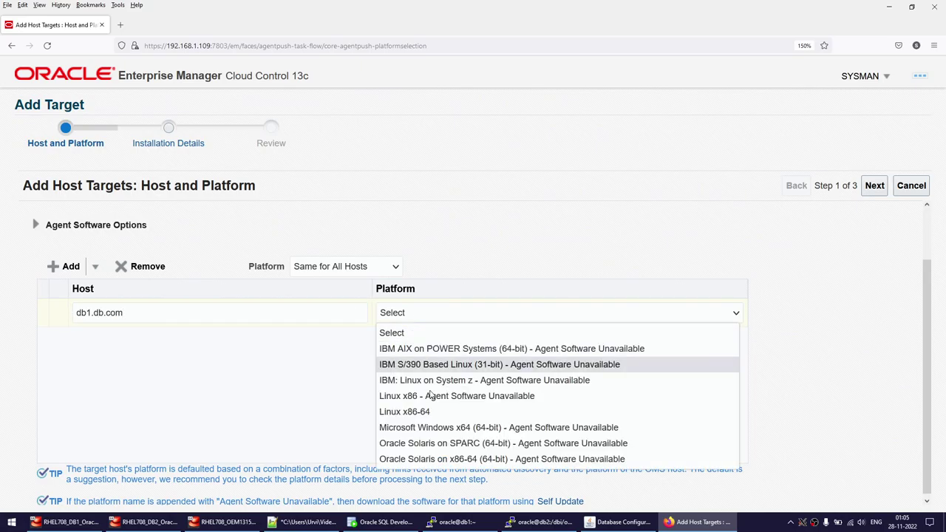
pyautogui.click(436, 411)
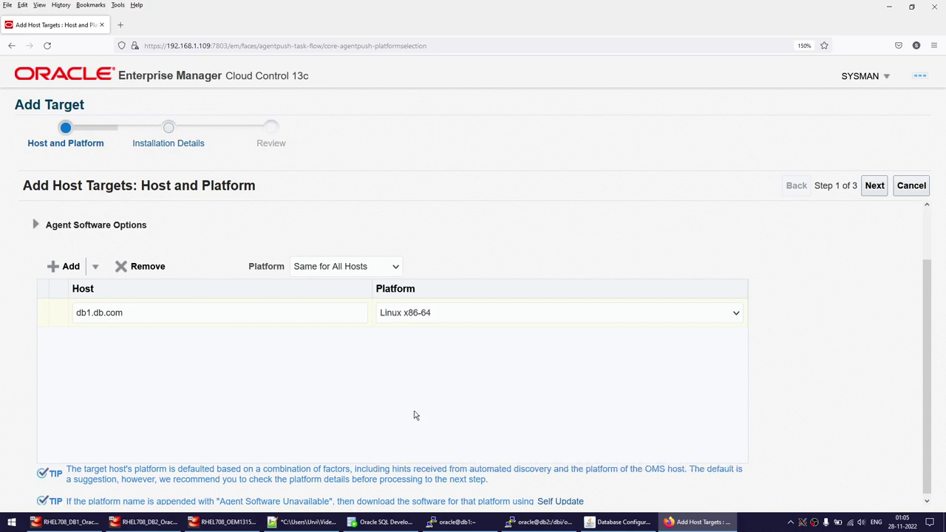
pyautogui.click(61, 272)
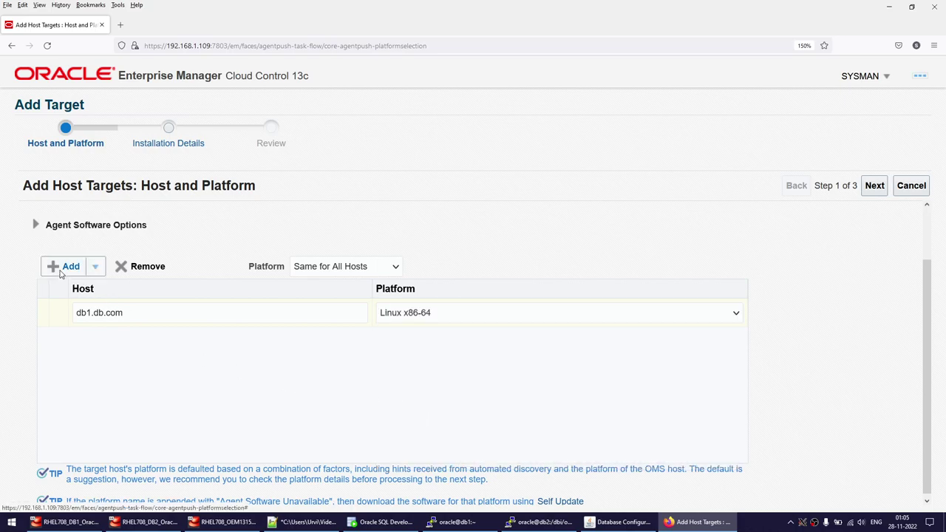
pyautogui.click(122, 342)
pyautogui.write('db2')
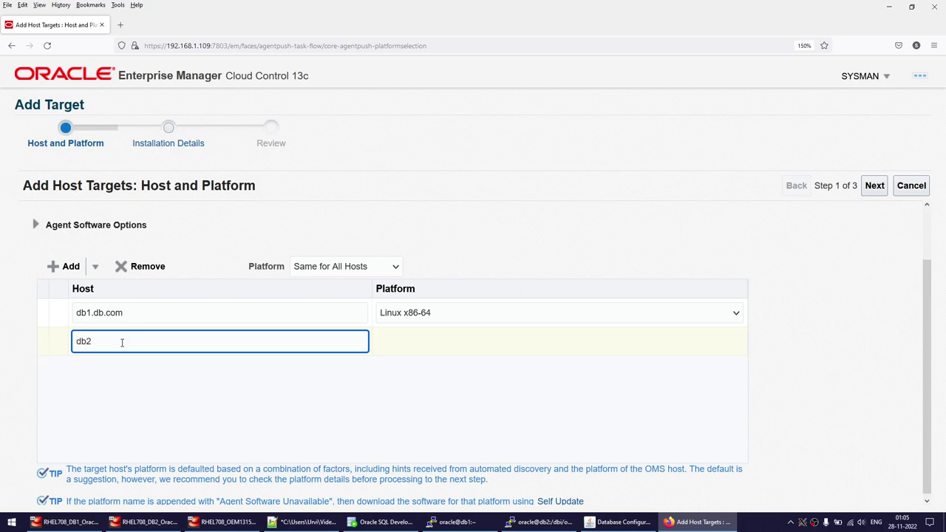
pyautogui.write('.db.com')
pyautogui.click(426, 341)
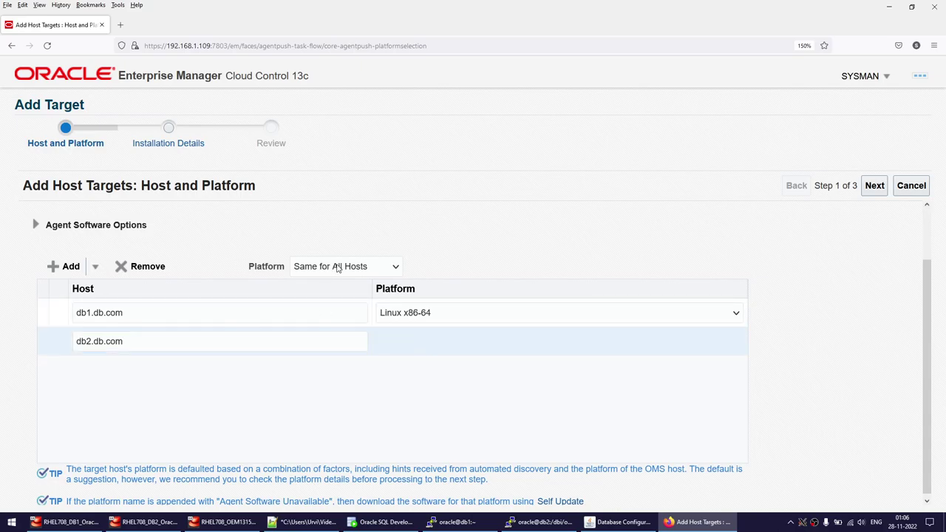
pyautogui.click(874, 187)
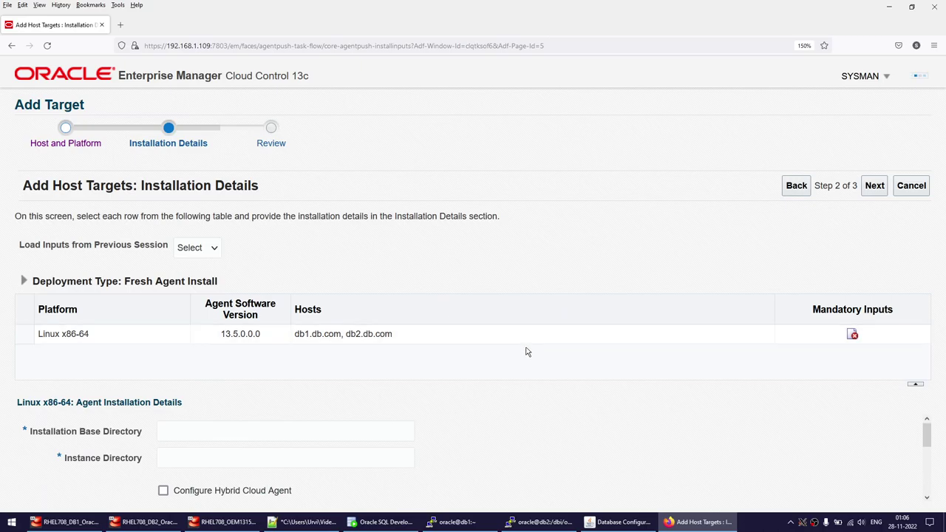
# - Enter /dbi/oracle/oem as installation base directory, keeping instance directory /dbi/oracle/oem/agent_inst
pyautogui.click(261, 435)
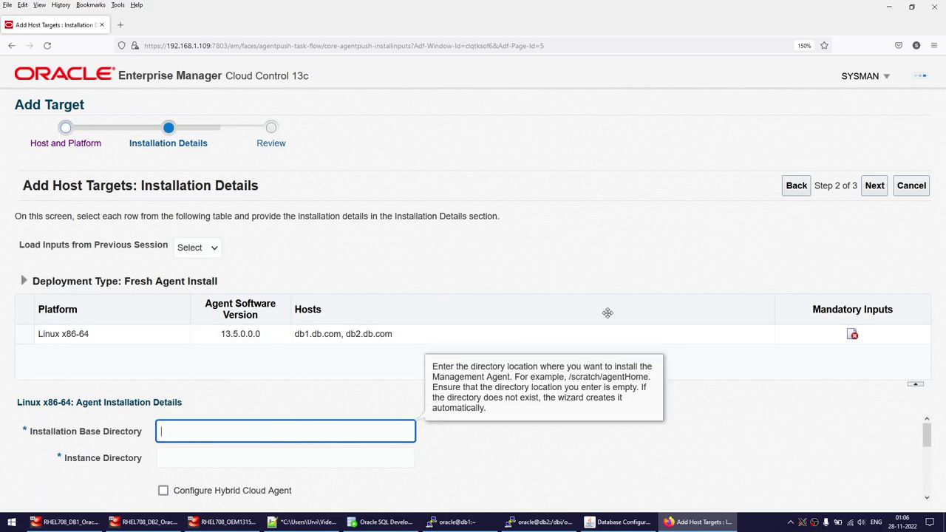
pyautogui.hotkey('ctrl', '-')
pyautogui.hotkey('ctrl', '-')
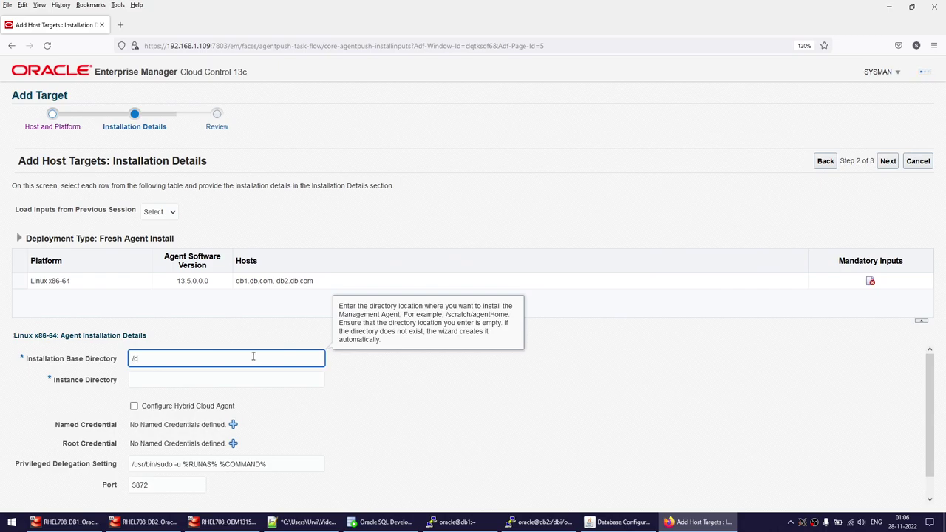
pyautogui.write('/dbi/oracle/oem')
pyautogui.click(233, 380)
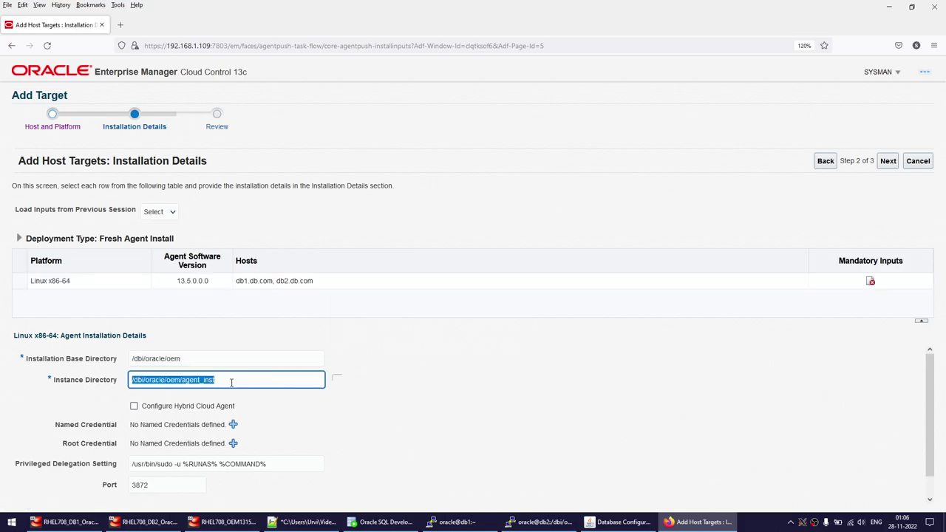
pyautogui.click(241, 382)
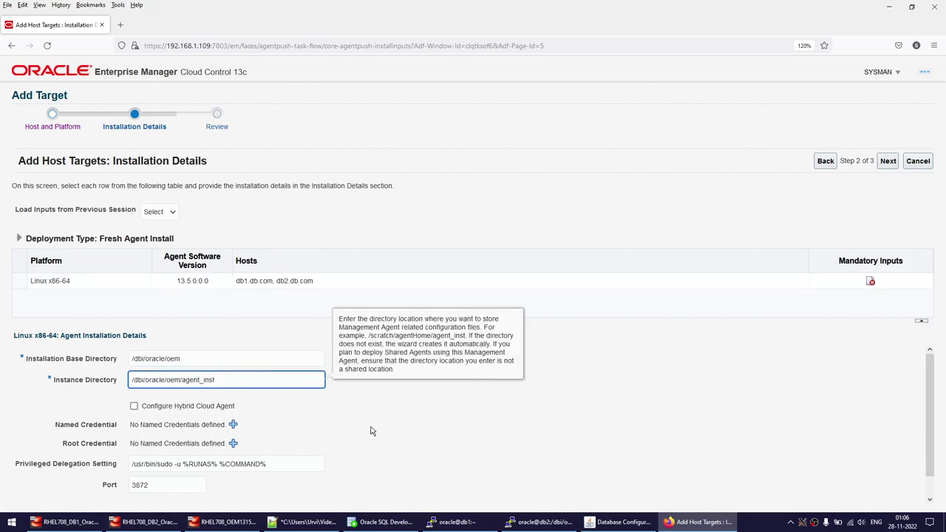
# - Create a named credential for user oracle with its password, saved as 'oracle'
pyautogui.click(233, 426)
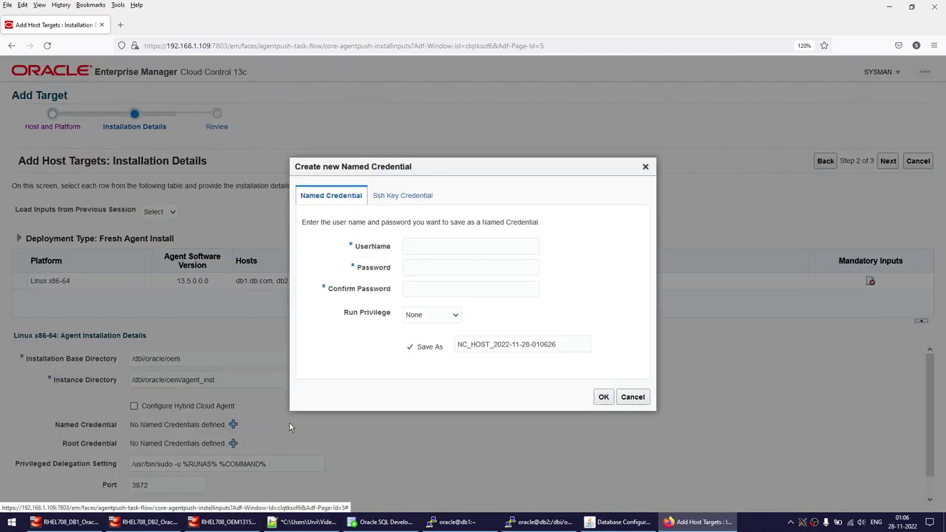
pyautogui.click(447, 246)
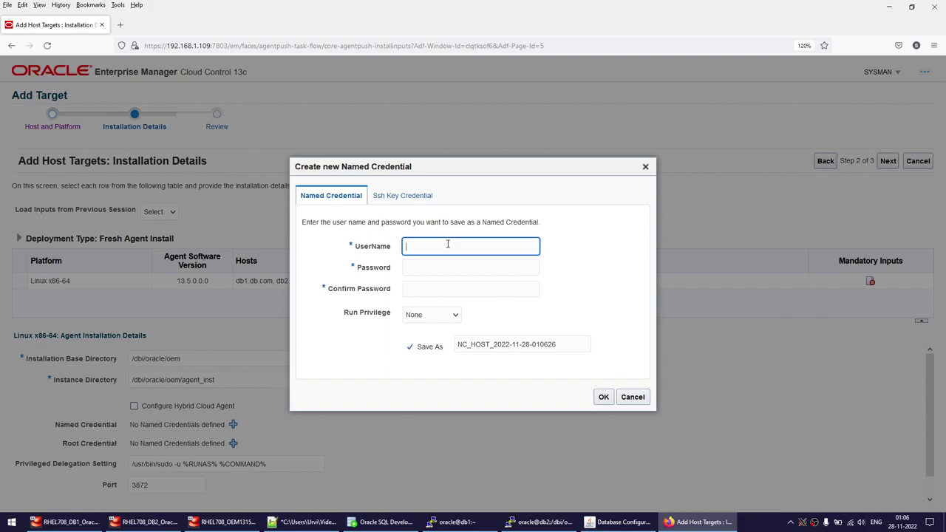
pyautogui.write('oracle')
pyautogui.press('Tab')
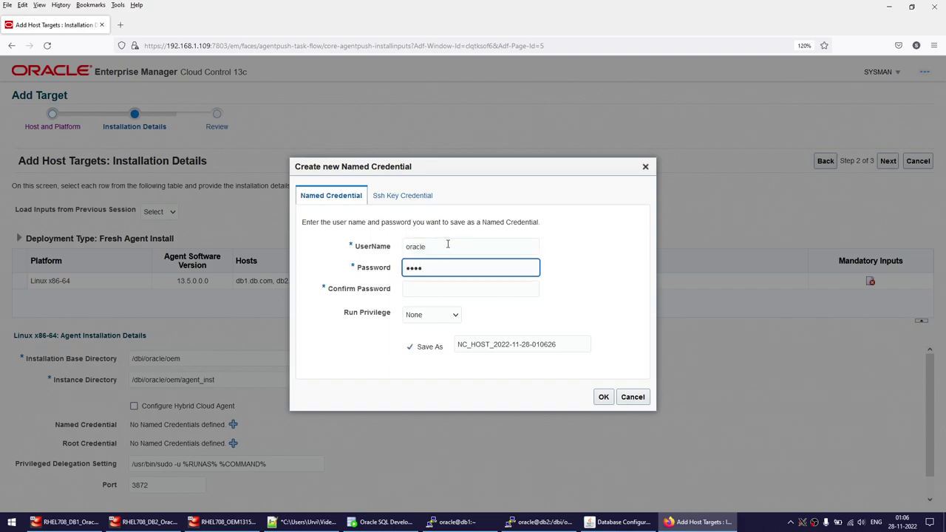
pyautogui.press('Tab')
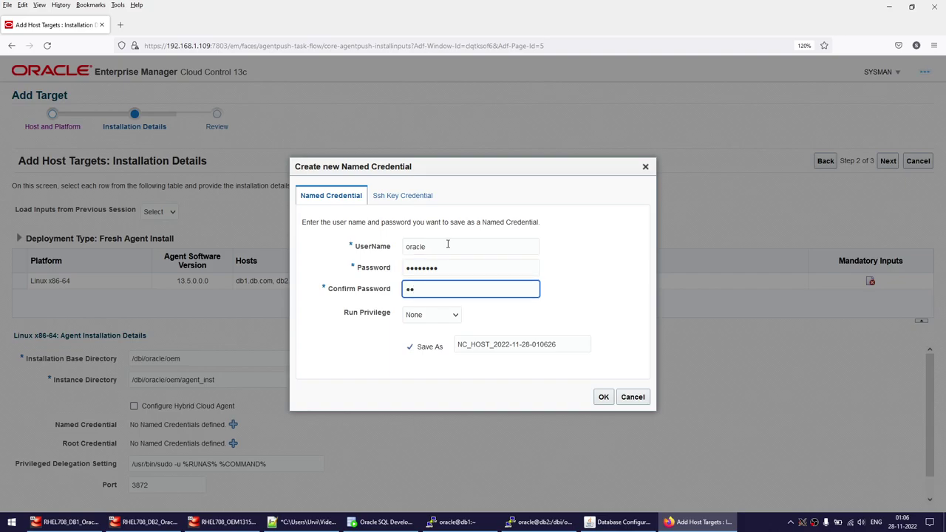
pyautogui.click(496, 346)
pyautogui.write('oracle')
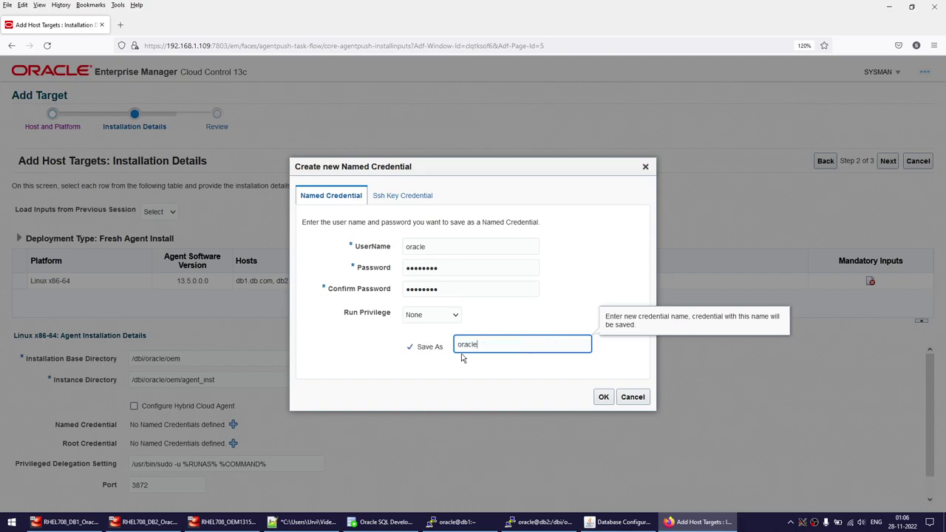
pyautogui.click(602, 399)
# - Create a root credential with user root and its confirmed password, saved as 'root'
pyautogui.click(218, 454)
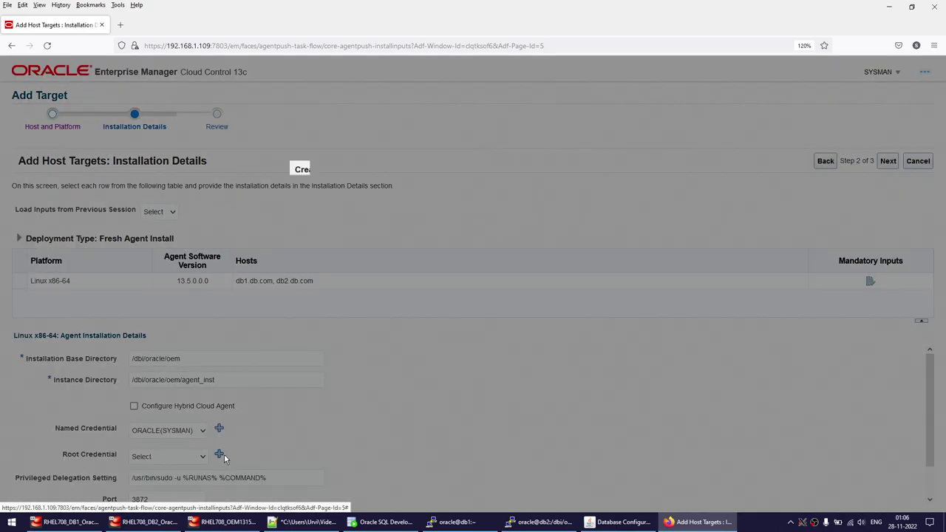
pyautogui.click(441, 246)
pyautogui.write('oot')
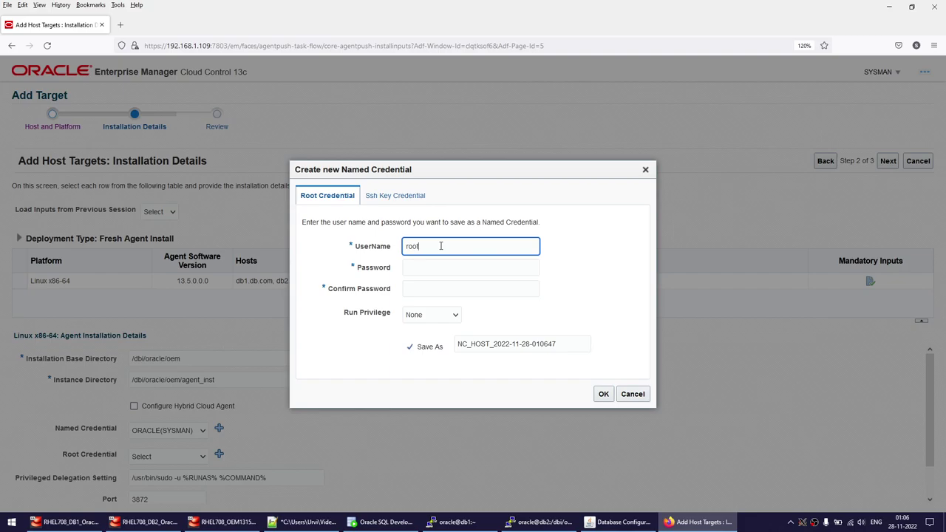
pyautogui.press('Tab')
pyautogui.write('•••••')
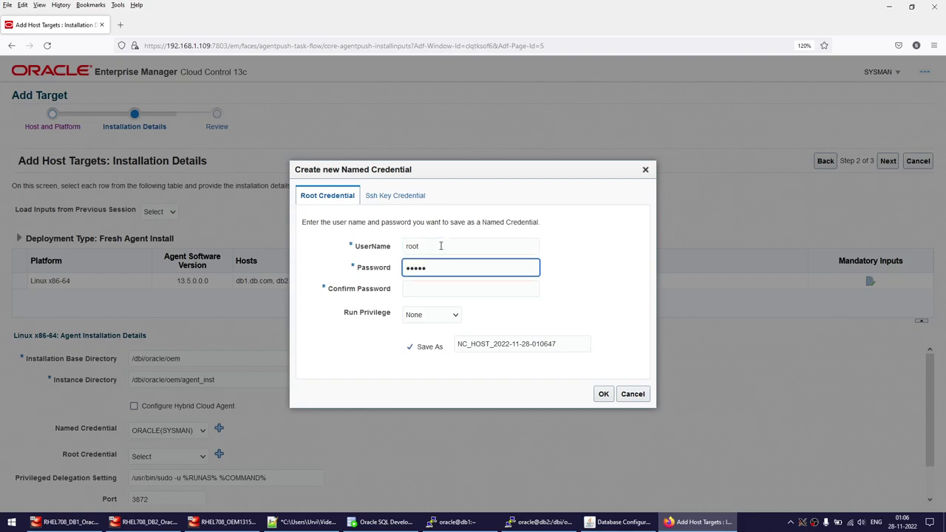
pyautogui.press('BackSpace')
pyautogui.press('BackSpace')
pyautogui.press('BackSpace')
pyautogui.press('BackSpace')
pyautogui.press('BackSpace')
pyautogui.write('••••••••')
pyautogui.press('Tab')
pyautogui.write('••••••••')
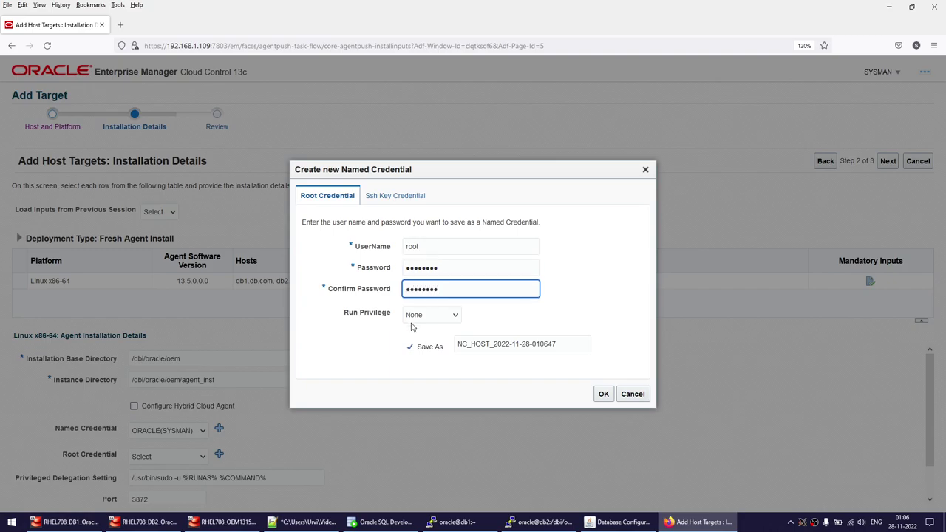
pyautogui.moveTo(580, 348); pyautogui.dragTo(385, 347)
pyautogui.write('root')
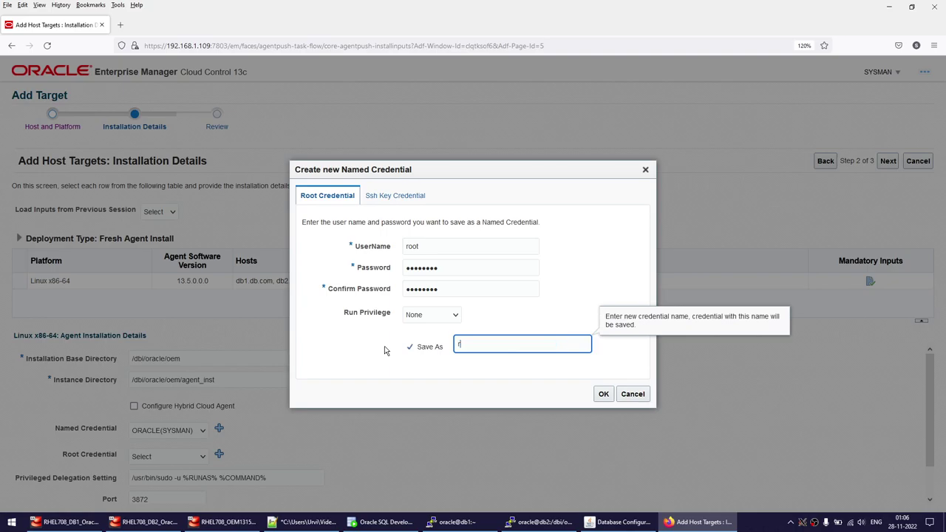
pyautogui.click(603, 394)
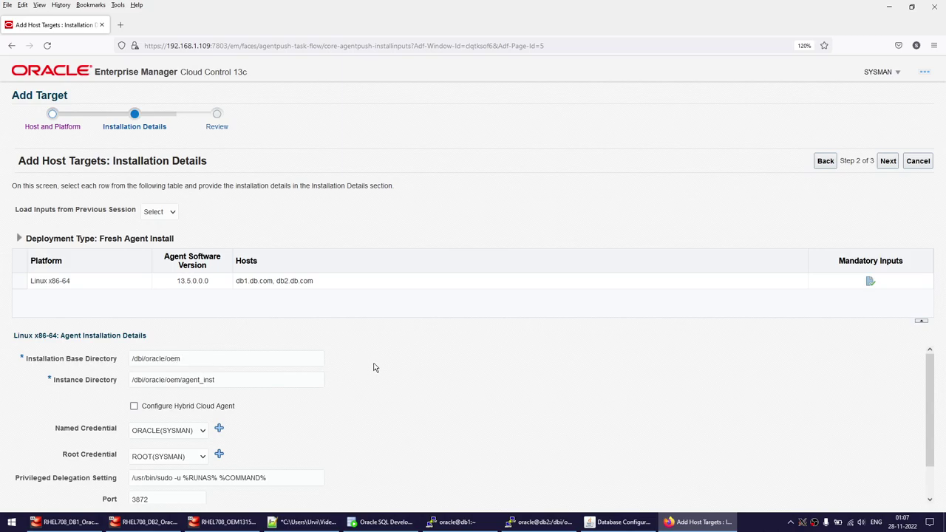
# - Check the installation details and advance to the Review summary for db1 and db2, port 3872
pyautogui.hotkey('ctrl', '+')
pyautogui.click(259, 405)
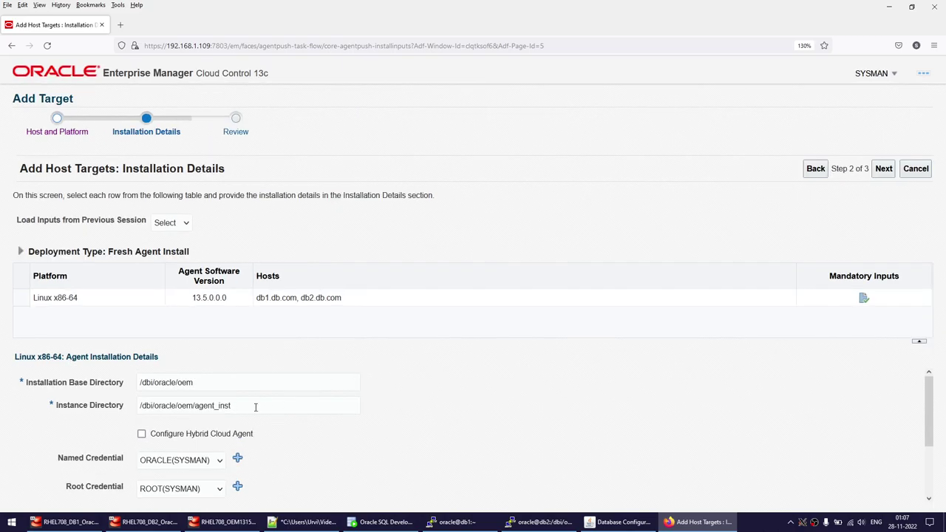
pyautogui.scroll(-2, 254, 405)
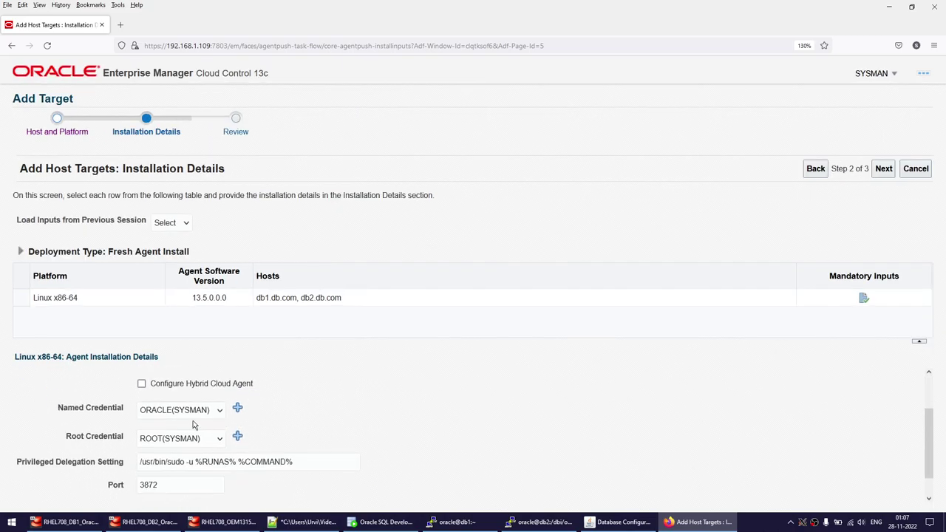
pyautogui.click(883, 169)
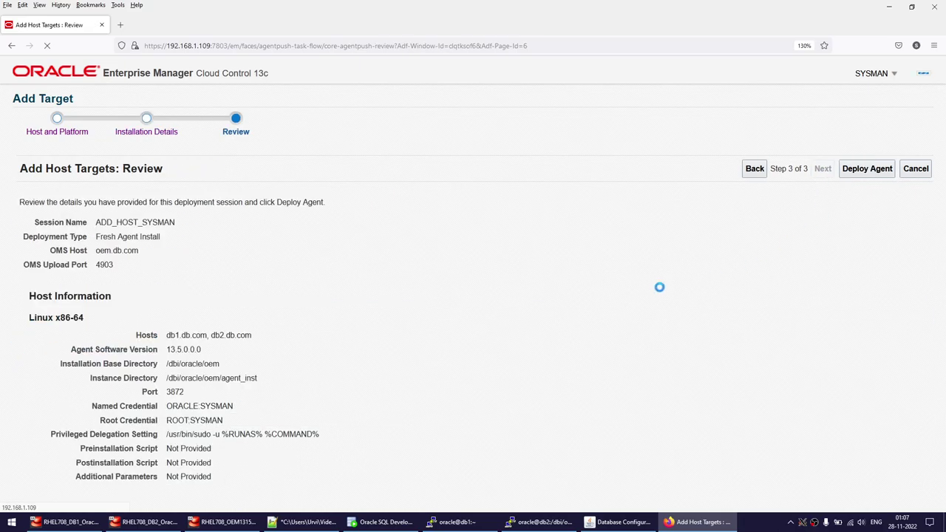
pyautogui.hotkey('ctrl', '+')
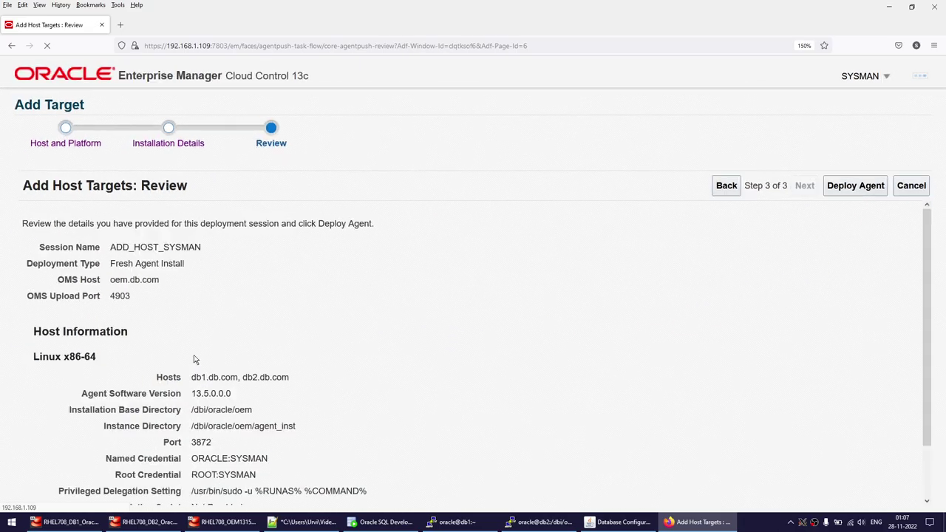
pyautogui.scroll(-2, 508, 348)
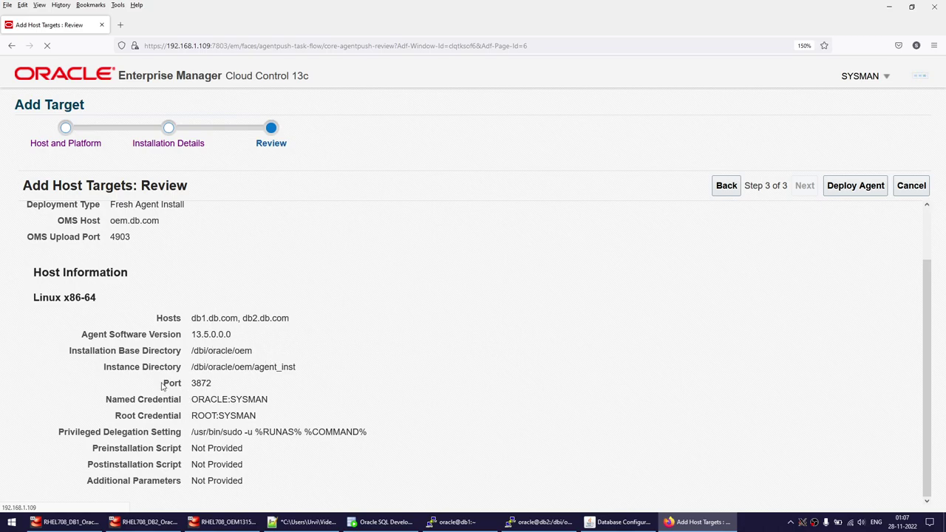
# - Deploy agents to db1.db.com and db2.db.com and view db1's deployment details
pyautogui.click(855, 186)
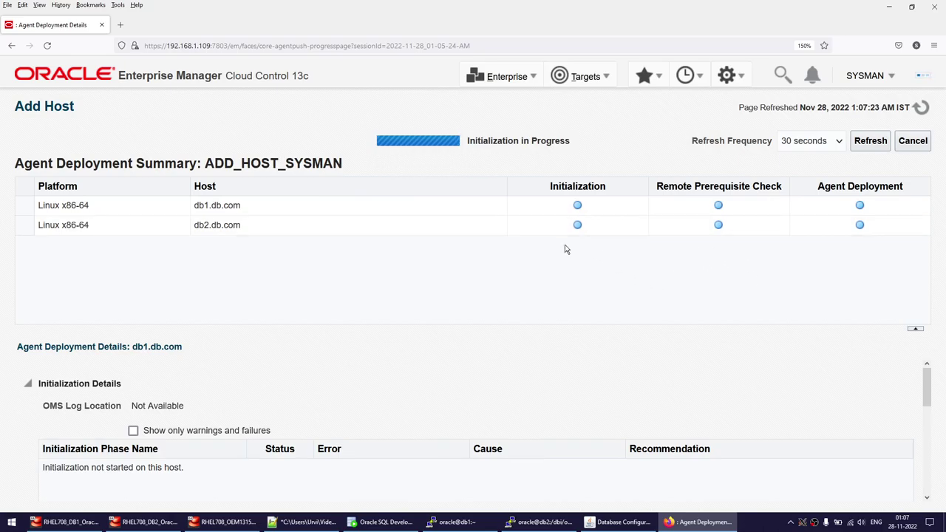
pyautogui.click(198, 210)
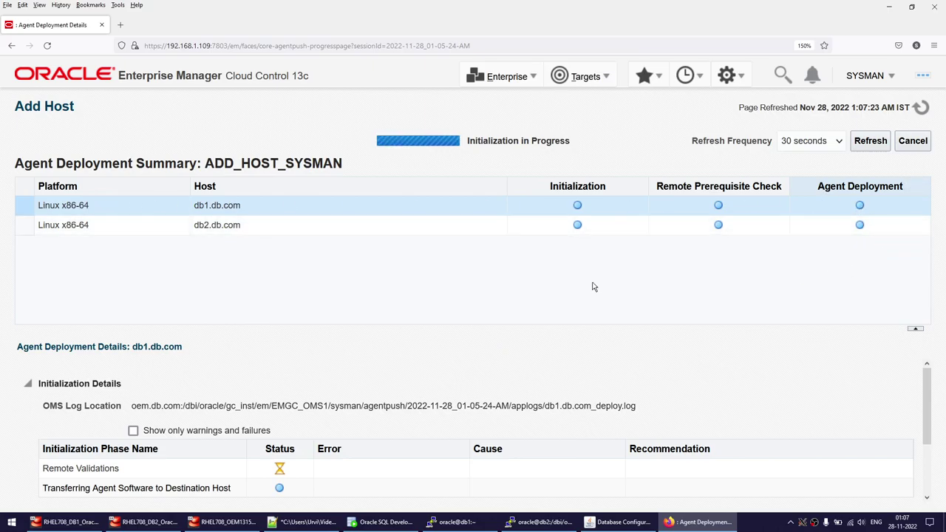
pyautogui.click(611, 522)
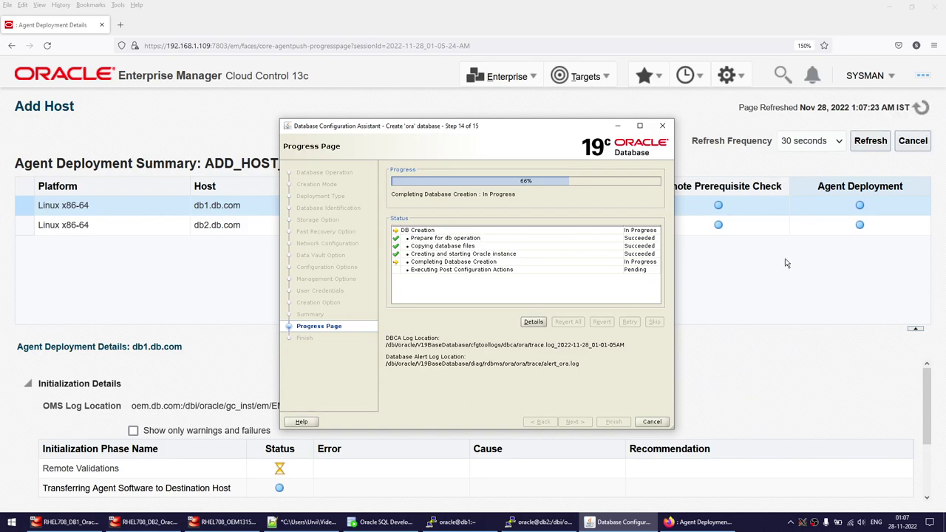
# - Reposition the DBCA window and watch the 'ora' database creation reach 100% Succeeded
pyautogui.moveTo(552, 131); pyautogui.dragTo(524, 114)
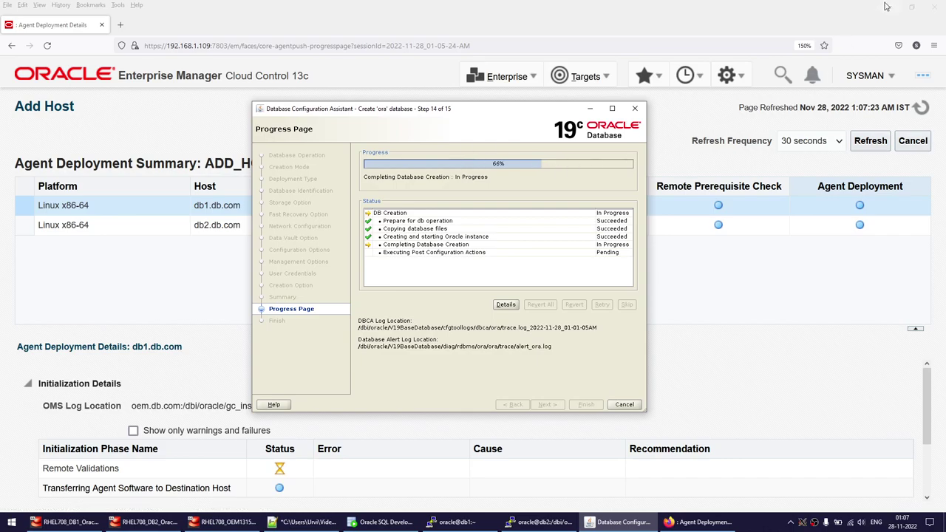
pyautogui.moveTo(547, 115); pyautogui.dragTo(574, 255)
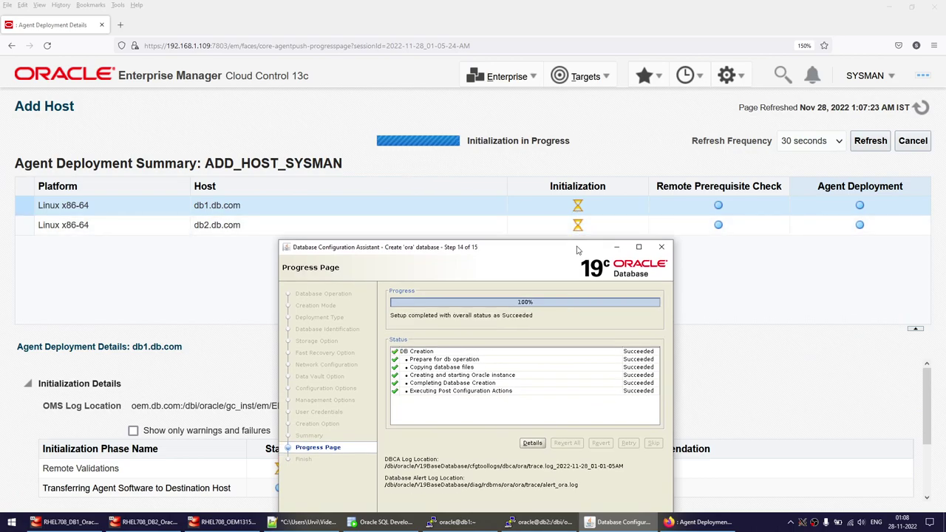
pyautogui.moveTo(579, 253); pyautogui.dragTo(565, 170)
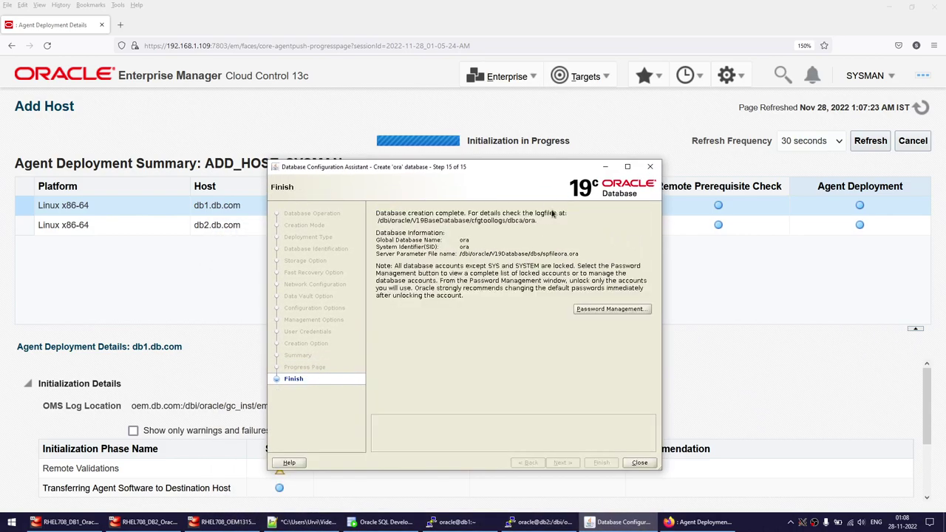
# - Close the finished DBCA, then finish the agent deployment once db1 and db2 succeed
pyautogui.click(639, 464)
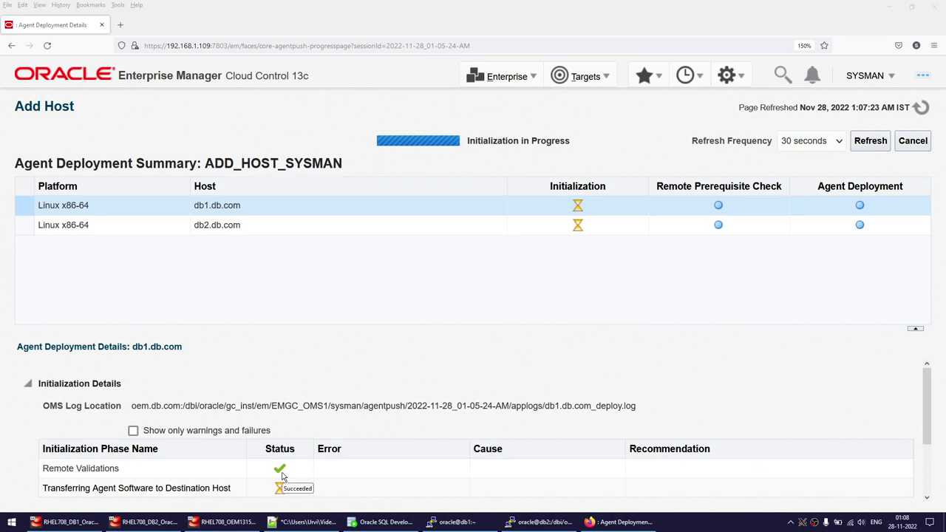
pyautogui.scroll(-2, 492, 419)
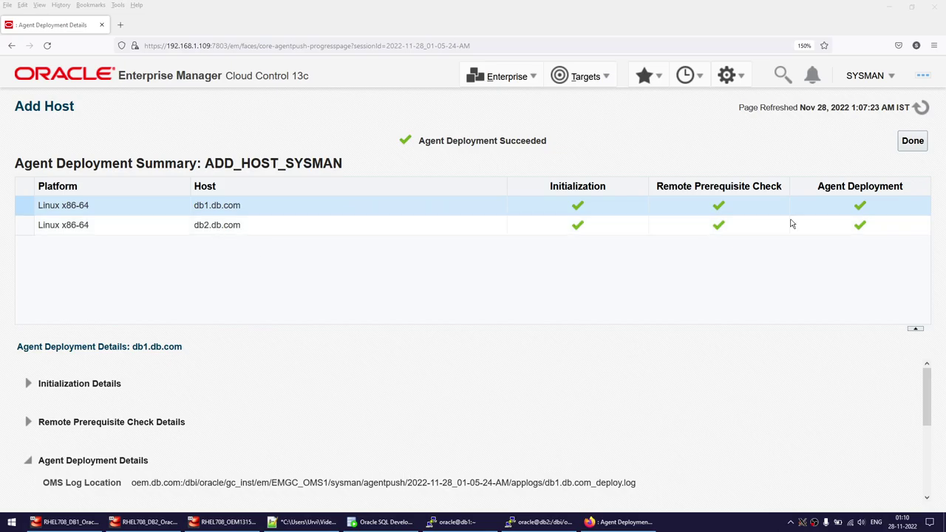
pyautogui.click(912, 140)
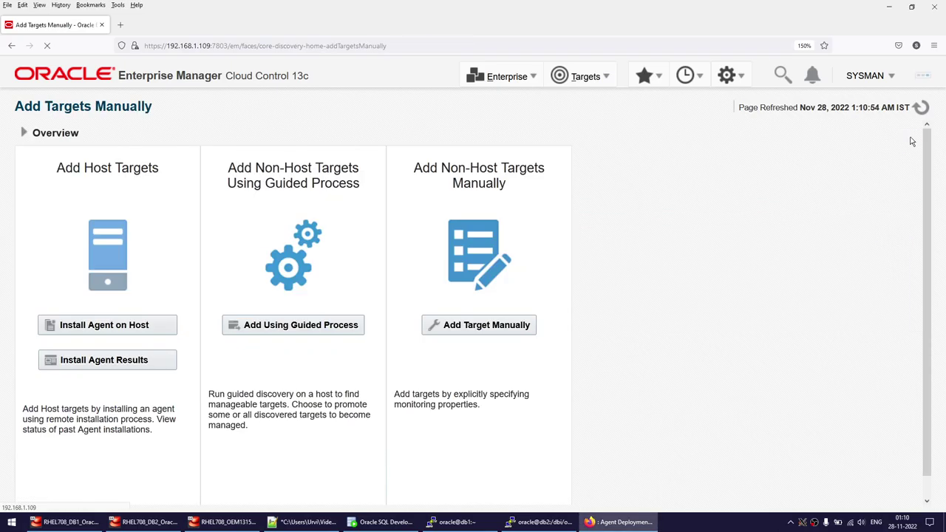
# - Check that Hosts lists db1.db.com and db2.db.com as up, and Databases shows none
pyautogui.click(570, 78)
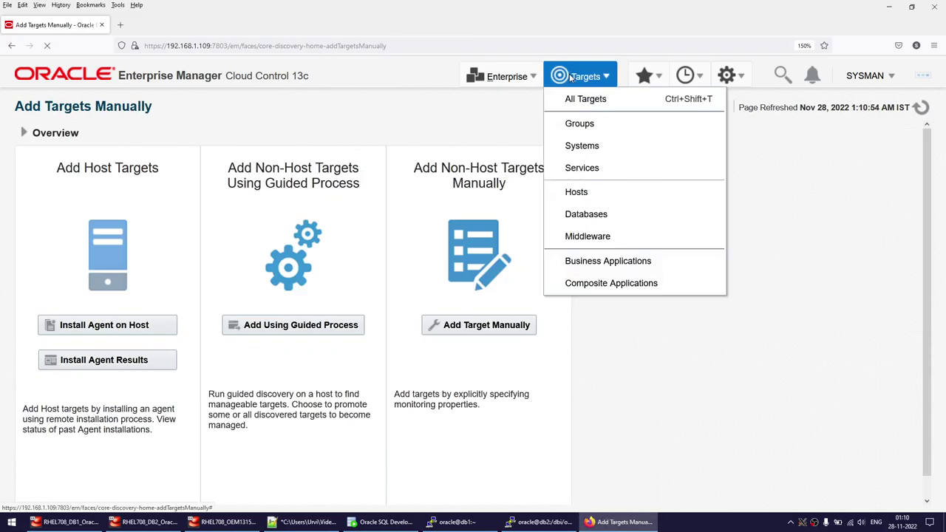
pyautogui.click(589, 194)
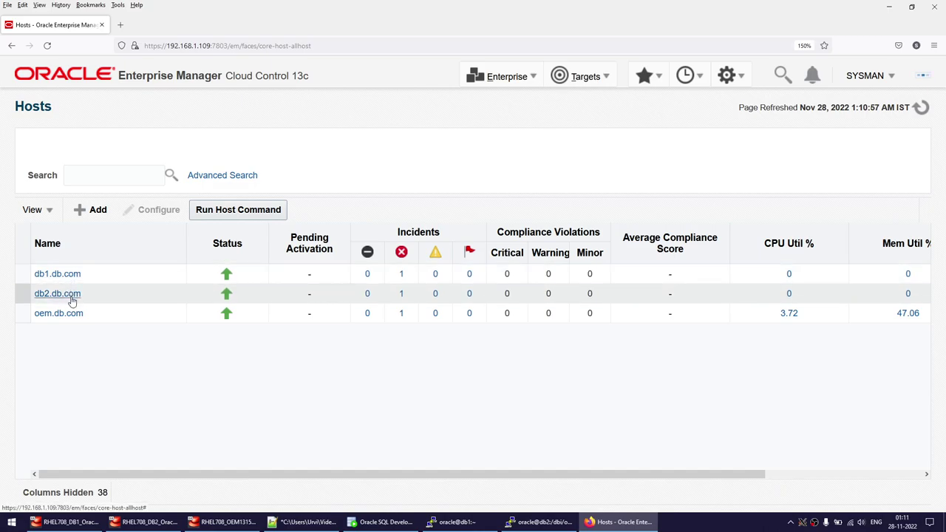
pyautogui.click(580, 76)
pyautogui.click(579, 194)
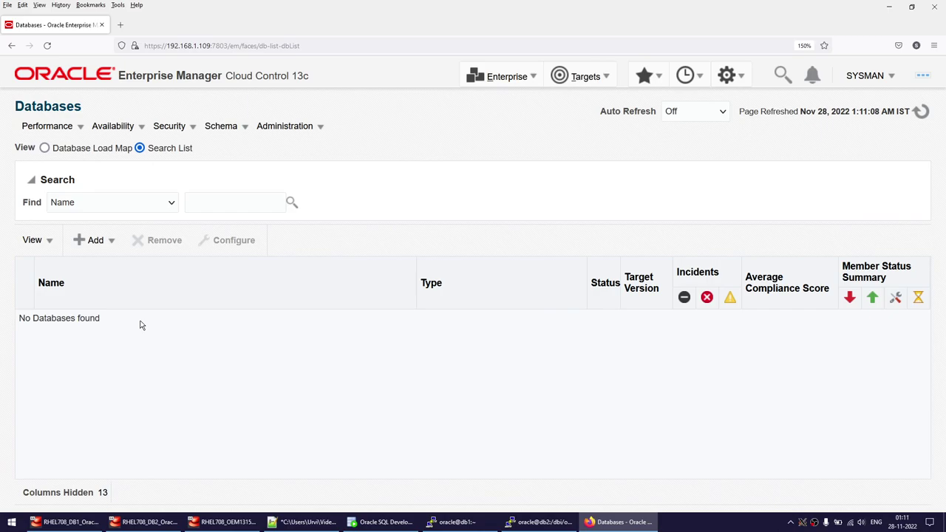
pyautogui.click(584, 77)
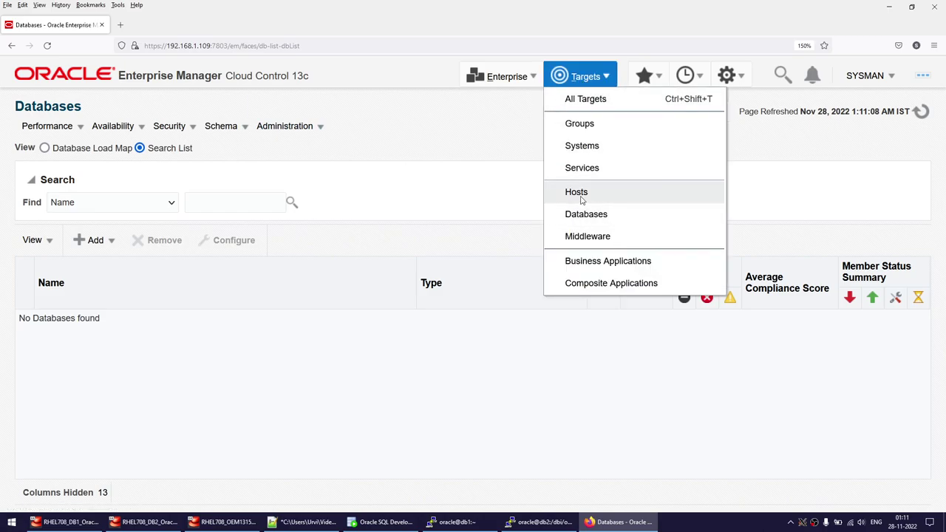
pyautogui.click(577, 194)
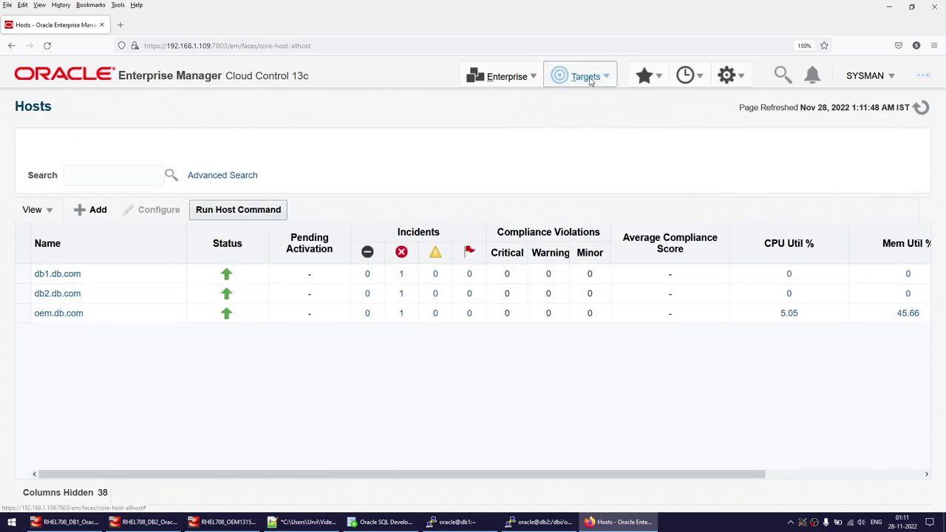
pyautogui.click(591, 78)
pyautogui.click(585, 214)
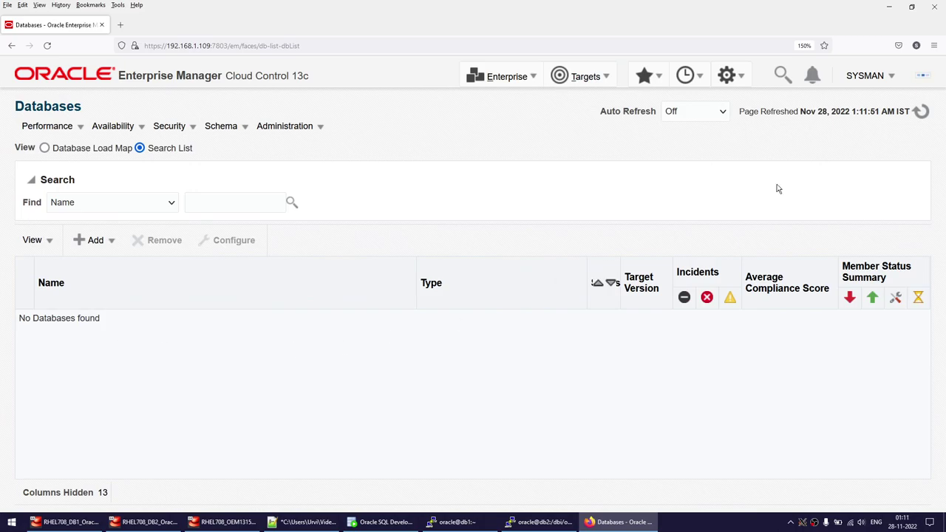
# - Minimize the browser and bring up the Data Guard script in Notepad++
pyautogui.click(880, 7)
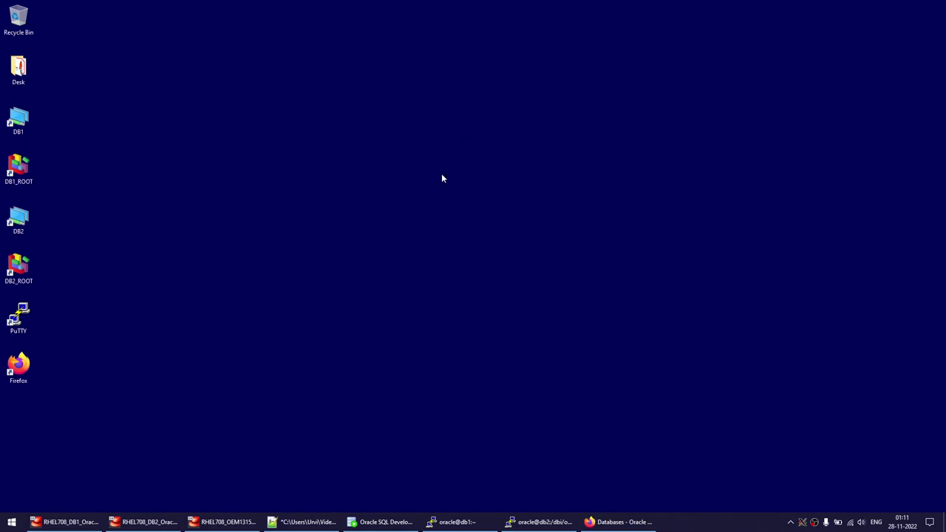
pyautogui.click(299, 524)
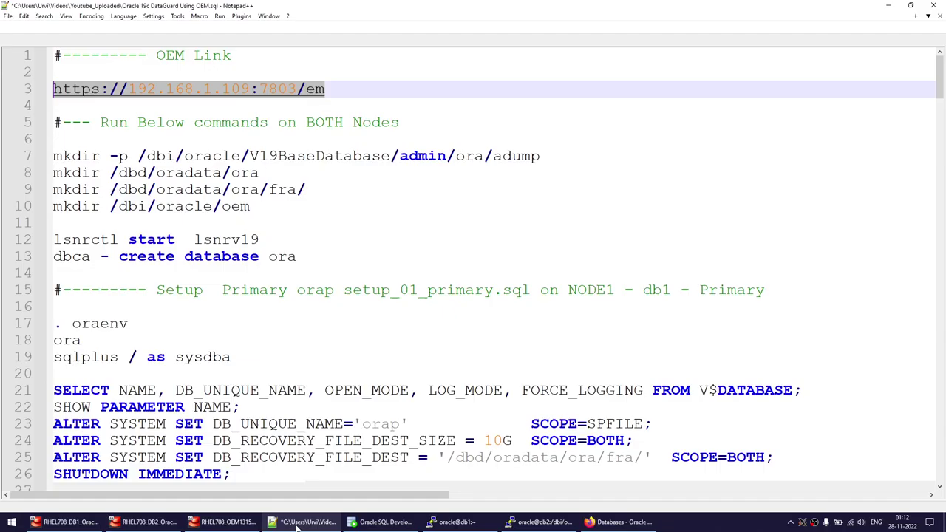
pyautogui.scroll(-3, 790, 66)
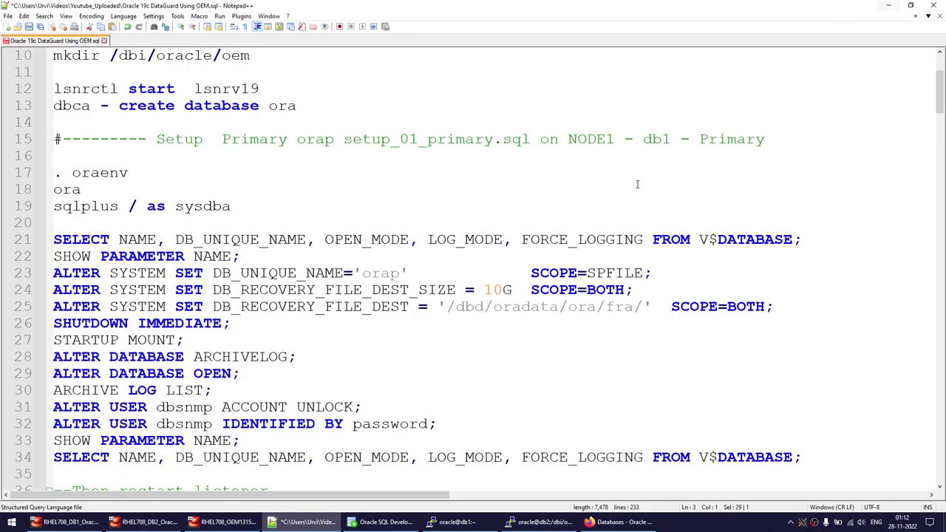
pyautogui.scroll(-2, 631, 190)
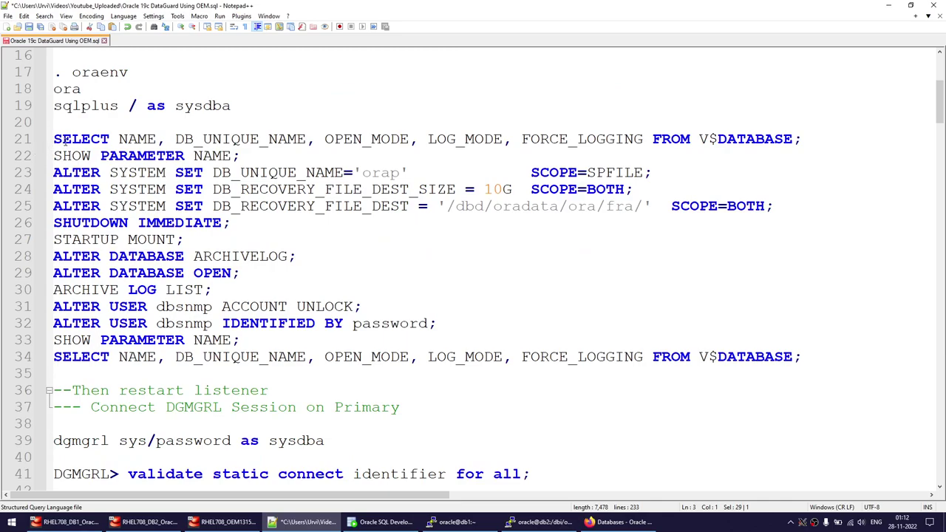
# - Mark ARCHIVELOG and orap, select line 21's V$DATABASE query, then minimize Notepad++
pyautogui.doubleClick(227, 256)
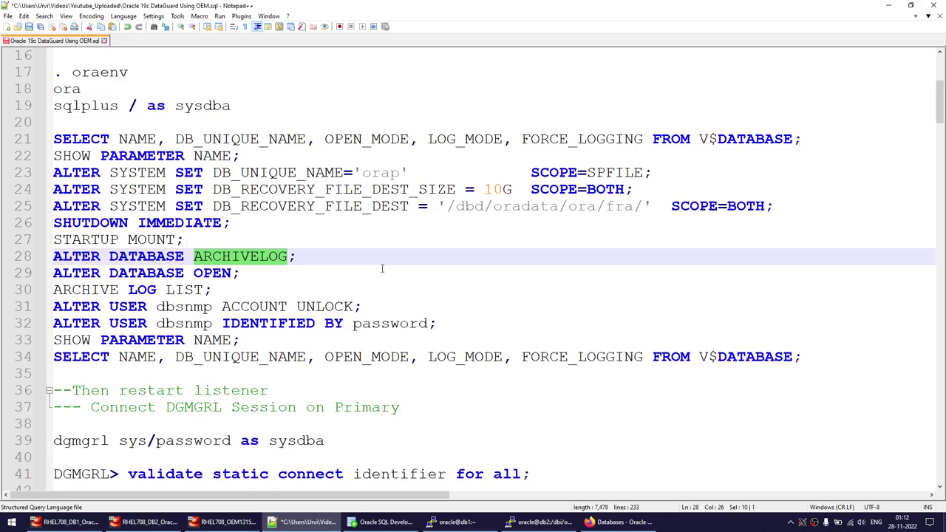
pyautogui.doubleClick(382, 169)
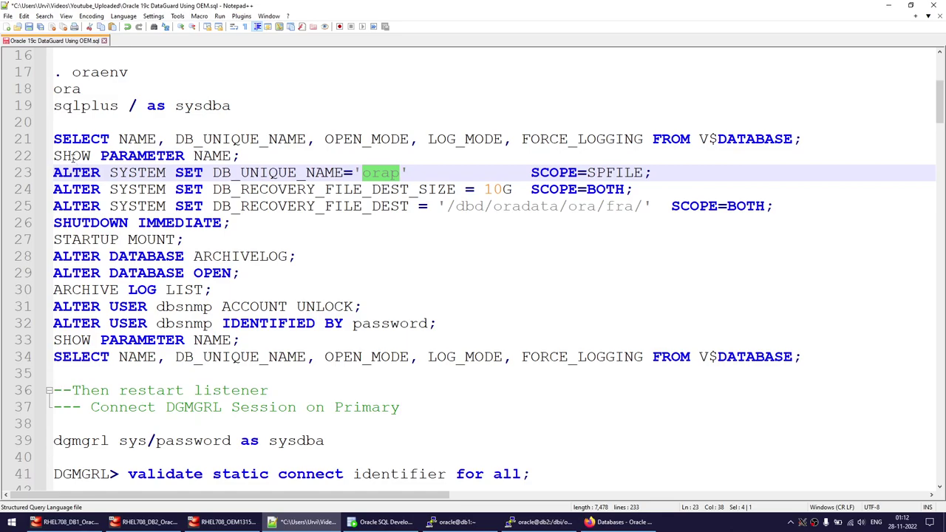
pyautogui.moveTo(53, 138); pyautogui.dragTo(809, 141)
pyautogui.hotkey('ctrl', 'c')
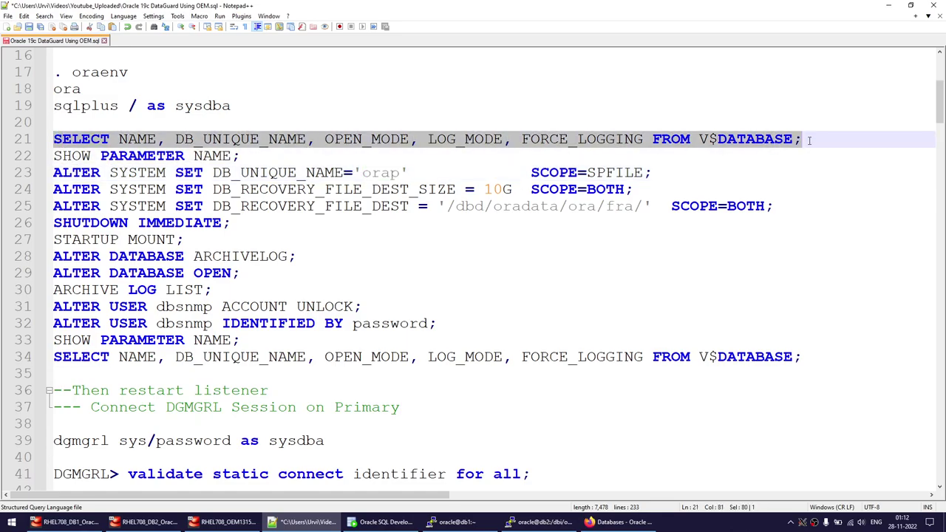
pyautogui.click(888, 6)
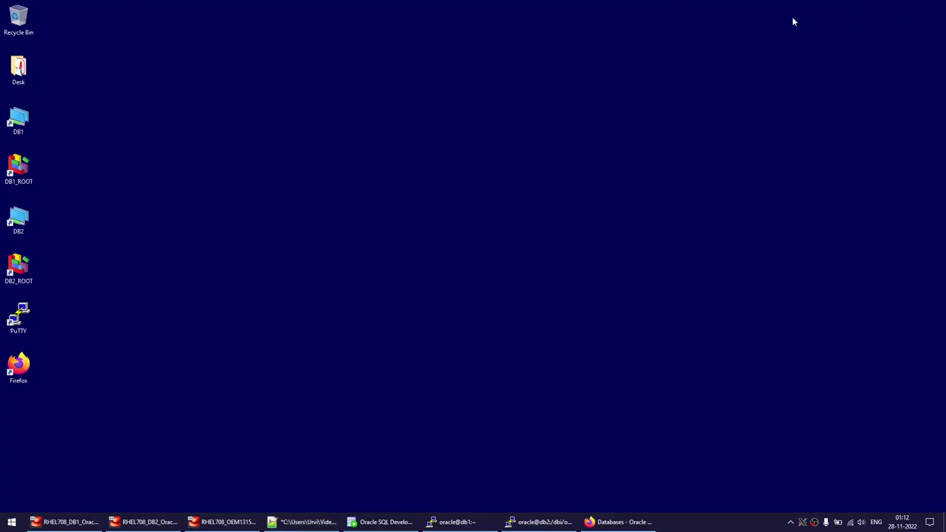
# - Start a new SQL Developer connection as user sys with the SYSDBA role and saved password
pyautogui.click(393, 521)
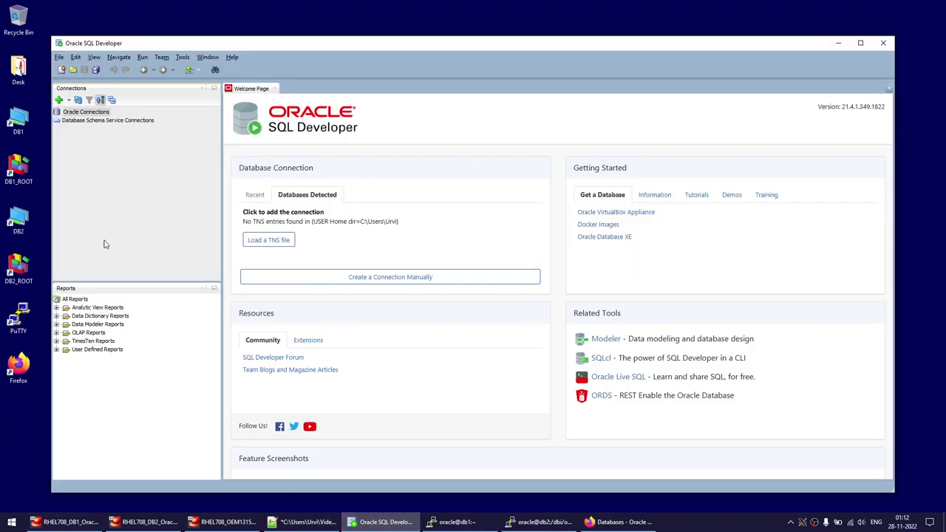
pyautogui.click(64, 110)
pyautogui.click(59, 99)
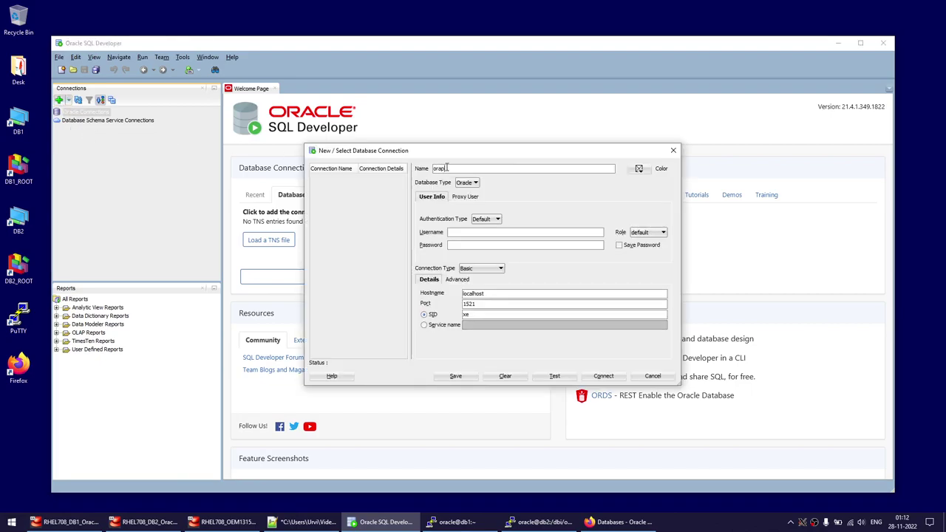
pyautogui.press('Tab')
pyautogui.press('Tab')
pyautogui.press('Tab')
pyautogui.press('Tab')
pyautogui.write('sys')
pyautogui.press('Tab')
pyautogui.press('Tab')
pyautogui.click(660, 233)
pyautogui.click(655, 243)
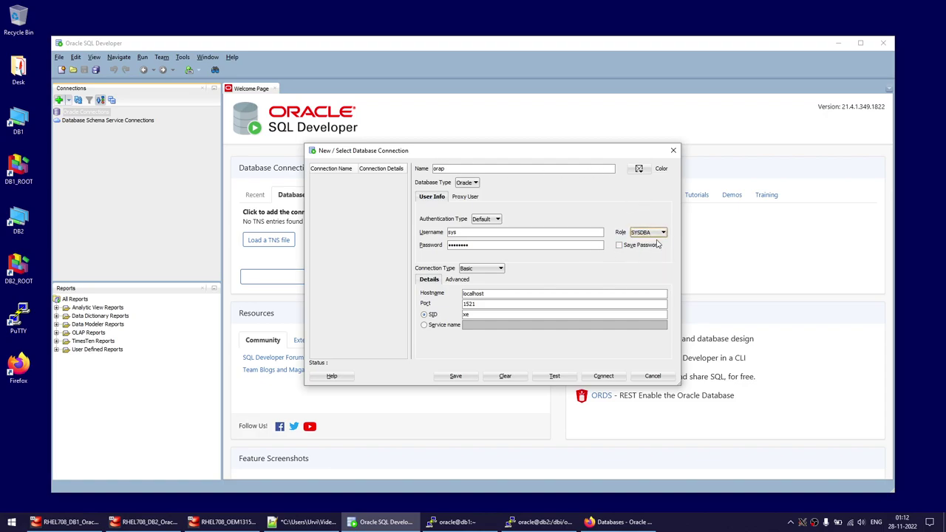
pyautogui.click(619, 247)
# - Point the orap connection at host db1, port 1529, SID ora, then test, save and connect
pyautogui.moveTo(488, 294); pyautogui.dragTo(395, 299)
pyautogui.write('db1')
pyautogui.press('Tab')
pyautogui.write('1')
pyautogui.press('Tab')
pyautogui.click(560, 378)
pyautogui.click(456, 378)
pyautogui.click(603, 375)
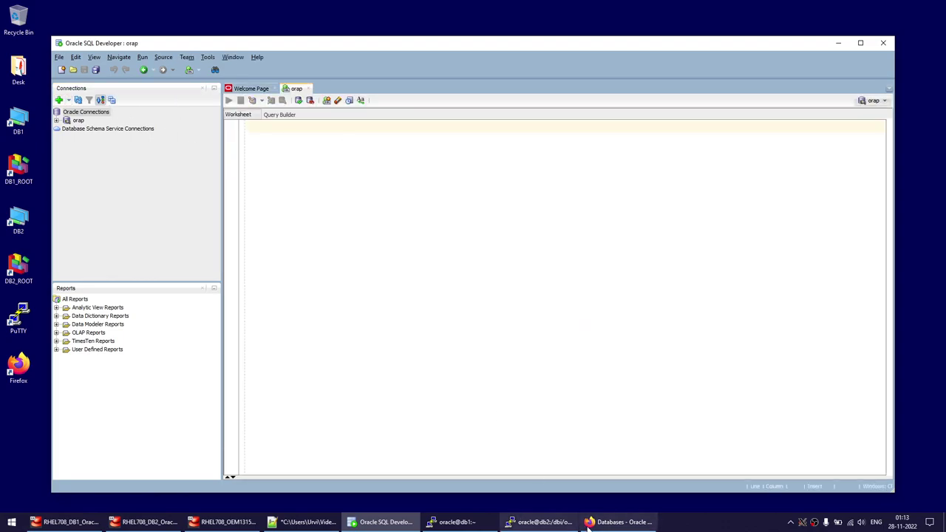
# - Paste the V$DATABASE query into the orap worksheet and run it
pyautogui.click(612, 522)
pyautogui.click(305, 522)
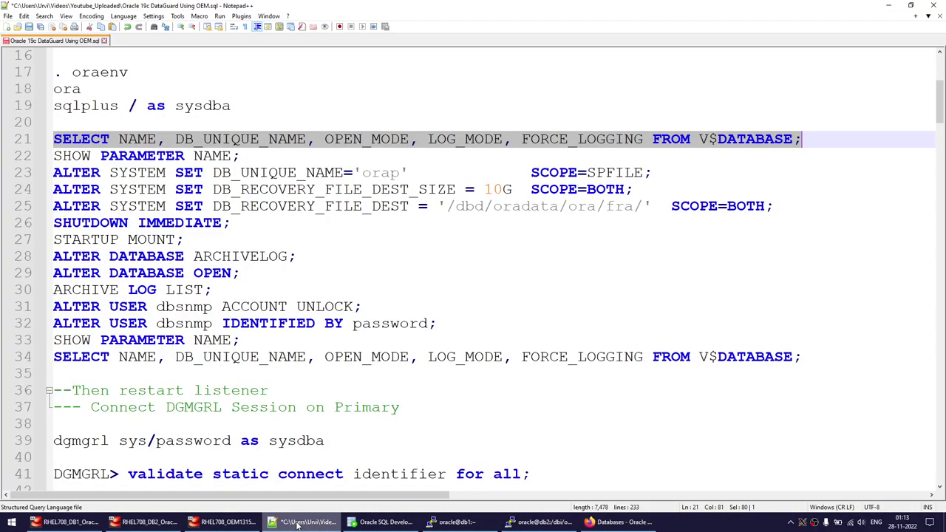
pyautogui.click(381, 523)
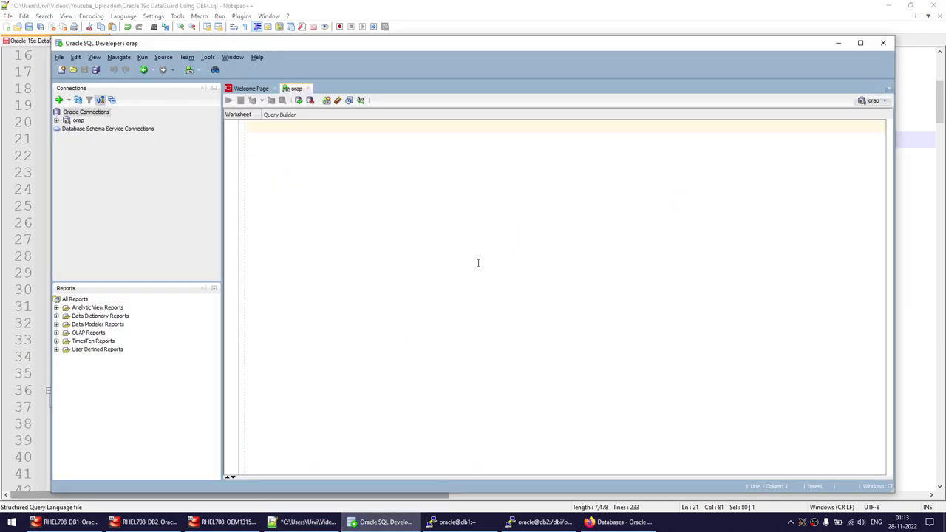
pyautogui.hotkey('ctrl', 'v')
pyautogui.hotkey('ctrl', 'a')
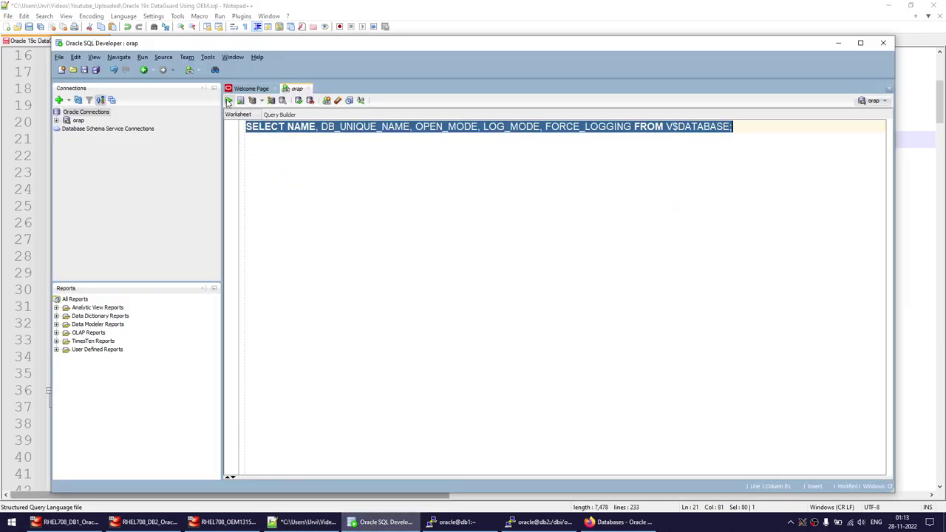
pyautogui.click(228, 99)
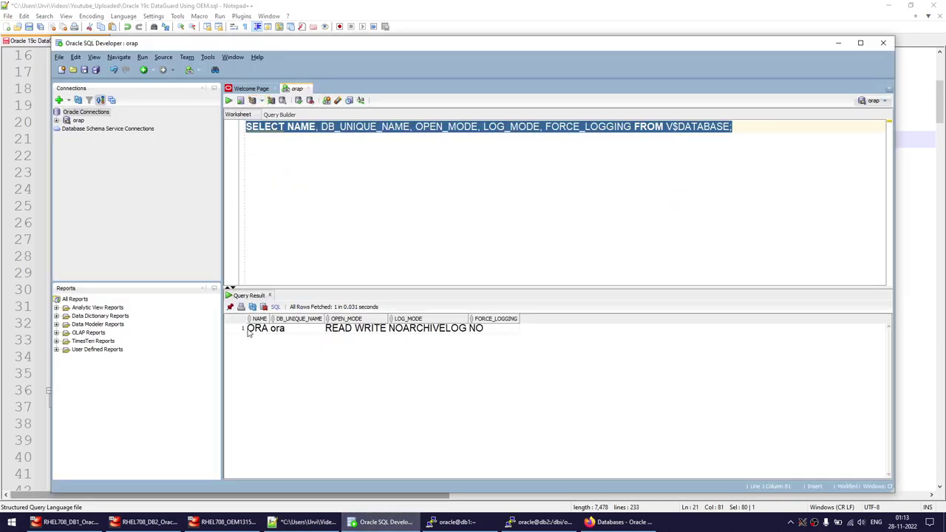
# - Confirm ora is READ WRITE in NOARCHIVELOG mode with force logging NO, then return to Notepad++
pyautogui.click(254, 330)
pyautogui.click(288, 329)
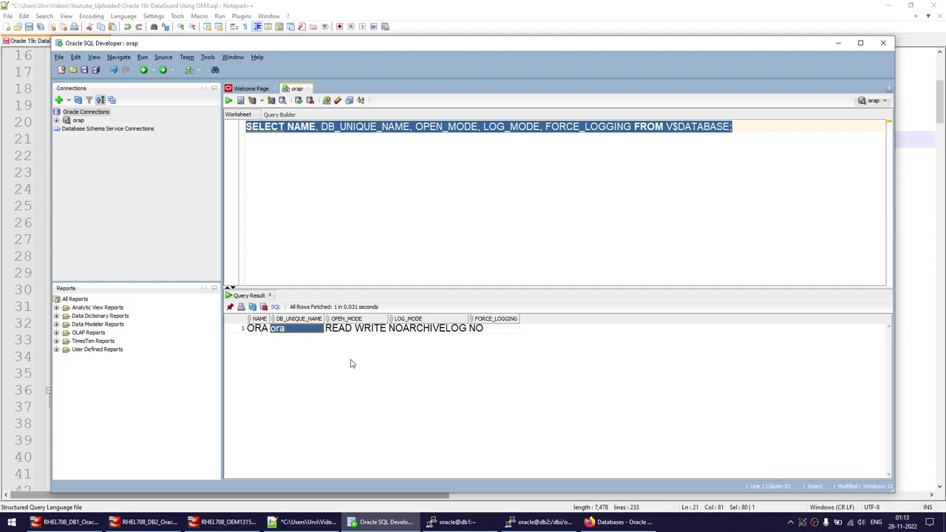
pyautogui.click(356, 330)
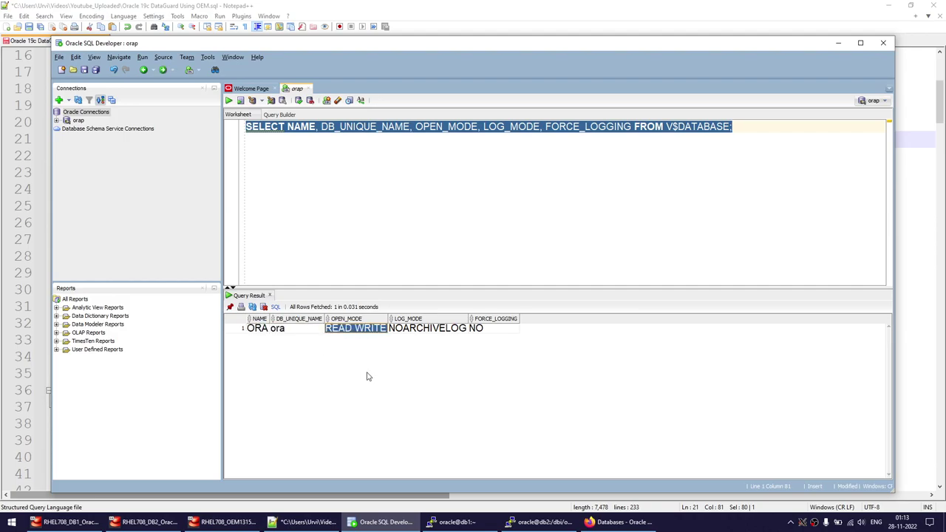
pyautogui.click(447, 330)
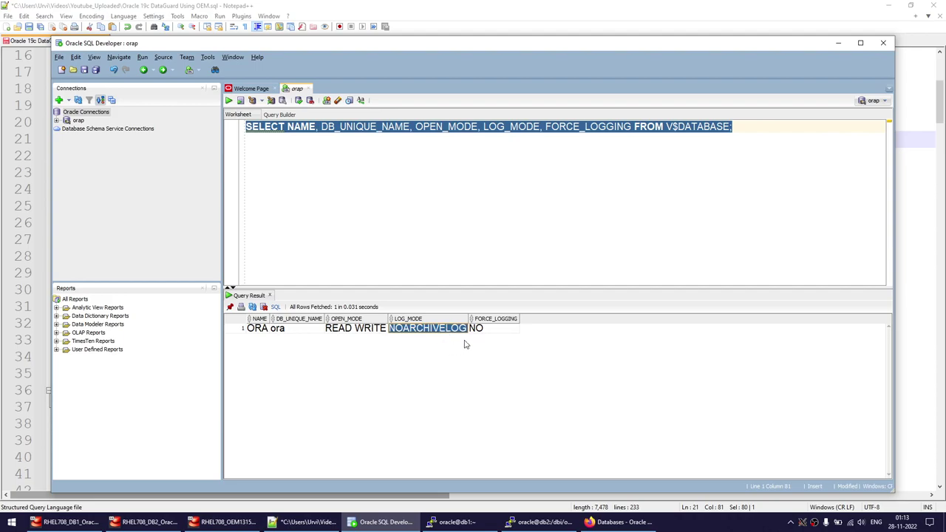
pyautogui.click(478, 330)
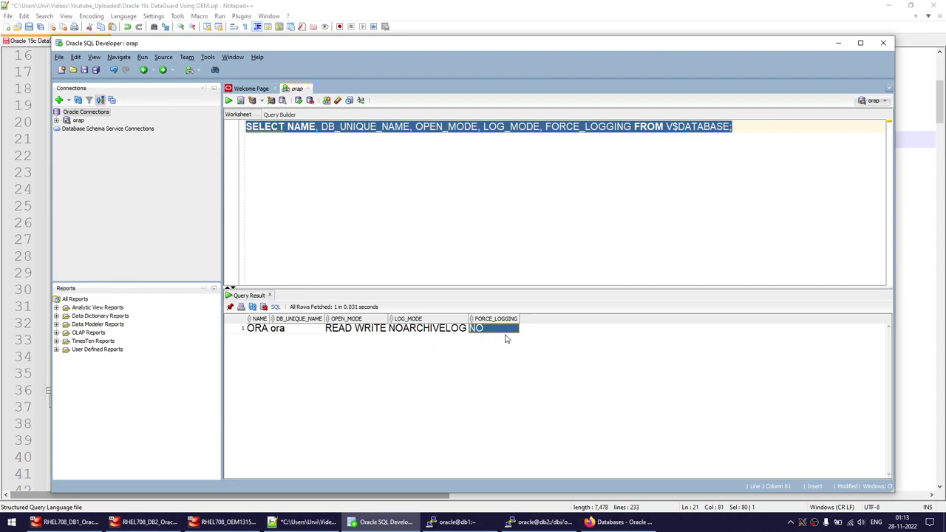
pyautogui.click(434, 333)
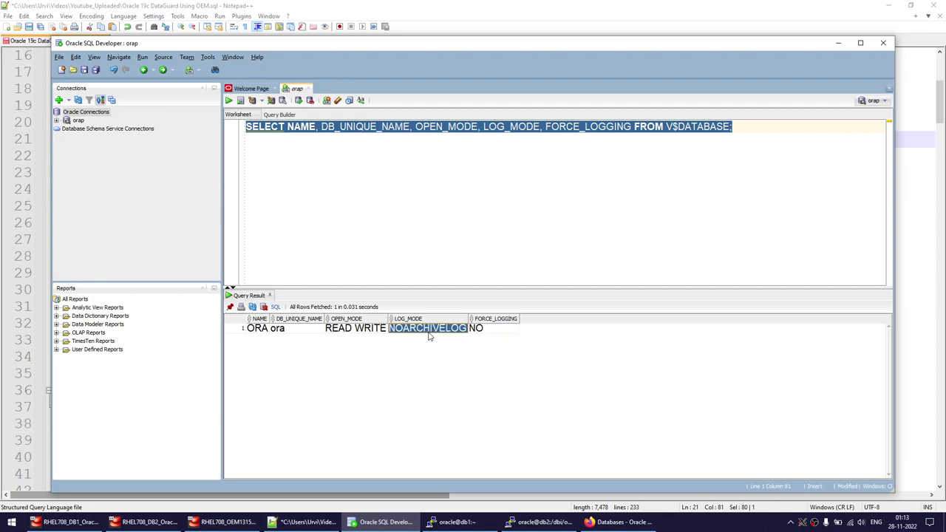
pyautogui.click(280, 334)
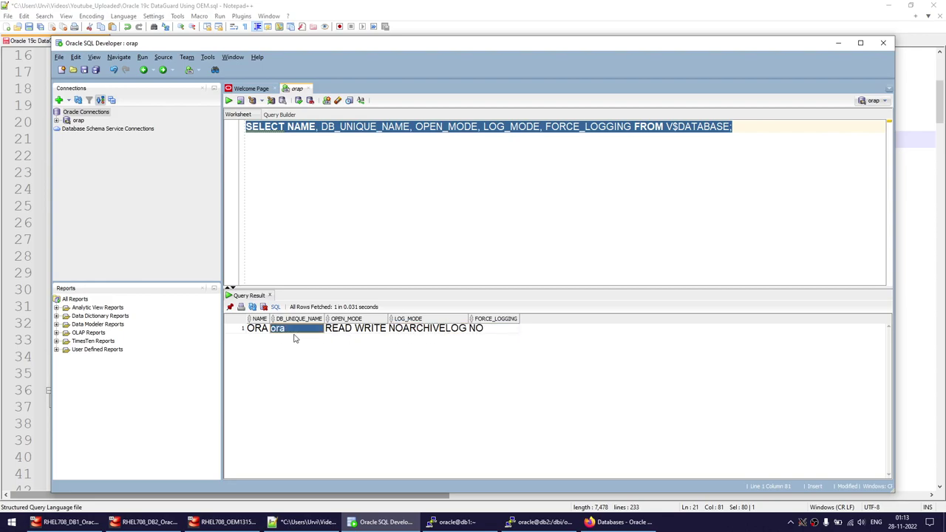
pyautogui.click(428, 330)
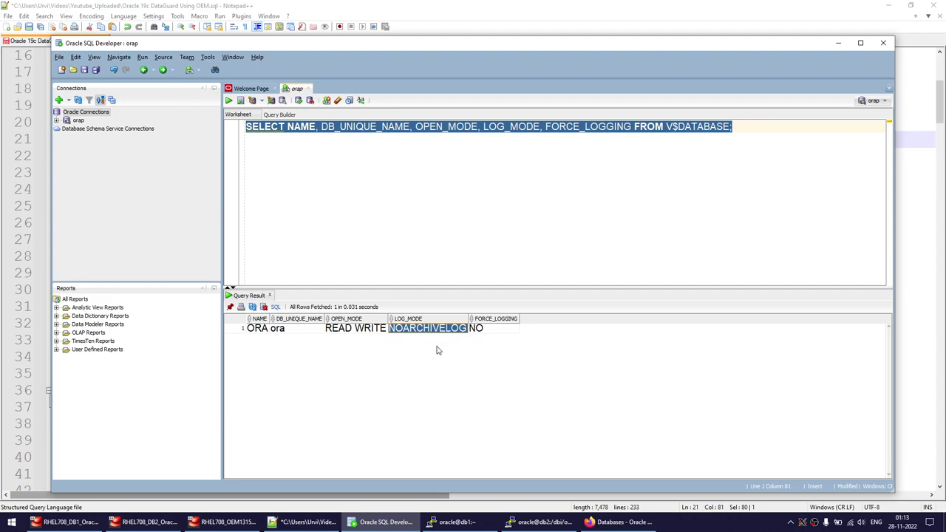
pyautogui.click(297, 332)
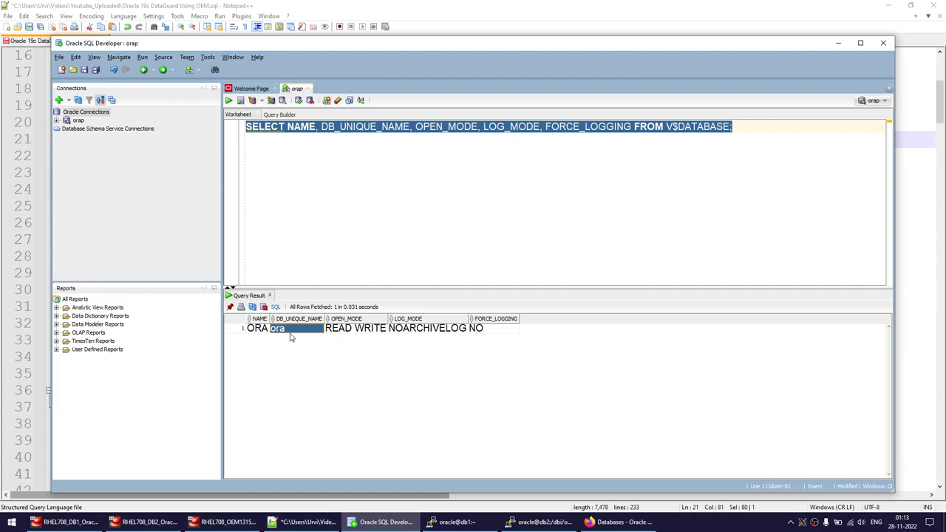
pyautogui.click(406, 332)
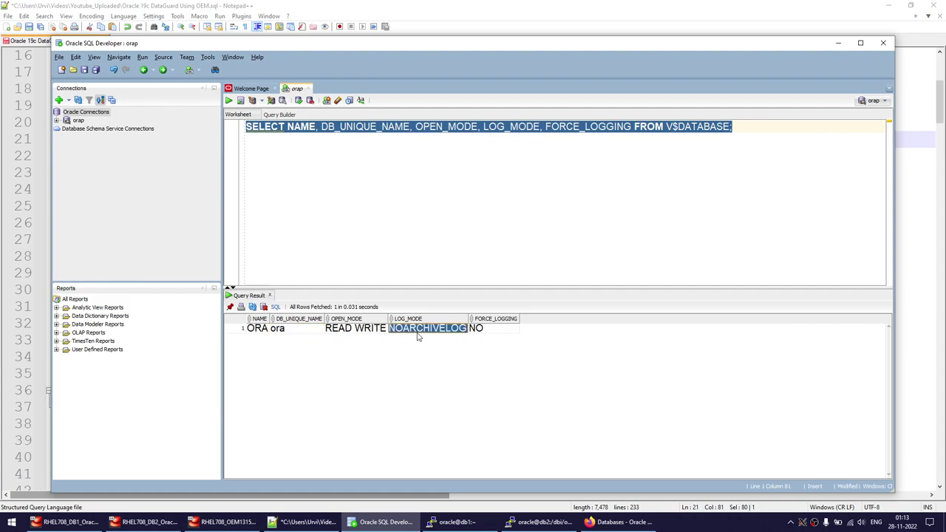
pyautogui.click(305, 521)
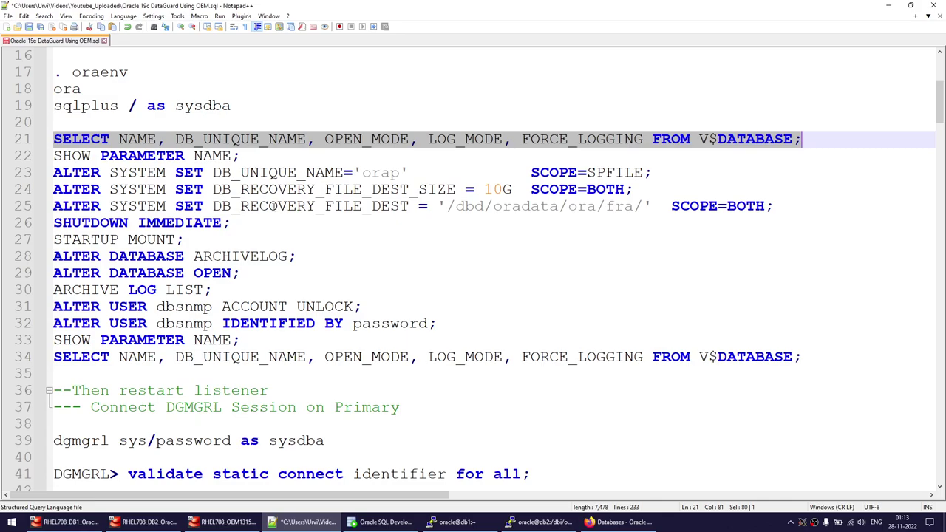
pyautogui.click(199, 257)
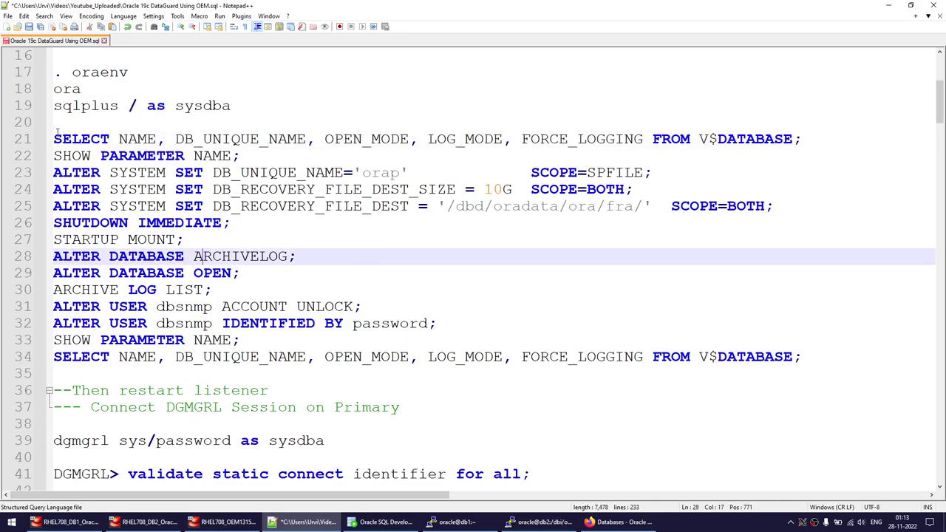
pyautogui.click(55, 175)
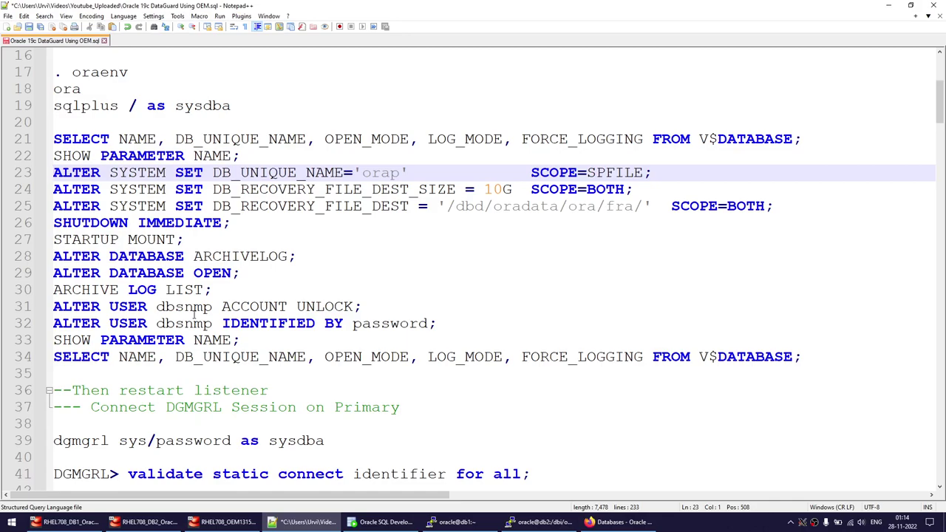
pyautogui.click(711, 522)
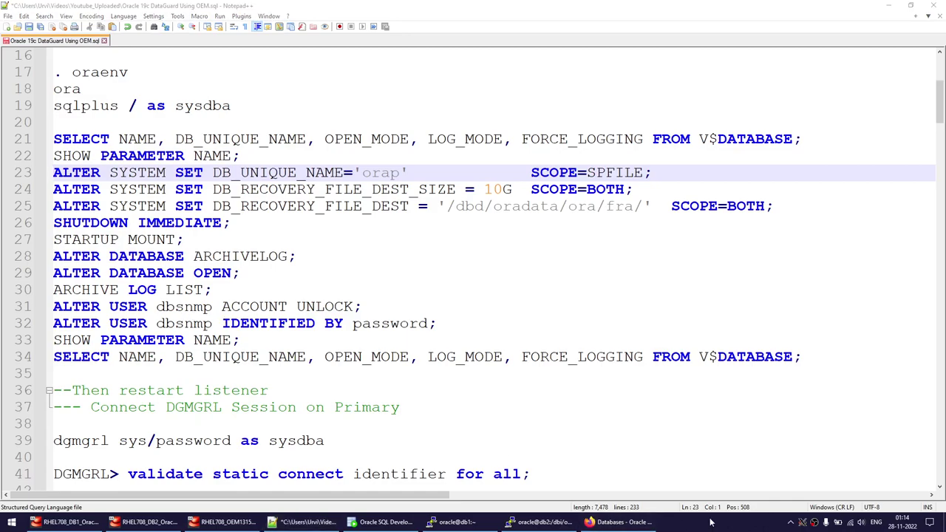
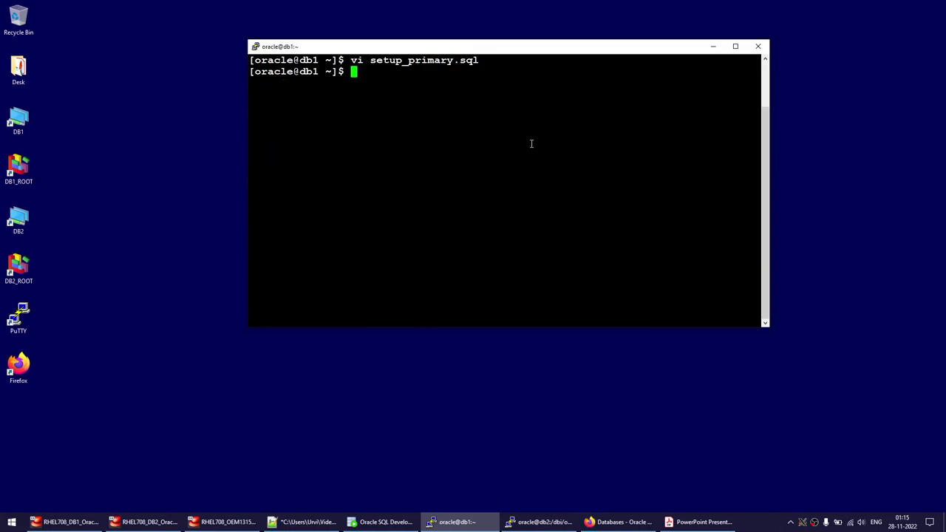
# - Verify SQL*Plus connects as sysdba on db1, then exit back to the shell
pyautogui.write('sqlplus / as sysdba')
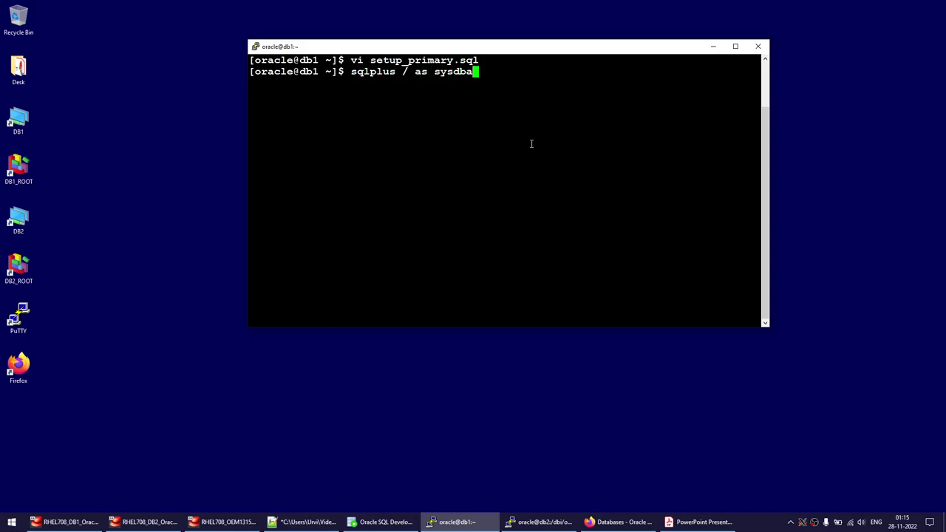
pyautogui.press('Return')
pyautogui.write('exit')
pyautogui.press('Return')
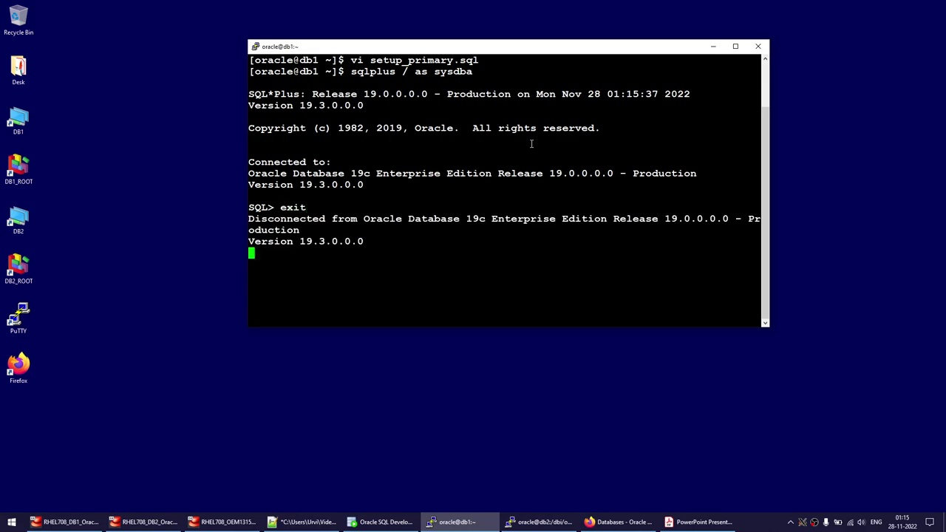
# - Clear the terminal and open setup_primary.sql in vi
pyautogui.write('c')
pyautogui.write('lear')
pyautogui.press('Return')
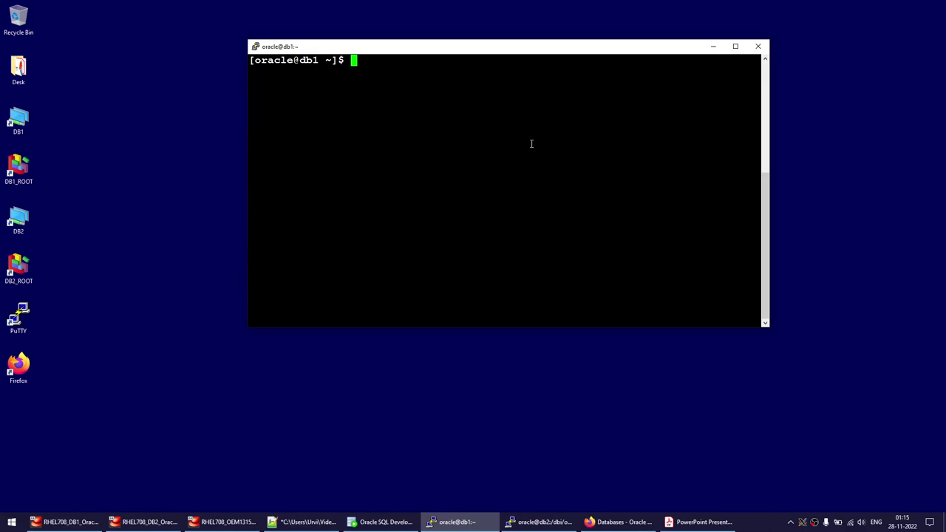
pyautogui.write('vi setup_p')
pyautogui.press('Tab')
pyautogui.press('Return')
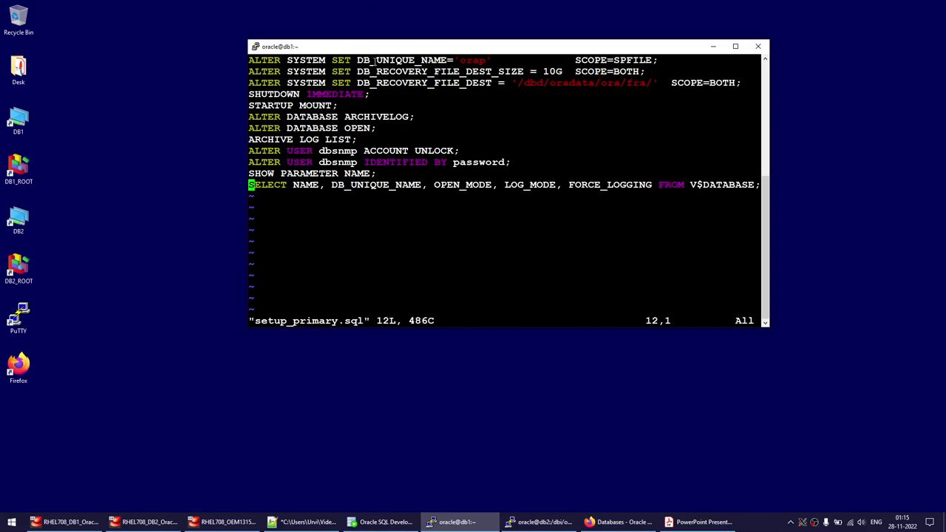
# - Highlight the archivelog, recovery file destination, ARCHIVE LOG LIST and dbsnmp unlock lines
pyautogui.moveTo(452, 51); pyautogui.dragTo(438, 104)
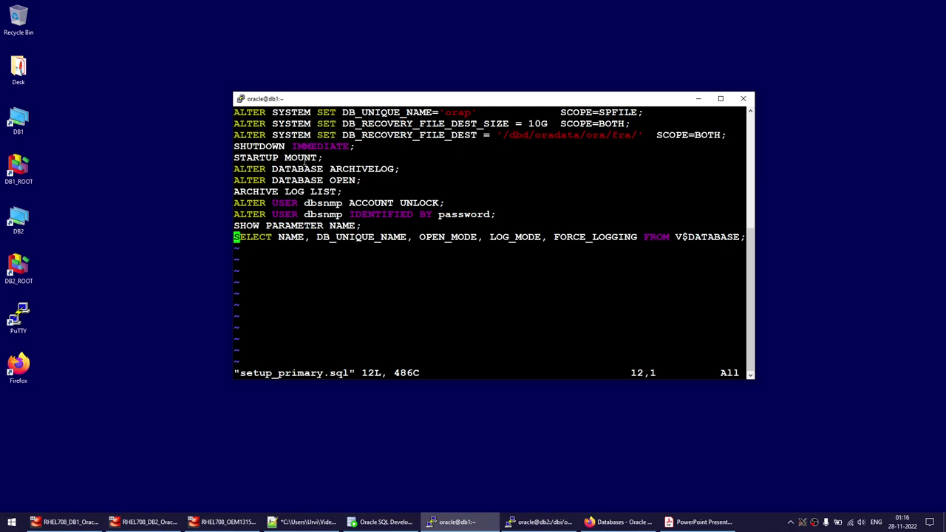
pyautogui.moveTo(272, 170); pyautogui.dragTo(393, 170)
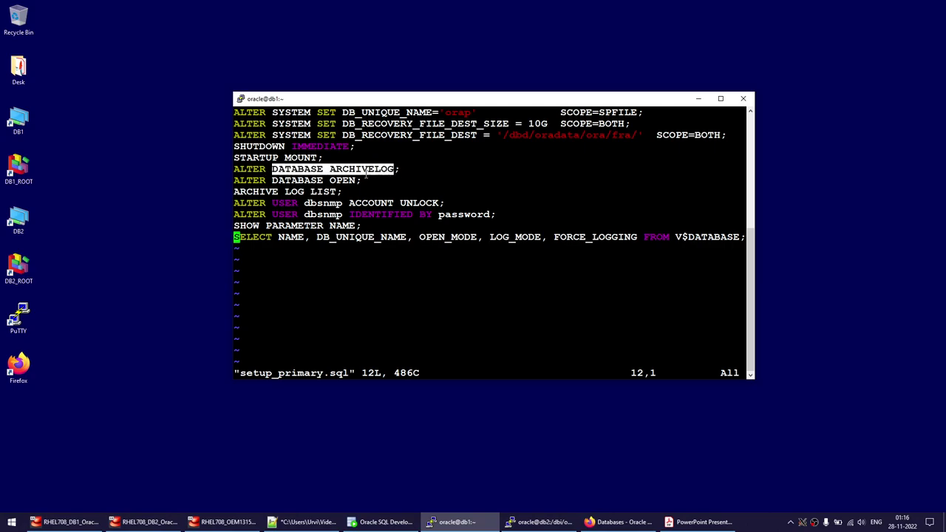
pyautogui.moveTo(351, 135); pyautogui.dragTo(477, 133)
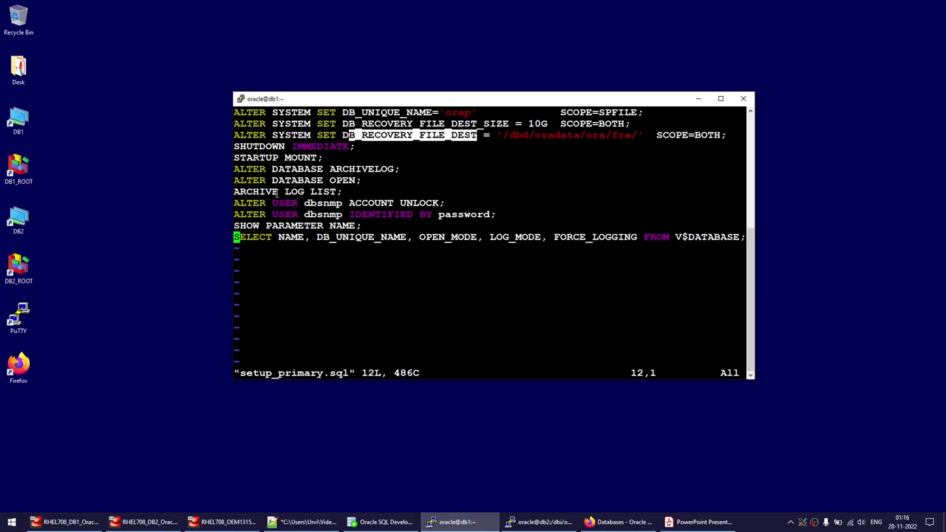
pyautogui.moveTo(235, 192); pyautogui.dragTo(340, 191)
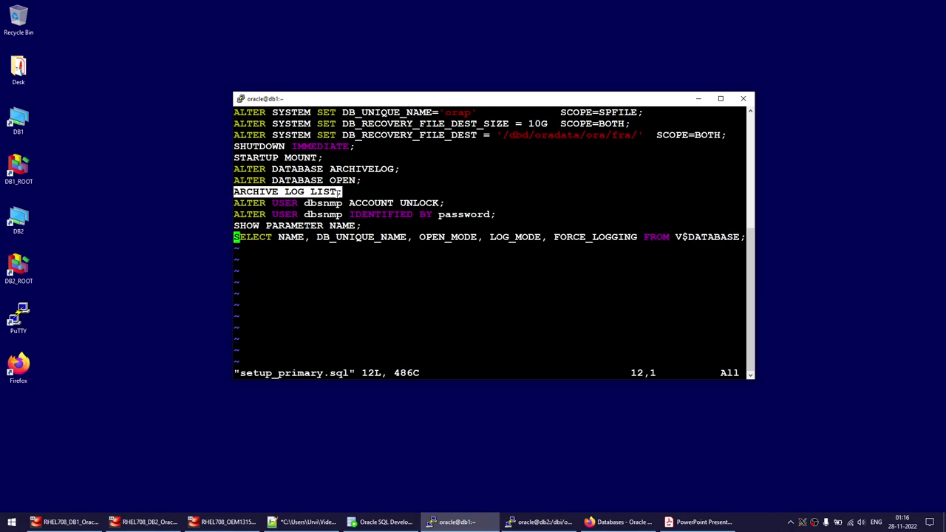
pyautogui.click(307, 203)
pyautogui.moveTo(306, 203); pyautogui.dragTo(341, 215)
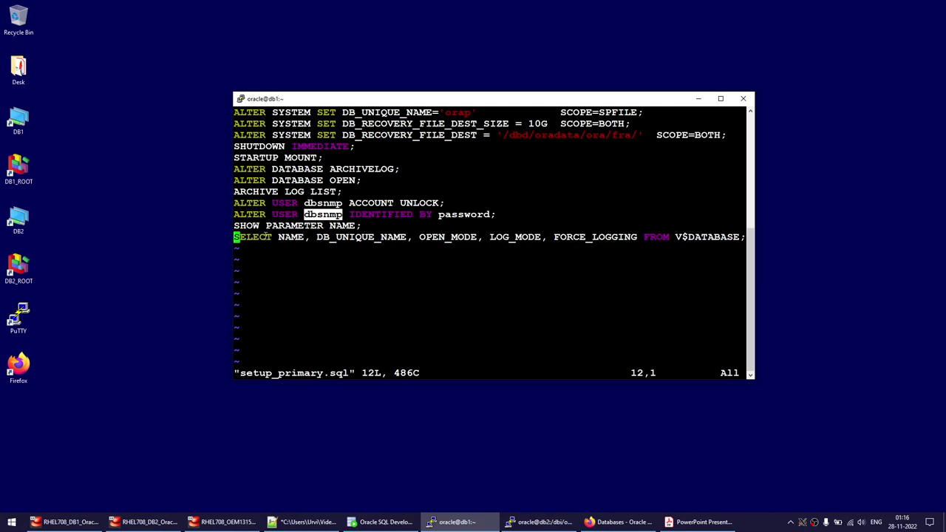
# - Highlight NAME, LOG_MODE and DB_UNIQUE_NAME in the queries, then quit vi with :q
pyautogui.moveTo(329, 226); pyautogui.dragTo(356, 226)
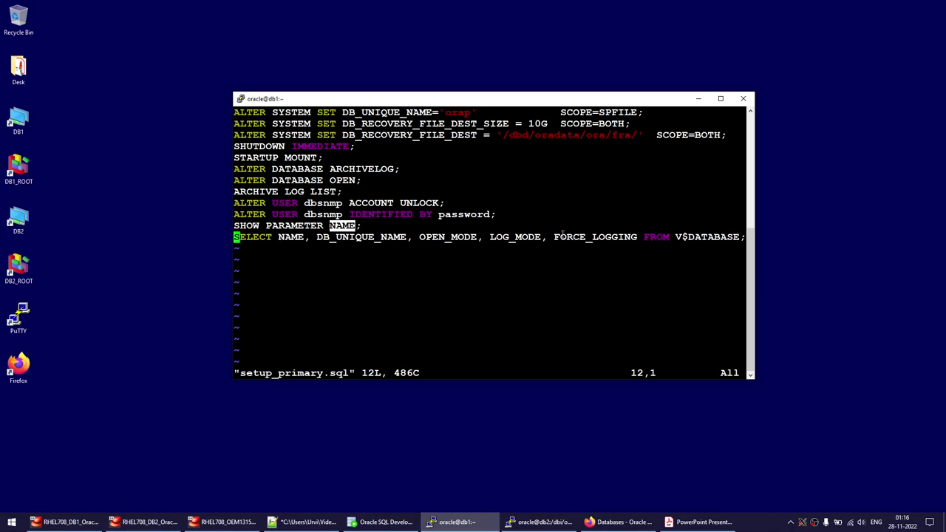
pyautogui.moveTo(490, 238); pyautogui.dragTo(542, 238)
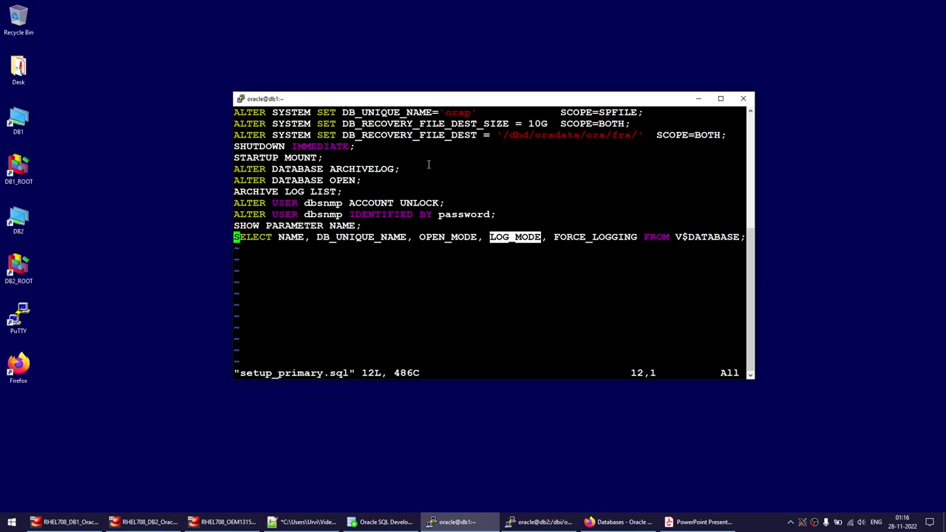
pyautogui.moveTo(317, 237); pyautogui.dragTo(404, 237)
pyautogui.click(313, 224)
pyautogui.doubleClick(359, 238)
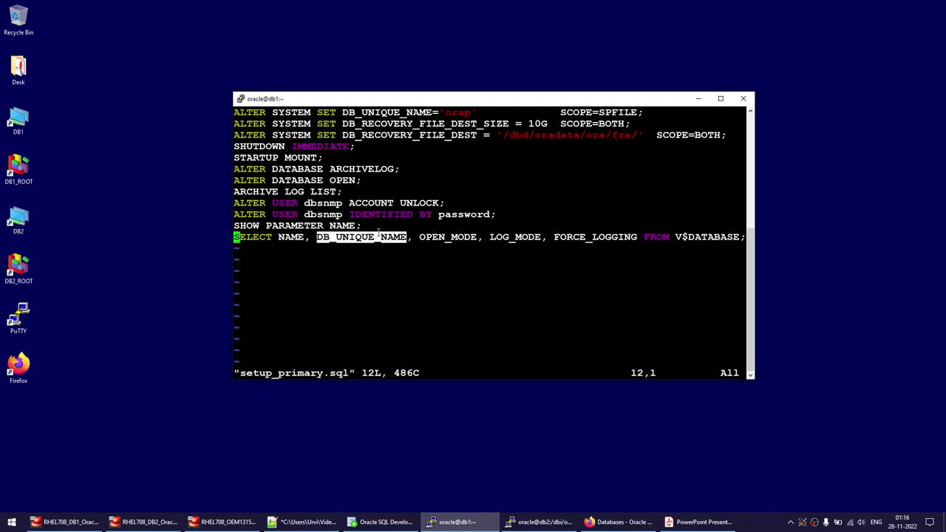
pyautogui.click(327, 224)
pyautogui.moveTo(317, 237); pyautogui.dragTo(406, 237)
pyautogui.write(':q')
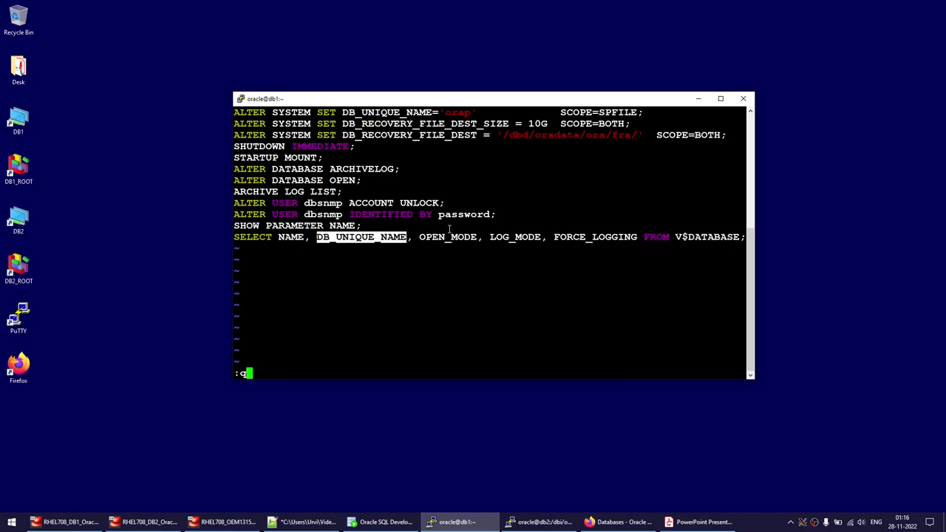
pyautogui.press('Return')
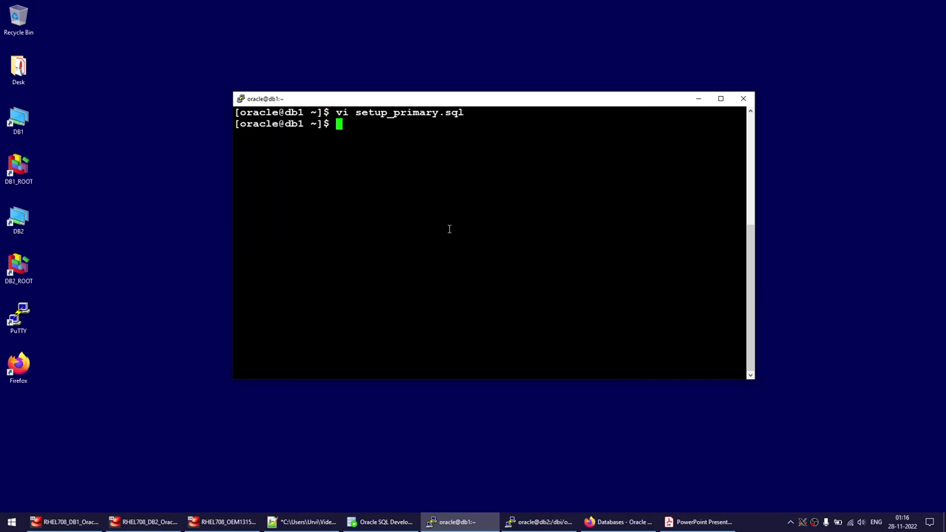
pyautogui.write('clear')
pyautogui.press('Return')
pyautogui.write('sqlplus /')
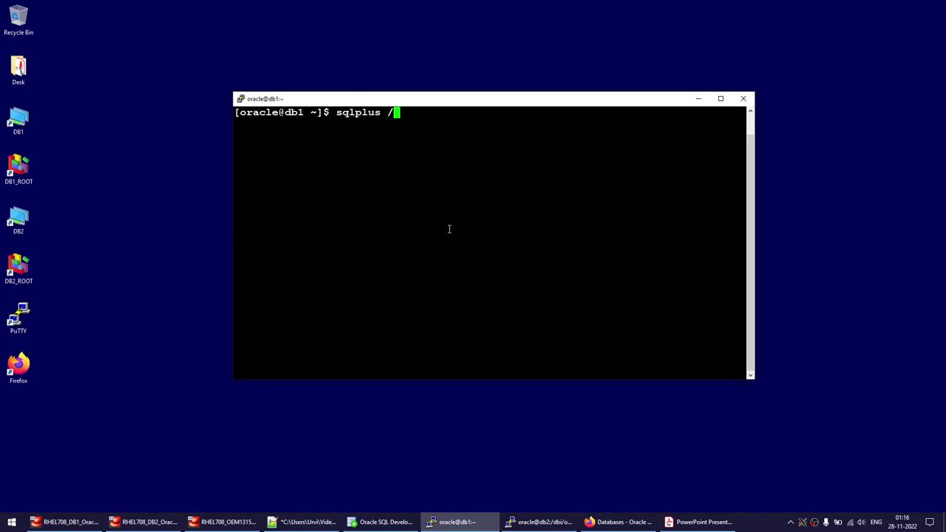
pyautogui.write(' as sysdba')
pyautogui.press('Return')
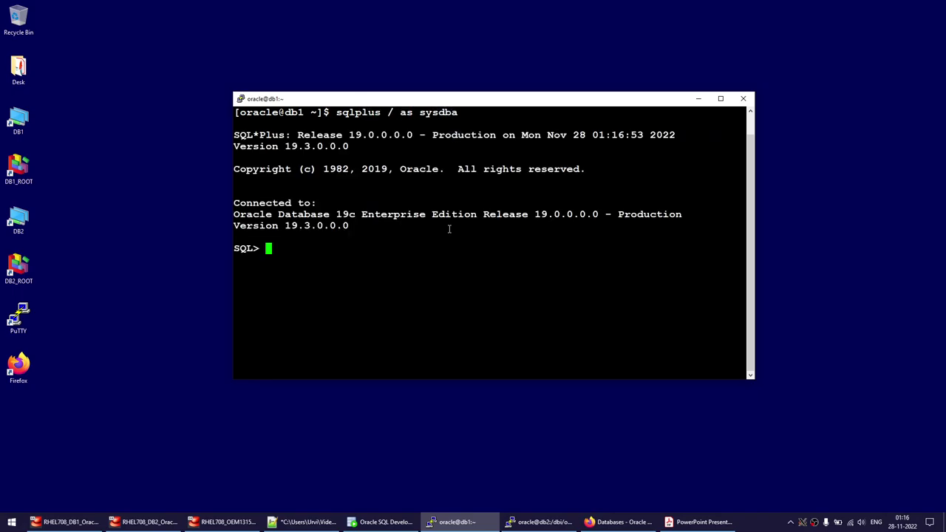
pyautogui.write('@se          =')
pyautogui.press('BackSpace')
pyautogui.press('BackSpace')
pyautogui.press('BackSpace')
pyautogui.press('BackSpace')
pyautogui.press('BackSpace')
pyautogui.press('BackSpace')
pyautogui.press('BackSpace')
pyautogui.press('BackSpace')
pyautogui.press('BackSpace')
pyautogui.press('BackSpace')
pyautogui.press('BackSpace')
pyautogui.press('BackSpace')
pyautogui.write('etup_primary.sql')
pyautogui.press('Return')
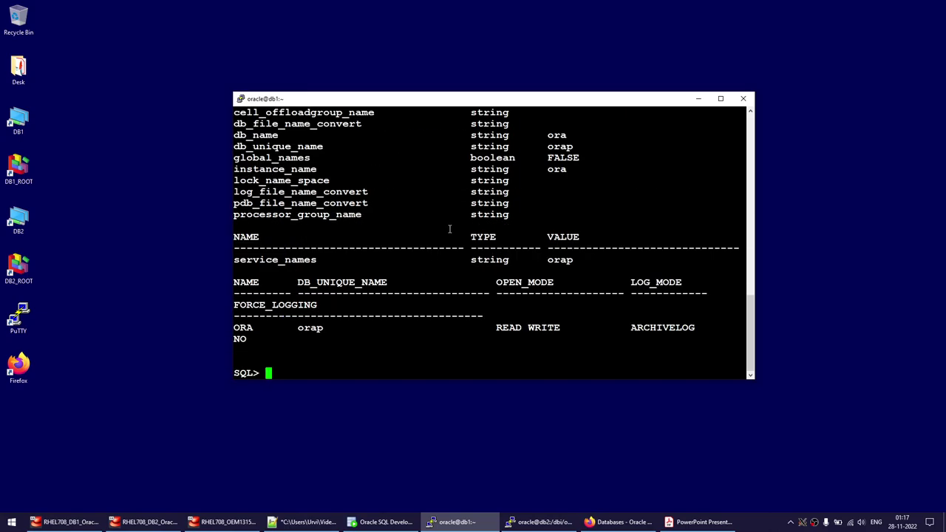
# - Highlight Archive Mode, USE_DB_RECOVERY_FILE_DEST, orap, ARCHIVELOG and force logging NO in the output
pyautogui.scroll(8, 449, 229)
pyautogui.moveTo(432, 202); pyautogui.dragTo(509, 204)
pyautogui.moveTo(431, 226); pyautogui.dragTo(589, 229)
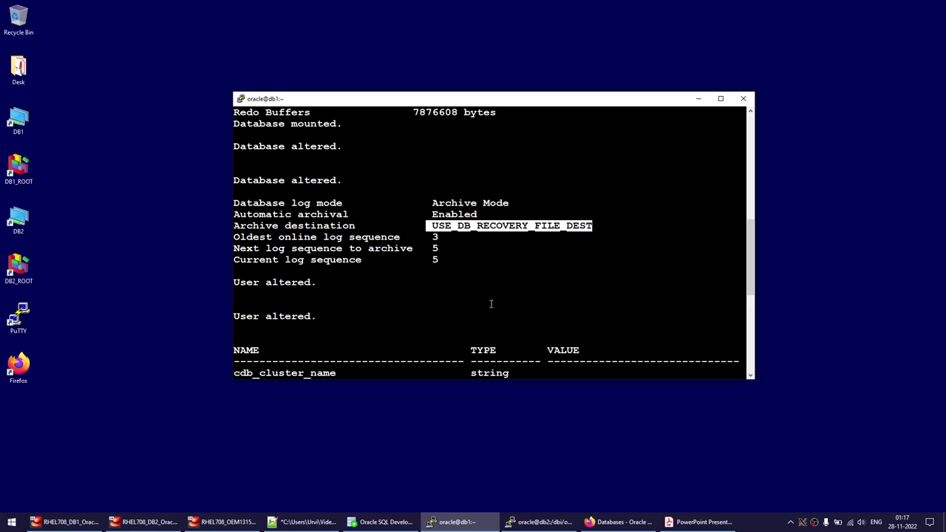
pyautogui.scroll(-8, 490, 302)
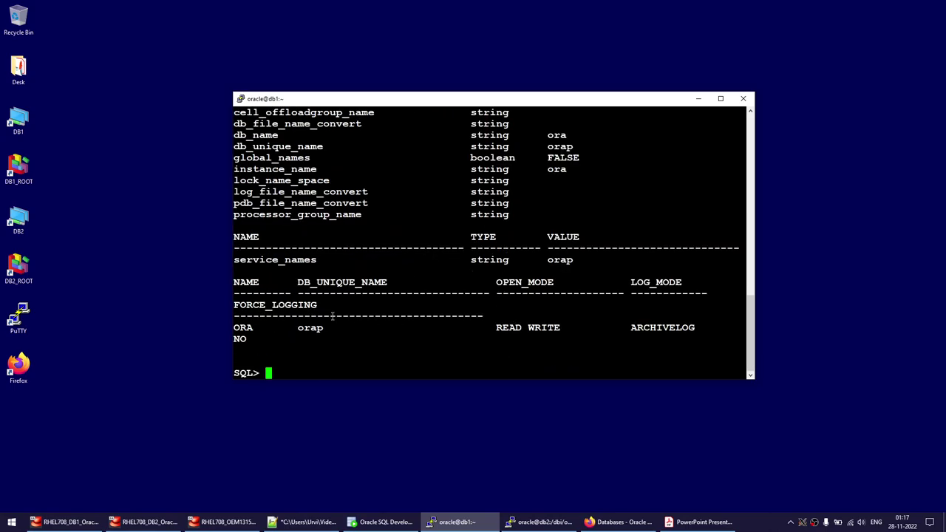
pyautogui.moveTo(298, 327); pyautogui.dragTo(323, 328)
pyautogui.moveTo(630, 327); pyautogui.dragTo(694, 328)
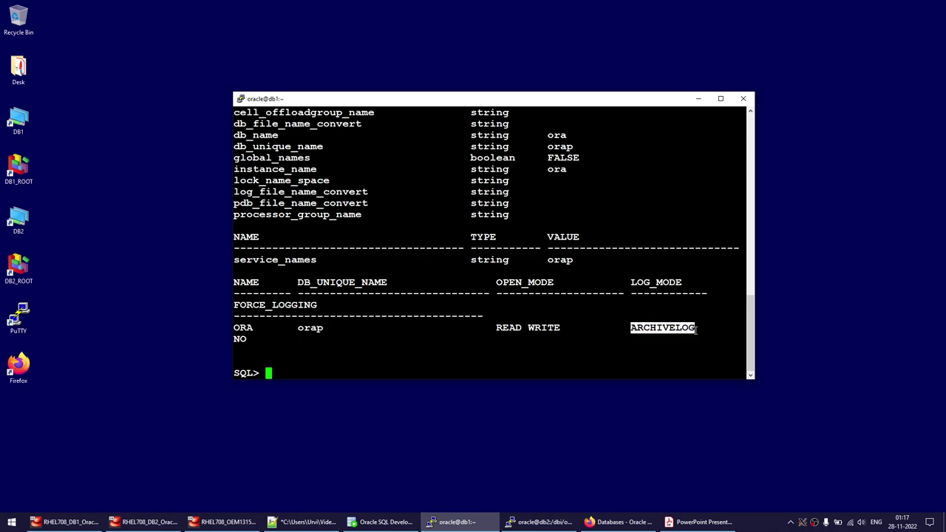
pyautogui.tripleClick(235, 337)
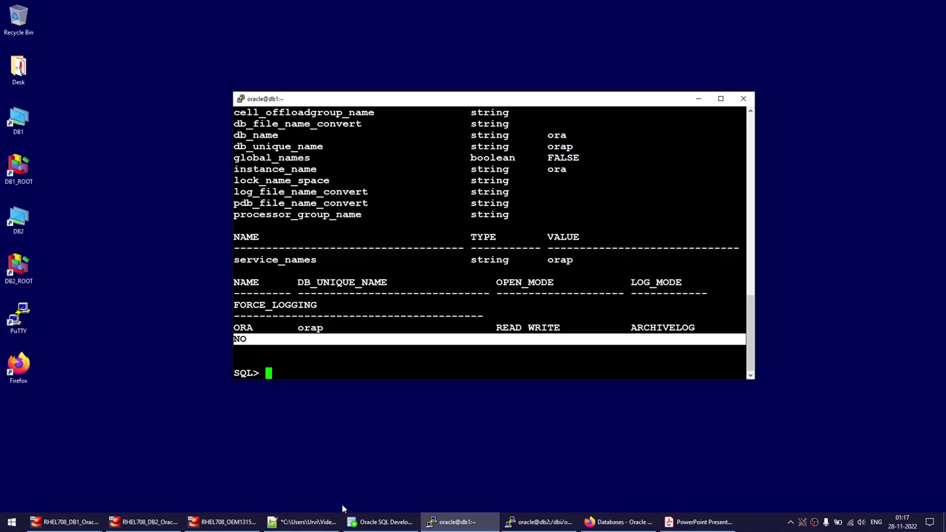
# - In the SQL Developer worksheet, paste the old ora result row below the query
pyautogui.click(381, 522)
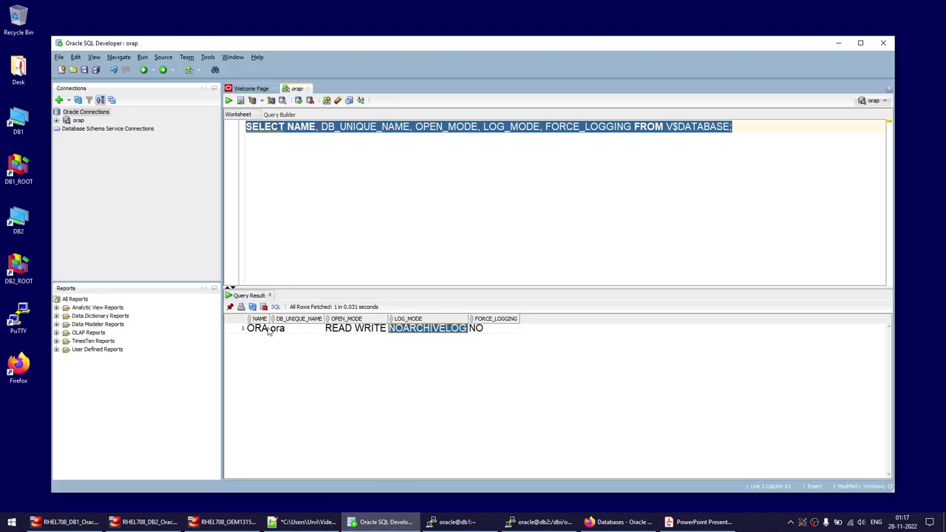
pyautogui.click(269, 330)
pyautogui.click(297, 332)
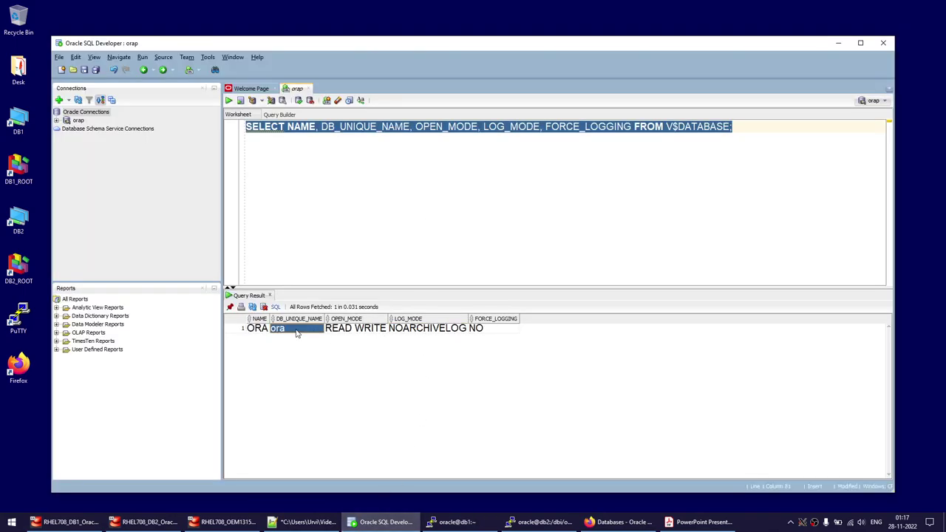
pyautogui.keyDown('shift'); pyautogui.click(475, 330); pyautogui.keyUp('shift')
pyautogui.hotkey('ctrl', 'c')
pyautogui.click(739, 133)
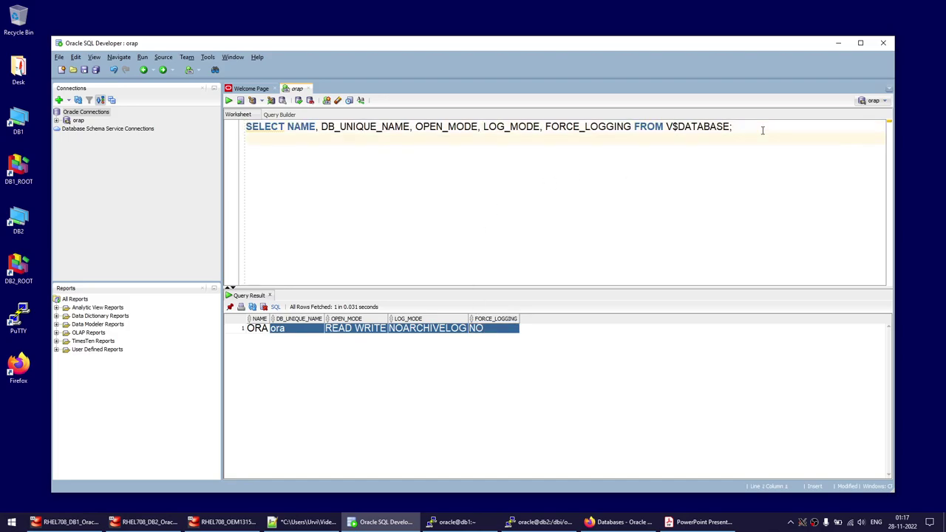
pyautogui.press('Return')
pyautogui.press('Return')
pyautogui.hotkey('ctrl', 'v')
# - Rerun the V$DATABASE query and paste the new orap row under the ora row
pyautogui.moveTo(737, 131); pyautogui.dragTo(229, 132)
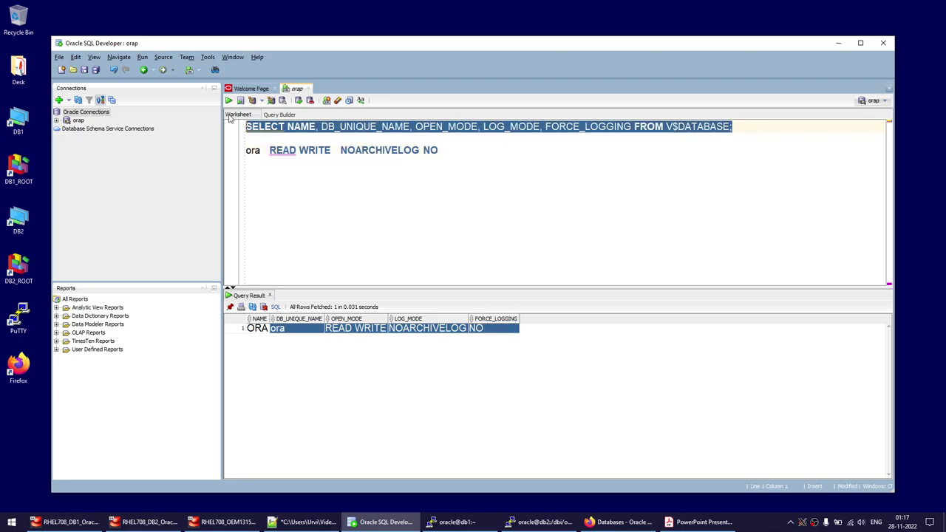
pyautogui.click(229, 99)
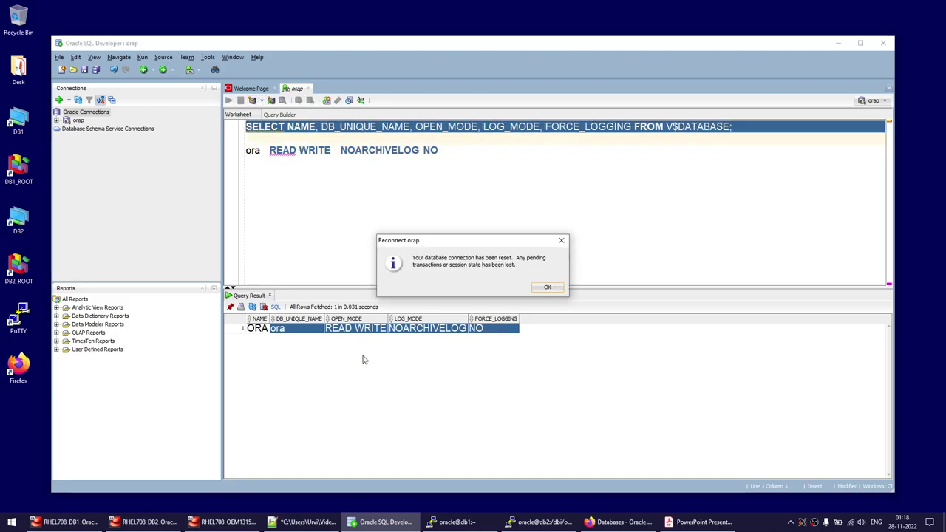
pyautogui.click(545, 288)
pyautogui.click(319, 330)
pyautogui.keyDown('shift'); pyautogui.click(475, 334); pyautogui.keyUp('shift')
pyautogui.hotkey('ctrl', 'c')
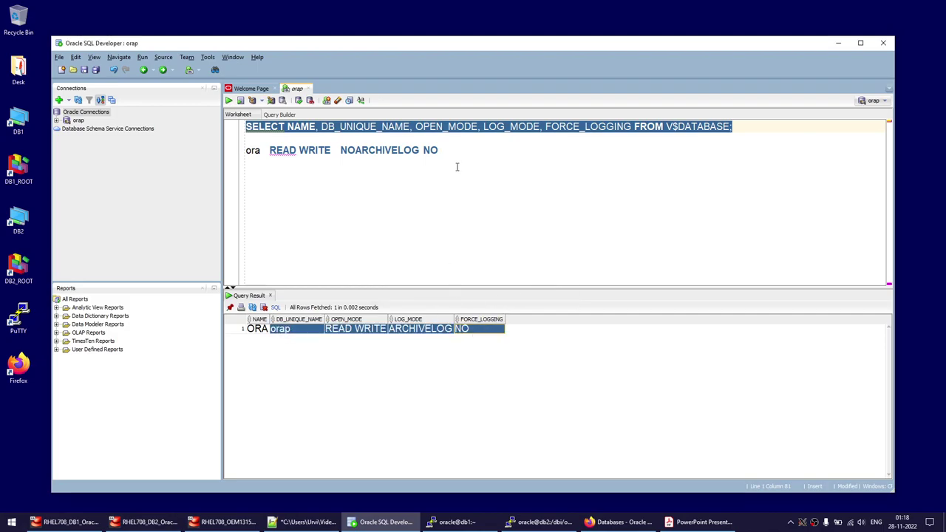
pyautogui.click(458, 151)
pyautogui.press('Return')
pyautogui.hotkey('ctrl', 'v')
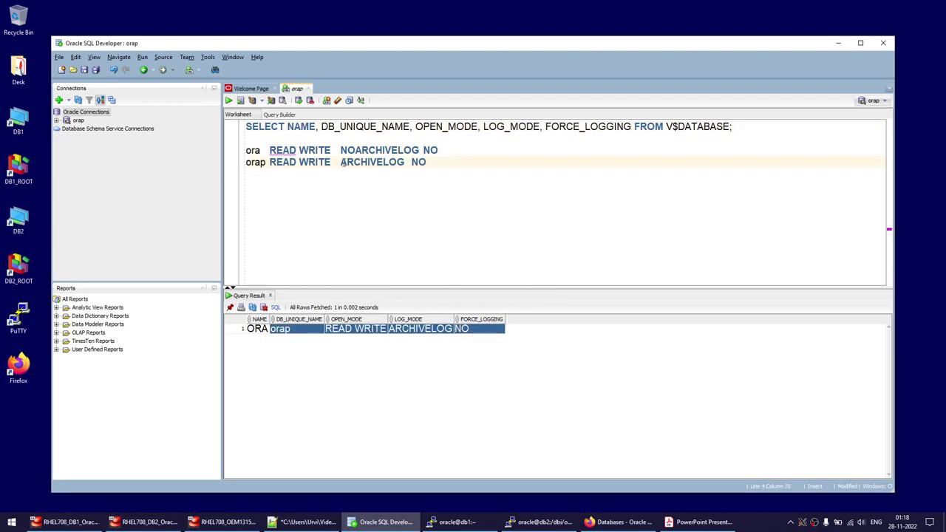
pyautogui.press('Left')
pyautogui.press('Left')
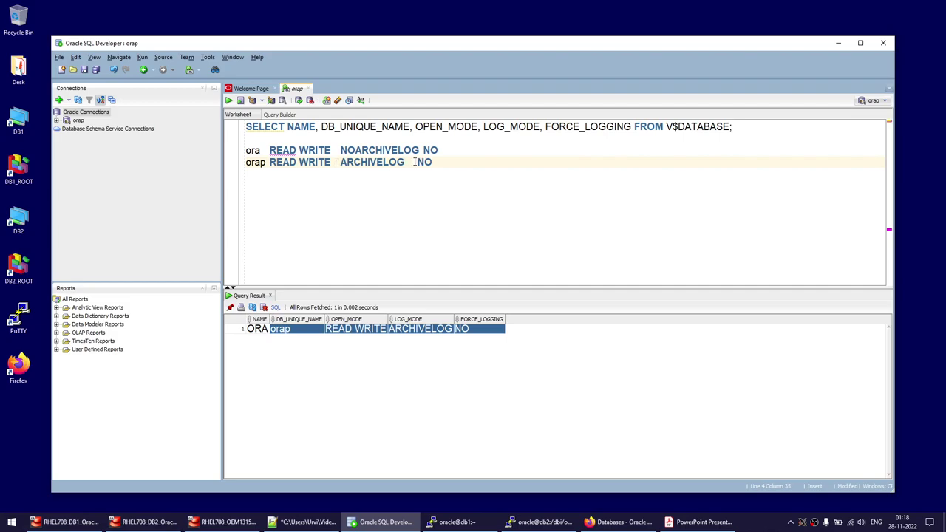
# - Compare the rows: ora vs orap and NOARCHIVELOG vs ARCHIVELOG
pyautogui.doubleClick(252, 150)
pyautogui.doubleClick(255, 161)
pyautogui.moveTo(340, 149); pyautogui.dragTo(420, 150)
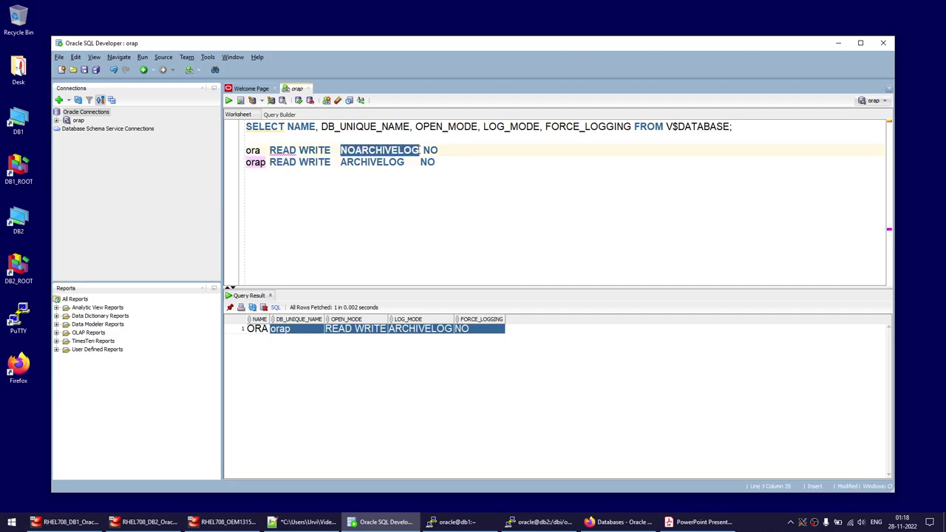
pyautogui.moveTo(340, 162); pyautogui.dragTo(406, 163)
pyautogui.click(423, 161)
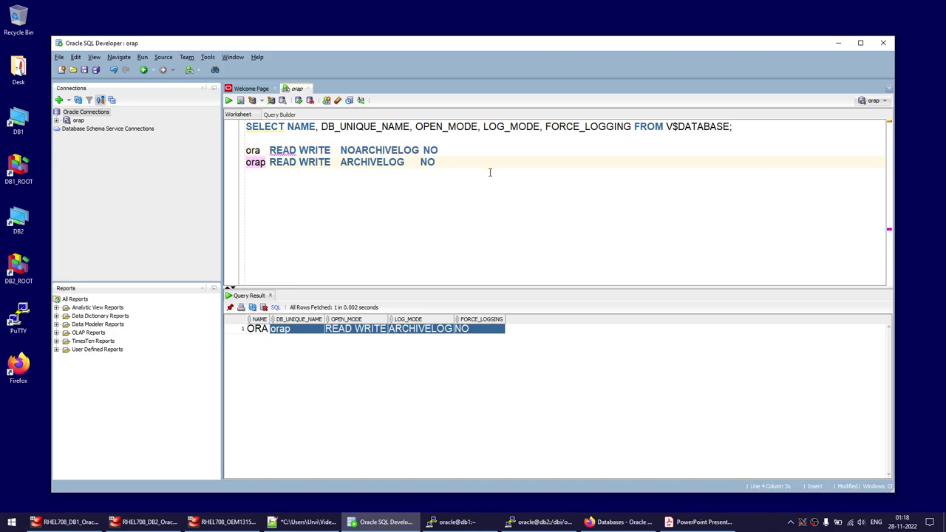
pyautogui.moveTo(454, 163); pyautogui.dragTo(243, 149)
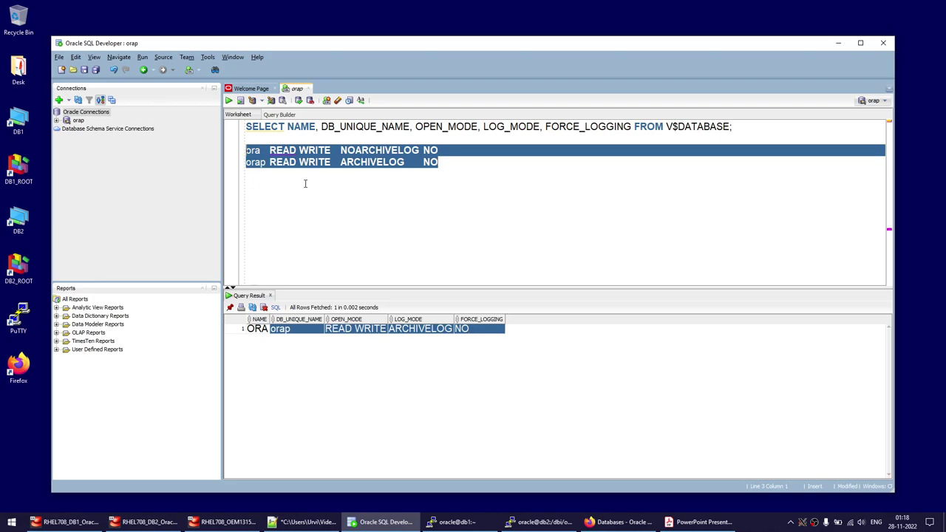
pyautogui.click(698, 521)
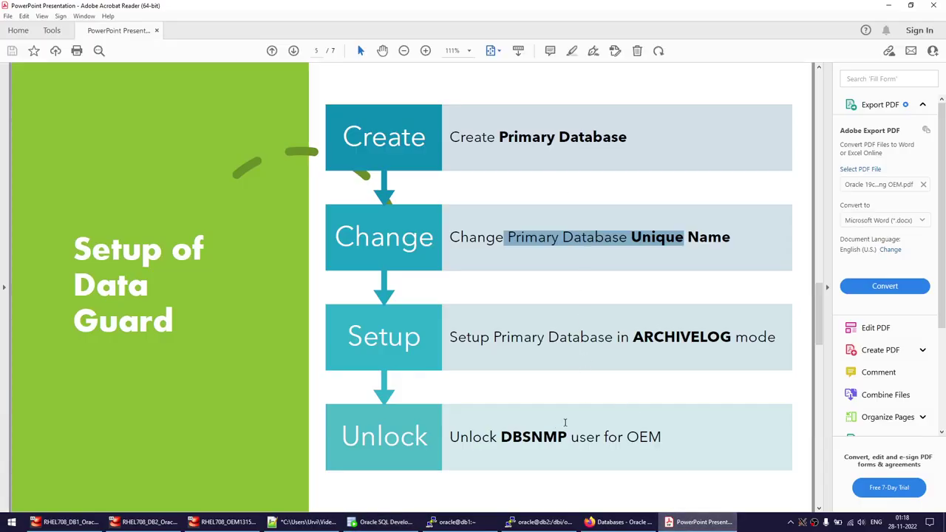
# - Highlight DBSNMP on slide 5 and IDENTIFIED in the script's dbsnmp password statement
pyautogui.moveTo(502, 437); pyautogui.dragTo(566, 438)
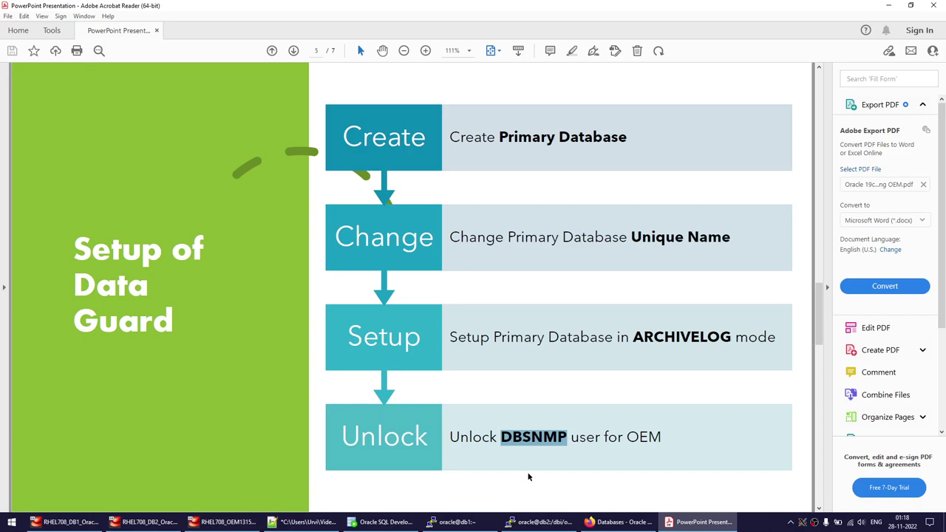
pyautogui.click(303, 522)
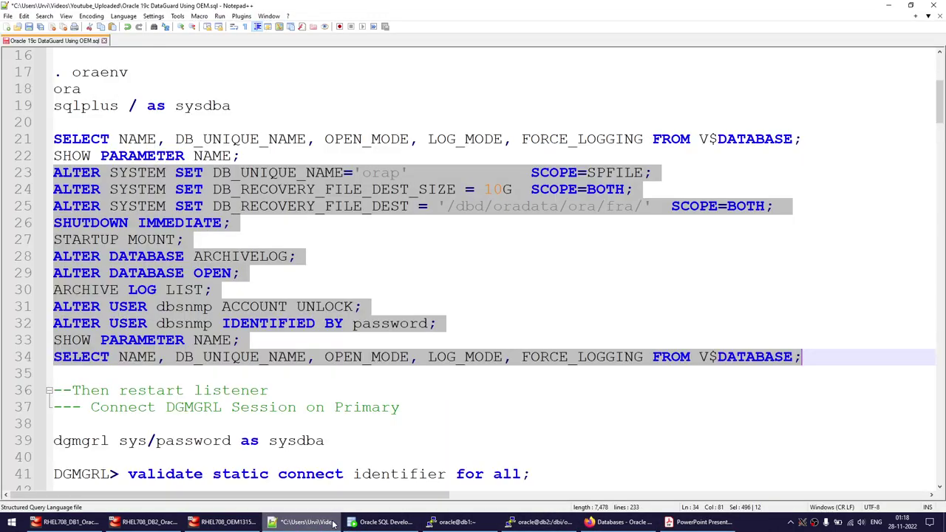
pyautogui.click(185, 309)
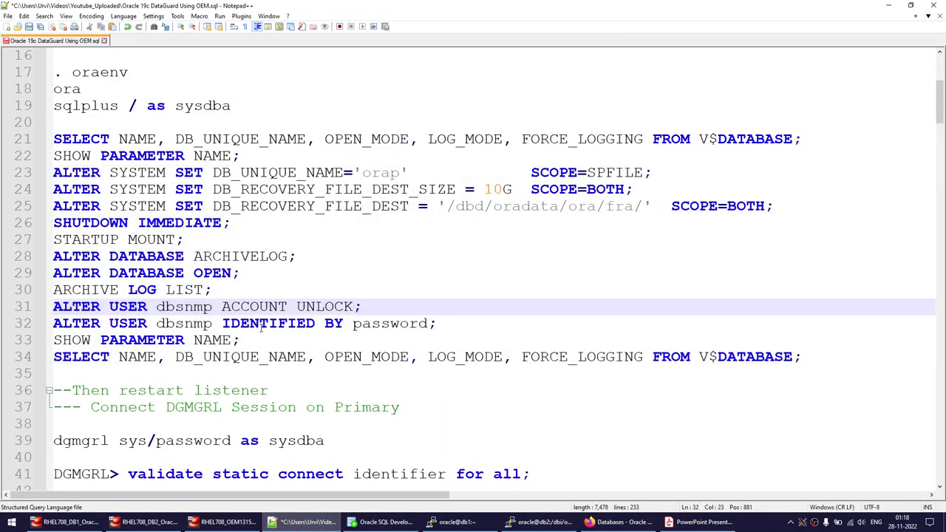
pyautogui.doubleClick(269, 325)
pyautogui.click(888, 5)
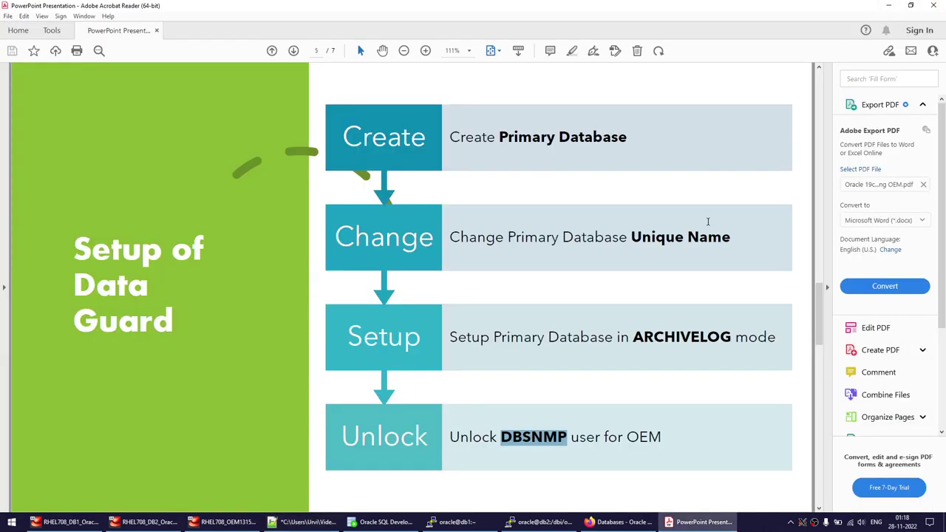
# - On slide 6 highlight Listener, OEM Agent, Oracle Home and Standby Database, then minimize Acrobat
pyautogui.scroll(-3, 682, 251)
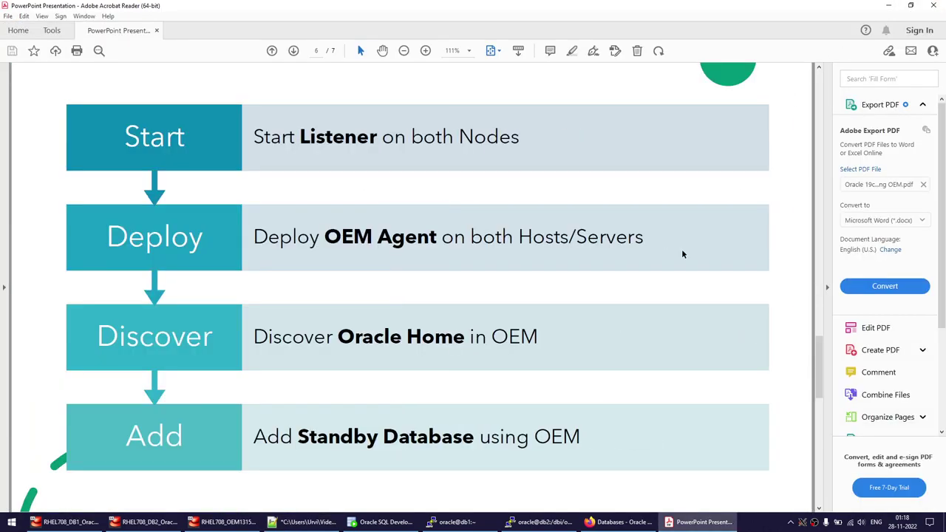
pyautogui.moveTo(298, 137); pyautogui.dragTo(378, 140)
pyautogui.moveTo(325, 237); pyautogui.dragTo(438, 238)
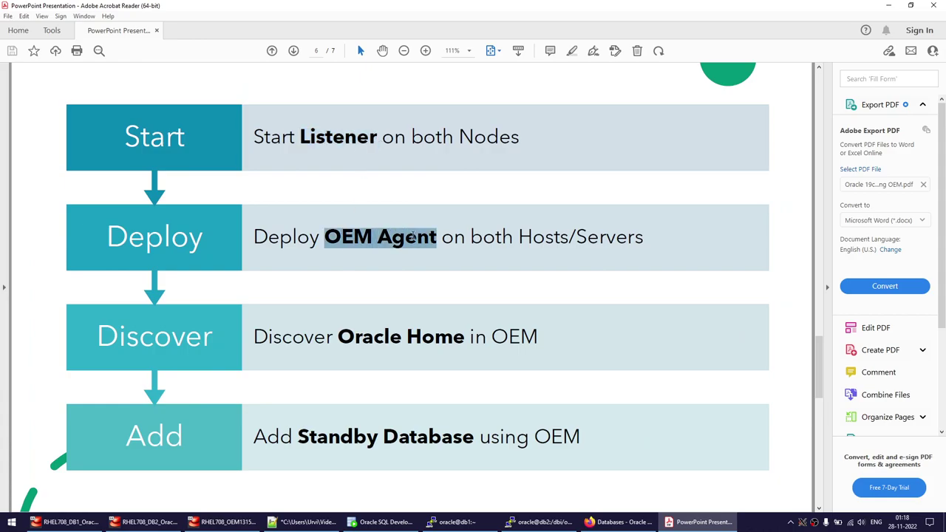
pyautogui.moveTo(339, 337); pyautogui.dragTo(433, 349)
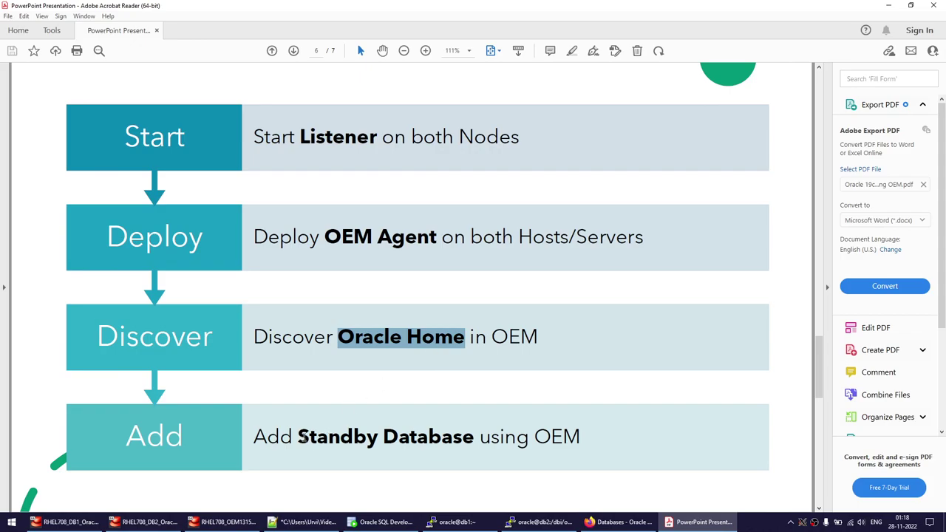
pyautogui.moveTo(304, 438); pyautogui.dragTo(404, 440)
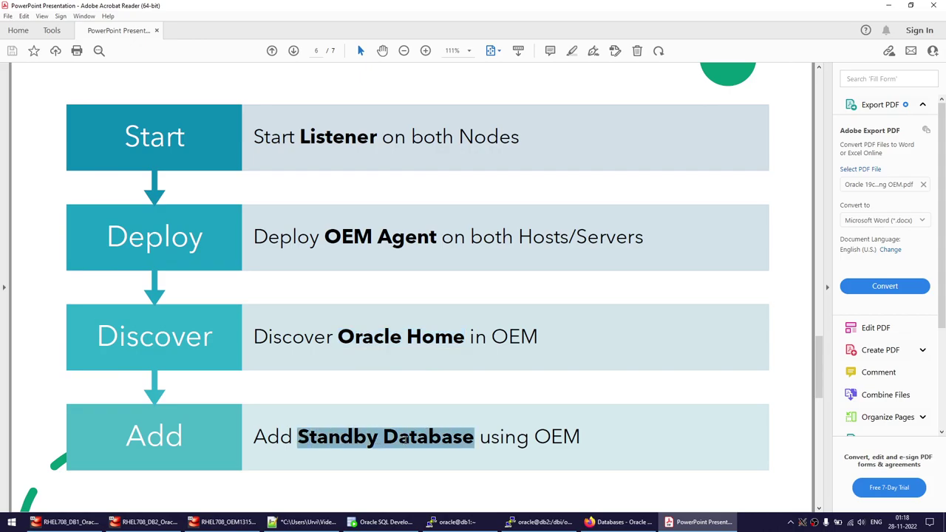
pyautogui.click(884, 9)
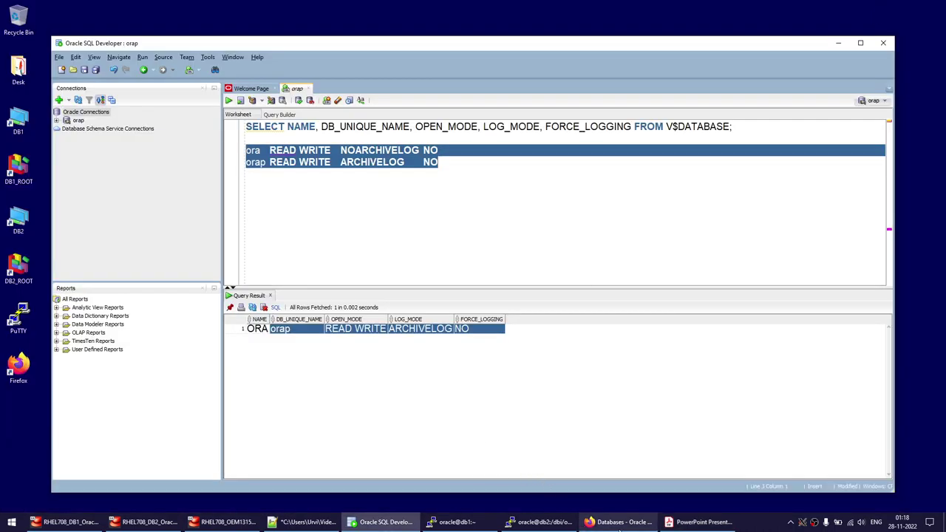
# - Start guided discovery of Oracle Database, Listener and ASM from Setup > Add Target > Add Targets Manually
pyautogui.click(619, 521)
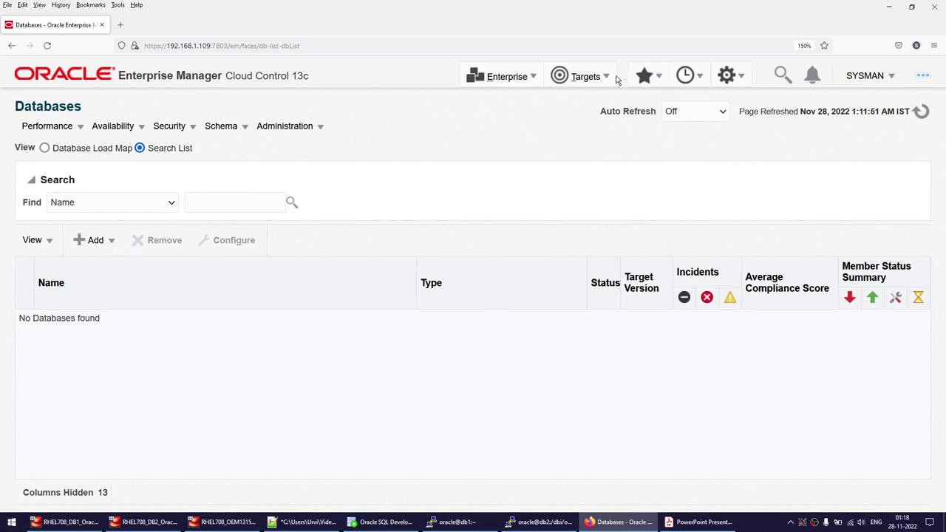
pyautogui.click(746, 74)
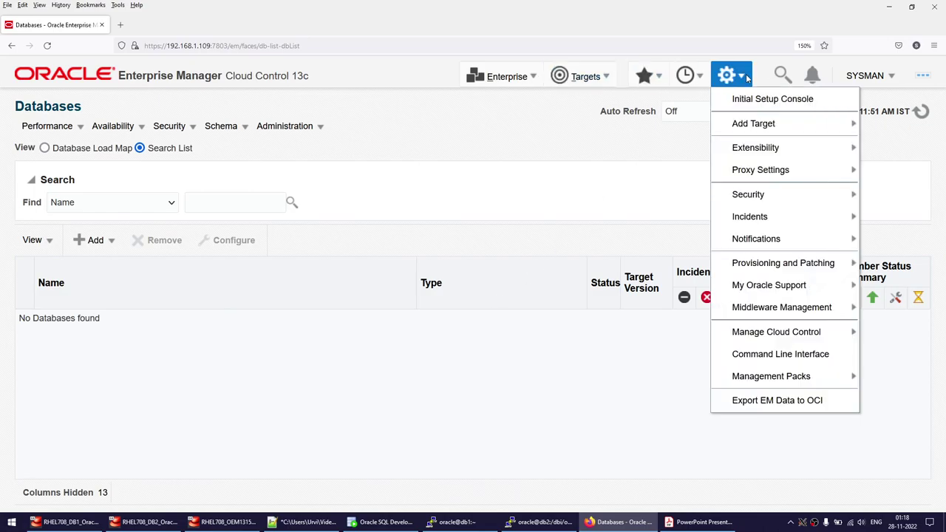
pyautogui.moveTo(747, 130)
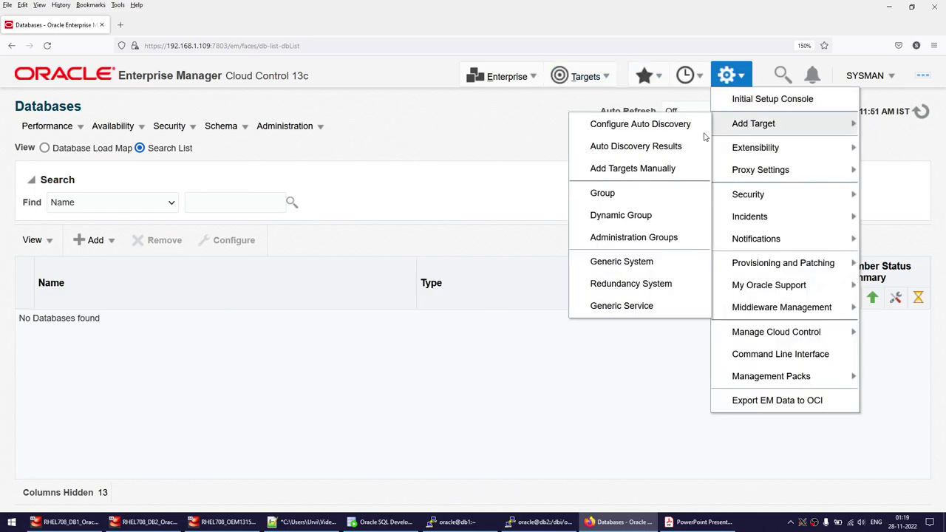
pyautogui.click(662, 171)
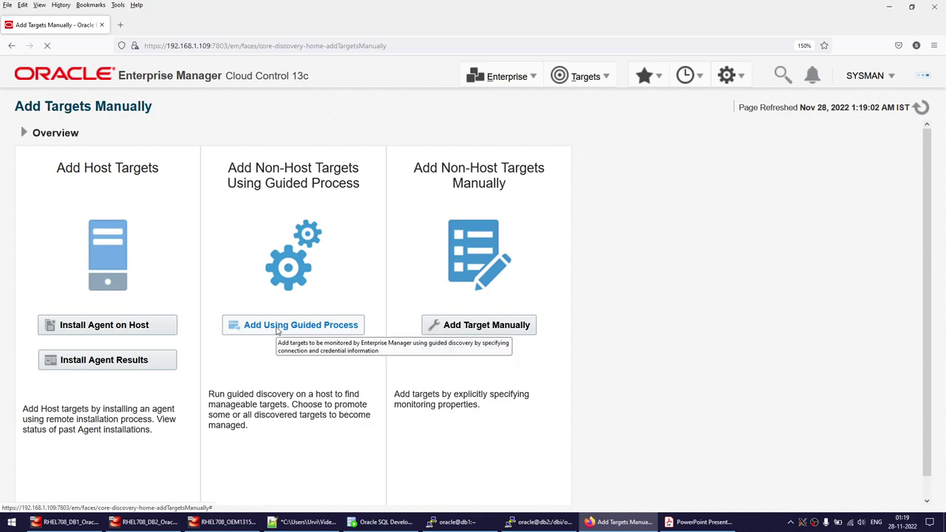
pyautogui.click(278, 328)
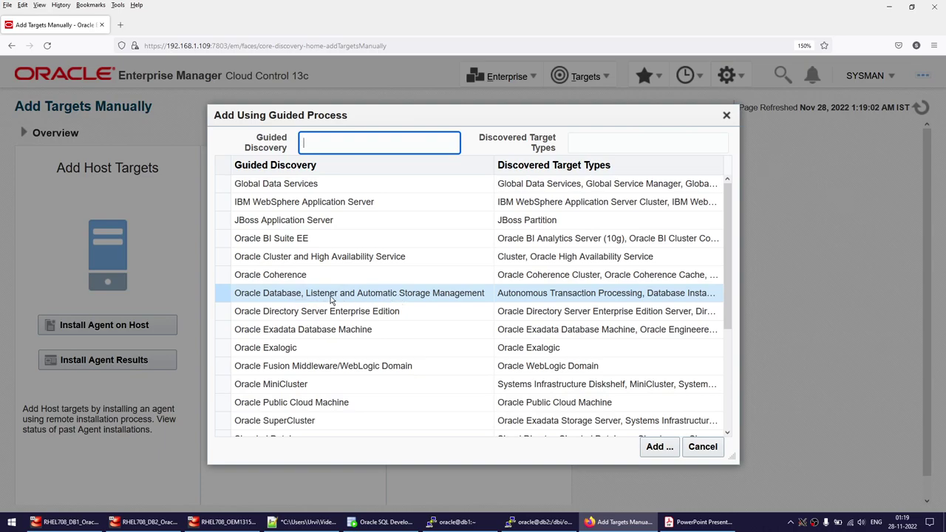
pyautogui.click(659, 446)
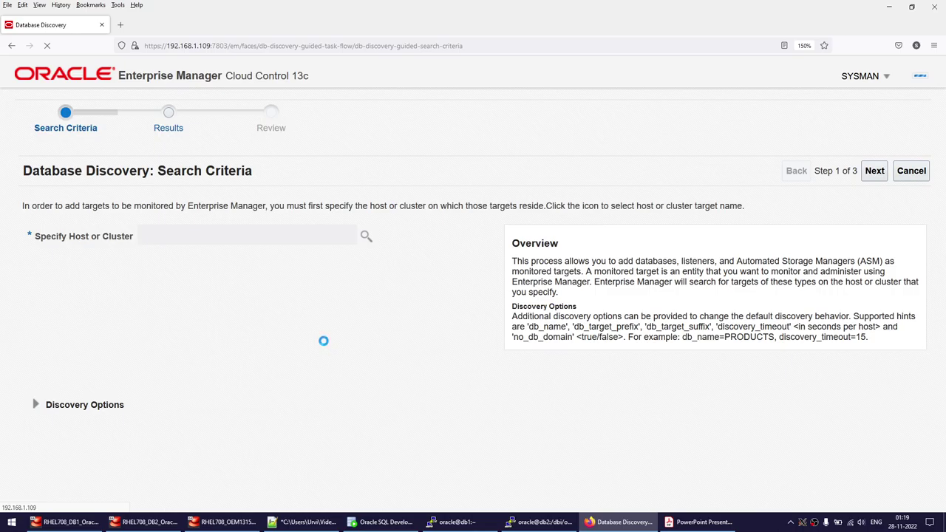
# - Select host db1.db.com and run the target discovery
pyautogui.click(365, 237)
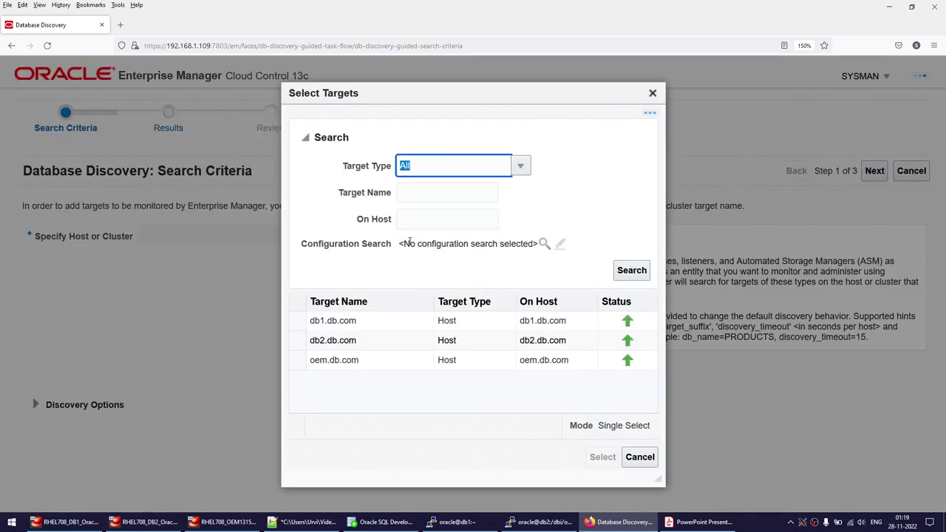
pyautogui.click(309, 328)
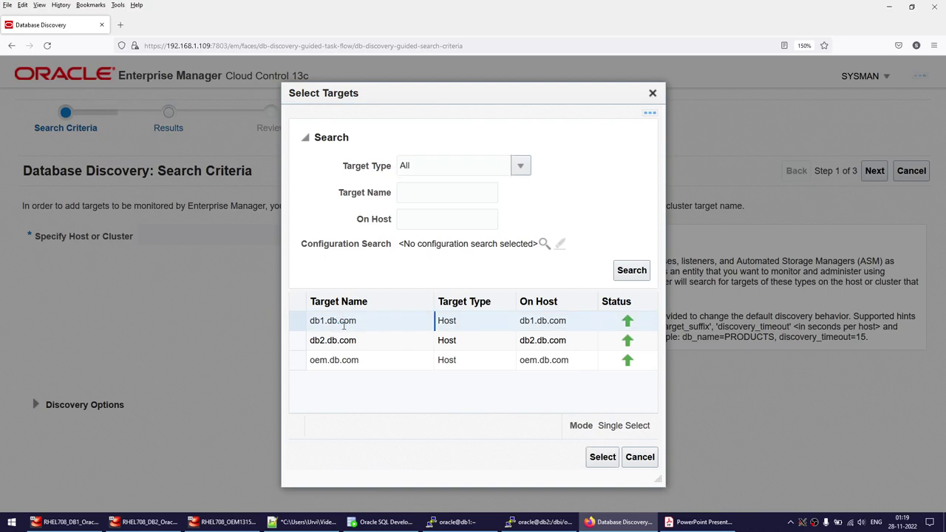
pyautogui.click(604, 461)
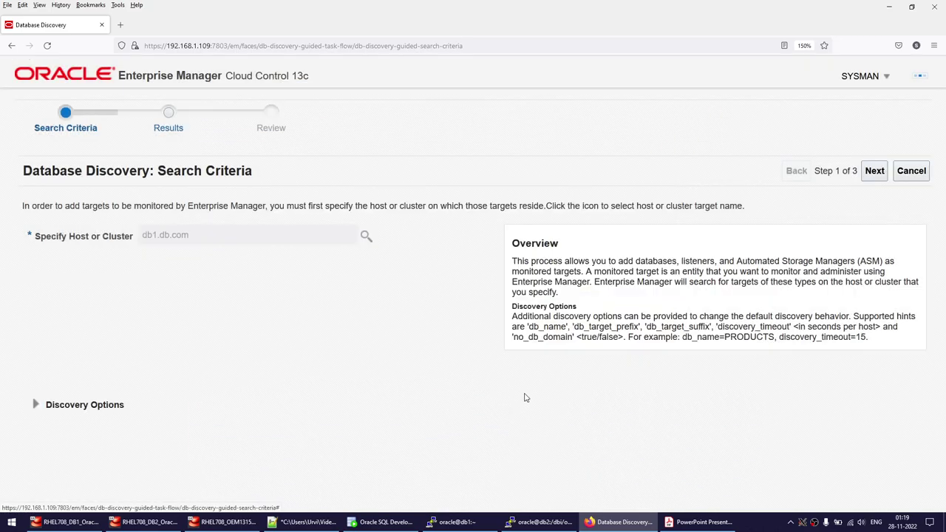
pyautogui.click(874, 170)
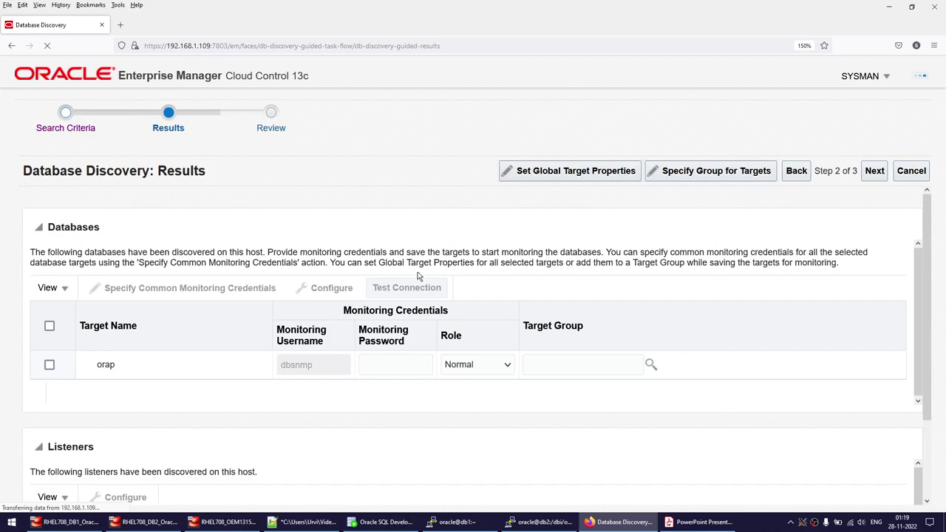
# - Tick orap with the dbsnmp password and the LSNRV19_db1.db.com listener, then save them
pyautogui.click(50, 364)
pyautogui.click(379, 365)
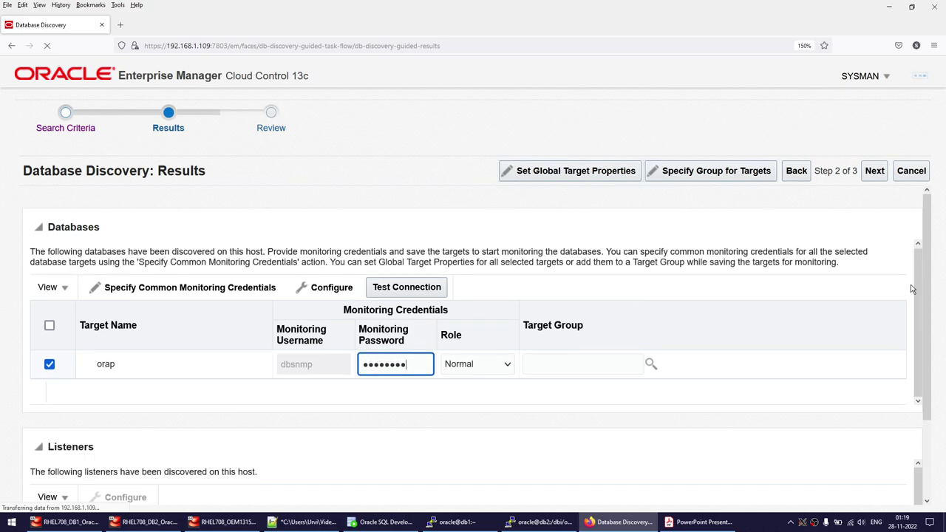
pyautogui.scroll(-2, 911, 289)
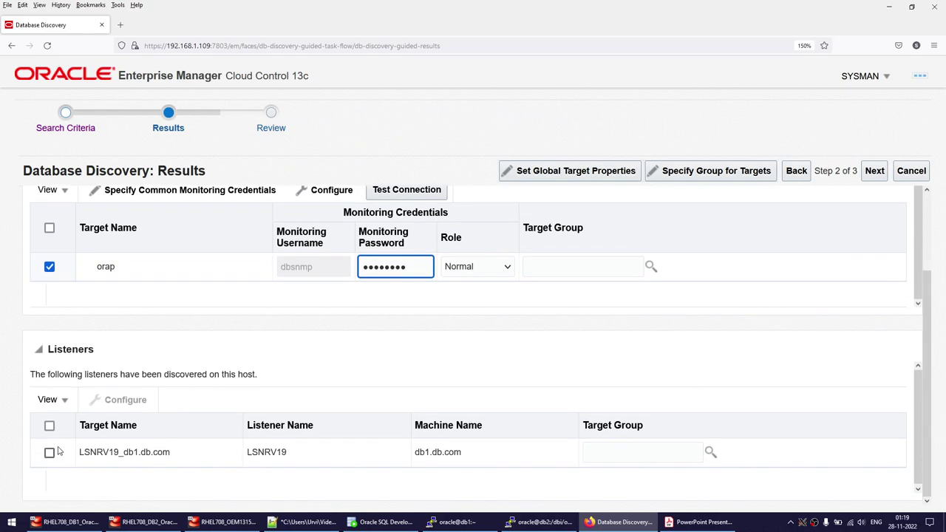
pyautogui.click(48, 426)
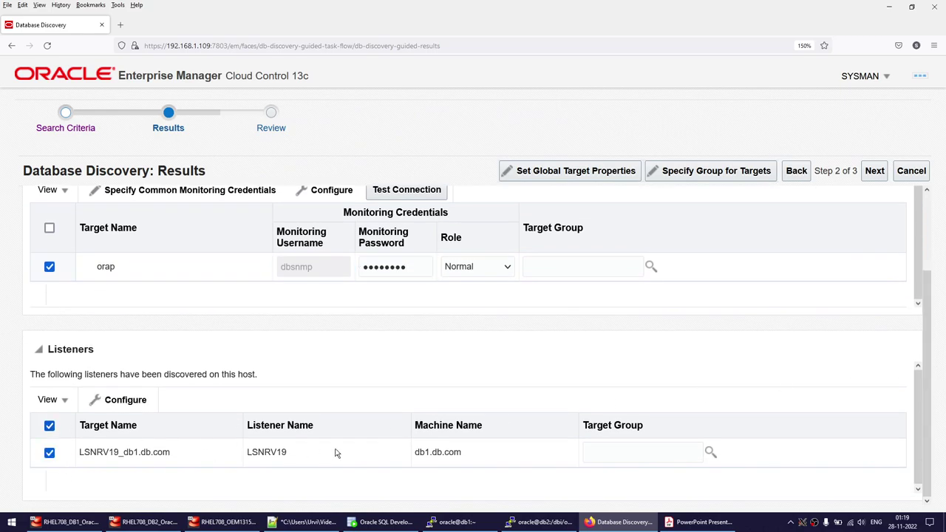
pyautogui.click(874, 171)
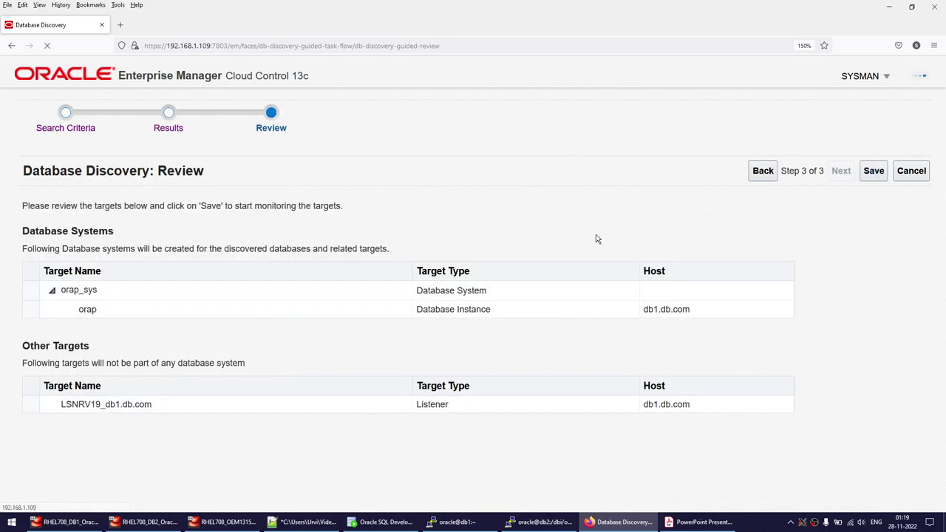
pyautogui.click(873, 171)
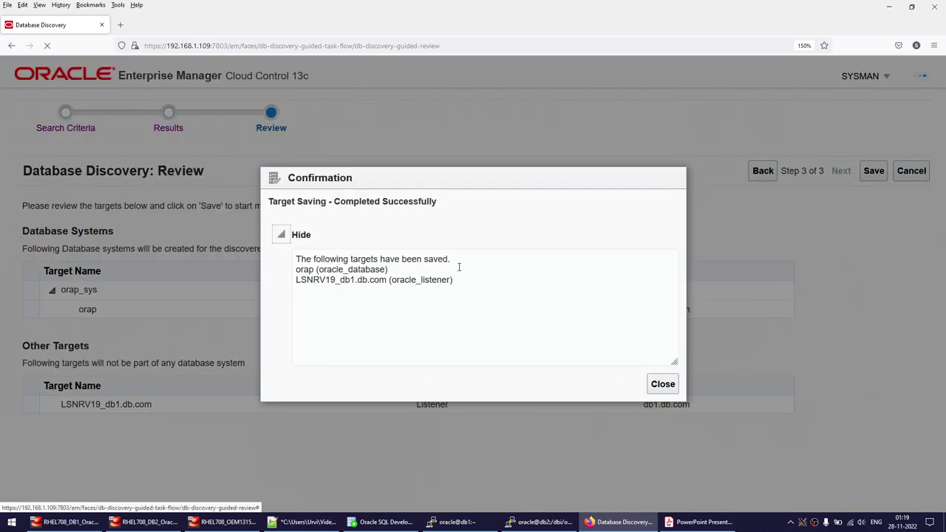
pyautogui.click(661, 384)
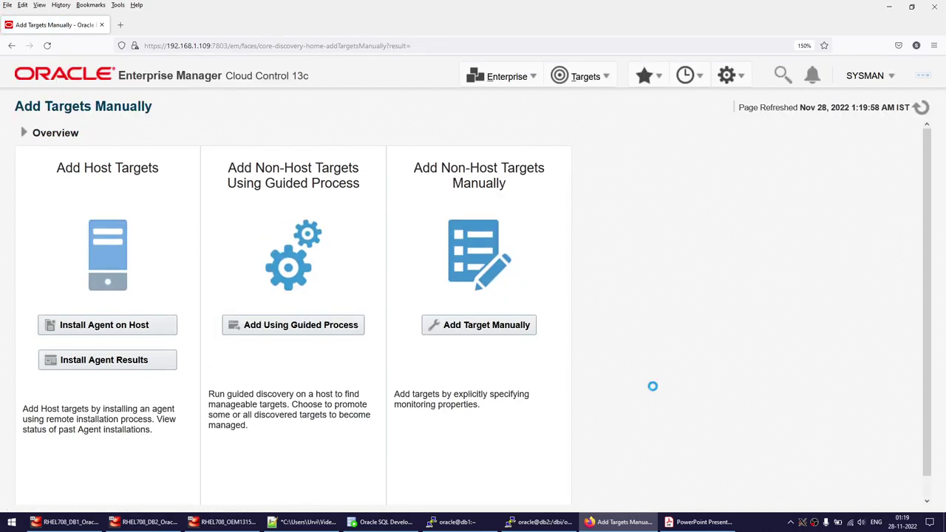
# - View the Databases list, then go to Setup > Add Target > Add Targets Manually
pyautogui.click(608, 73)
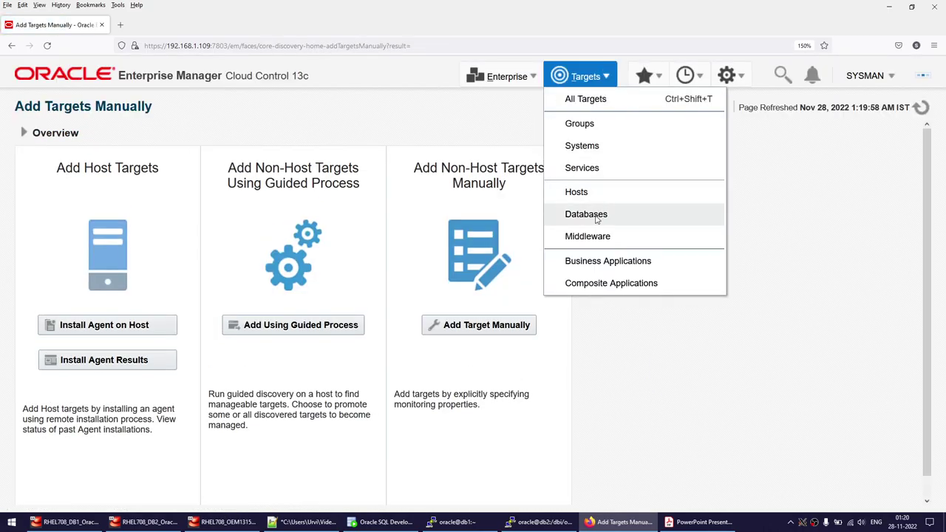
pyautogui.click(595, 217)
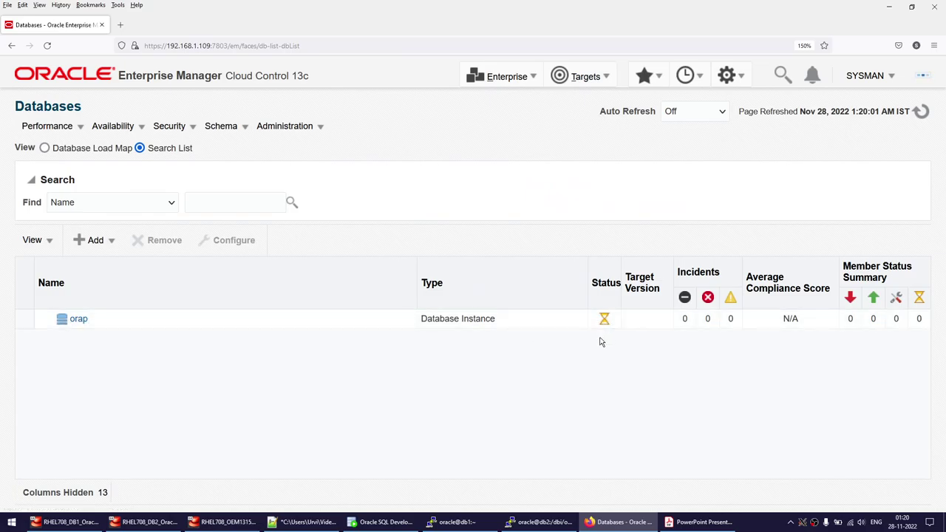
pyautogui.click(728, 75)
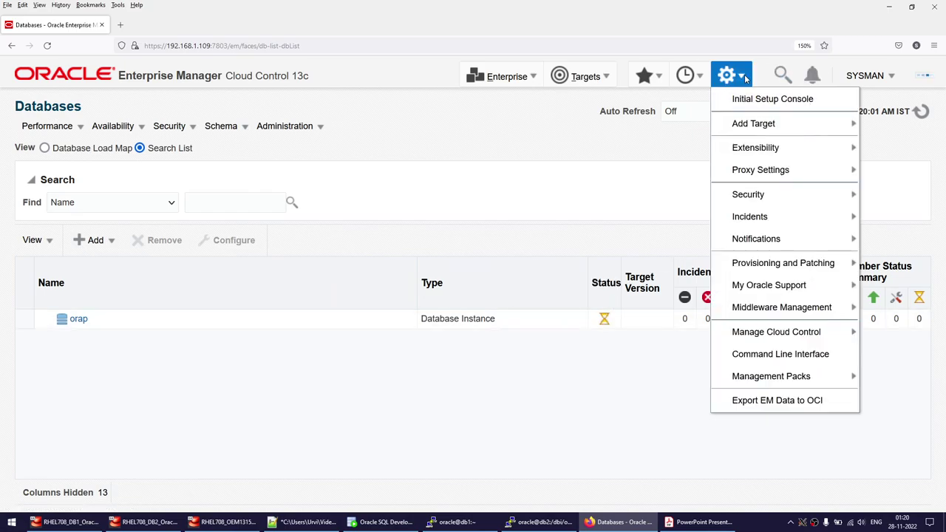
pyautogui.moveTo(754, 123)
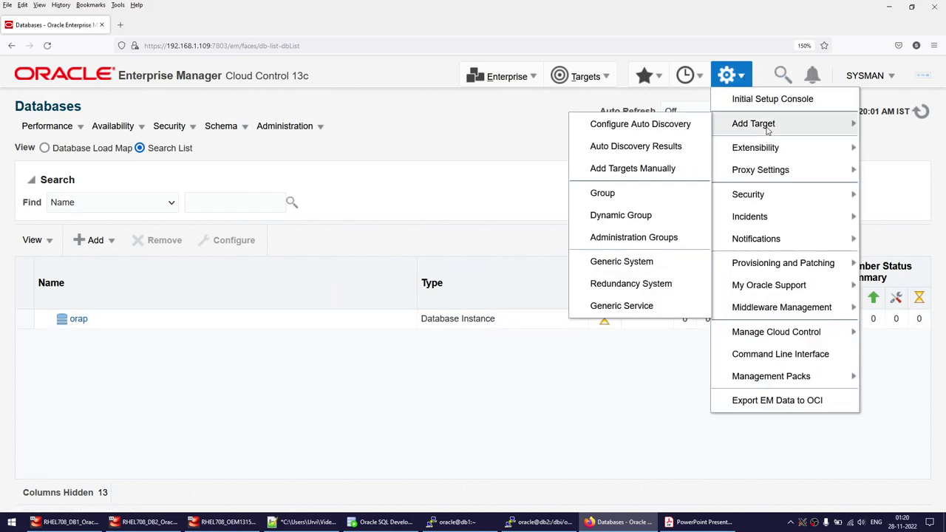
pyautogui.click(628, 170)
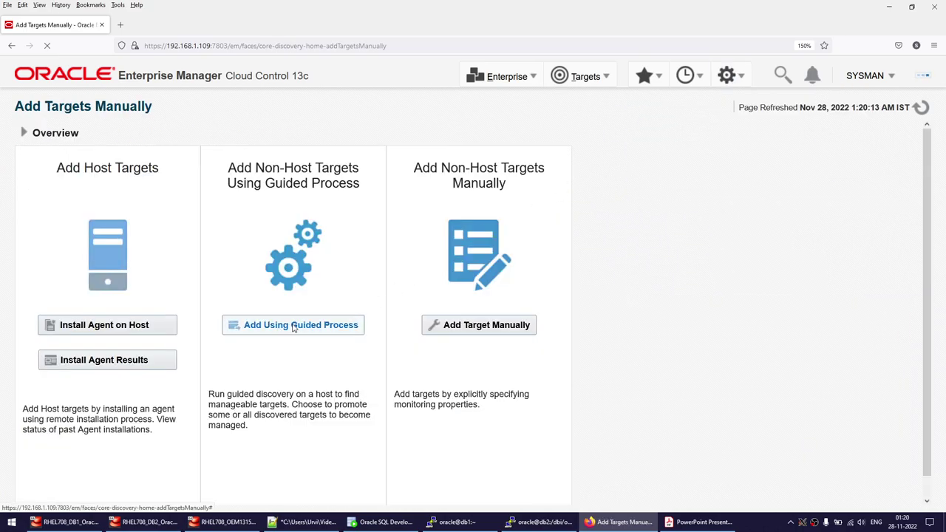
# - Run guided Oracle Database, Listener and ASM discovery on host db2.db.com
pyautogui.click(293, 326)
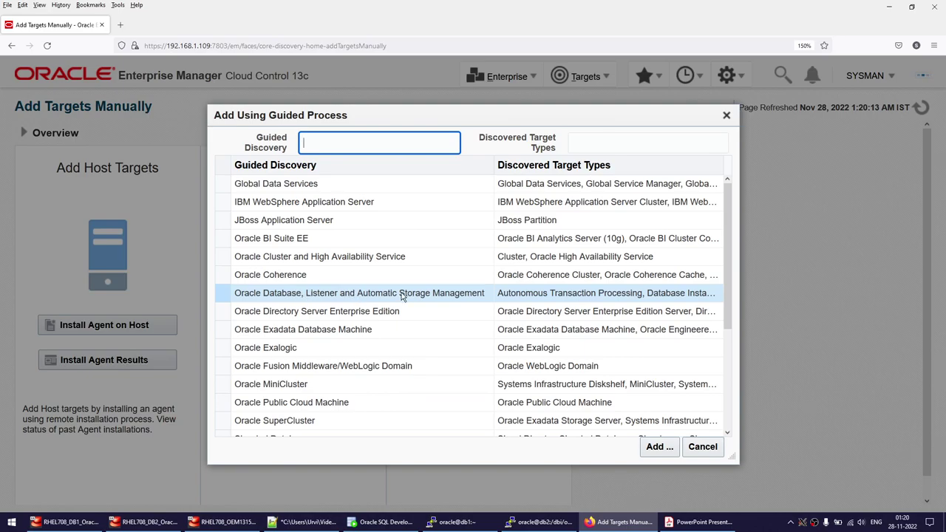
pyautogui.click(657, 446)
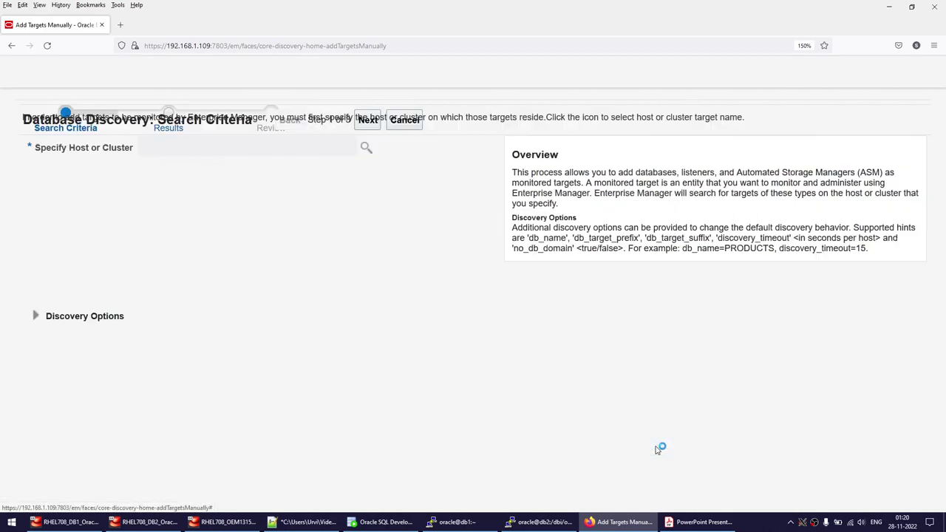
pyautogui.click(364, 238)
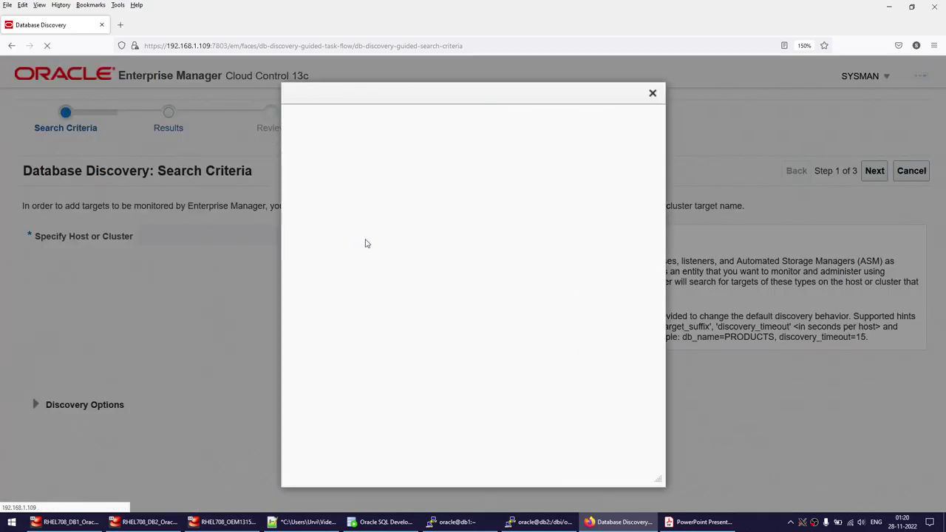
pyautogui.click(335, 340)
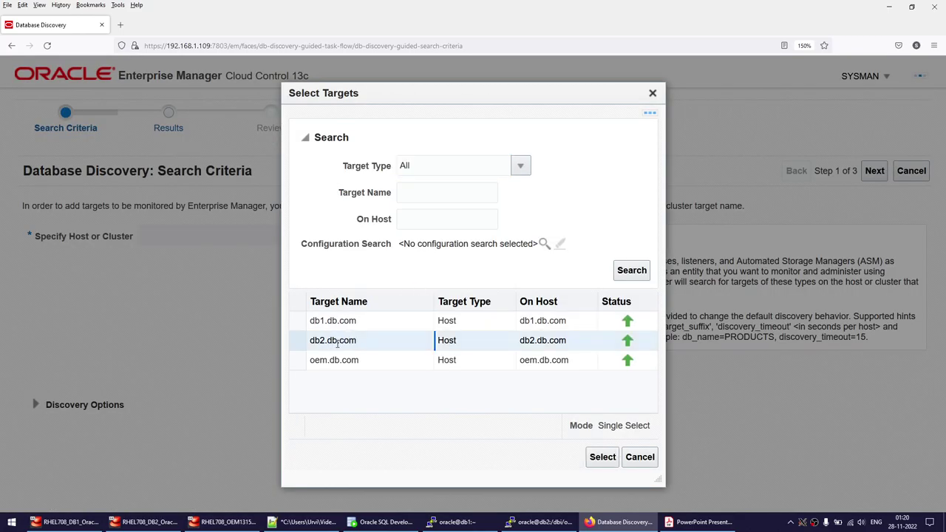
pyautogui.click(603, 457)
pyautogui.click(874, 171)
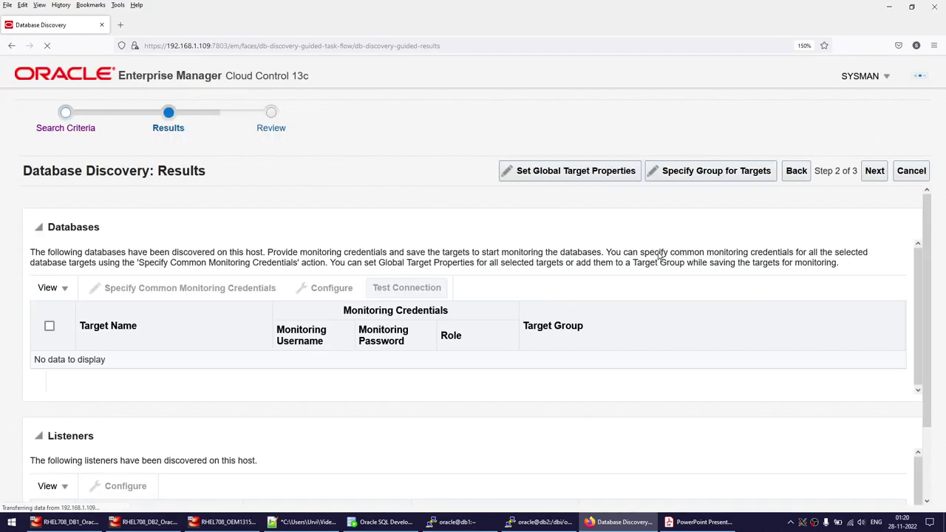
# - Select the LSNRV19_db2.db.com listener and save it as a monitored target
pyautogui.scroll(-3, 97, 315)
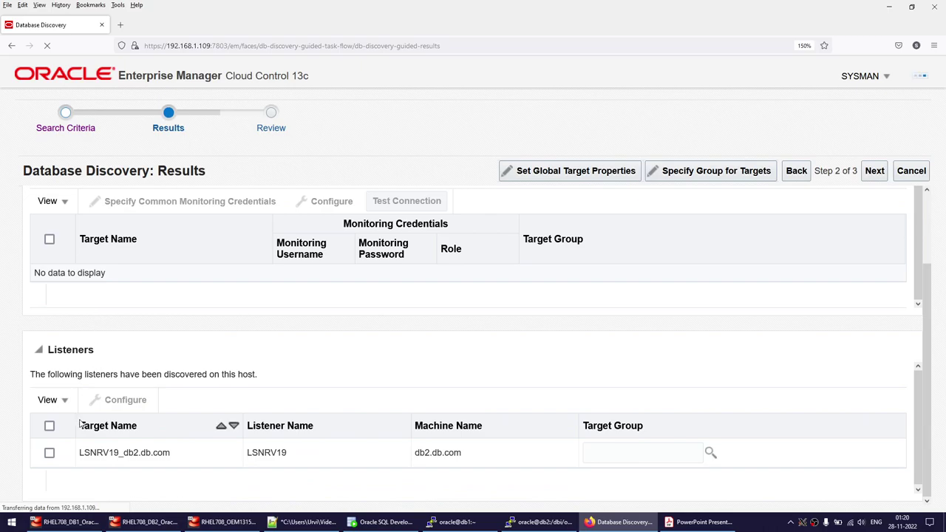
pyautogui.click(50, 426)
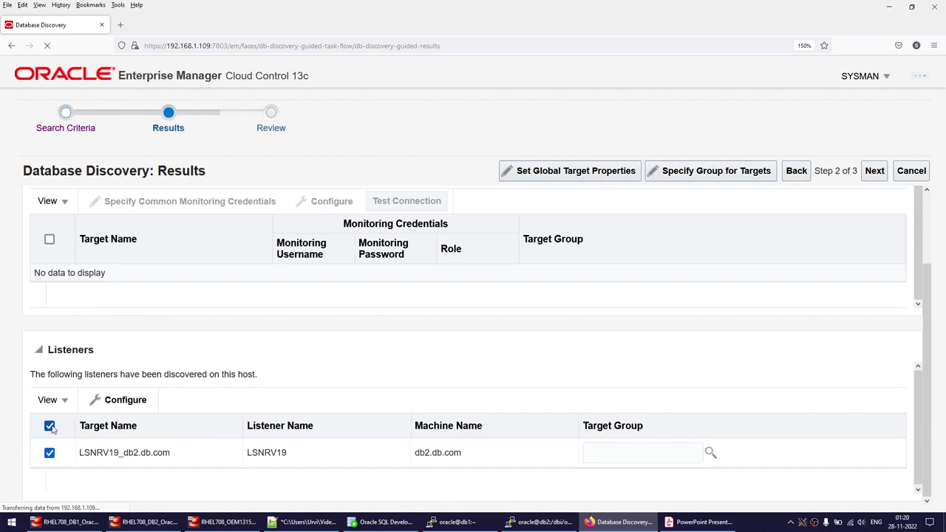
pyautogui.click(874, 172)
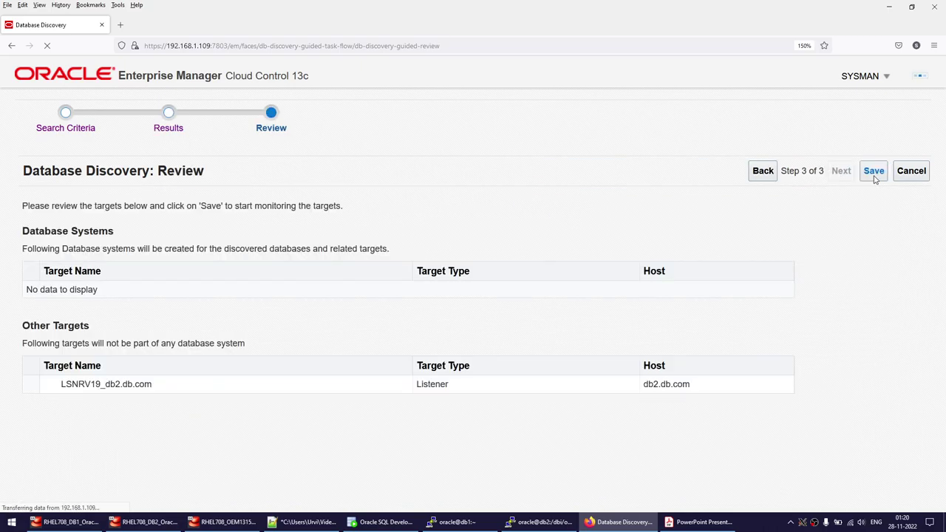
pyautogui.click(873, 173)
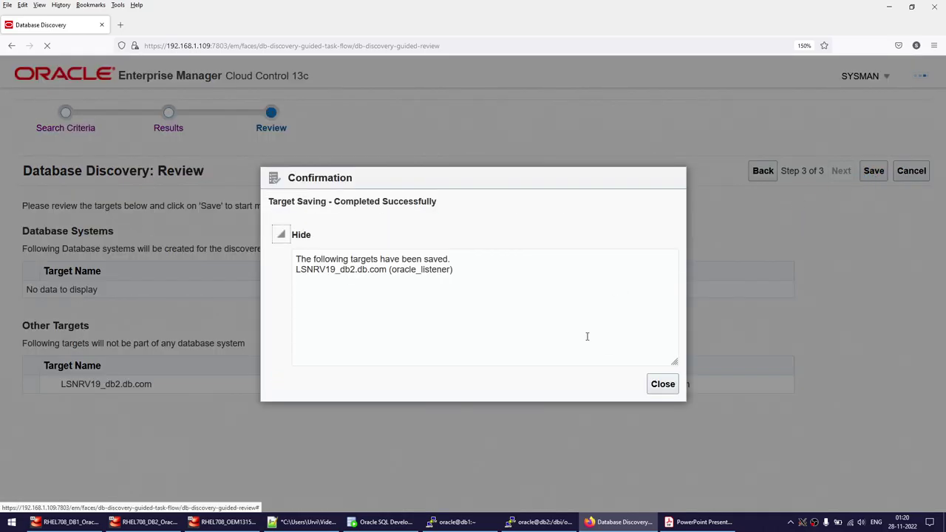
pyautogui.click(658, 385)
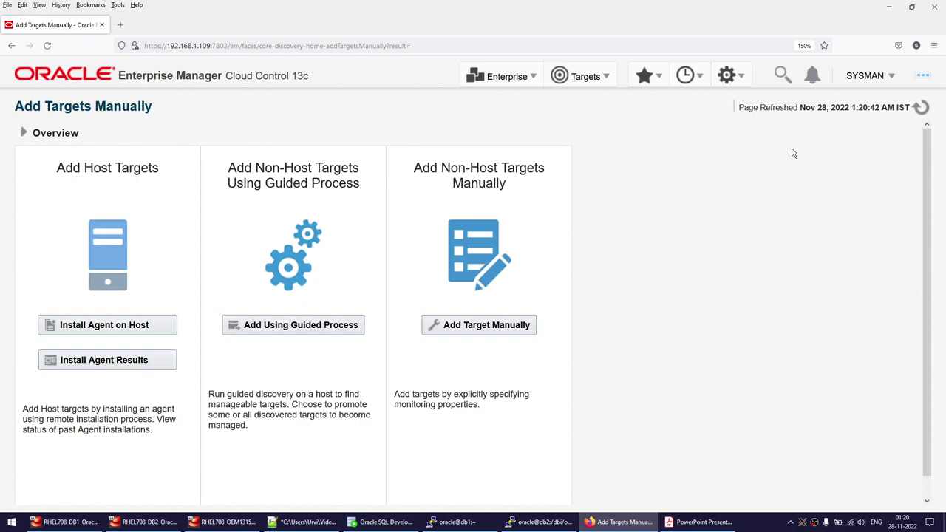
# - Show the Databases target list through the Targets menu
pyautogui.click(601, 79)
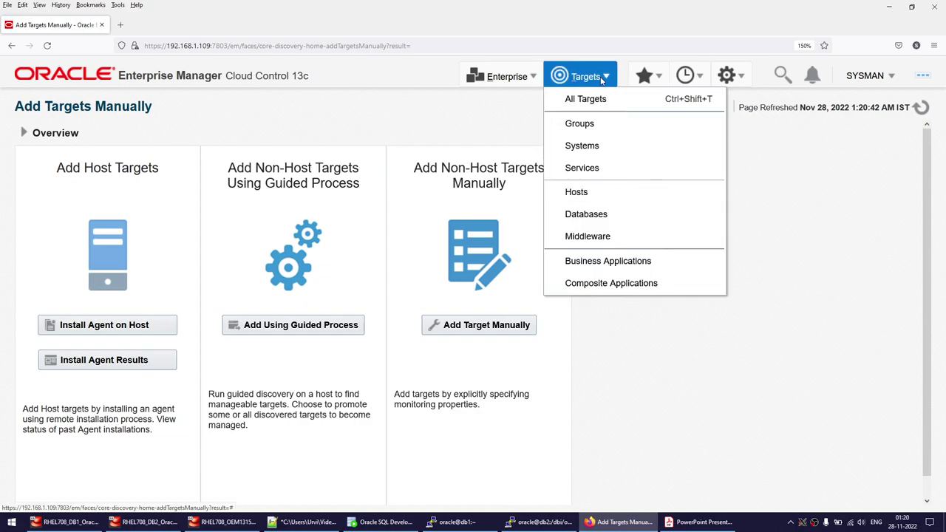
pyautogui.click(599, 212)
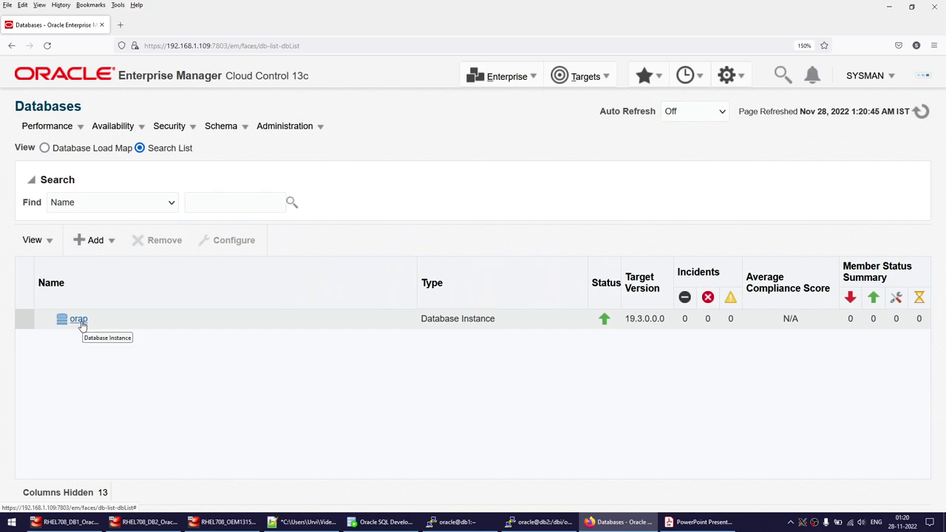
pyautogui.click(698, 522)
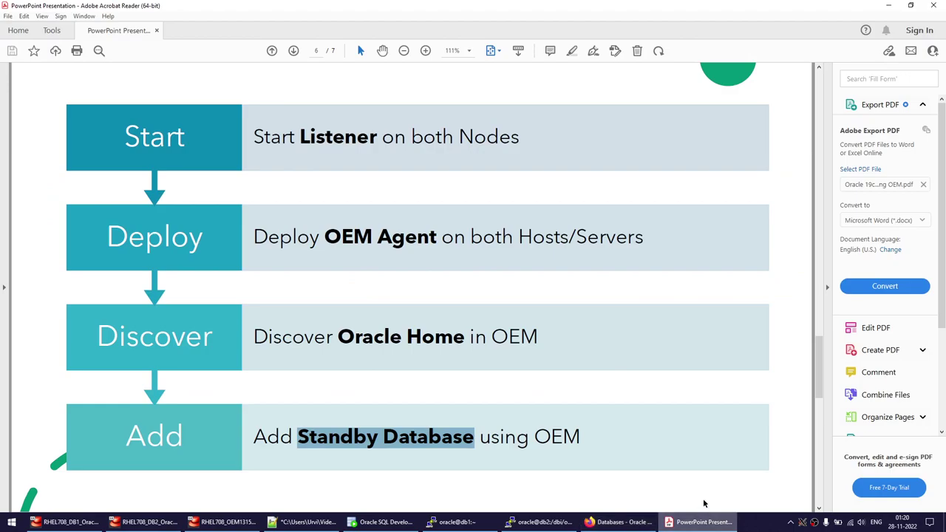
pyautogui.moveTo(261, 333); pyautogui.dragTo(549, 334)
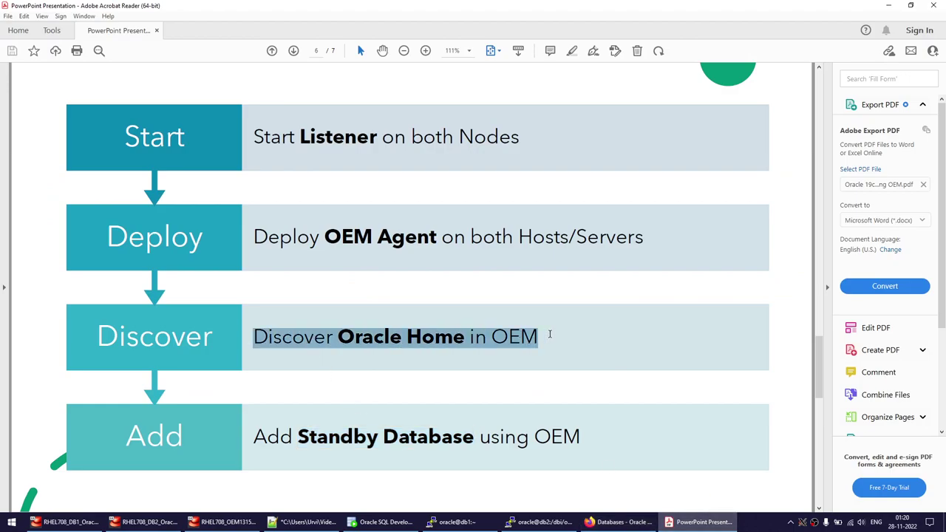
pyautogui.moveTo(255, 436); pyautogui.dragTo(604, 416)
pyautogui.click(825, 289)
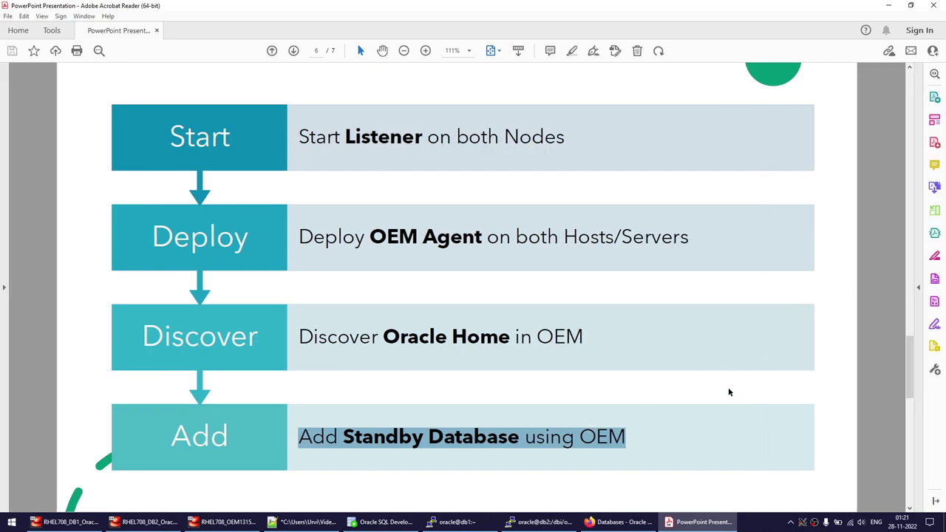
pyautogui.click(888, 5)
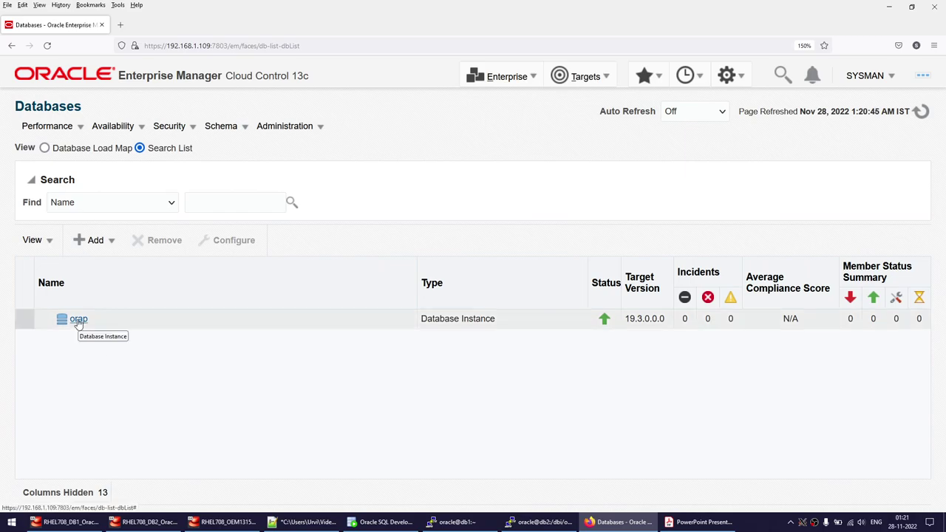
# - Launch the Add Standby Database wizard from the orap database's Availability menu
pyautogui.click(583, 76)
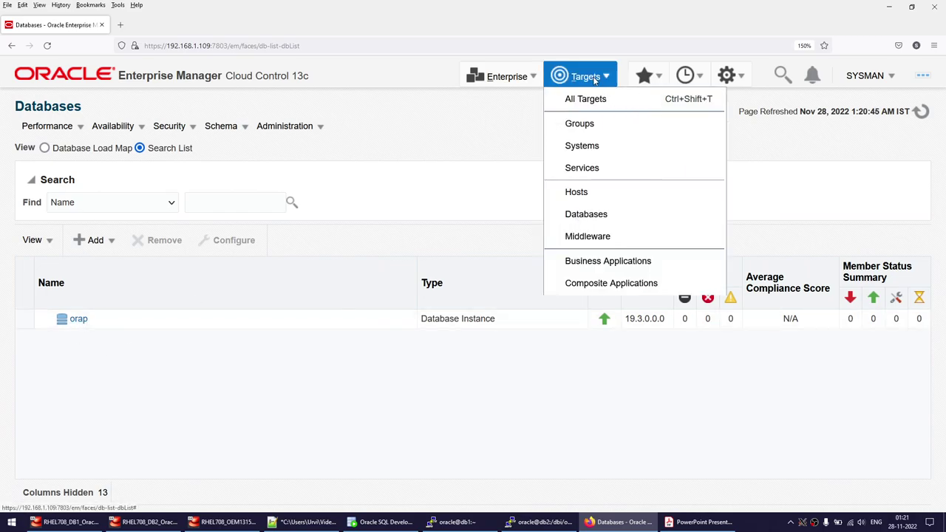
pyautogui.click(599, 221)
pyautogui.click(79, 320)
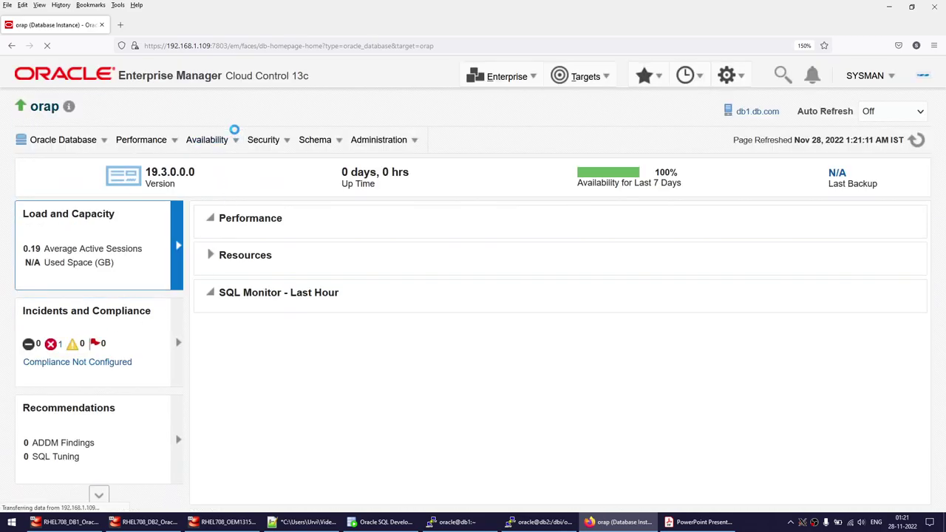
pyautogui.click(213, 140)
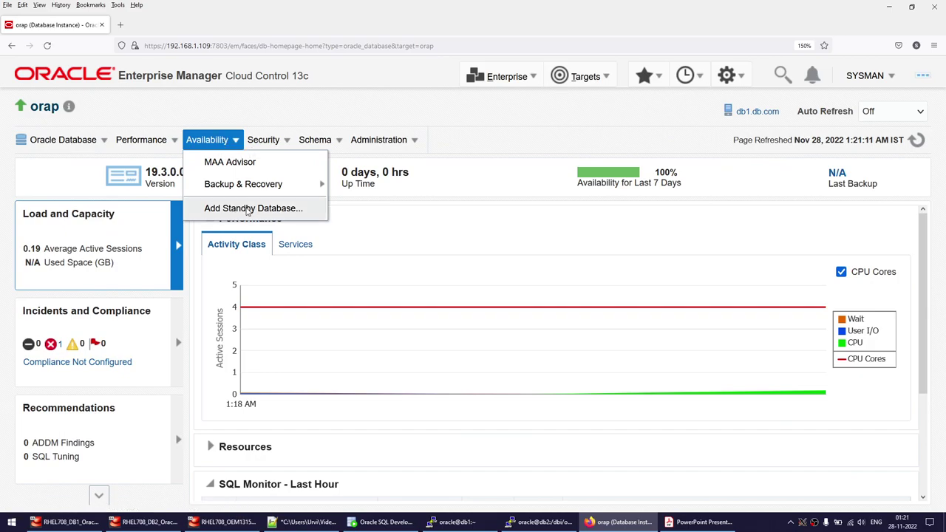
pyautogui.click(248, 212)
# - Enter sys as the database login username and move to the password
pyautogui.click(190, 200)
pyautogui.write('sys')
pyautogui.press('Tab')
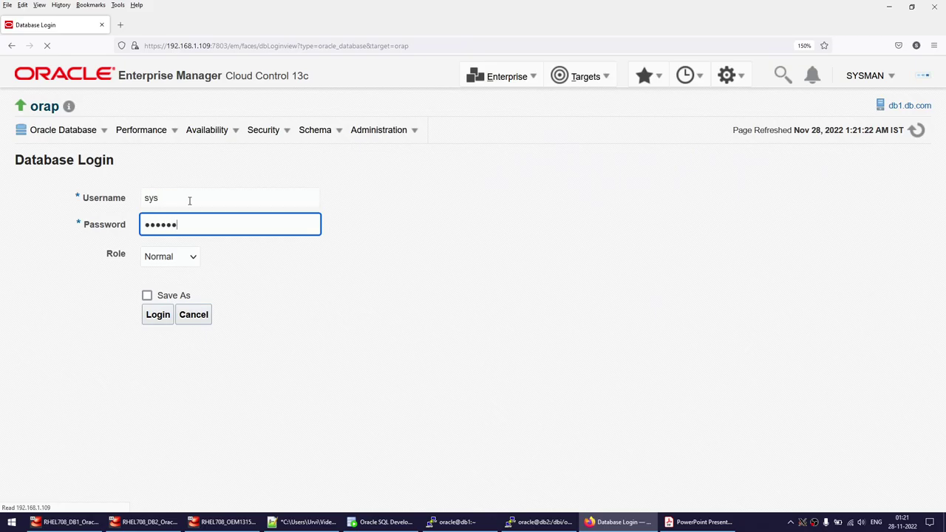
# - Log in to orap as SYSDBA and continue with creating a new physical standby database
pyautogui.click(164, 256)
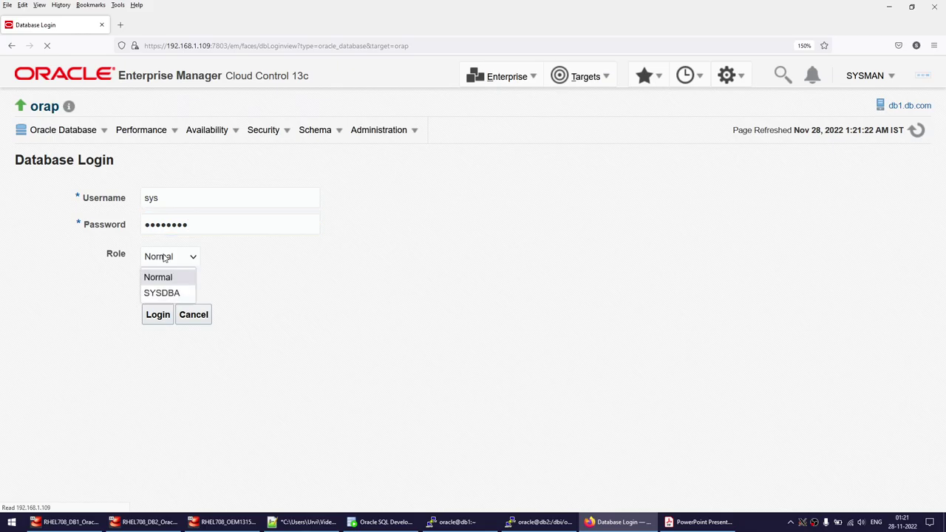
pyautogui.click(167, 292)
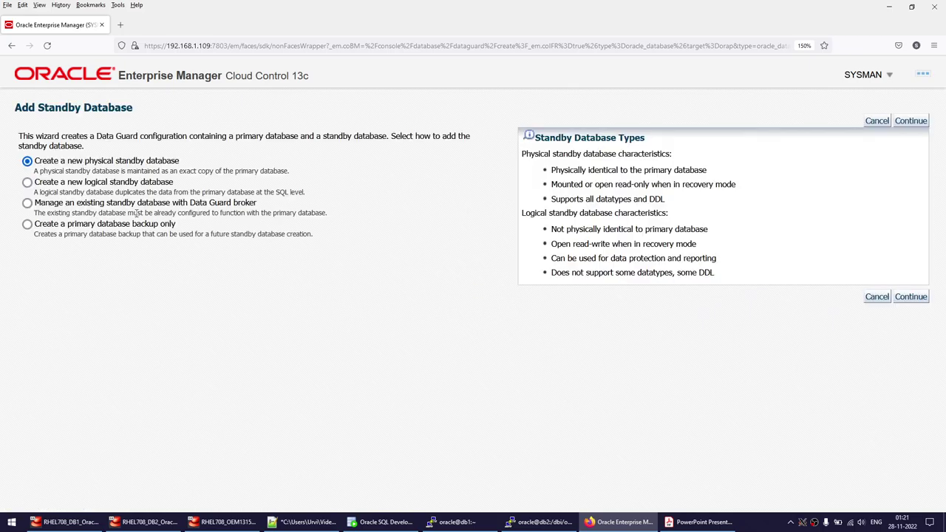
pyautogui.hotkey('ctrl', '+')
pyautogui.hotkey('ctrl', '+')
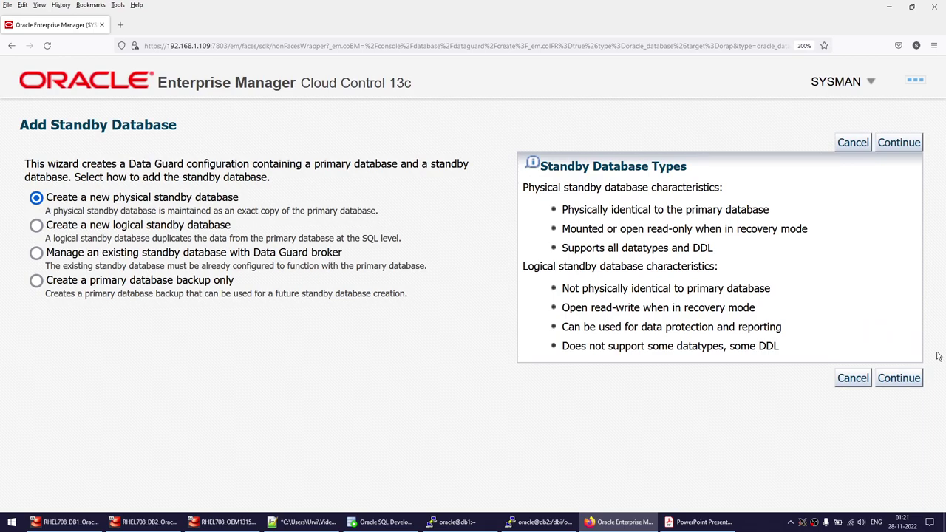
pyautogui.click(900, 378)
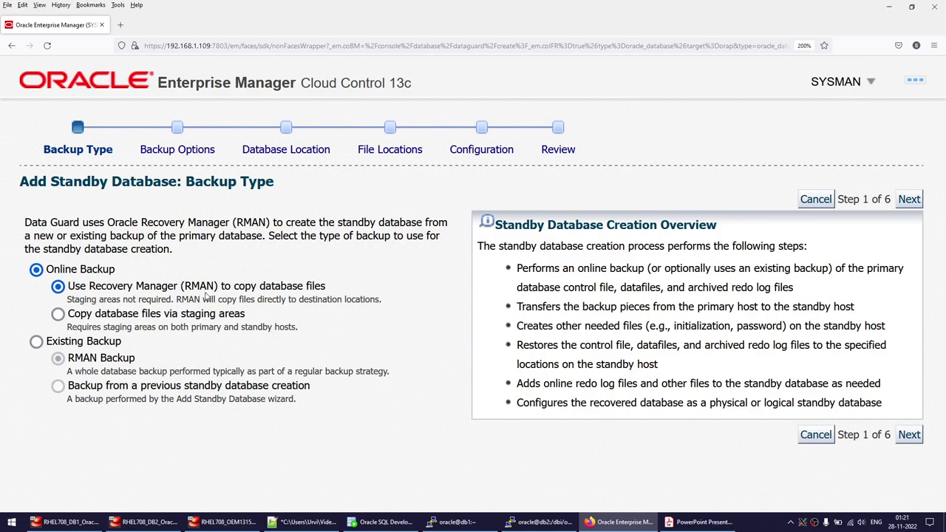
# - Set the backup Degree of Parallelism to 4 and stop using Oracle-managed standby redo log files
pyautogui.click(915, 436)
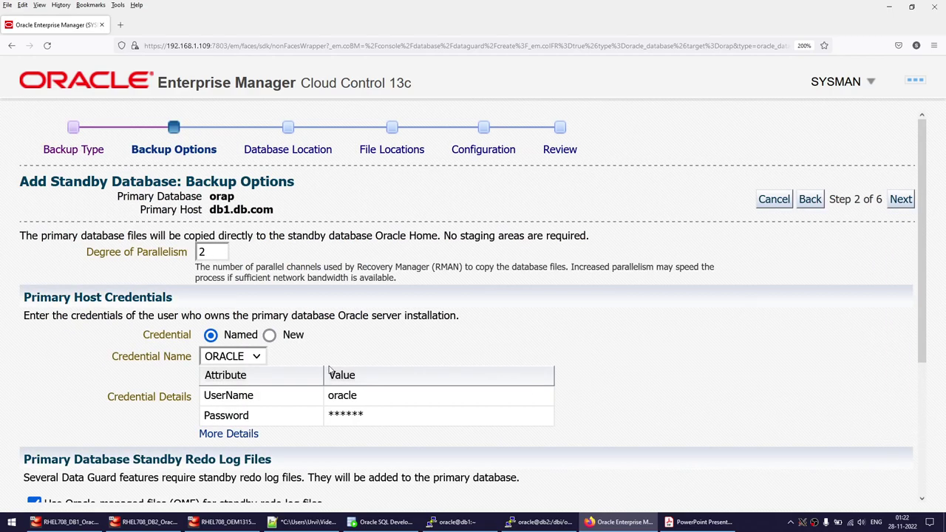
pyautogui.moveTo(213, 252); pyautogui.dragTo(191, 251)
pyautogui.write('4')
pyautogui.scroll(-5, 415, 296)
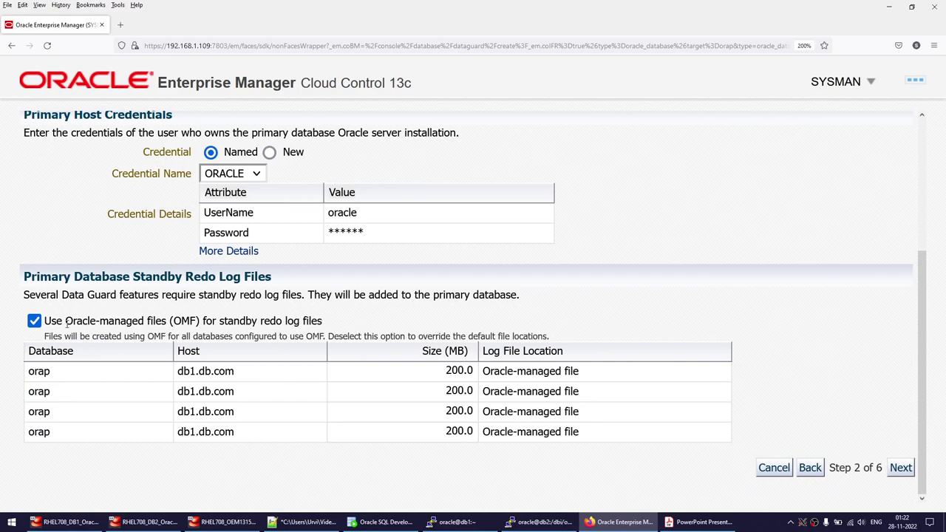
pyautogui.click(35, 322)
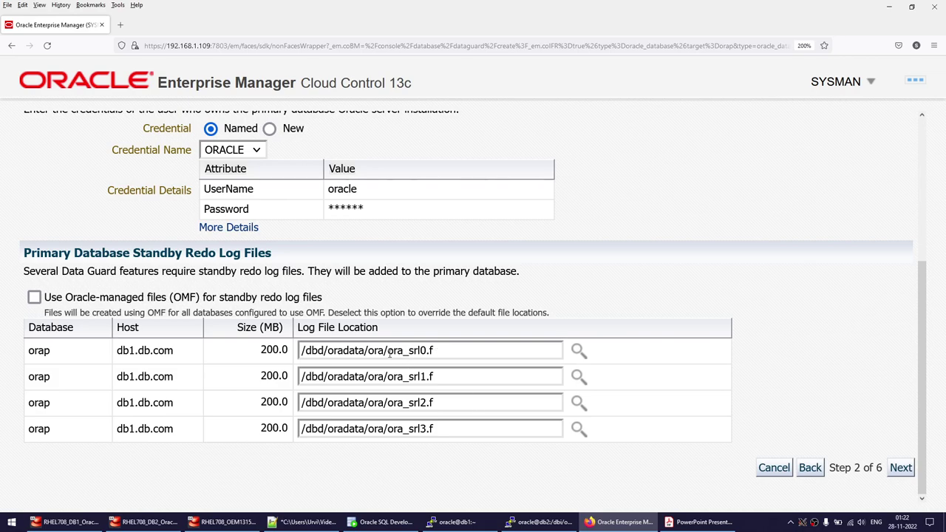
# - Rename the first standby redo log file to /dbd/oradata/ora/sredo05.log
pyautogui.moveTo(390, 350); pyautogui.dragTo(453, 352)
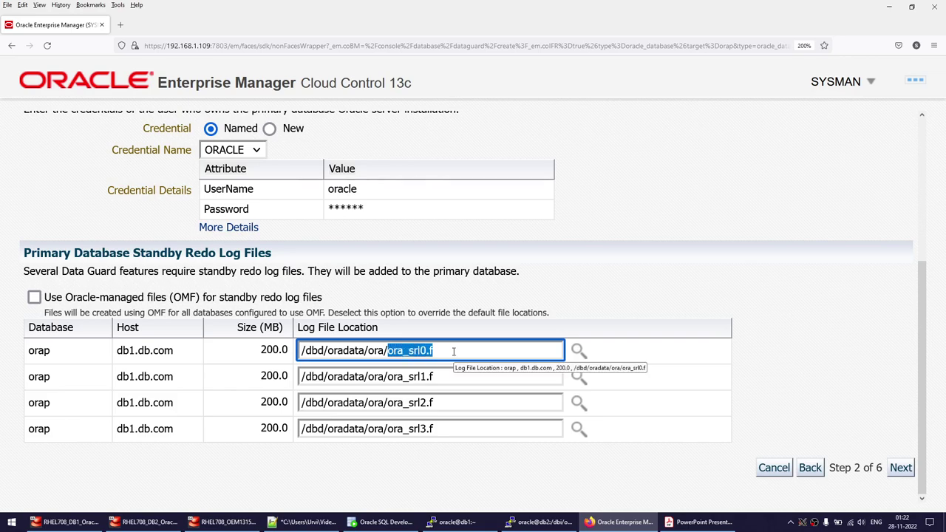
pyautogui.write('redo')
pyautogui.press('BackSpace')
pyautogui.press('BackSpace')
pyautogui.press('BackSpace')
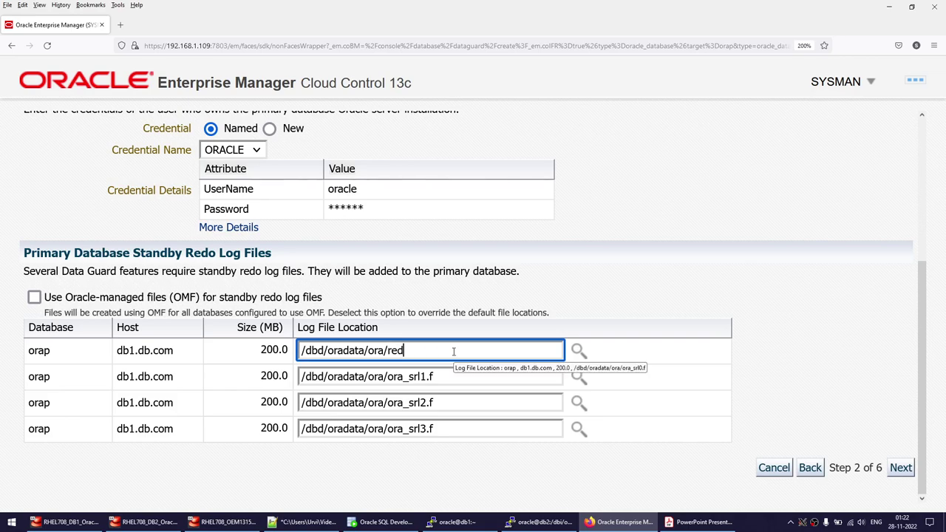
pyautogui.write('sref')
pyautogui.press('BackSpace')
pyautogui.write('do05.log')
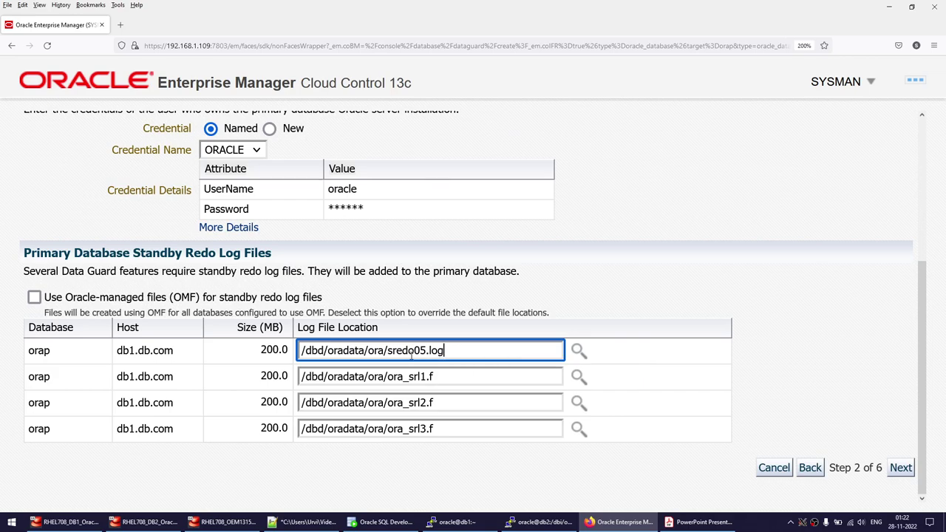
pyautogui.keyDown('shift'); pyautogui.click(387, 350); pyautogui.keyUp('shift')
pyautogui.hotkey('ctrl', 'c')
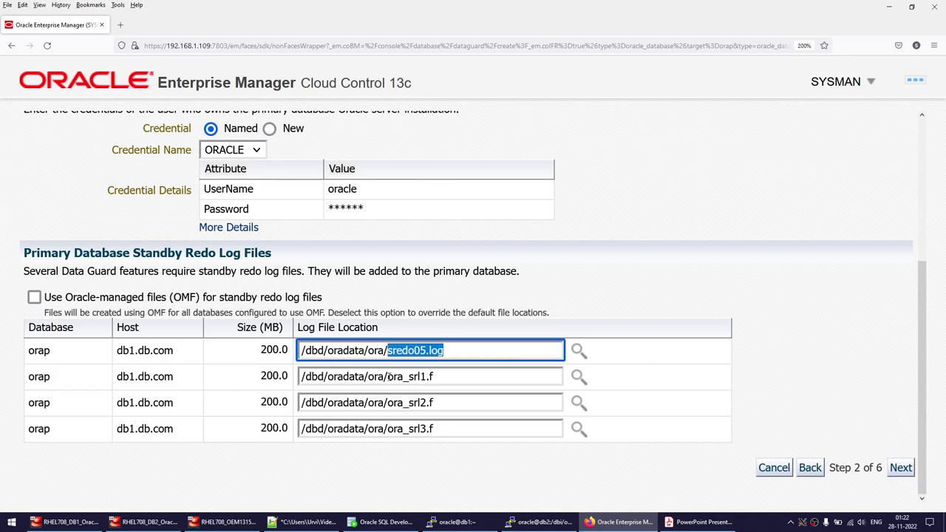
# - Set the second standby redo log file to sredo06.log
pyautogui.click(389, 376)
pyautogui.keyDown('shift'); pyautogui.click(441, 376); pyautogui.keyUp('shift')
pyautogui.hotkey('ctrl', 'v')
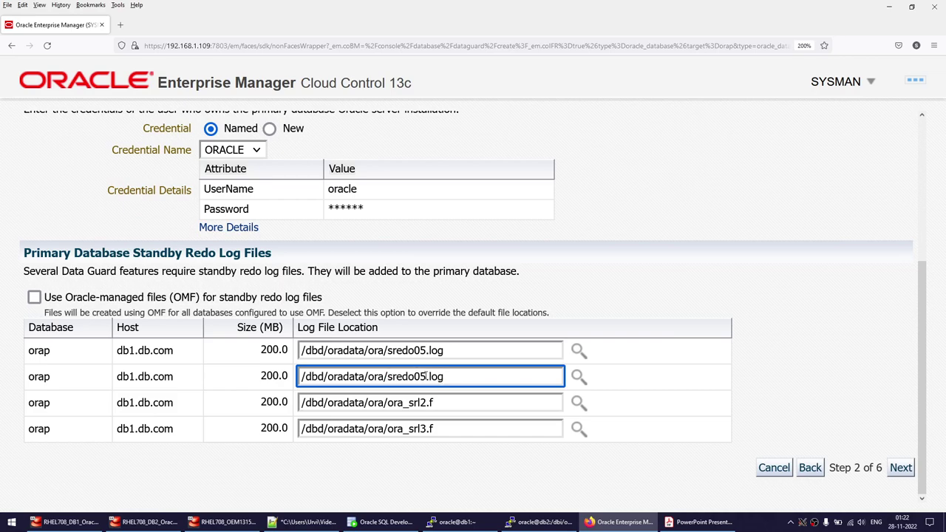
pyautogui.press('BackSpace')
pyautogui.write('6')
pyautogui.moveTo(386, 378); pyautogui.dragTo(482, 378)
pyautogui.hotkey('ctrl', 'c')
# - Set the third and fourth standby redo log files to sredo07.log and sredo08.log
pyautogui.click(391, 404)
pyautogui.keyDown('shift'); pyautogui.click(454, 405); pyautogui.keyUp('shift')
pyautogui.hotkey('ctrl', 'v')
pyautogui.click(427, 403)
pyautogui.press('BackSpace')
pyautogui.write('7')
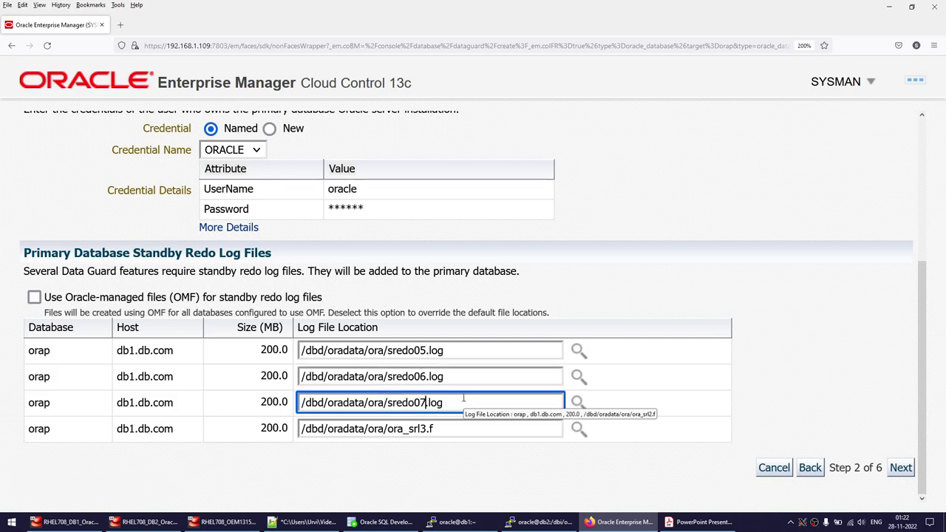
pyautogui.click(386, 432)
pyautogui.keyDown('shift'); pyautogui.click(496, 433); pyautogui.keyUp('shift')
pyautogui.hotkey('ctrl', 'v')
pyautogui.click(424, 430)
pyautogui.press('BackSpace')
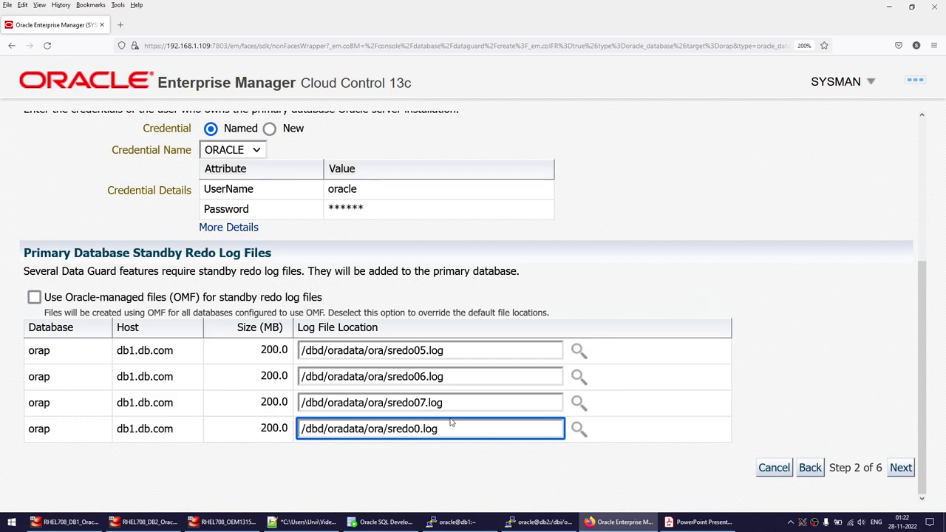
pyautogui.write('8')
# - Keep File System storage and pick db2.db.com with Oracle Home /dbi/oracle/V19Database as standby host
pyautogui.click(900, 473)
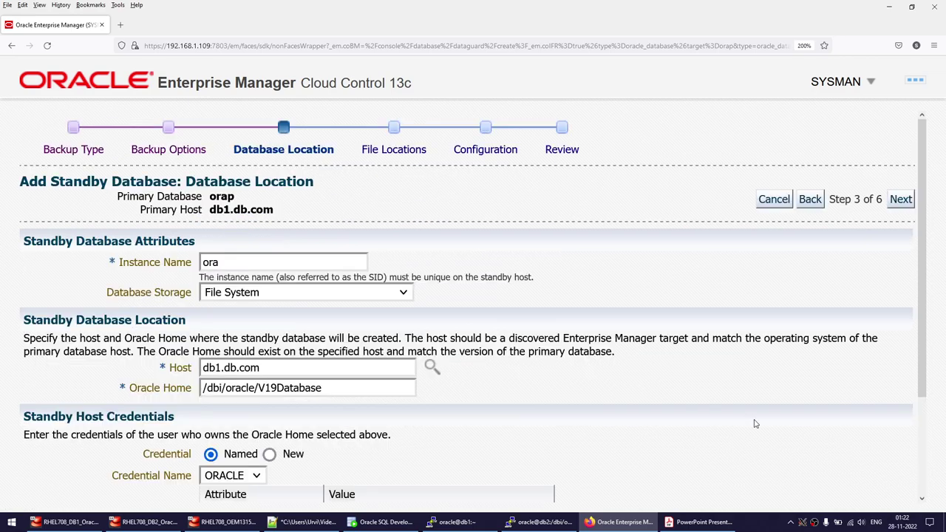
pyautogui.scroll(-3, 439, 319)
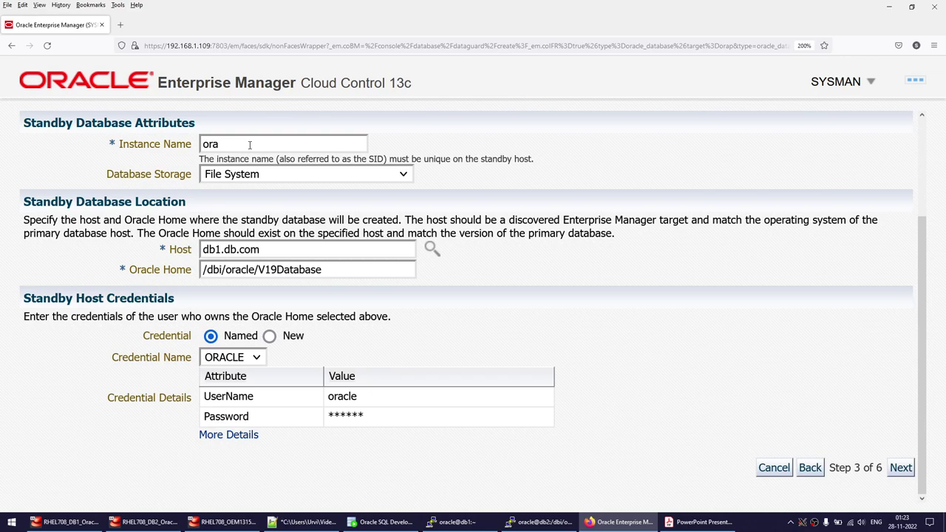
pyautogui.click(258, 177)
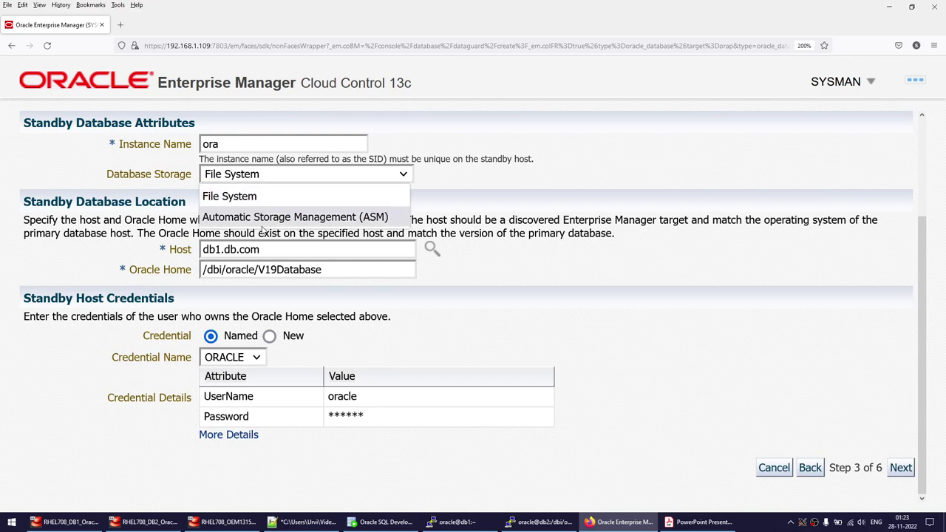
pyautogui.click(243, 204)
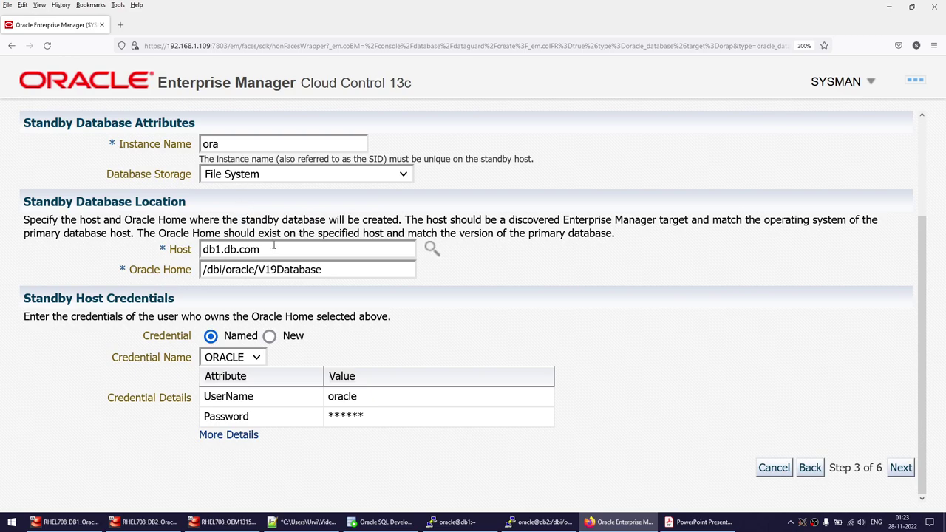
pyautogui.click(430, 249)
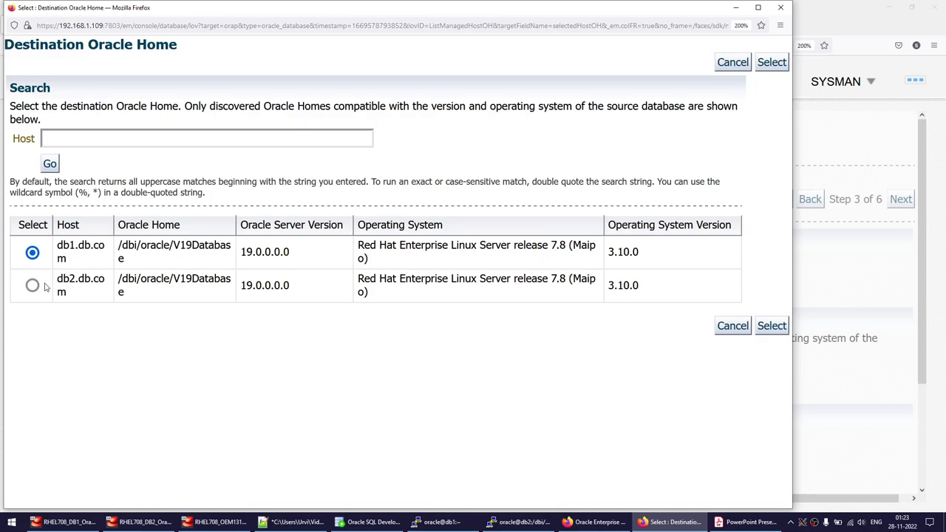
pyautogui.click(33, 285)
pyautogui.click(772, 326)
pyautogui.scroll(-3, 384, 330)
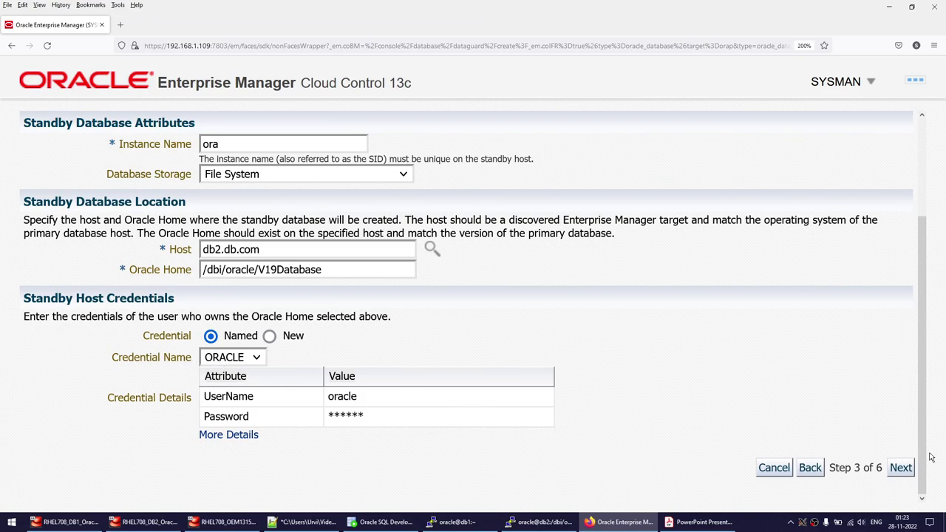
pyautogui.click(905, 469)
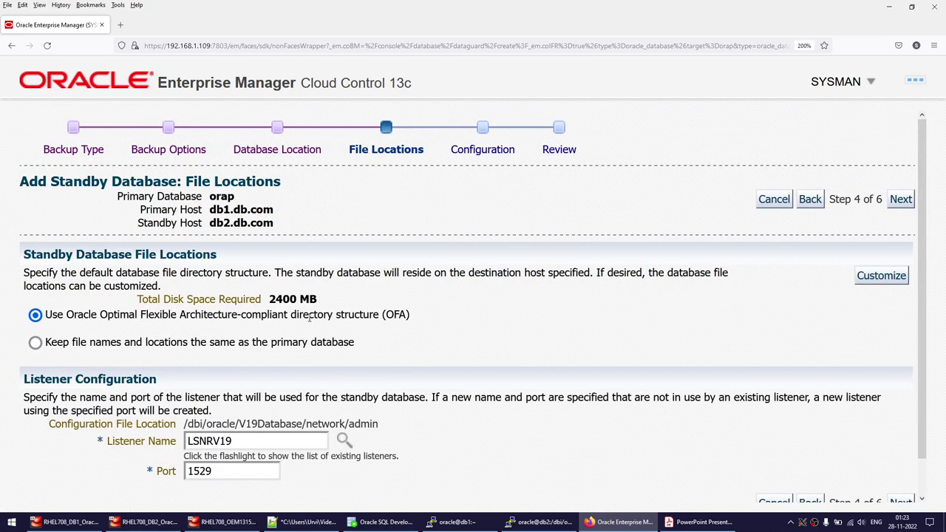
# - Keep standby file names and locations the same as the primary and accept the qopiprep.bat warning
pyautogui.click(36, 342)
pyautogui.scroll(-1, 202, 345)
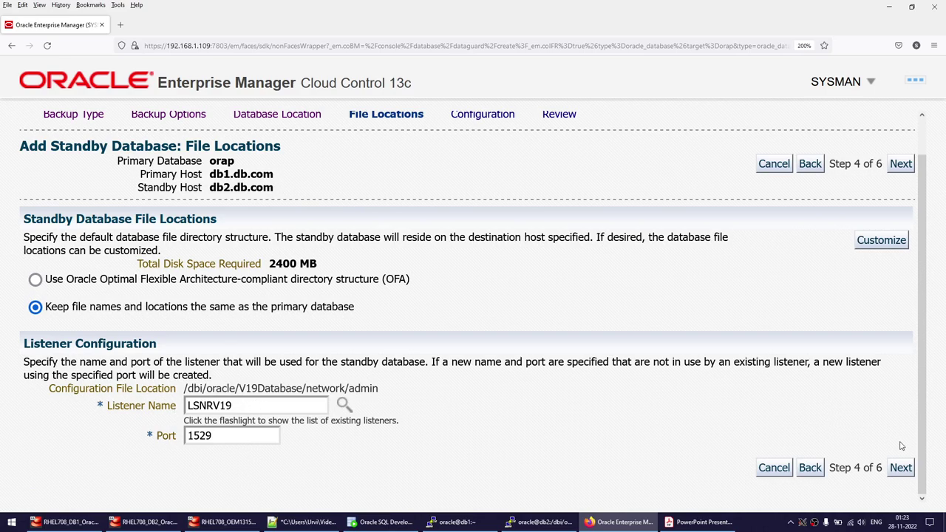
pyautogui.click(902, 470)
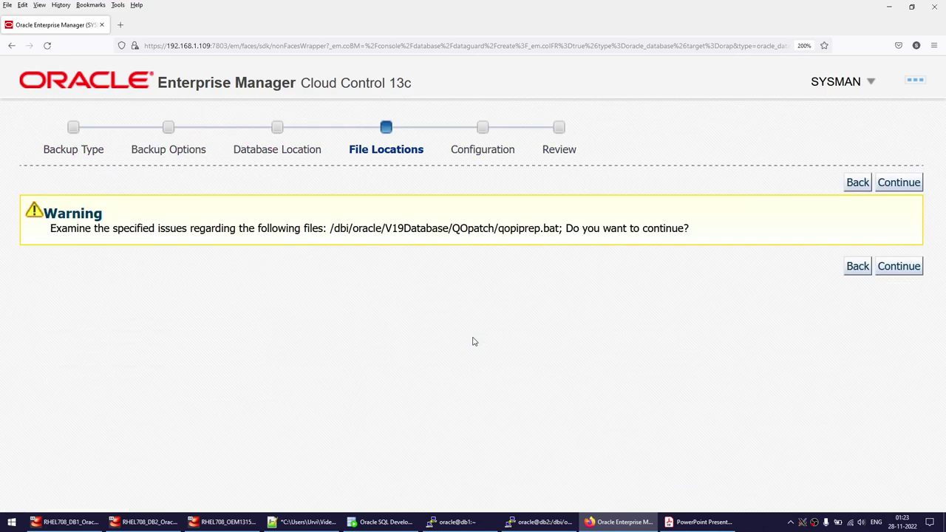
pyautogui.click(890, 272)
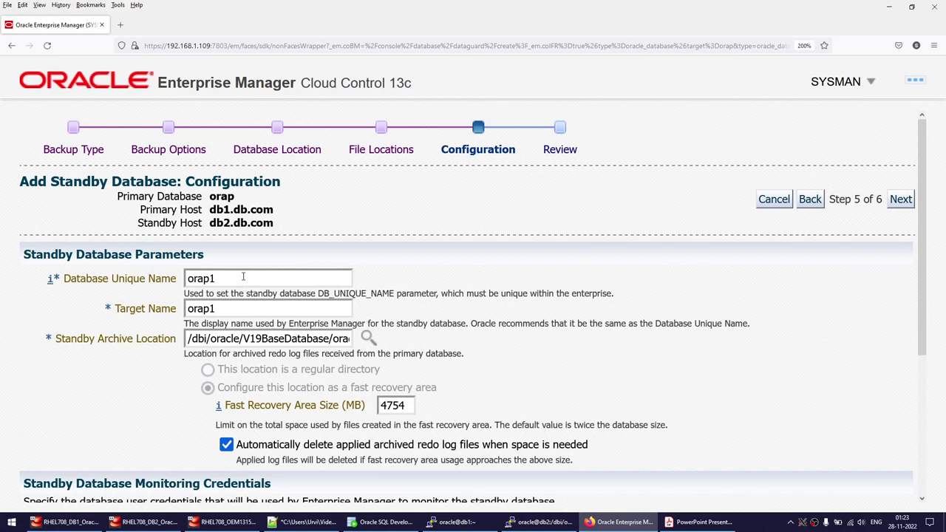
# - Set the standby unique name and target name to oras, archive location /dbd/oradata/fra
pyautogui.moveTo(244, 277); pyautogui.dragTo(147, 279)
pyautogui.write('oras')
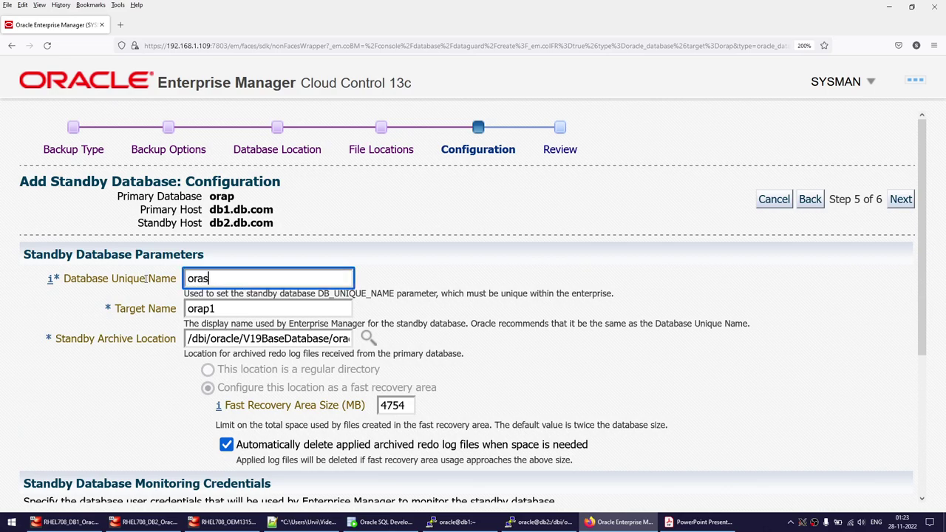
pyautogui.press('Tab')
pyautogui.write('oras')
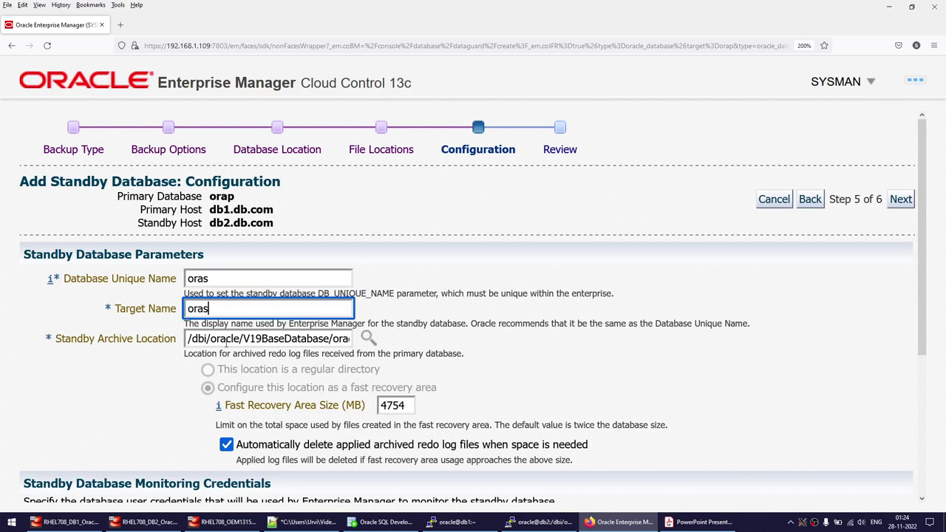
pyautogui.click(232, 339)
pyautogui.hotkey('ctrl', 'a')
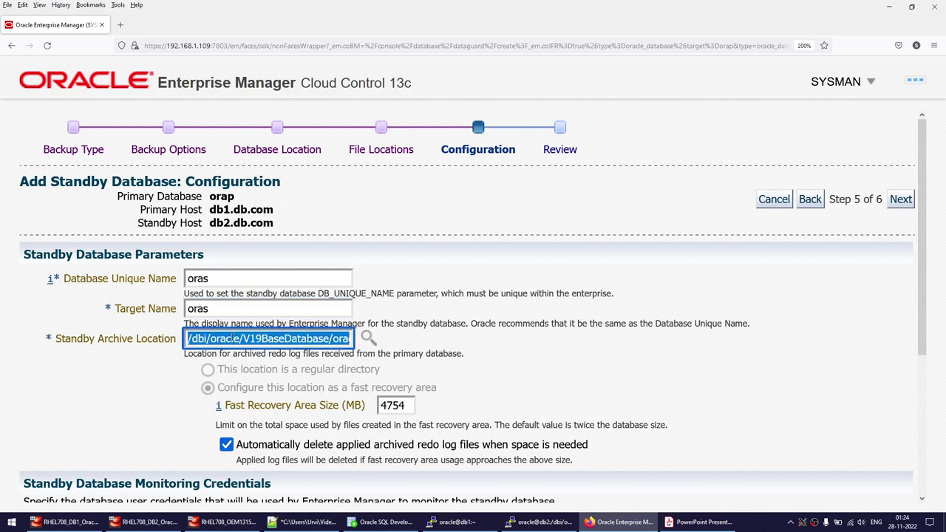
pyautogui.write('/dbd')
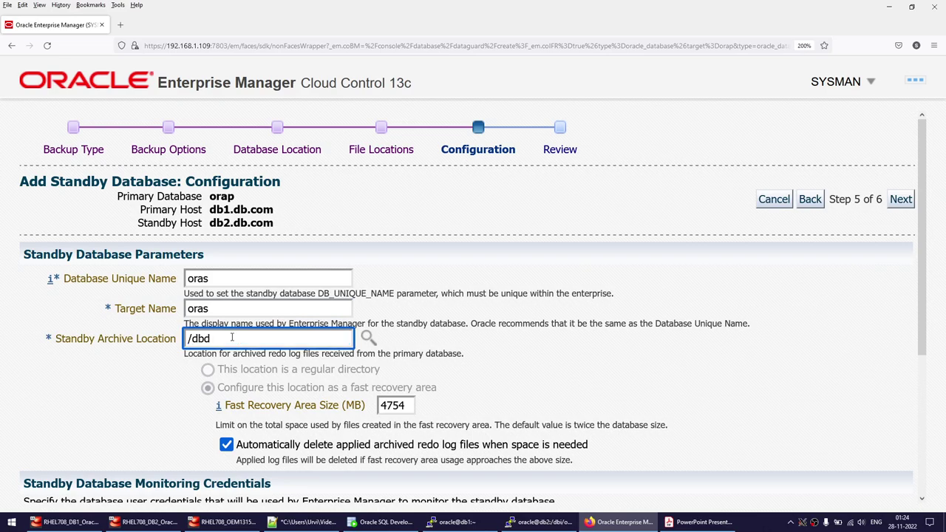
pyautogui.write('/oradata/fra')
# - Expand Data Guard Connect Identifiers, use a net service name for the primary, and copy its descriptor
pyautogui.scroll(-3, 233, 352)
pyautogui.scroll(-3, 267, 350)
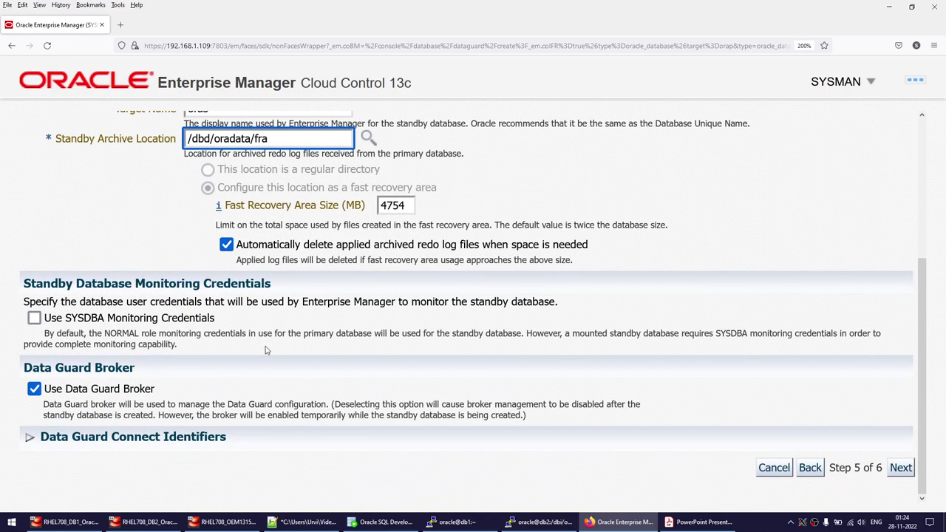
pyautogui.click(29, 437)
pyautogui.scroll(-15, 175, 415)
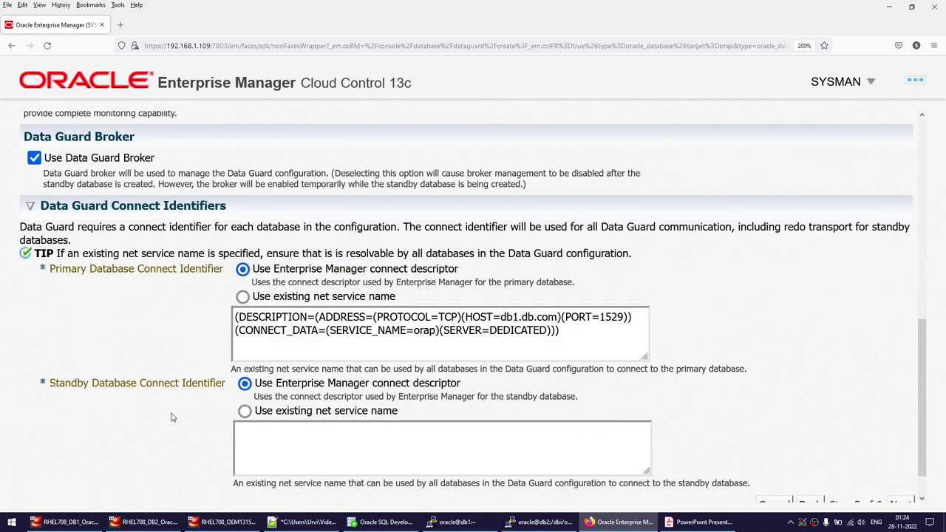
pyautogui.click(253, 263)
pyautogui.moveTo(578, 293); pyautogui.dragTo(229, 260)
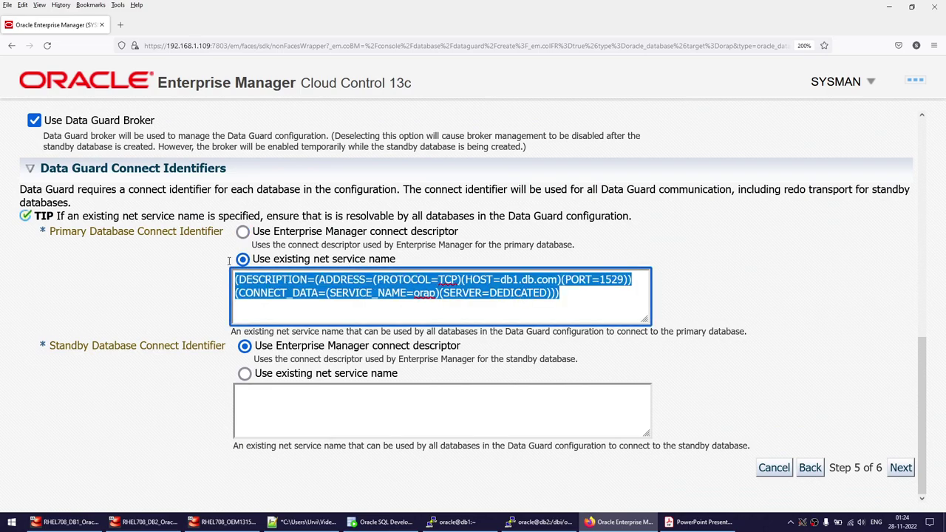
# - Give the standby a pasted descriptor edited to host db2 and service oras, then submit
pyautogui.click(247, 374)
pyautogui.click(286, 410)
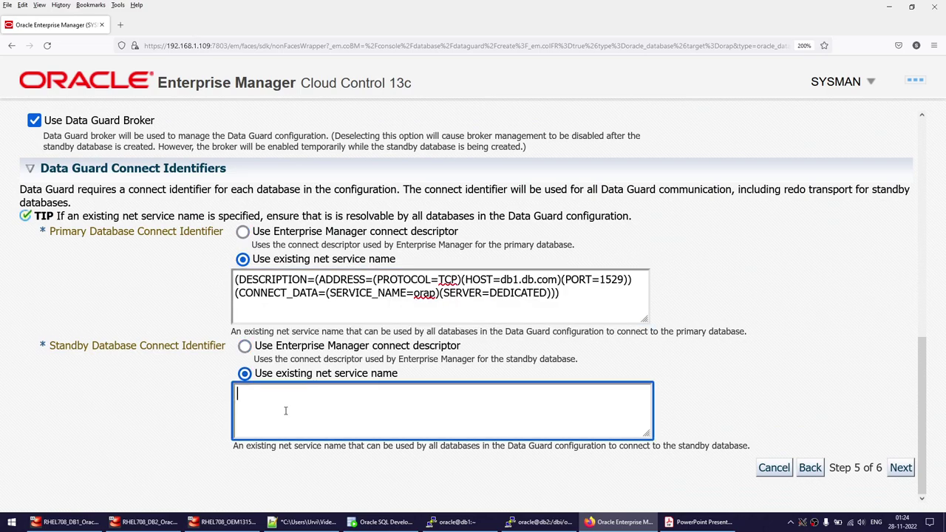
pyautogui.write('(DESCRIPTION=(ADDRESS=(PROTOCOL=TCP)(HOST=db1.db.com)(PORT=1529))(CONNECT_DATA=(SERVICE_NAME=orap)(SERVER=DEDICATED)))')
pyautogui.moveTo(521, 394); pyautogui.dragTo(516, 394)
pyautogui.write('2')
pyautogui.moveTo(440, 407); pyautogui.dragTo(434, 407)
pyautogui.write('s')
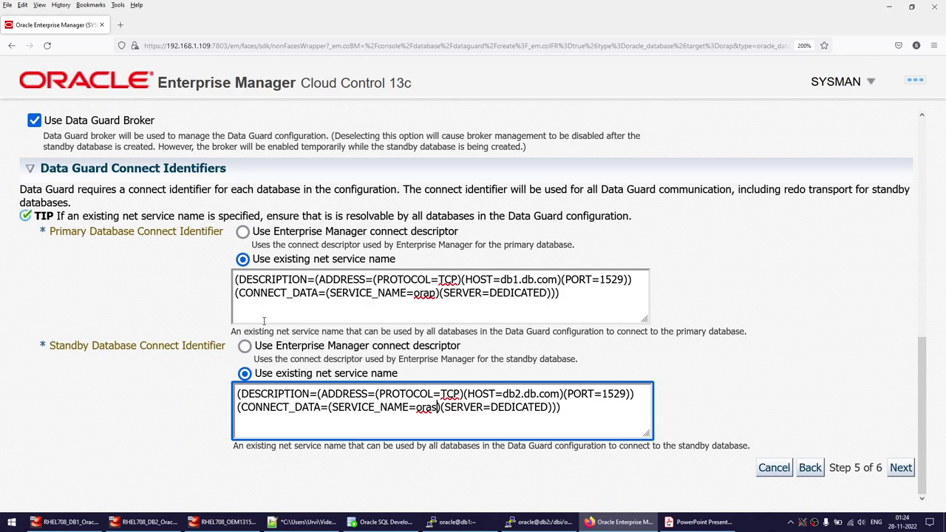
pyautogui.click(899, 474)
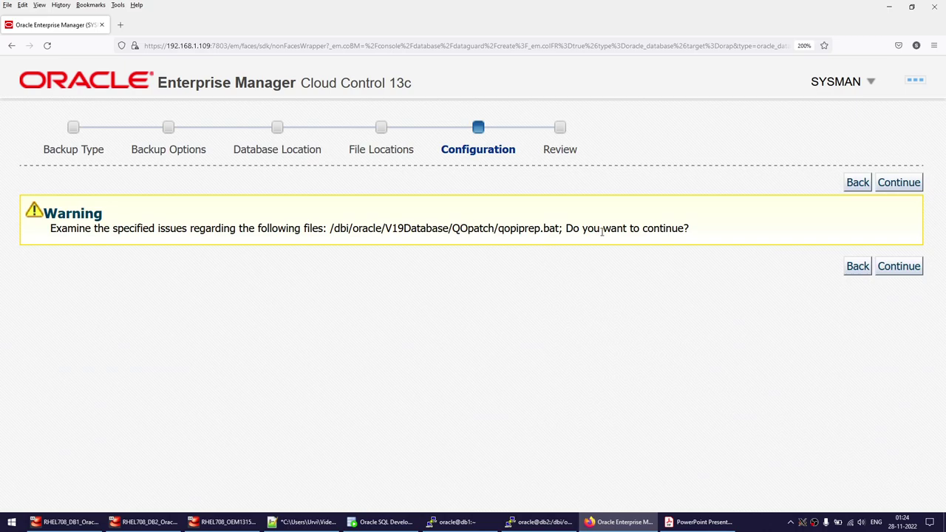
# - Review the summary's target names orap/oras, version, Oracle homes and hosts db1.db.com/db2.db.com
pyautogui.click(900, 269)
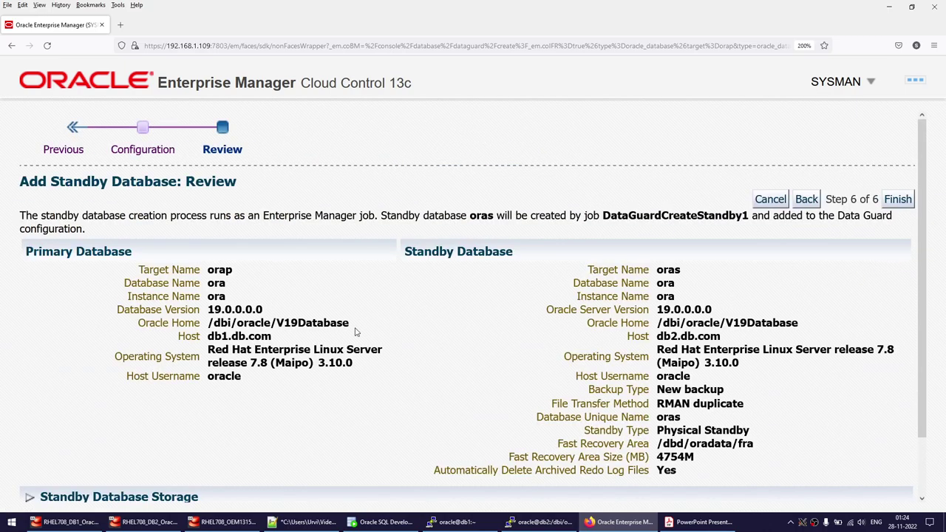
pyautogui.scroll(-2, 397, 209)
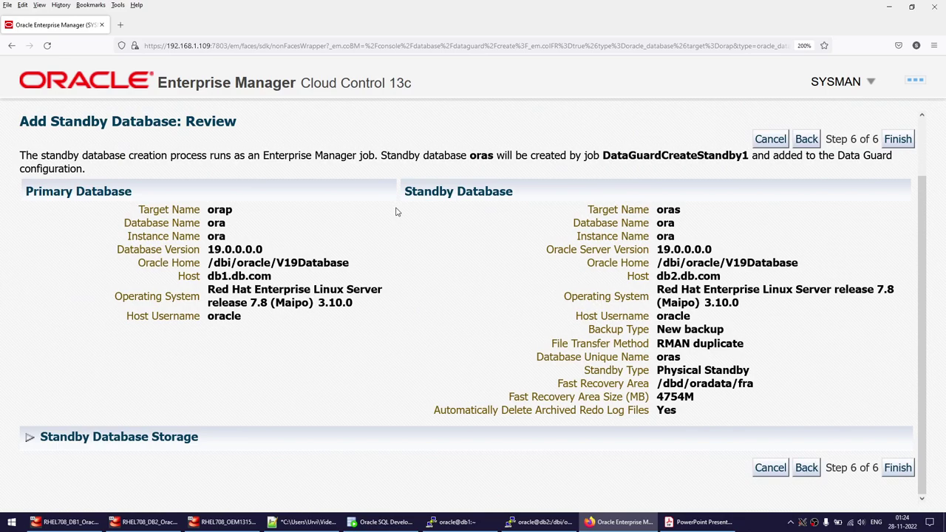
pyautogui.doubleClick(222, 210)
pyautogui.doubleClick(668, 210)
pyautogui.moveTo(208, 250); pyautogui.dragTo(266, 251)
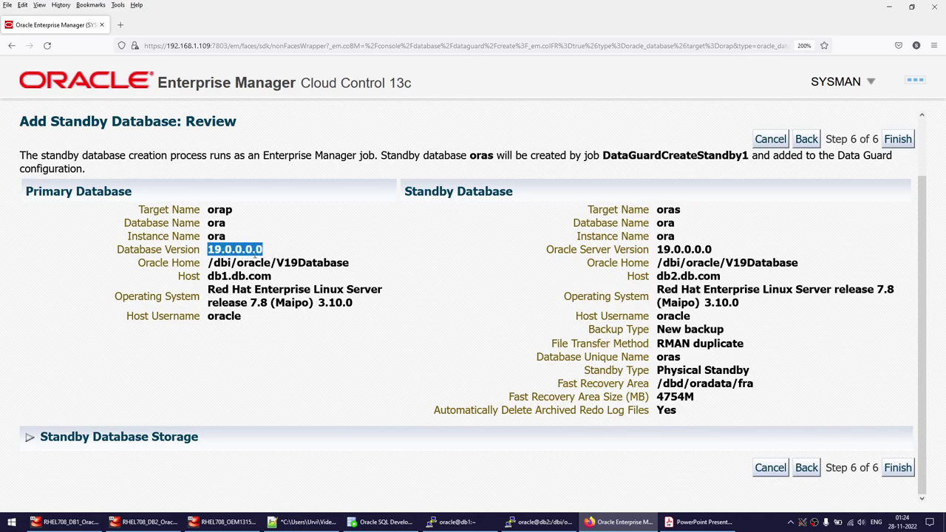
pyautogui.moveTo(205, 266); pyautogui.dragTo(355, 264)
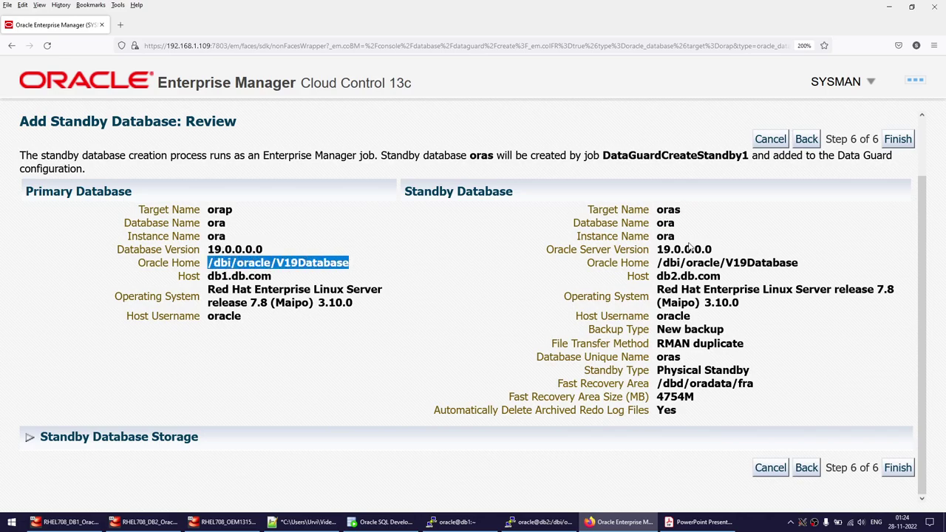
pyautogui.moveTo(657, 263); pyautogui.dragTo(799, 264)
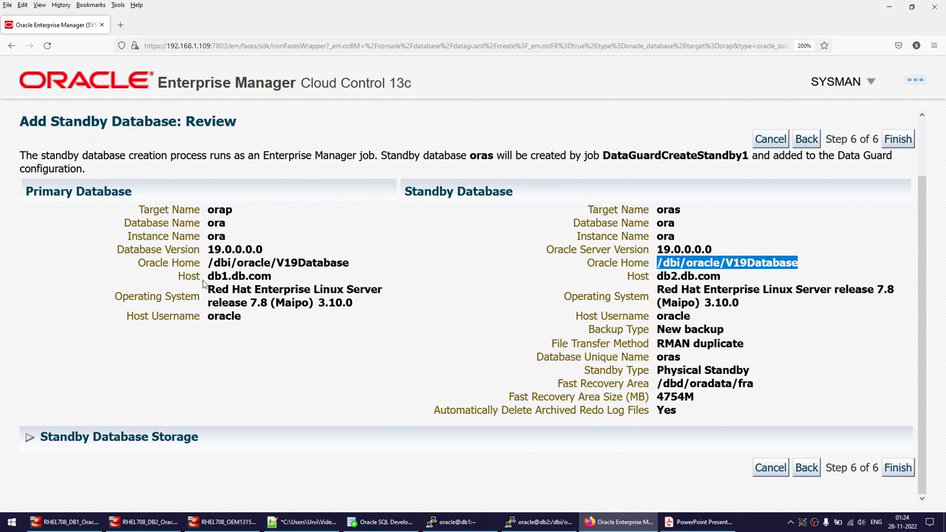
pyautogui.moveTo(208, 275); pyautogui.dragTo(272, 277)
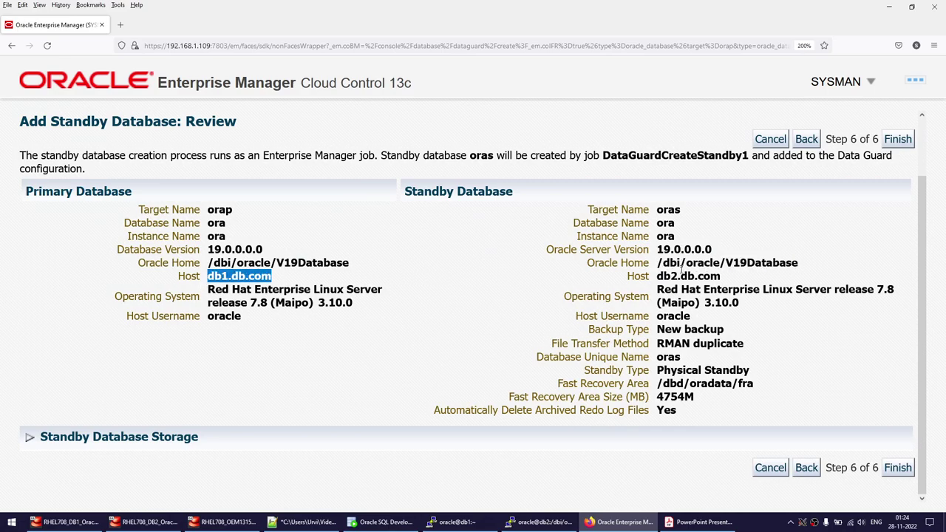
pyautogui.moveTo(657, 277); pyautogui.dragTo(723, 277)
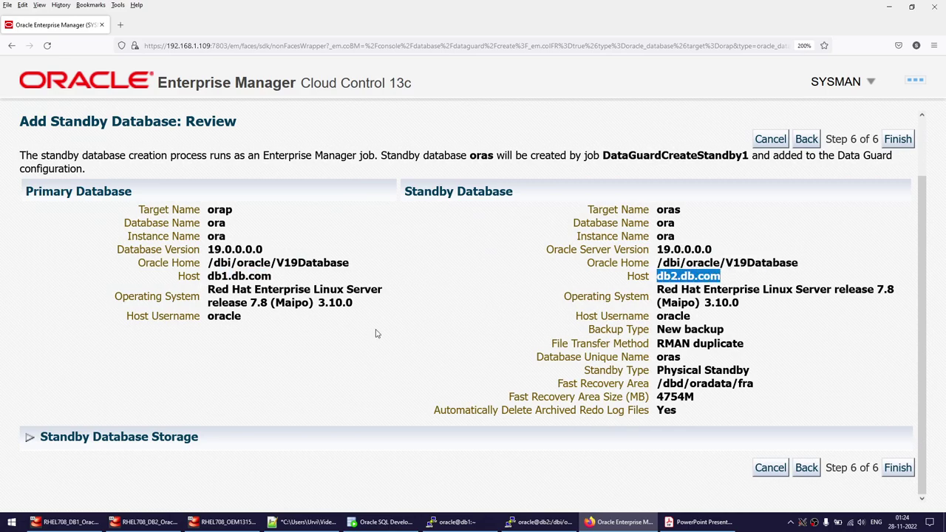
# - Highlight New backup, RMAN duplicate and Physical Standby, then finish to submit the job
pyautogui.moveTo(657, 330); pyautogui.dragTo(738, 334)
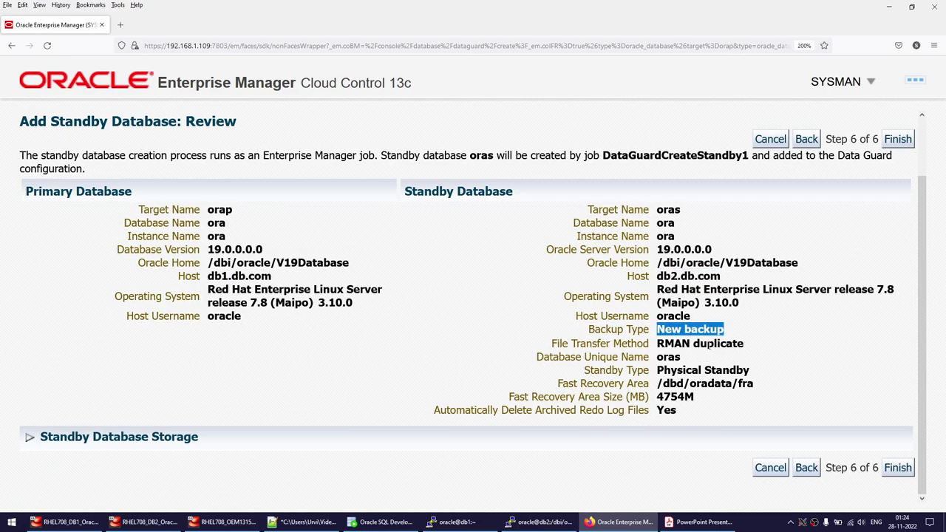
pyautogui.moveTo(658, 345); pyautogui.dragTo(763, 345)
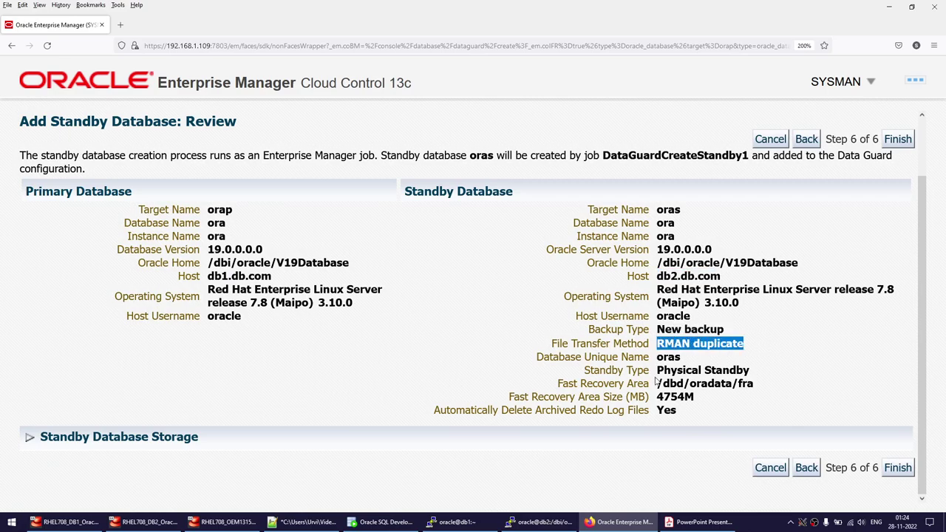
pyautogui.moveTo(657, 371); pyautogui.dragTo(753, 371)
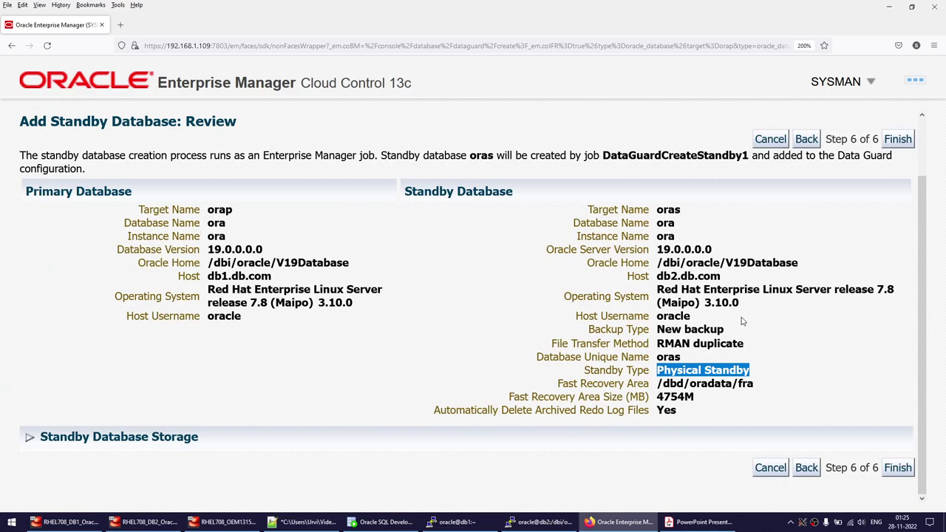
pyautogui.click(903, 471)
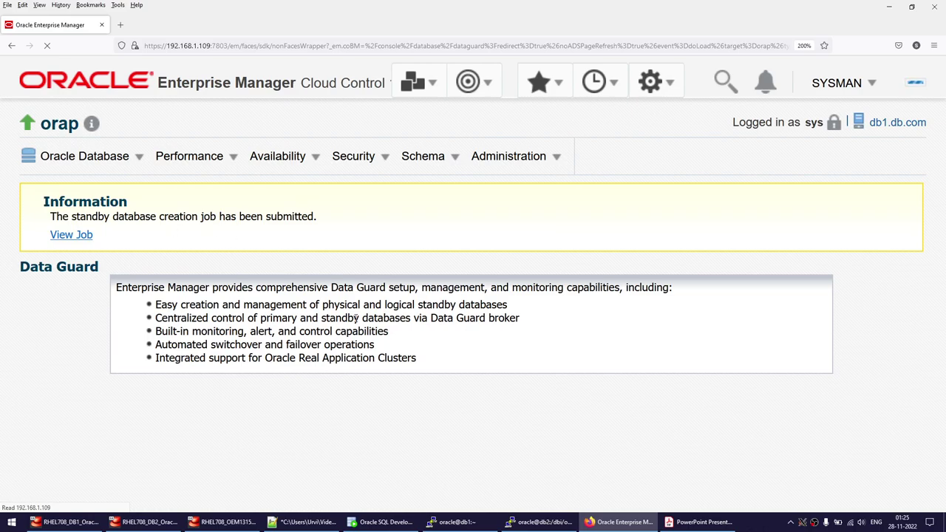
# - On db2, clear the terminal and run 'ps -ef | grep pmon' three times, finding no instance
pyautogui.click(537, 520)
pyautogui.write('clear')
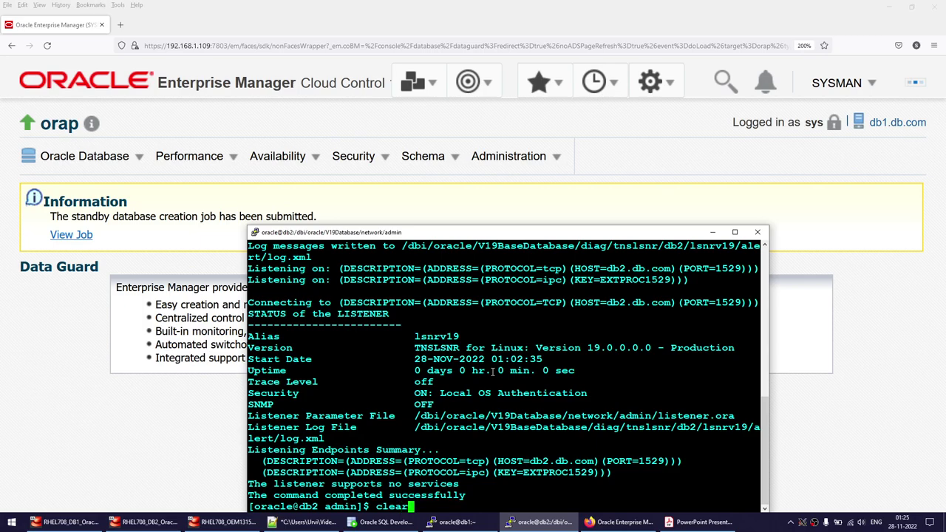
pyautogui.press('Return')
pyautogui.write('ps -')
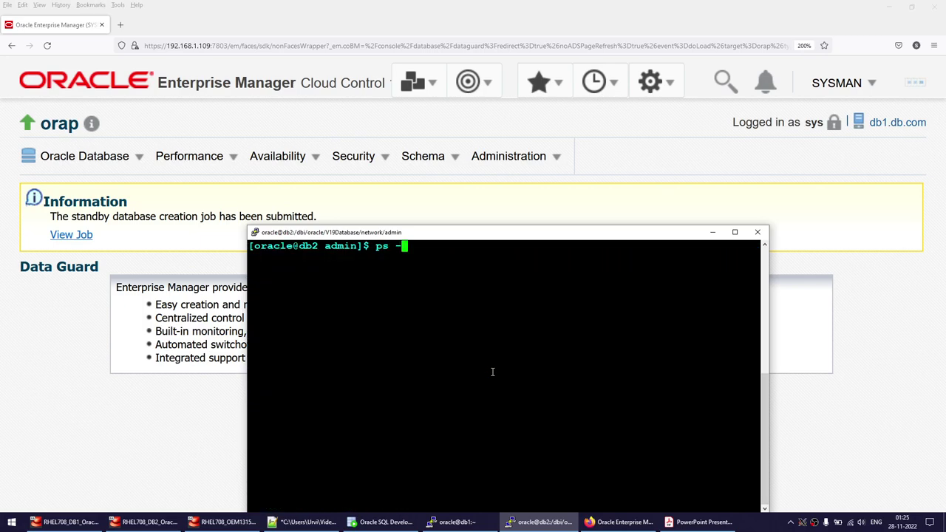
pyautogui.write('ef | r')
pyautogui.press('BackSpace')
pyautogui.write('grep pmon')
pyautogui.press('Return')
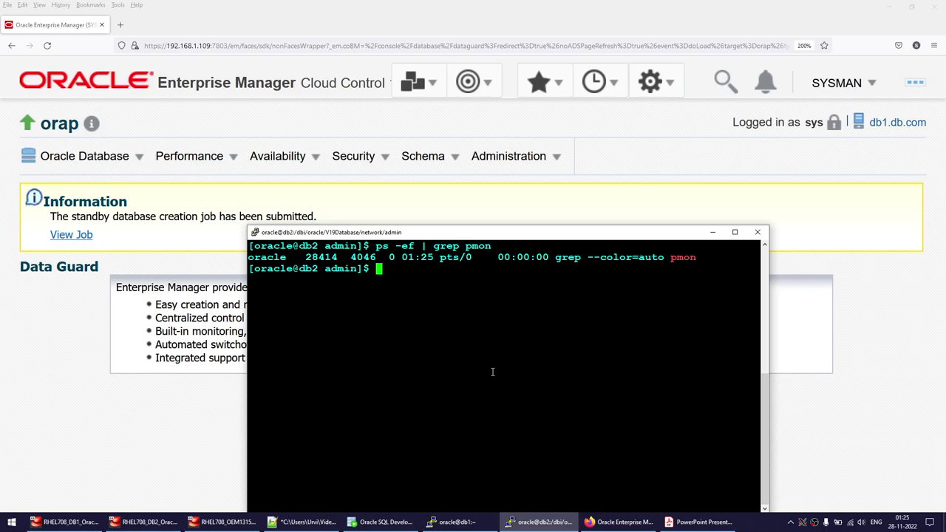
pyautogui.press('Up')
pyautogui.press('Return')
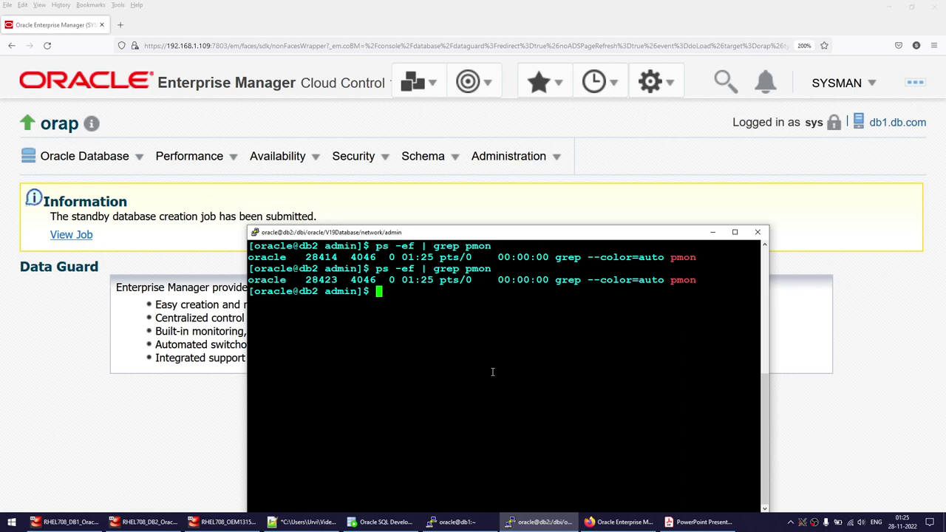
pyautogui.press('Up')
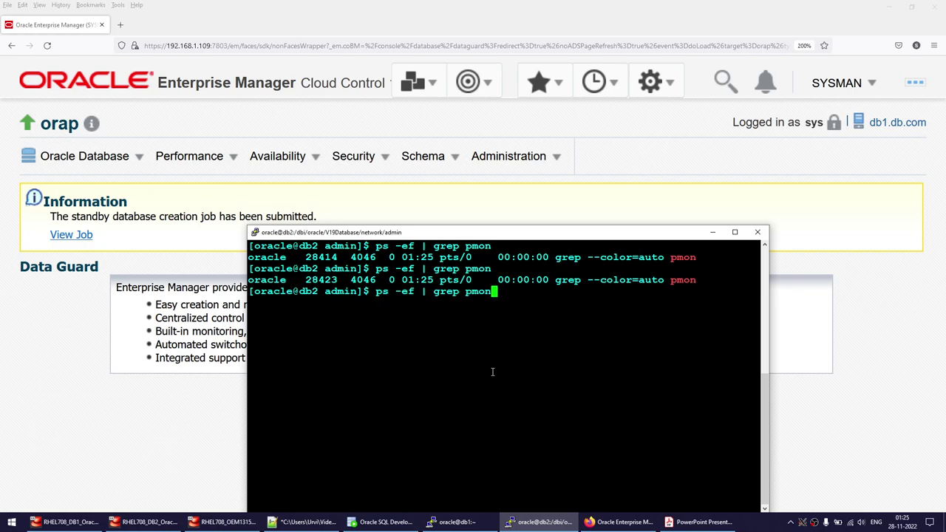
pyautogui.press('Return')
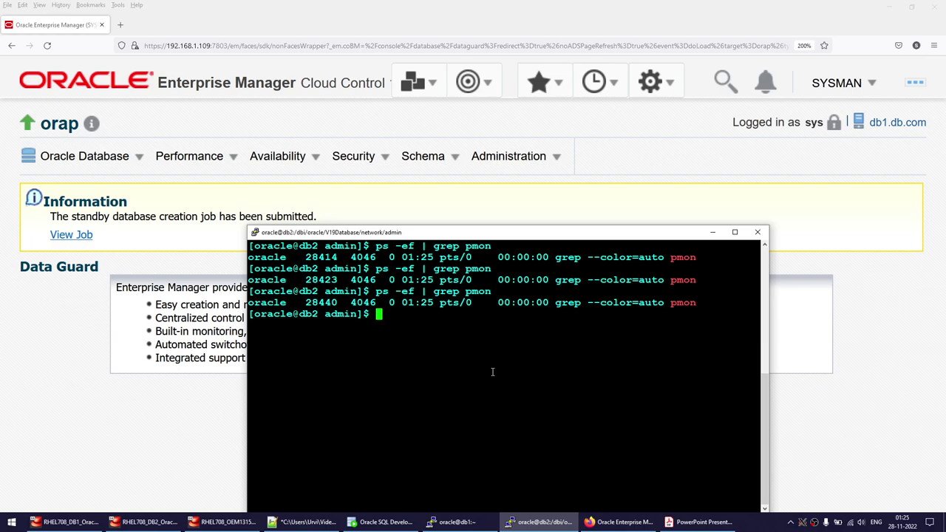
pyautogui.click(891, 7)
# - Open a new db2 PuTTY session and arrange the terminal windows
pyautogui.click(843, 43)
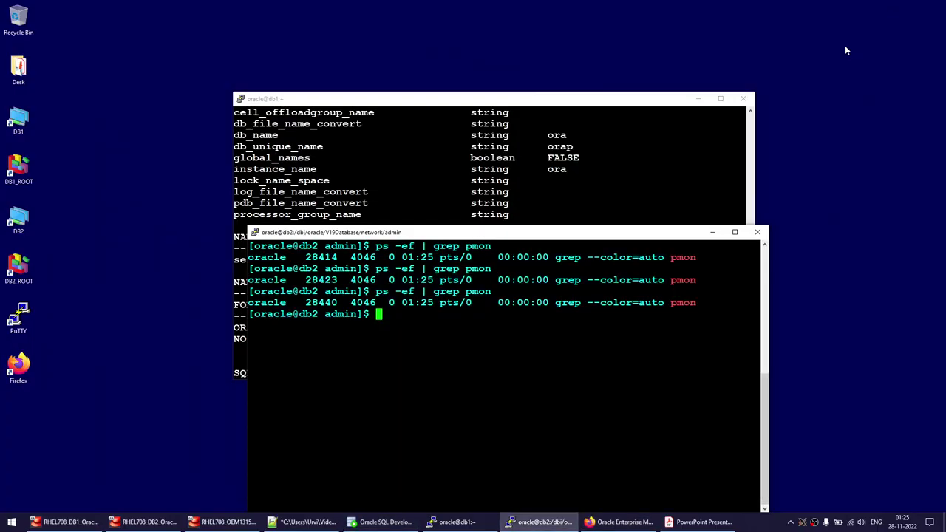
pyautogui.click(698, 99)
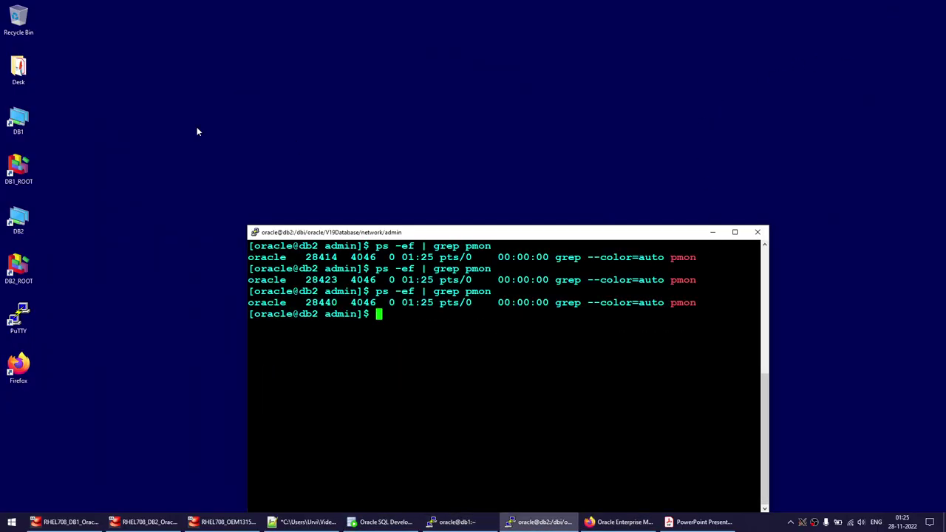
pyautogui.doubleClick(19, 218)
pyautogui.moveTo(280, 26); pyautogui.dragTo(506, 313)
pyautogui.moveTo(499, 229); pyautogui.dragTo(500, 74)
pyautogui.click(471, 345)
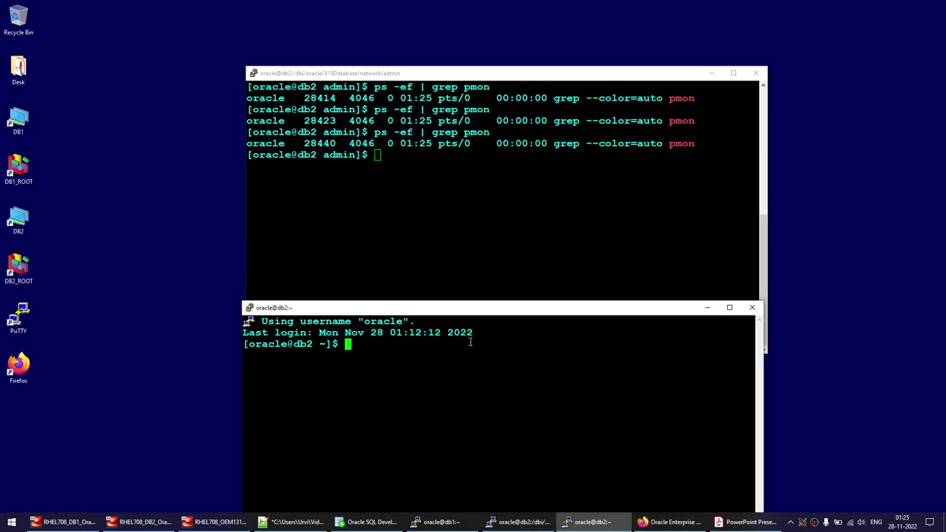
pyautogui.moveTo(494, 311); pyautogui.dragTo(506, 257)
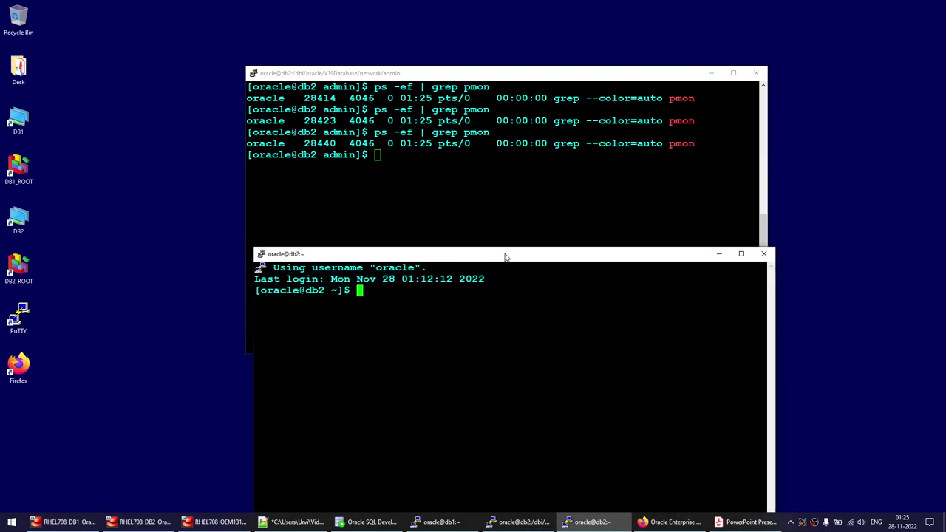
# - Run 'select value from v$diag_info;' in SQL Developer and copy the trace directory path
pyautogui.click(367, 521)
pyautogui.click(536, 198)
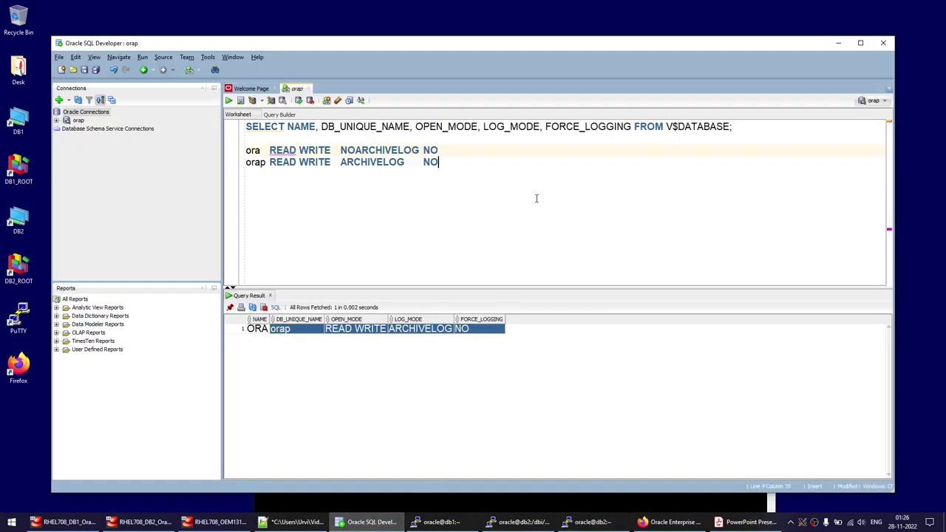
pyautogui.write('select va')
pyautogui.press('Escape')
pyautogui.write('lue ')
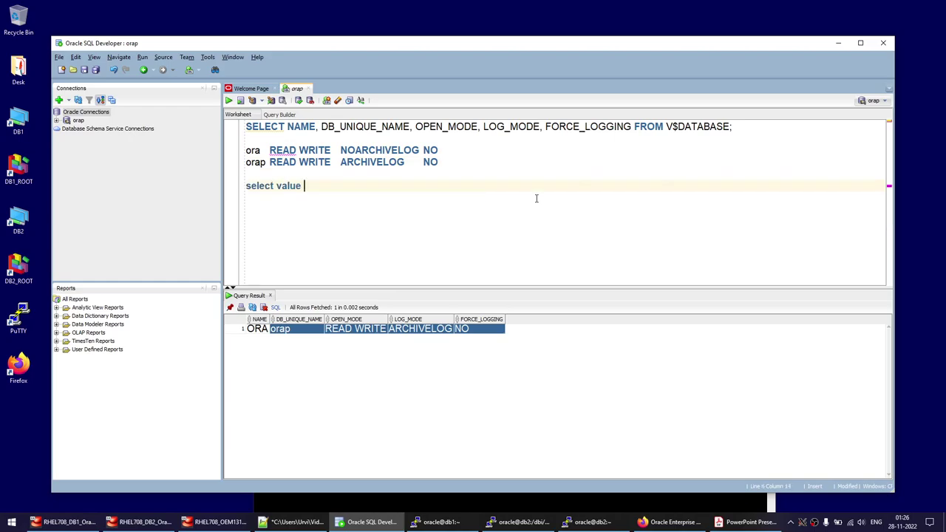
pyautogui.write('from v$diag_info;')
pyautogui.hotkey('shift', 'Home')
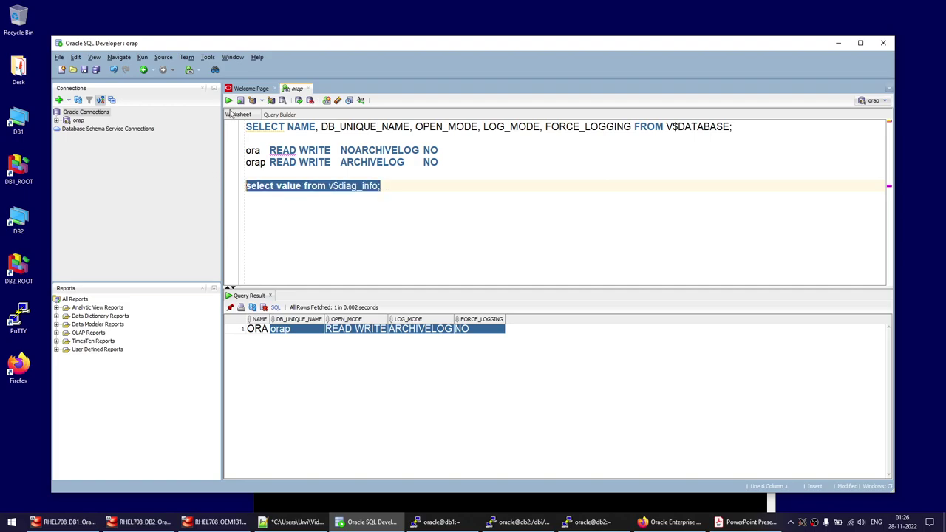
pyautogui.click(230, 103)
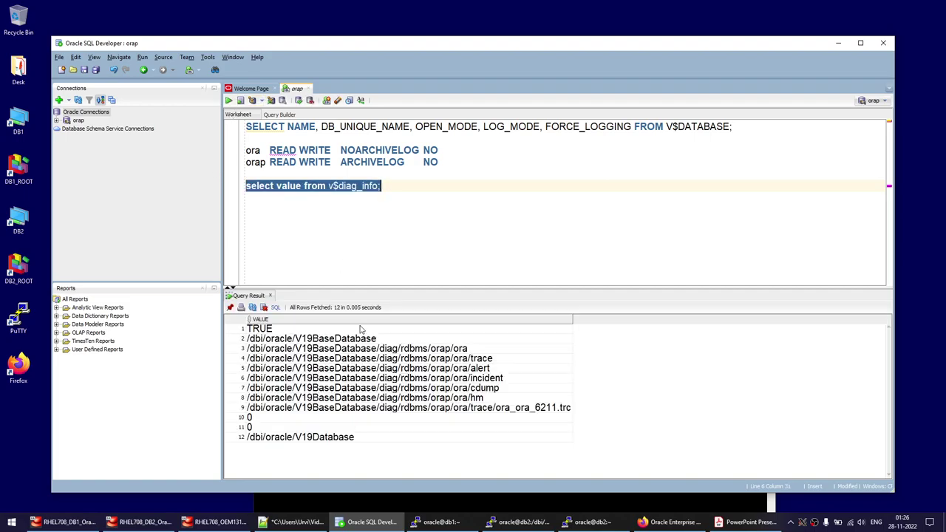
pyautogui.click(476, 360)
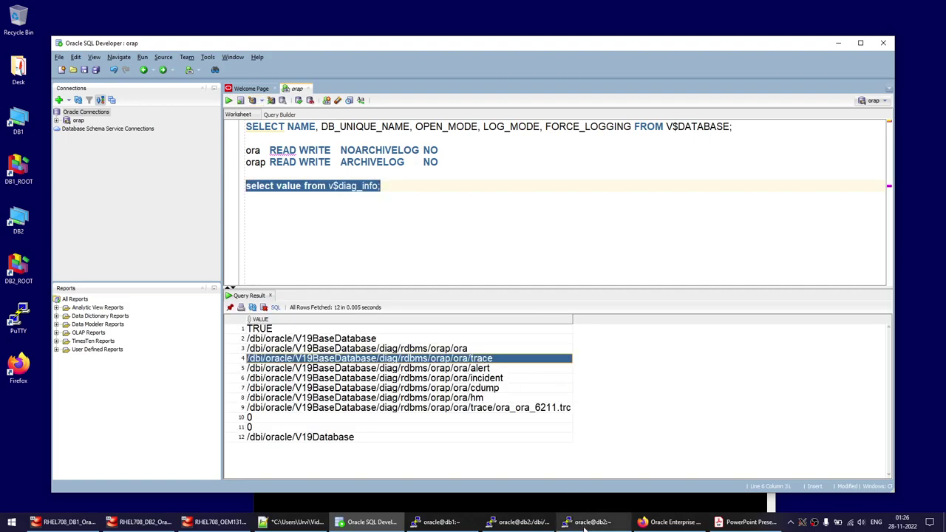
pyautogui.click(589, 522)
# - Change into the oras trace directory on db2 and list the alert* files
pyautogui.write('cd')
pyautogui.rightClick(506, 326)
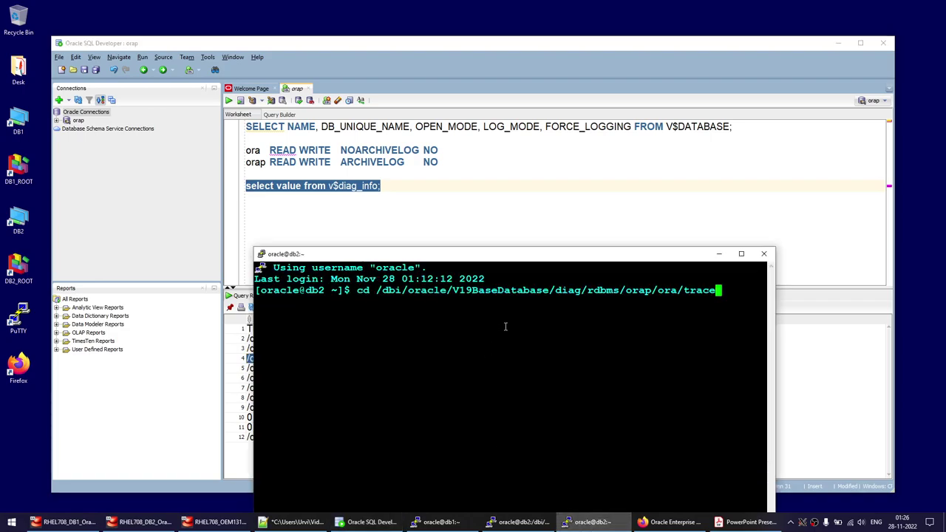
pyautogui.press('Left')
pyautogui.press('Left')
pyautogui.press('Left')
pyautogui.press('Left')
pyautogui.press('Left')
pyautogui.press('Left')
pyautogui.press('Left')
pyautogui.press('Left')
pyautogui.press('Left')
pyautogui.press('Left')
pyautogui.press('BackSpace')
pyautogui.write('s')
pyautogui.press('Return')
pyautogui.write('ls ')
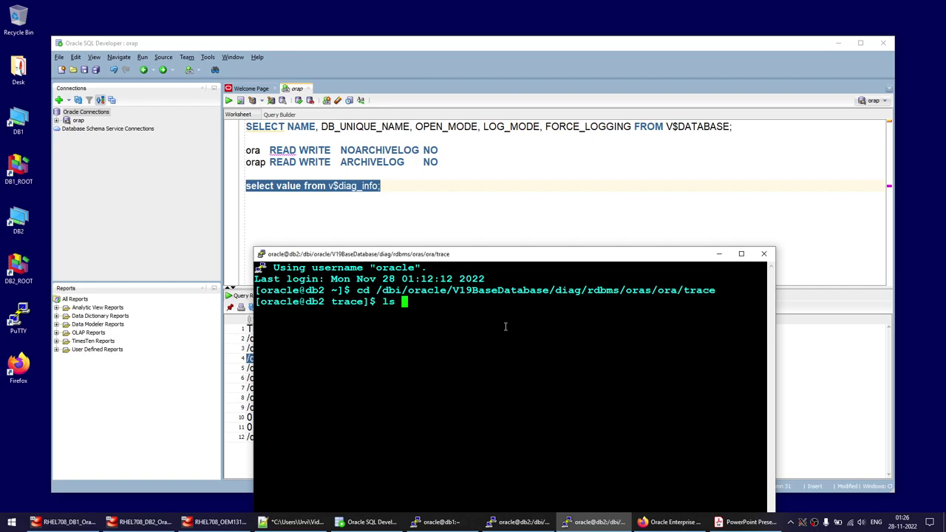
pyautogui.write('-l alert*')
pyautogui.press('Return')
# - Follow the standby alert log with 'tail -f alert_ora.log'
pyautogui.doubleClick(565, 312)
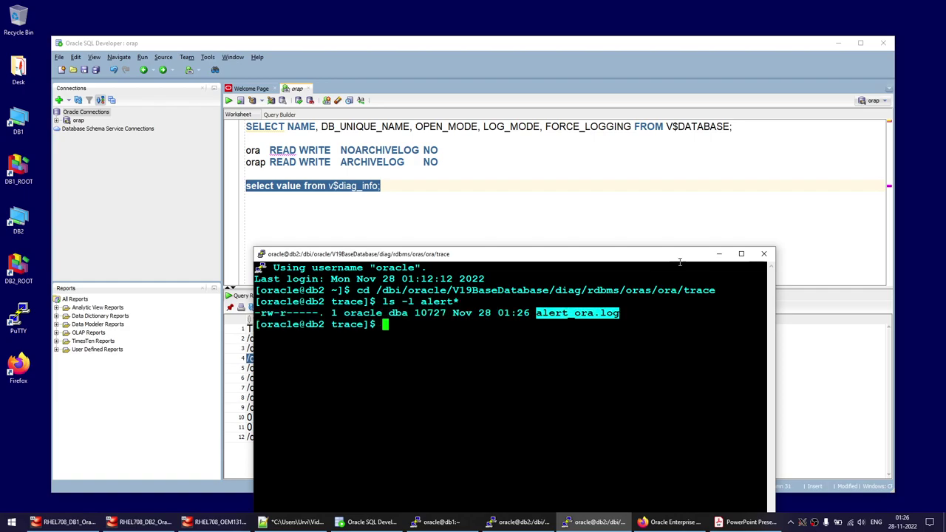
pyautogui.write('clear')
pyautogui.press('Return')
pyautogui.write('tail -f')
pyautogui.rightClick(687, 275)
pyautogui.press('Return')
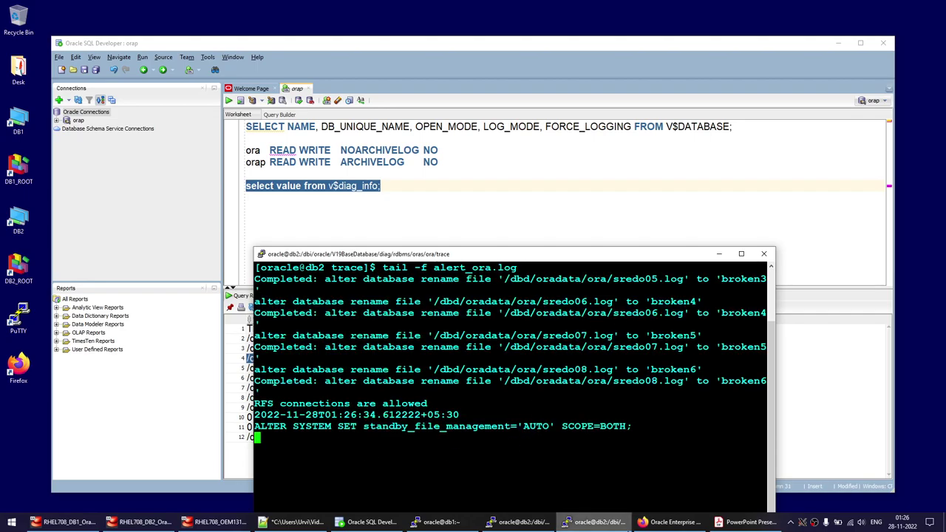
# - Rerun the pmon check to find ora_pmon_ora running, then show page 2 of the OEM slides
pyautogui.click(520, 521)
pyautogui.press('Up')
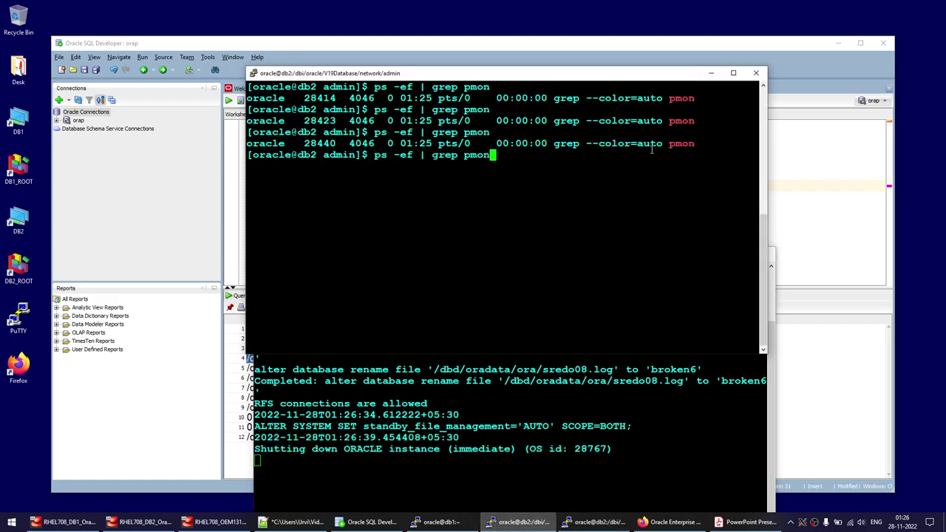
pyautogui.press('Return')
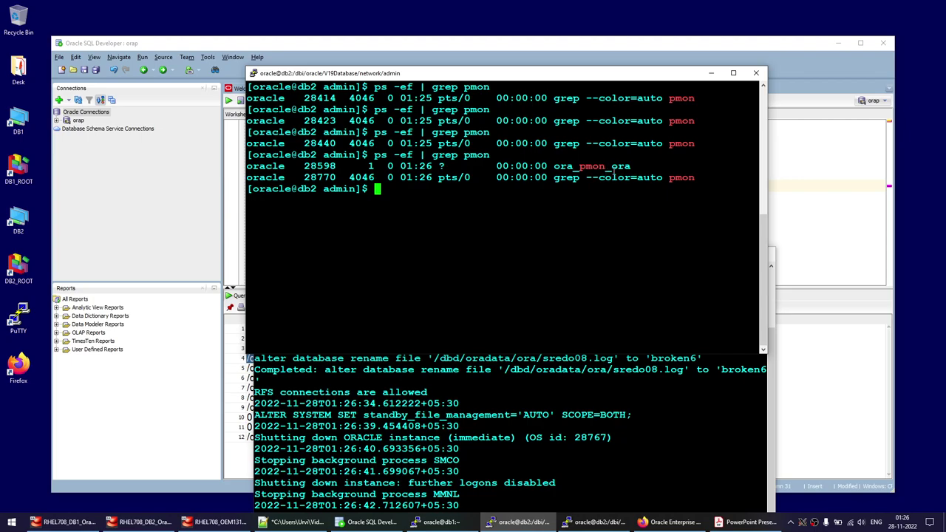
pyautogui.click(559, 374)
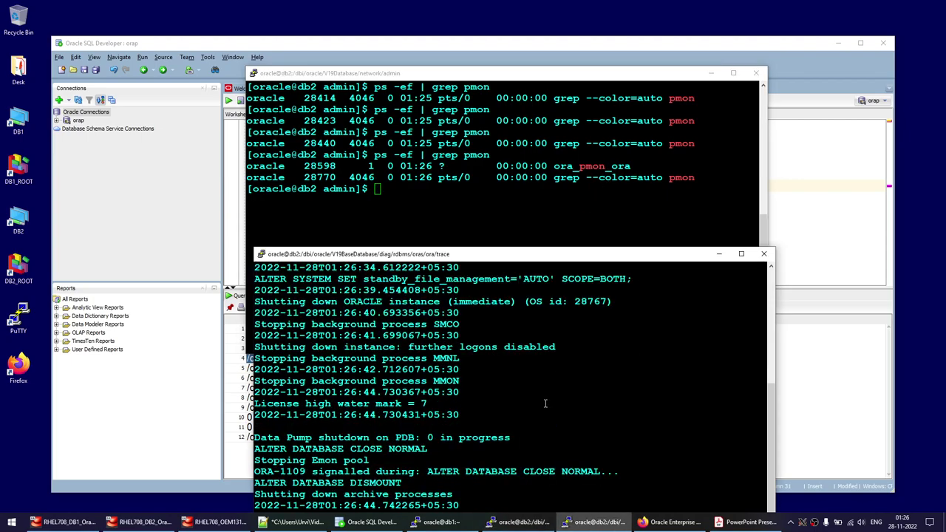
pyautogui.moveTo(508, 263); pyautogui.dragTo(499, 225)
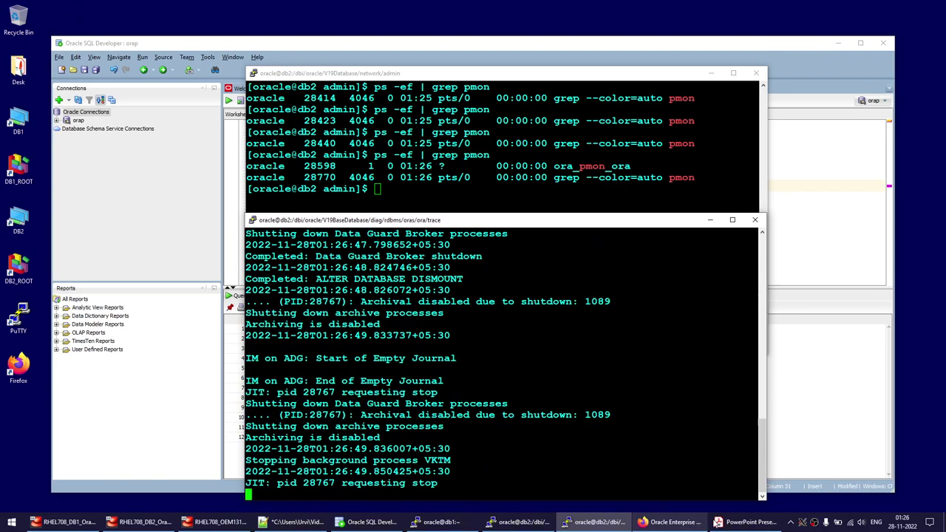
pyautogui.click(747, 522)
pyautogui.press('Left')
pyautogui.press('Left')
pyautogui.press('Left')
pyautogui.press('Left')
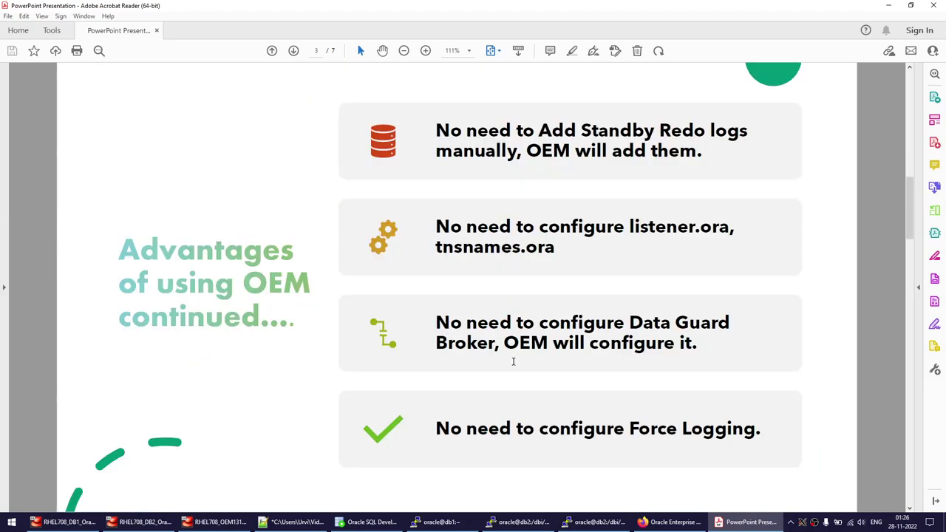
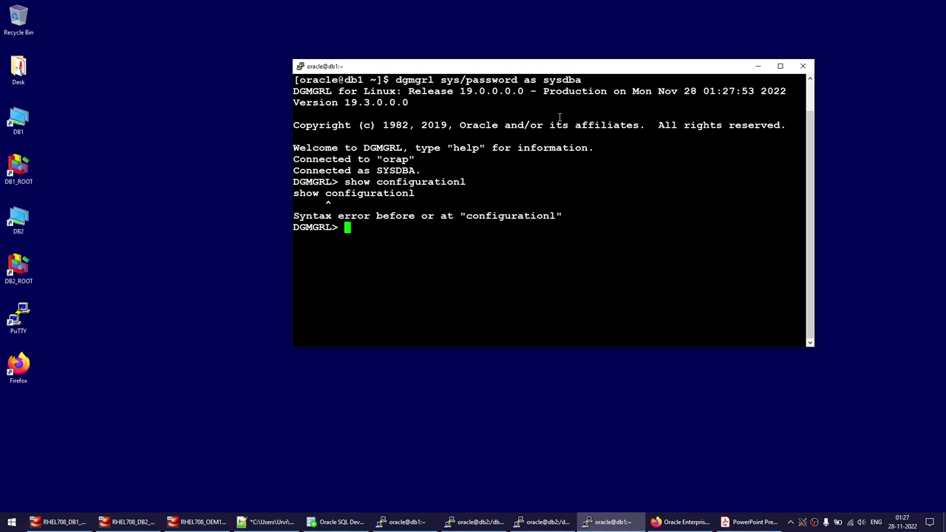
# - Run show configuration; to show orap as primary and oras as disabled standby, then bring up the db2 trace log
pyautogui.write('show configuration;')
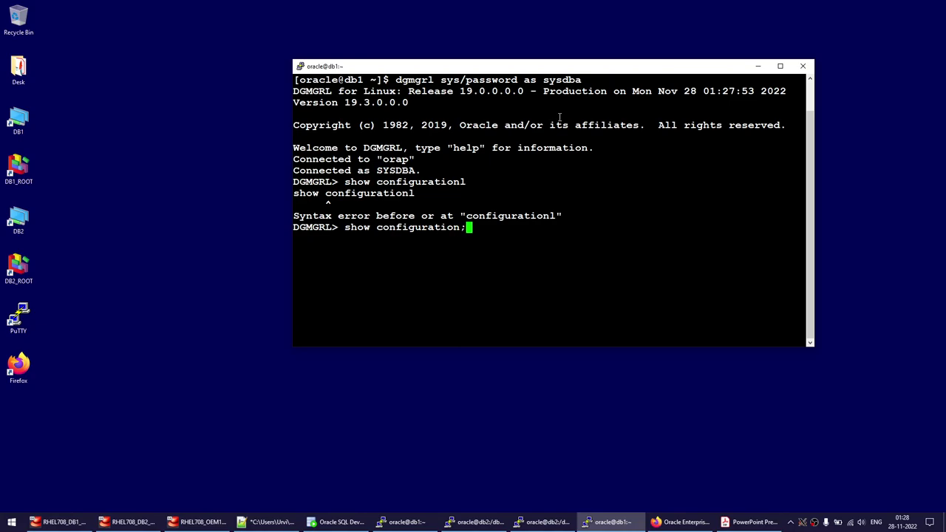
pyautogui.press('Return')
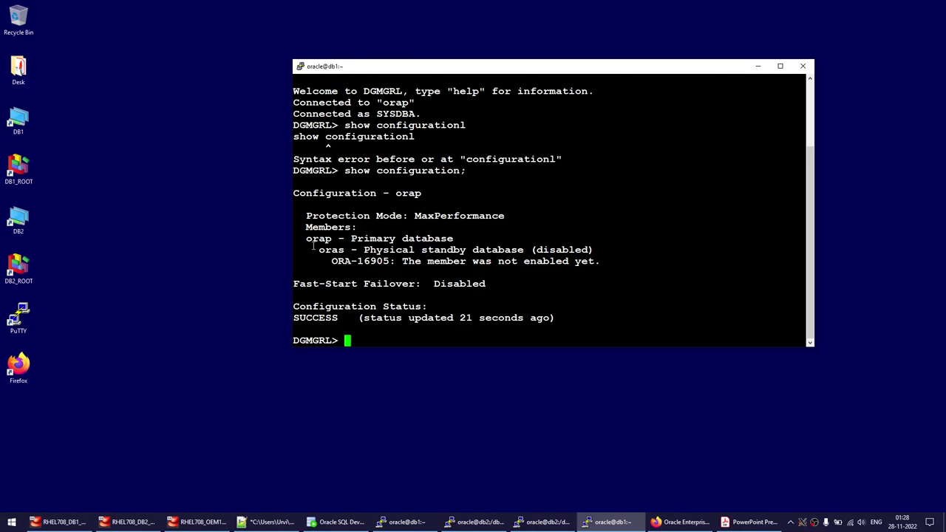
pyautogui.moveTo(307, 239); pyautogui.dragTo(467, 241)
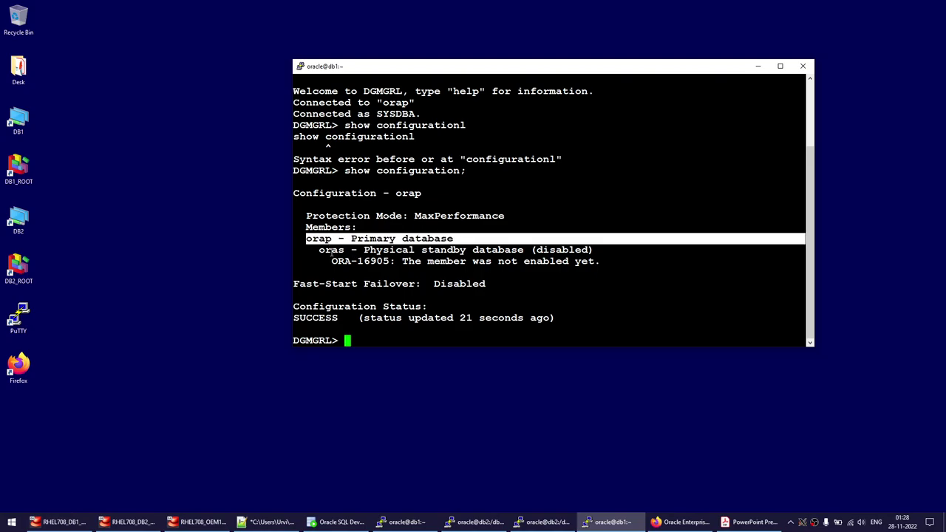
pyautogui.moveTo(320, 249); pyautogui.dragTo(589, 250)
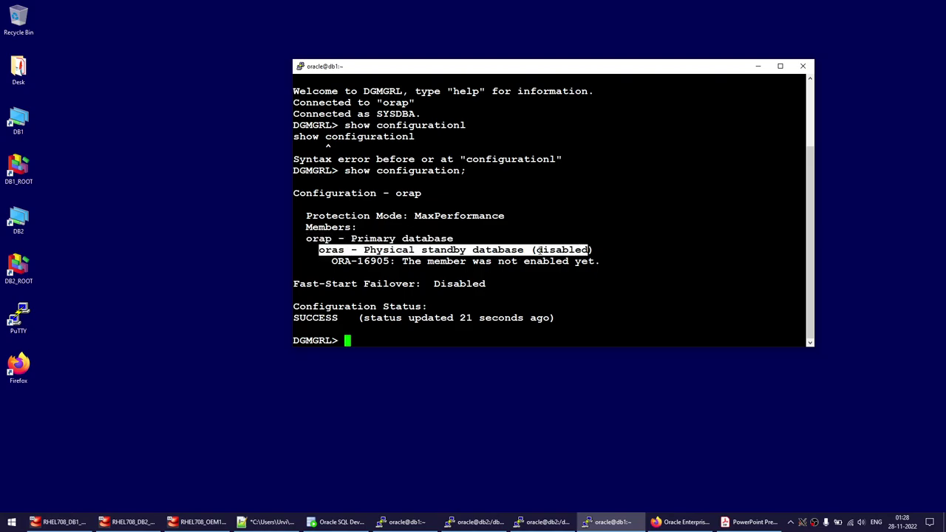
pyautogui.moveTo(370, 262); pyautogui.dragTo(598, 262)
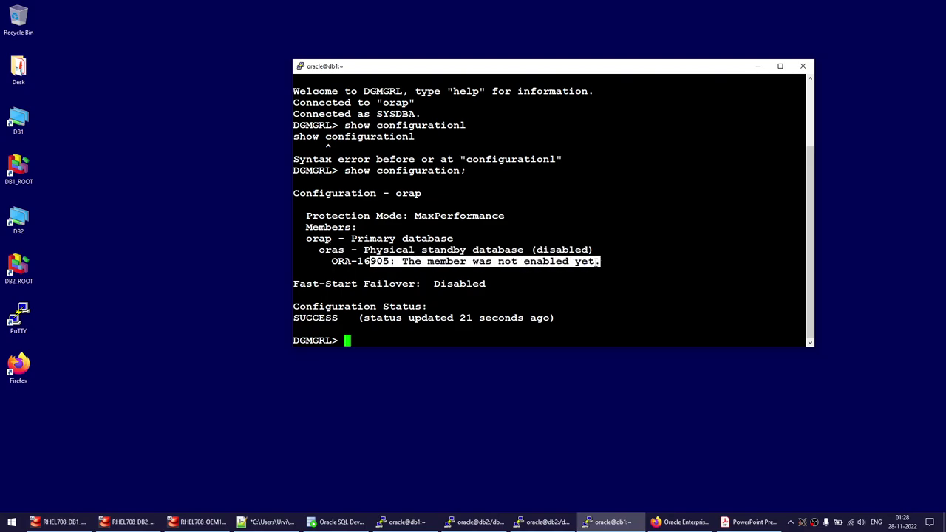
pyautogui.click(526, 521)
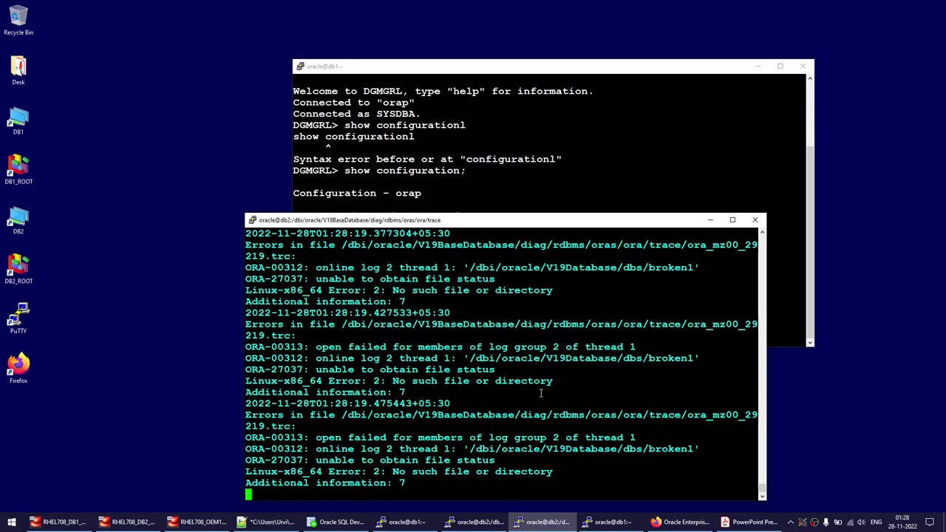
# - Rearrange the PuTTY broker and trace-log windows side by side
pyautogui.moveTo(579, 224)
pyautogui.mouseDown()
pyautogui.moveTo(570, 205)
pyautogui.moveTo(621, 195)
pyautogui.mouseUp()
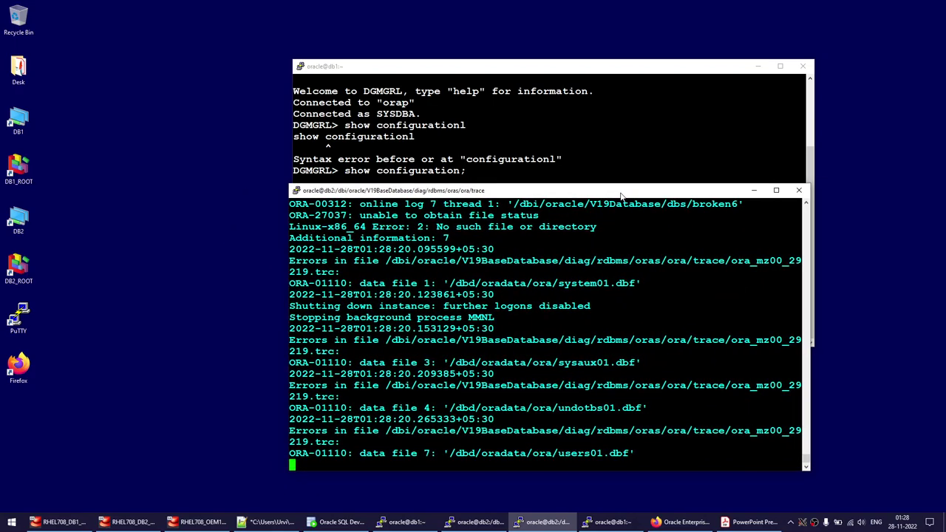
pyautogui.click(602, 68)
pyautogui.moveTo(602, 68); pyautogui.dragTo(592, 69)
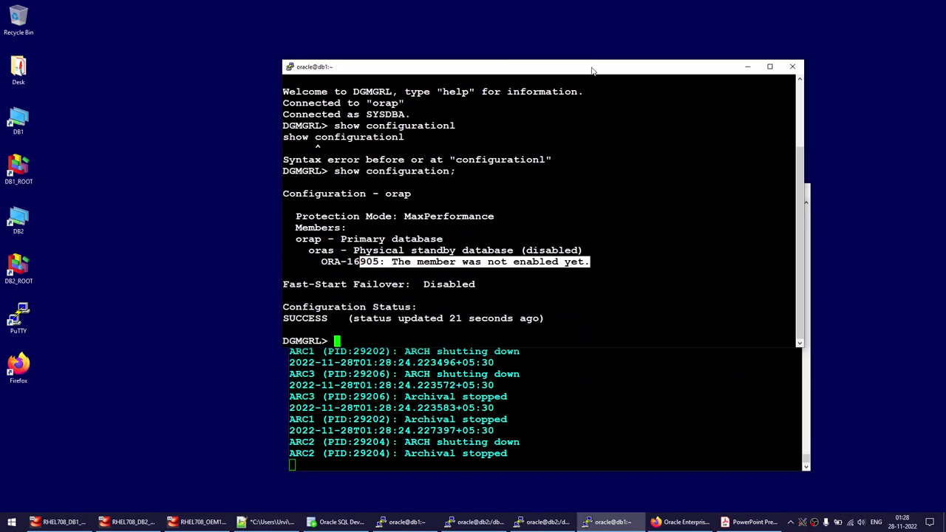
pyautogui.click(607, 378)
pyautogui.moveTo(591, 195); pyautogui.dragTo(585, 195)
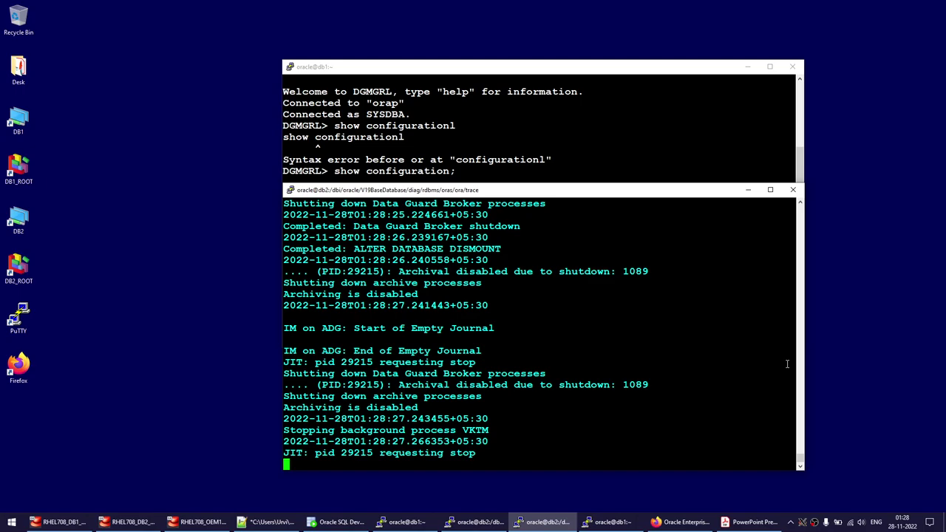
# - Close the Acrobat presentation slides and the db2 trace-log PuTTY session
pyautogui.click(752, 522)
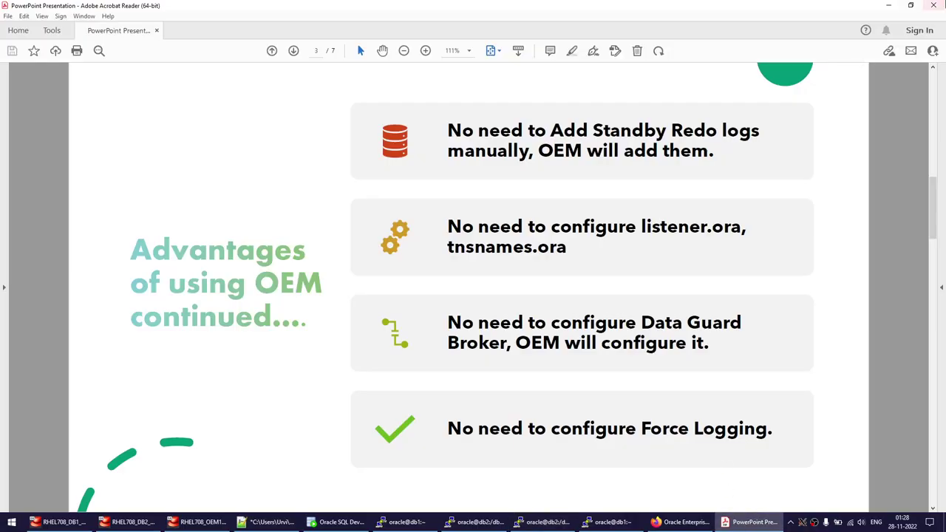
pyautogui.click(932, 5)
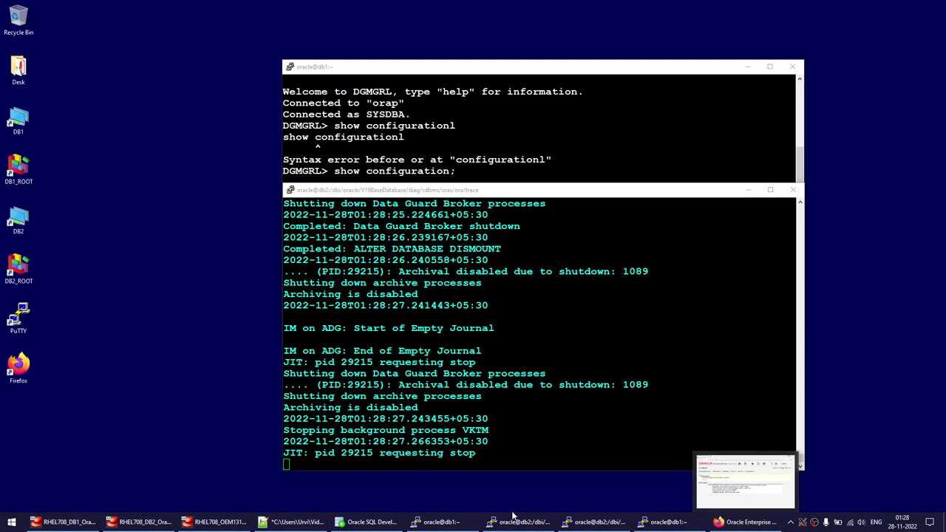
pyautogui.click(854, 481)
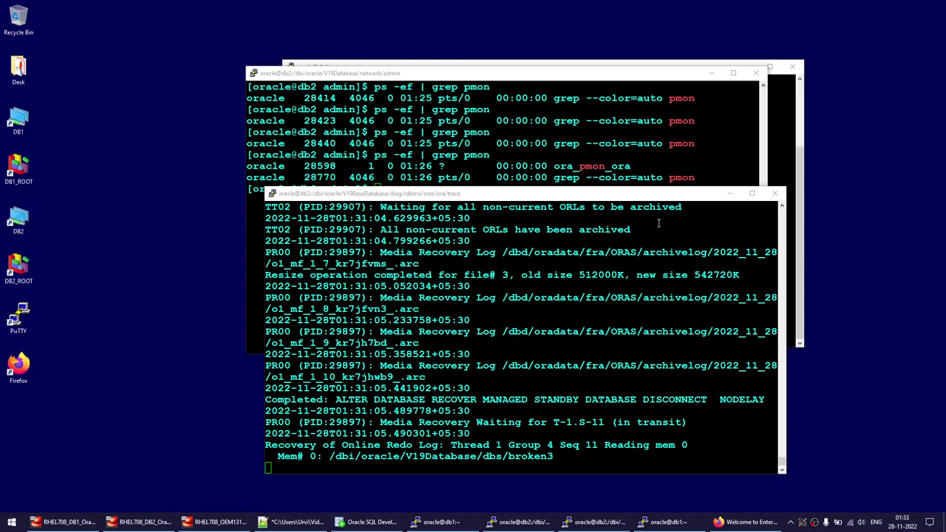
pyautogui.click(775, 193)
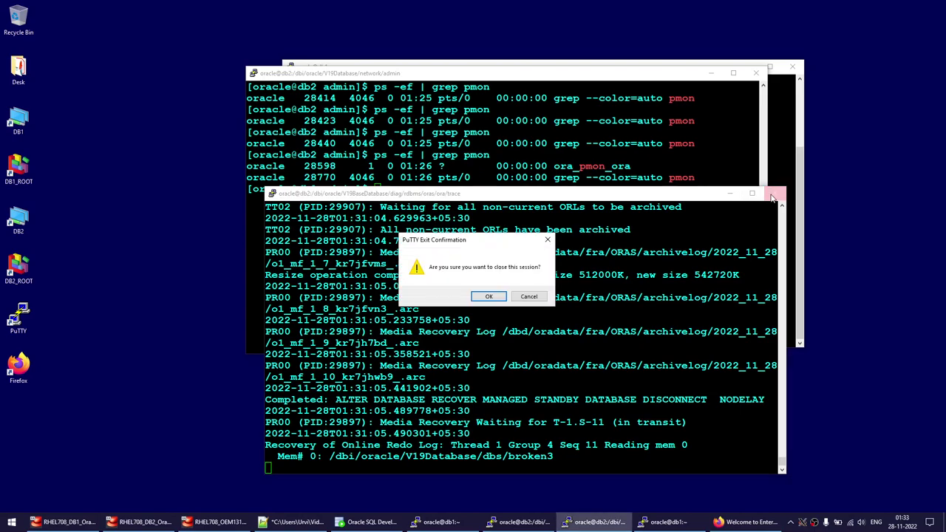
pyautogui.click(488, 295)
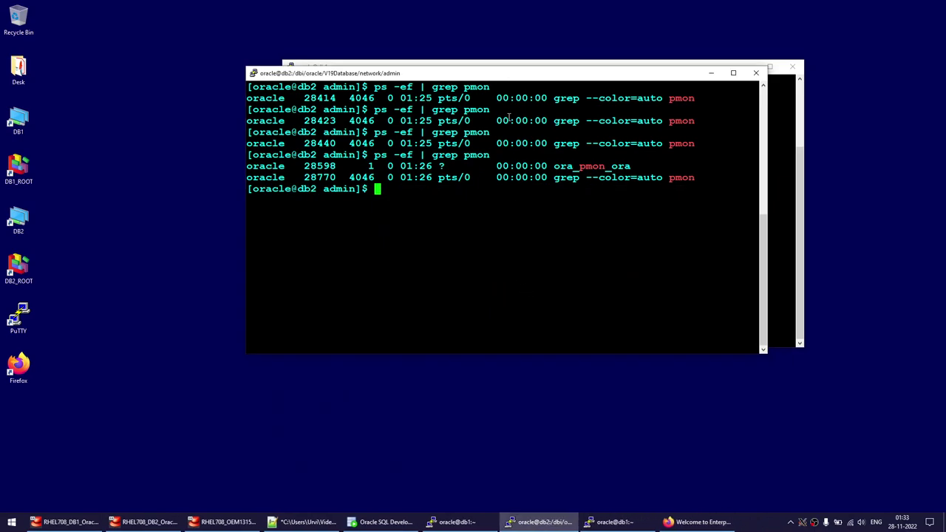
# - Create an oras connection from the orap details with a new hostname, then test, save and connect it
pyautogui.click(382, 522)
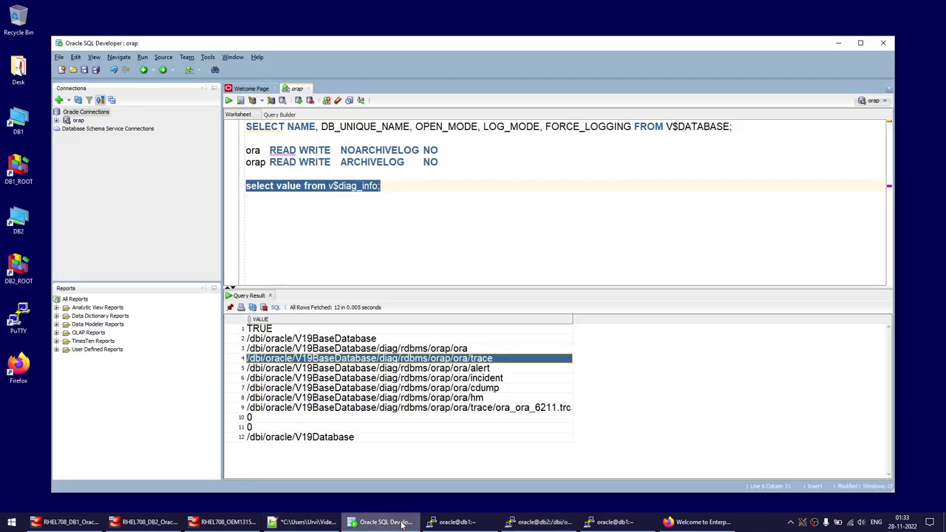
pyautogui.click(75, 120)
pyautogui.click(59, 100)
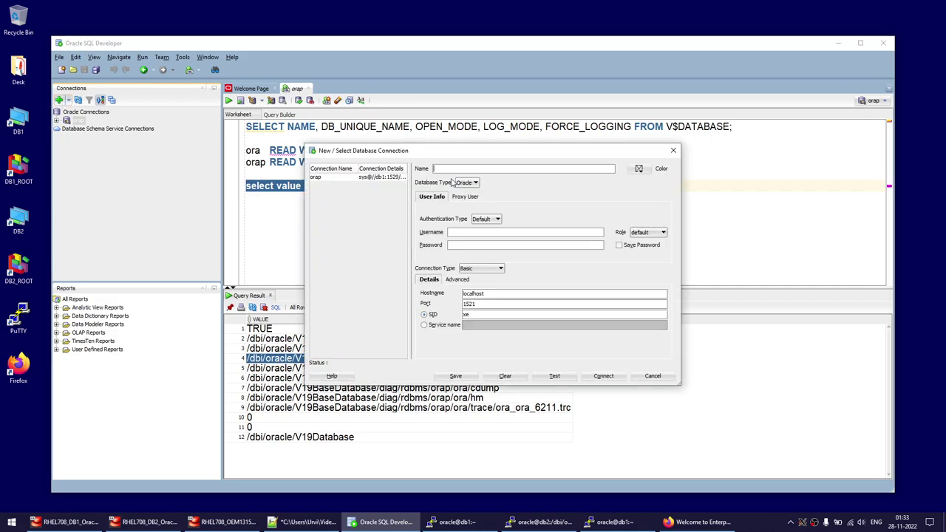
pyautogui.click(340, 178)
pyautogui.click(458, 169)
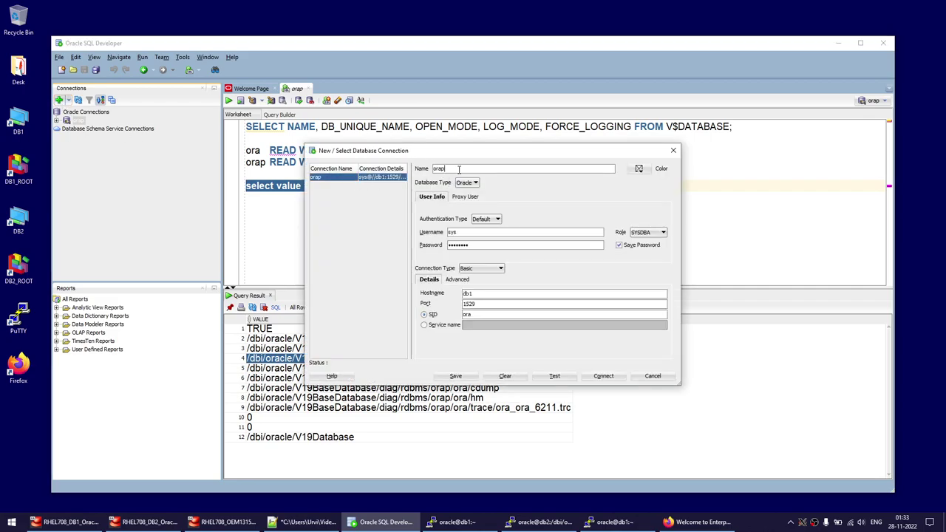
pyautogui.click(483, 293)
pyautogui.click(552, 379)
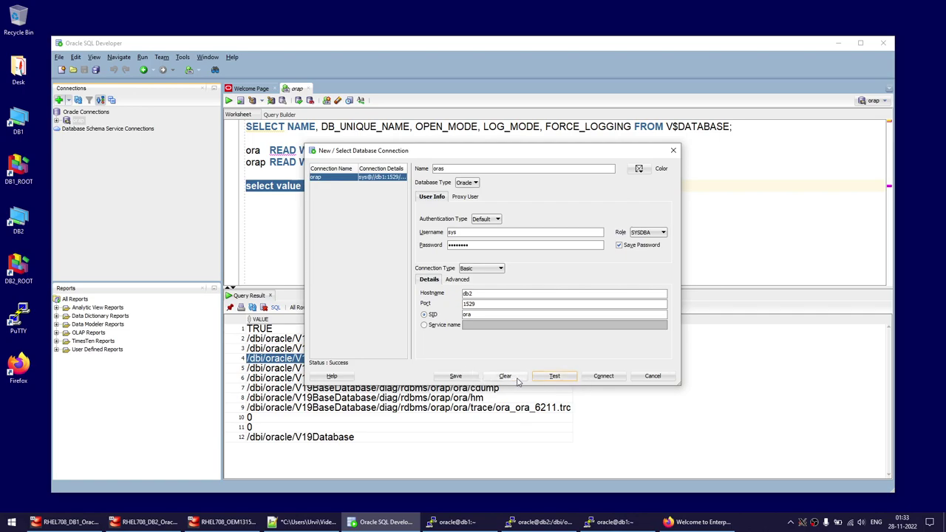
pyautogui.click(456, 376)
pyautogui.click(602, 376)
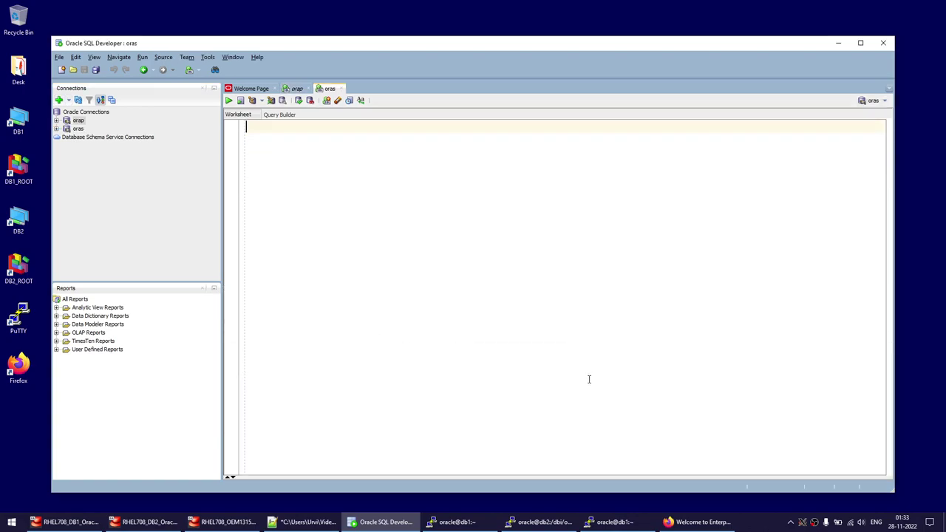
# - Run the V$DATABASE query on orap and paste its result row into worksheet line 5
pyautogui.click(296, 88)
pyautogui.moveTo(757, 126); pyautogui.dragTo(131, 126)
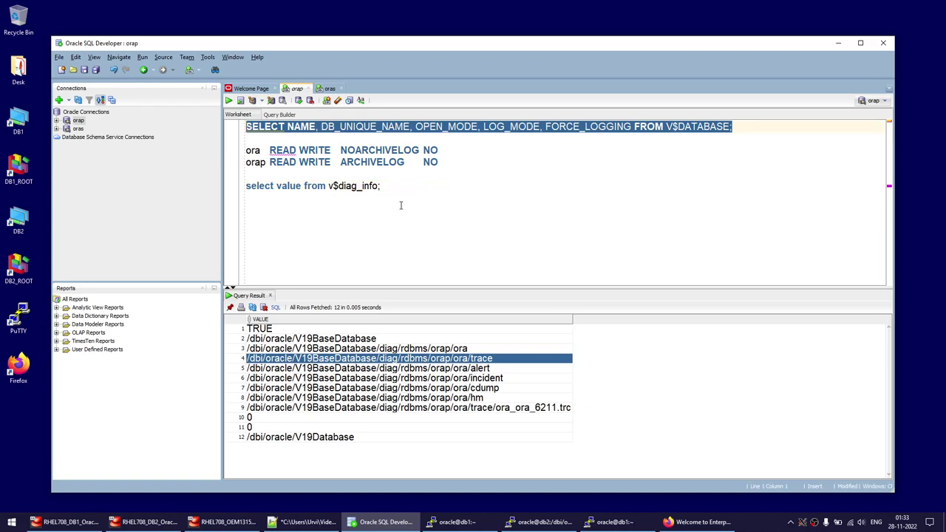
pyautogui.click(228, 100)
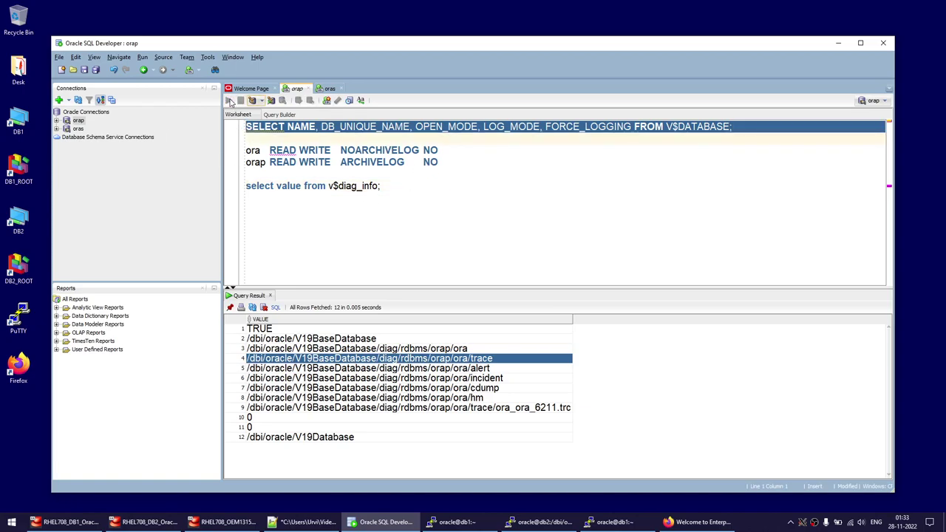
pyautogui.click(282, 331)
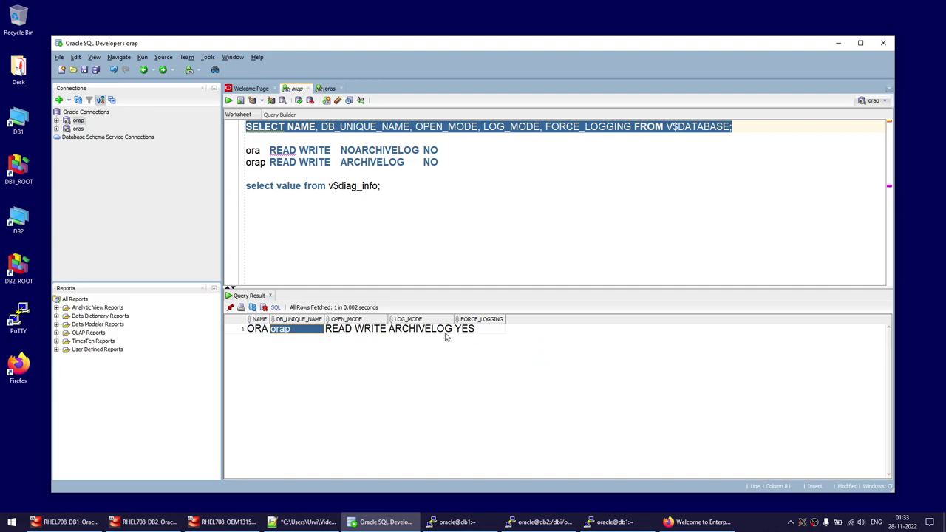
pyautogui.keyDown('shift'); pyautogui.click(465, 332); pyautogui.keyUp('shift')
pyautogui.hotkey('ctrl', 'c')
pyautogui.click(369, 174)
pyautogui.hotkey('ctrl', 'v')
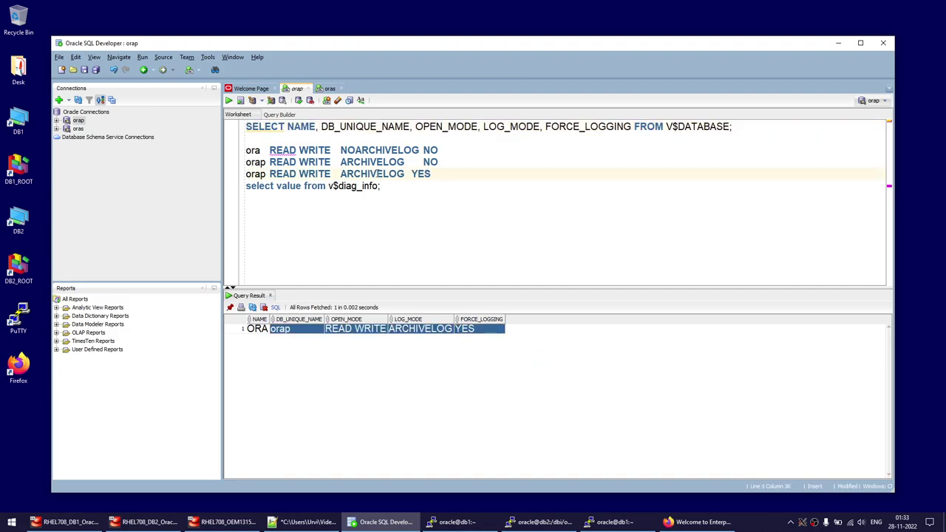
pyautogui.press('Left')
pyautogui.press('Left')
pyautogui.press('Left')
pyautogui.click(474, 331)
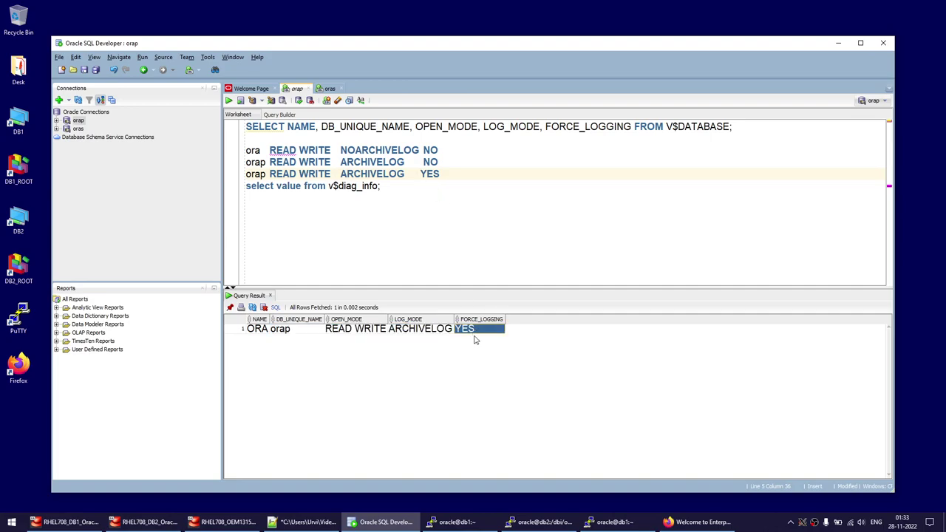
pyautogui.click(417, 176)
# - Run the same V$DATABASE query in the oras worksheet, showing oras as MOUNTED
pyautogui.tripleClick(735, 127)
pyautogui.click(329, 89)
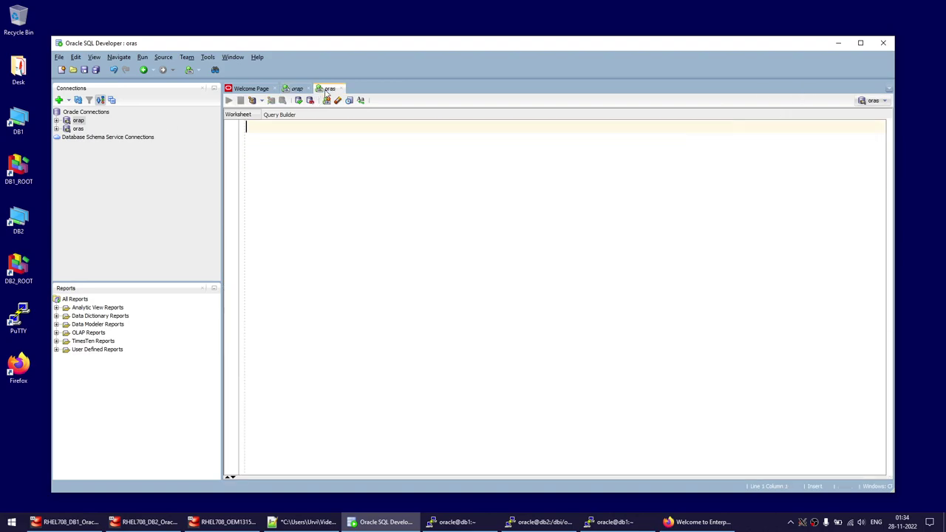
pyautogui.hotkey('ctrl', 'v')
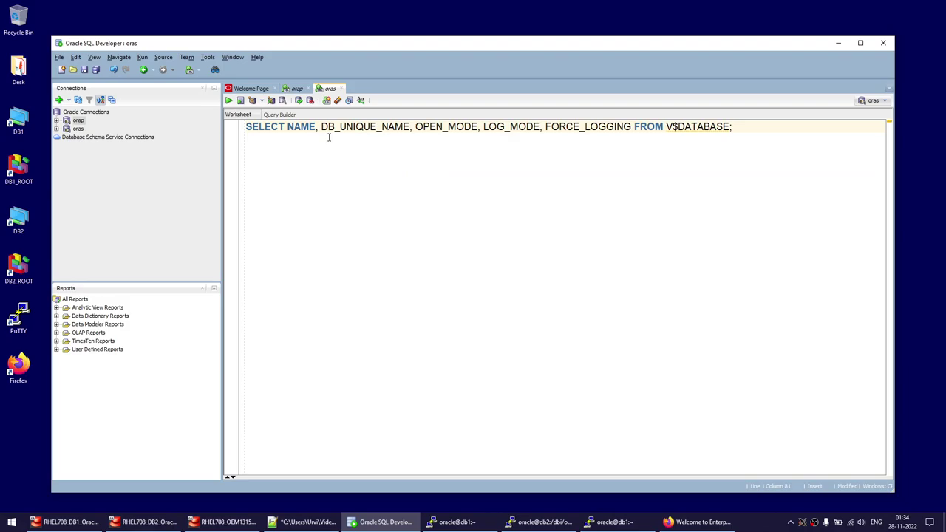
pyautogui.doubleClick(431, 127)
pyautogui.click(444, 204)
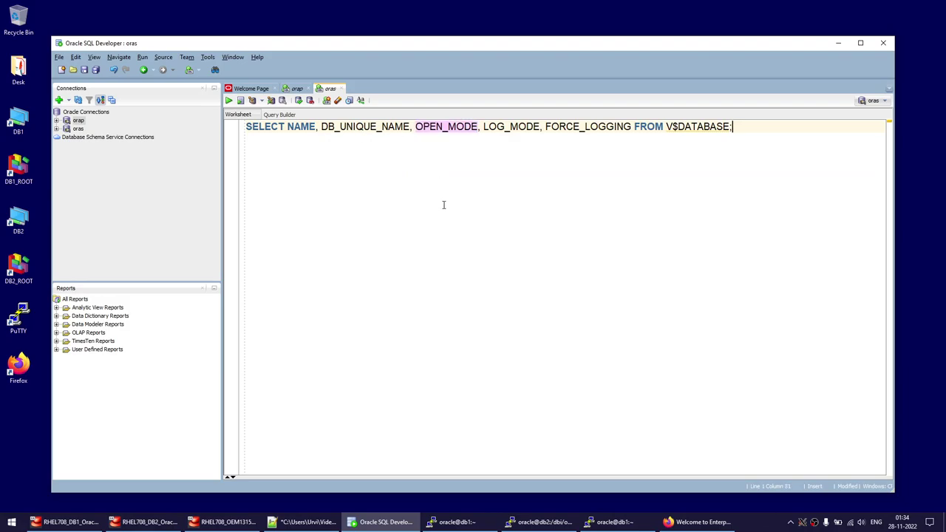
pyautogui.hotkey('ctrl', 'a')
pyautogui.click(229, 100)
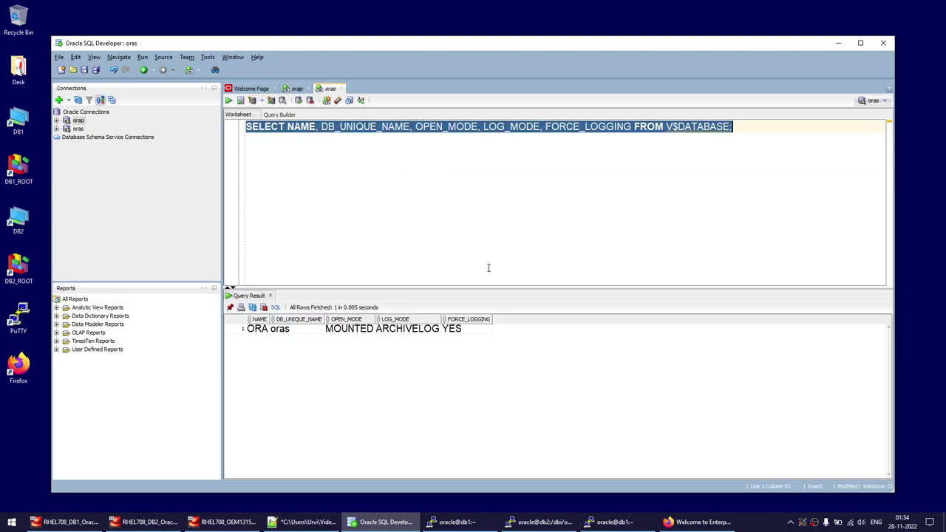
pyautogui.click(362, 331)
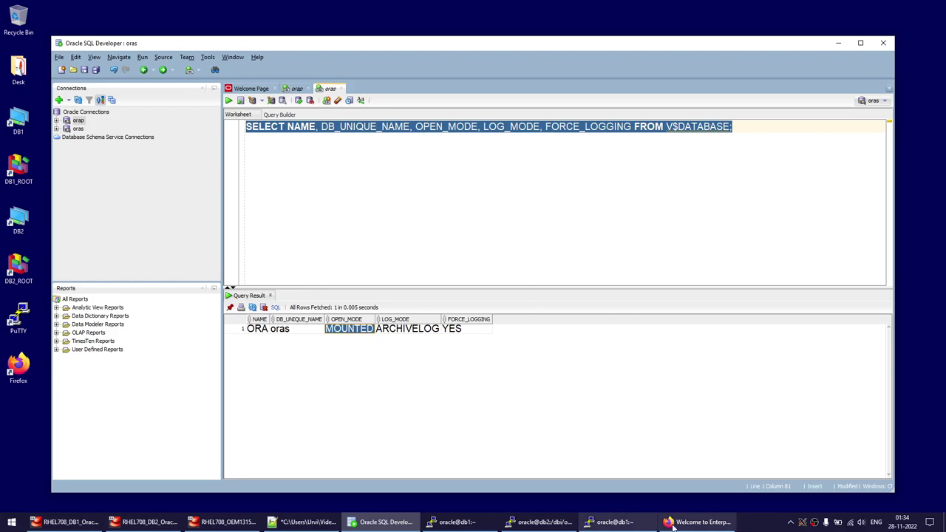
# - In Enterprise Manager, choose Targets > Databases to list orap and oras
pyautogui.click(694, 522)
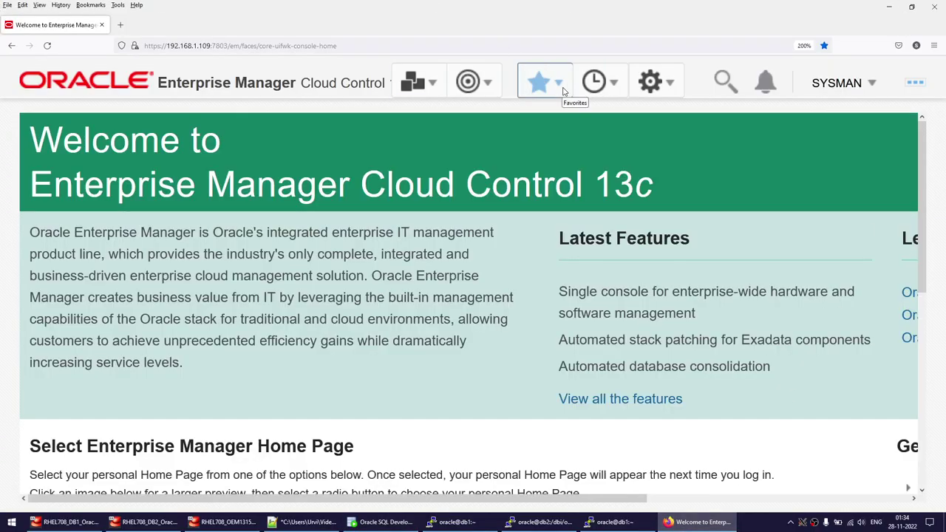
pyautogui.click(488, 85)
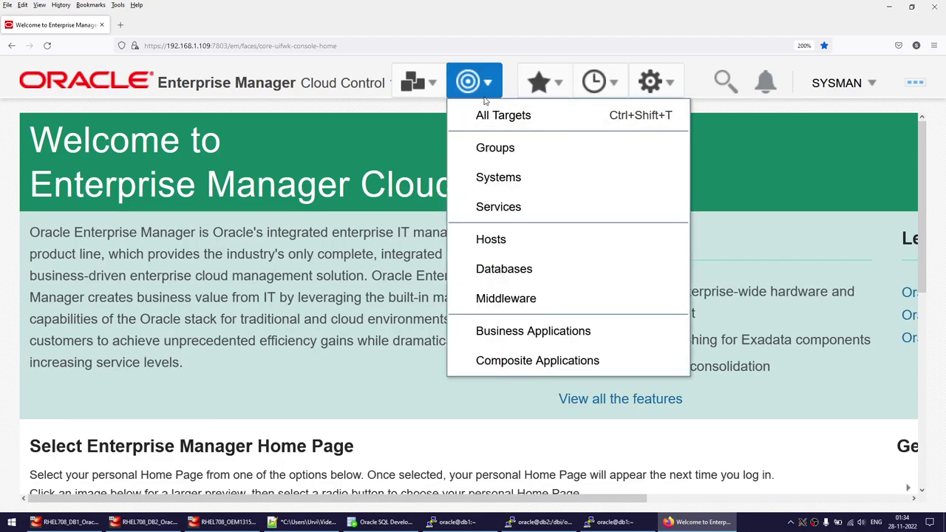
pyautogui.click(492, 271)
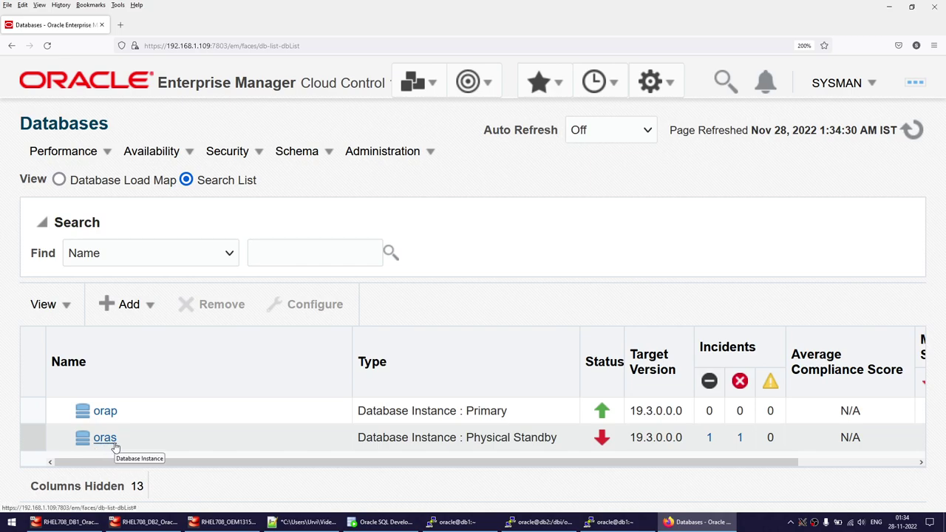
# - Rerun show configuration; in DGMGRL, highlight oras enabled with SUCCESS, then minimize PuTTY
pyautogui.click(594, 522)
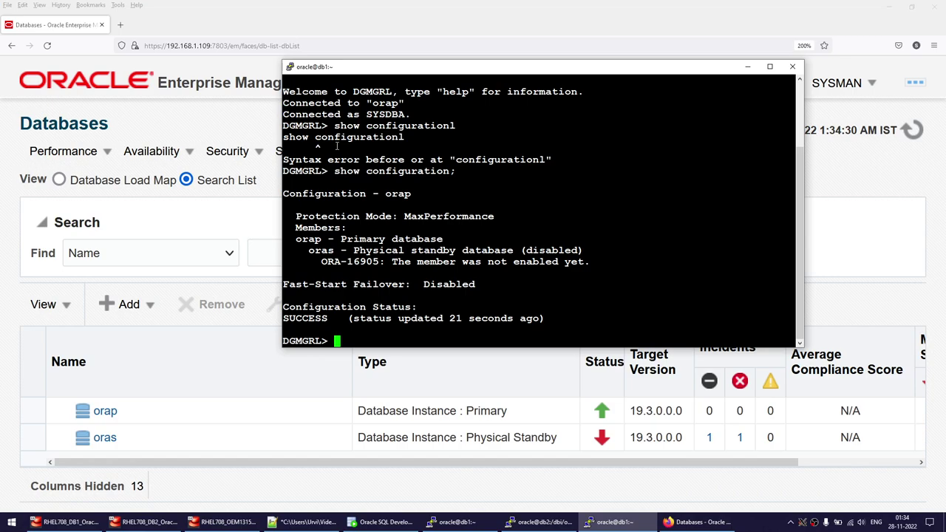
pyautogui.moveTo(335, 176); pyautogui.dragTo(470, 174)
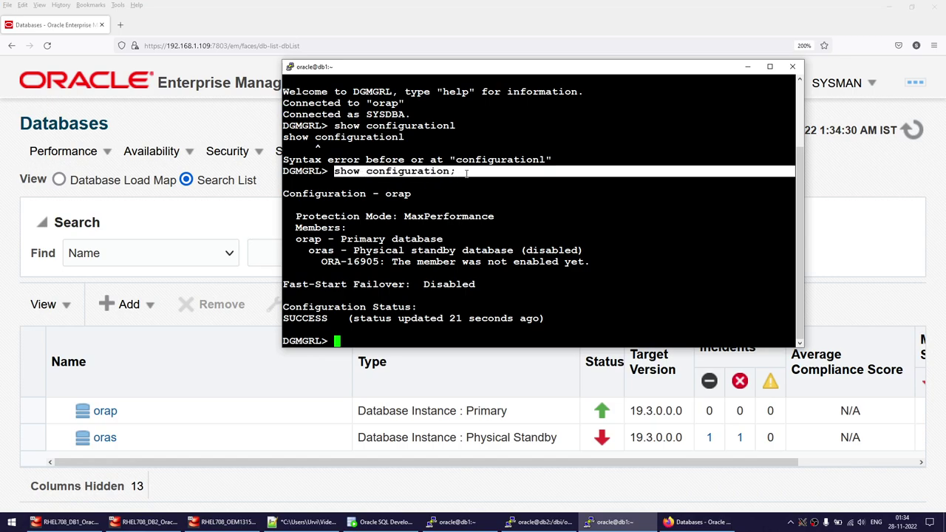
pyautogui.rightClick(470, 173)
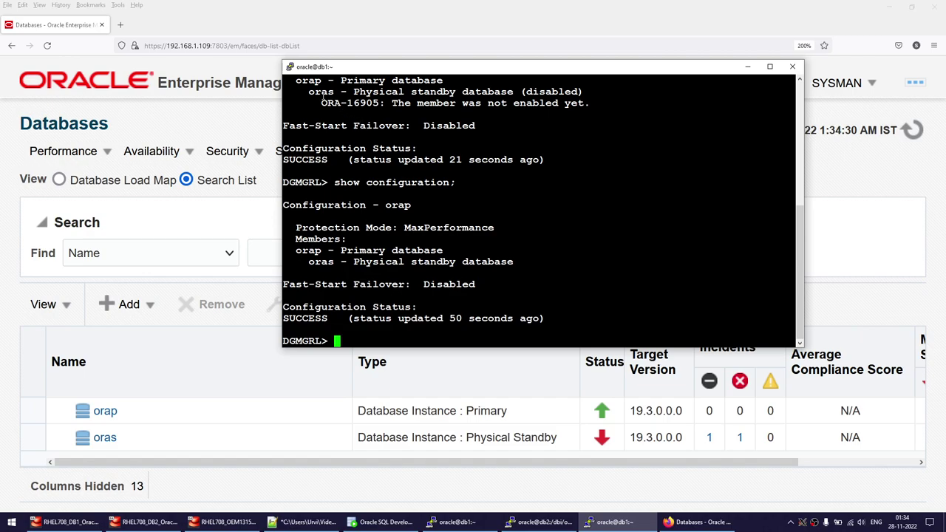
pyautogui.moveTo(308, 91); pyautogui.dragTo(595, 107)
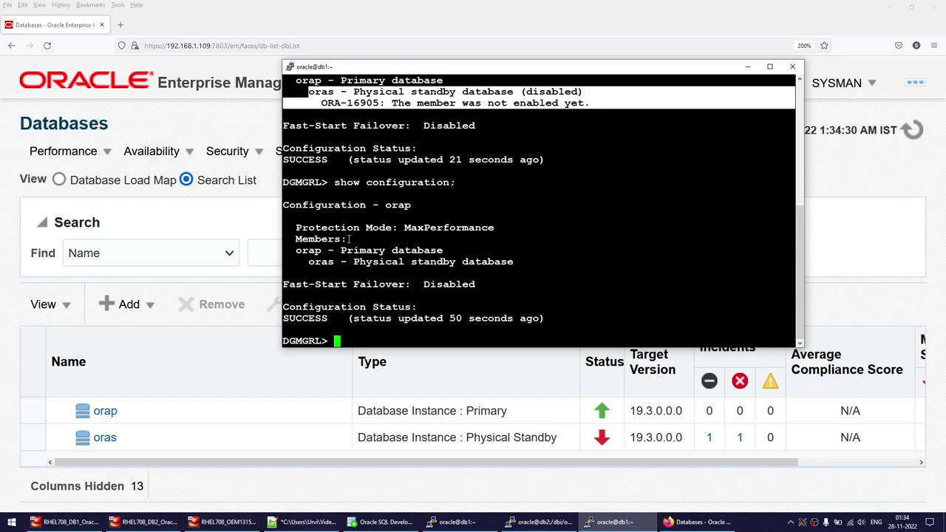
pyautogui.moveTo(298, 250); pyautogui.dragTo(510, 262)
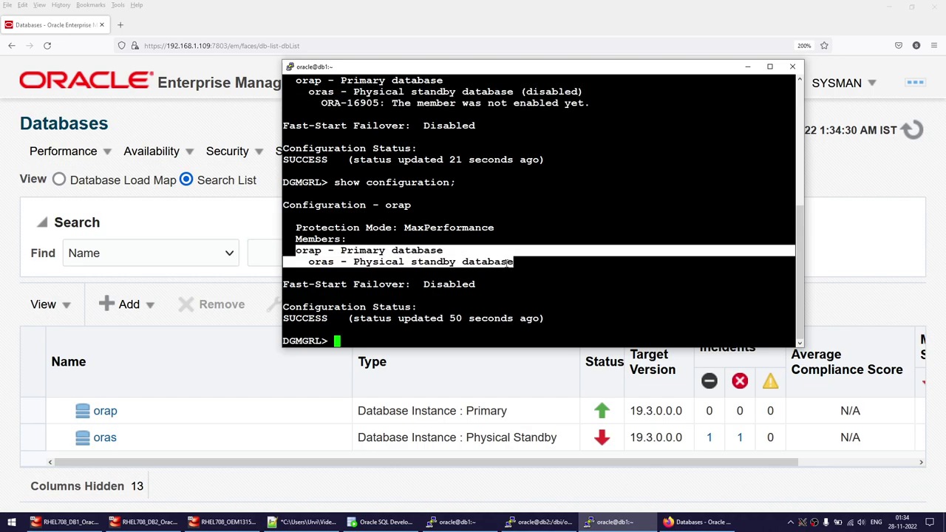
pyautogui.click(449, 242)
pyautogui.moveTo(284, 182); pyautogui.dragTo(498, 339)
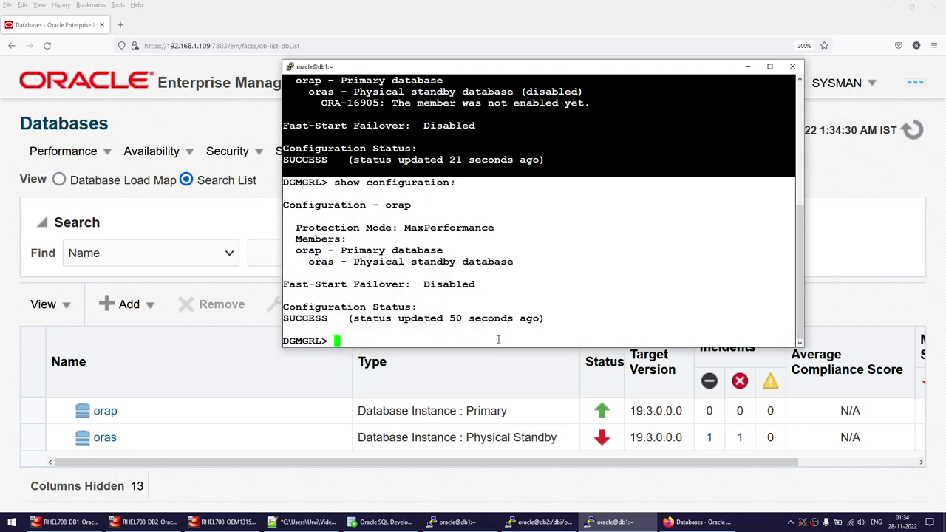
pyautogui.click(533, 305)
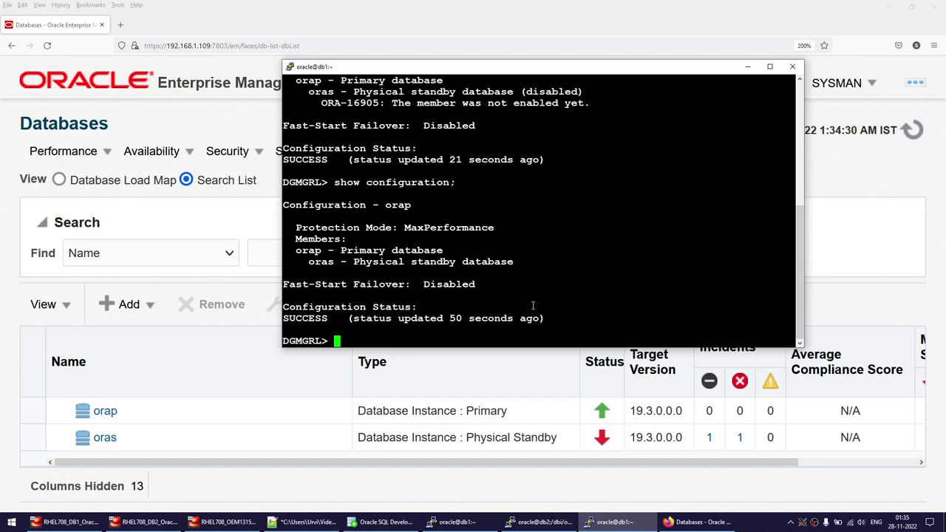
pyautogui.moveTo(293, 182); pyautogui.dragTo(557, 341)
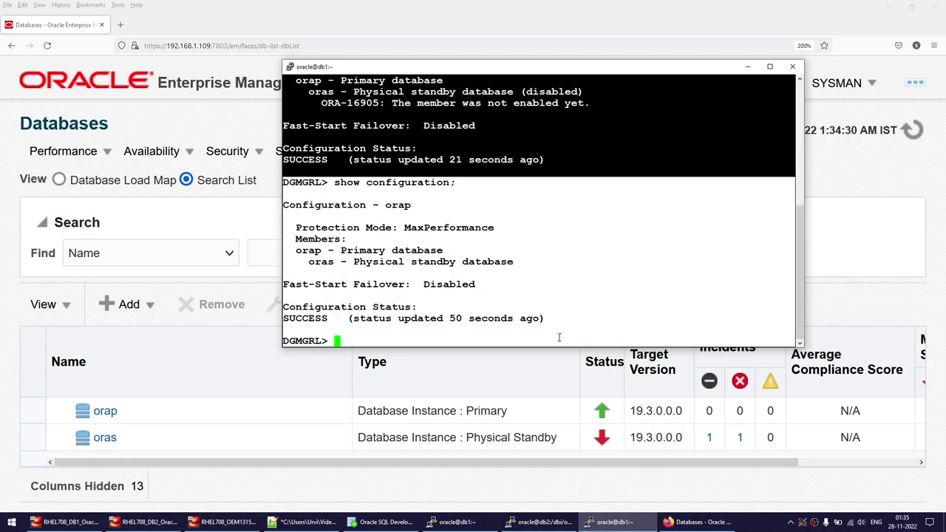
pyautogui.click(747, 67)
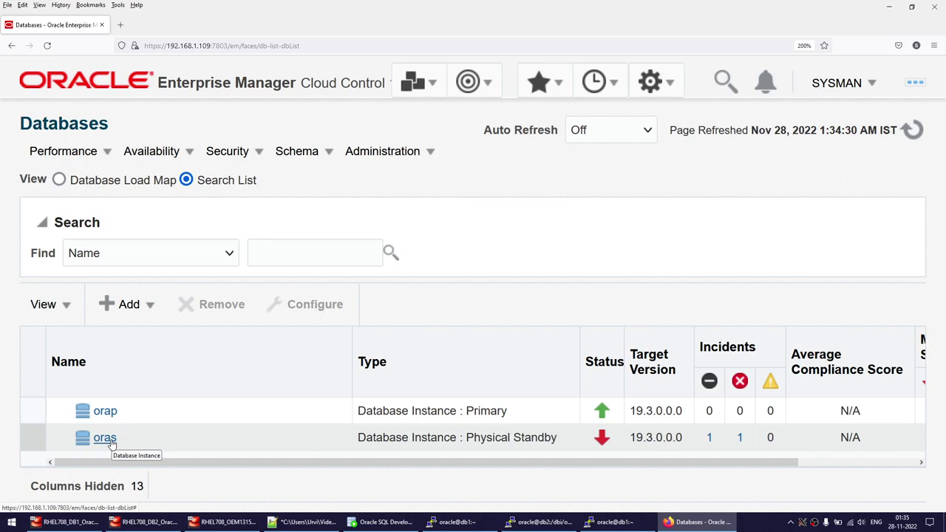
# - Open orap's Availability > Add Standby Database, then cancel back to the Data Guard page
pyautogui.click(105, 411)
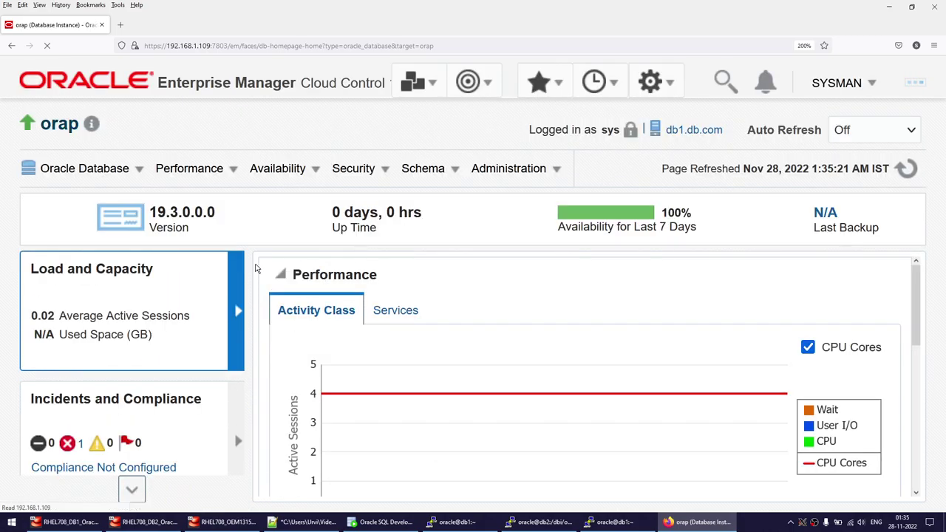
pyautogui.click(278, 168)
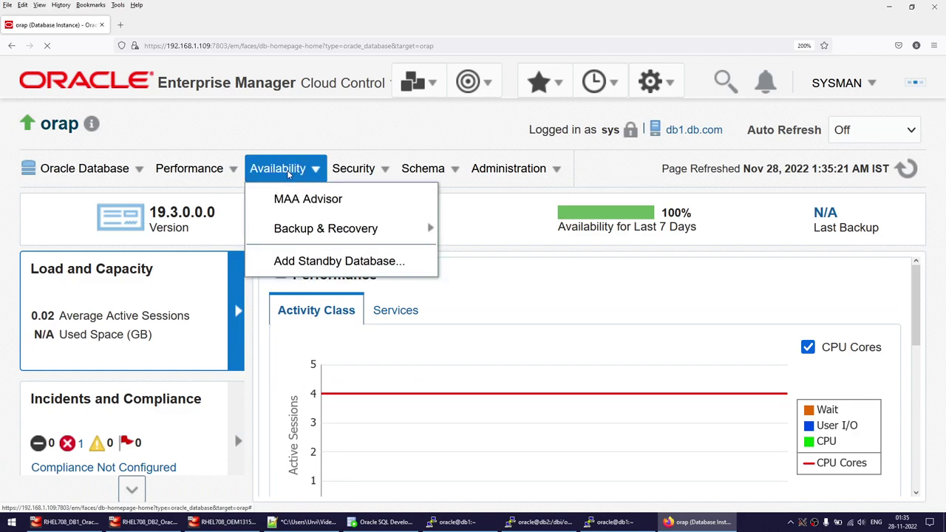
pyautogui.click(322, 270)
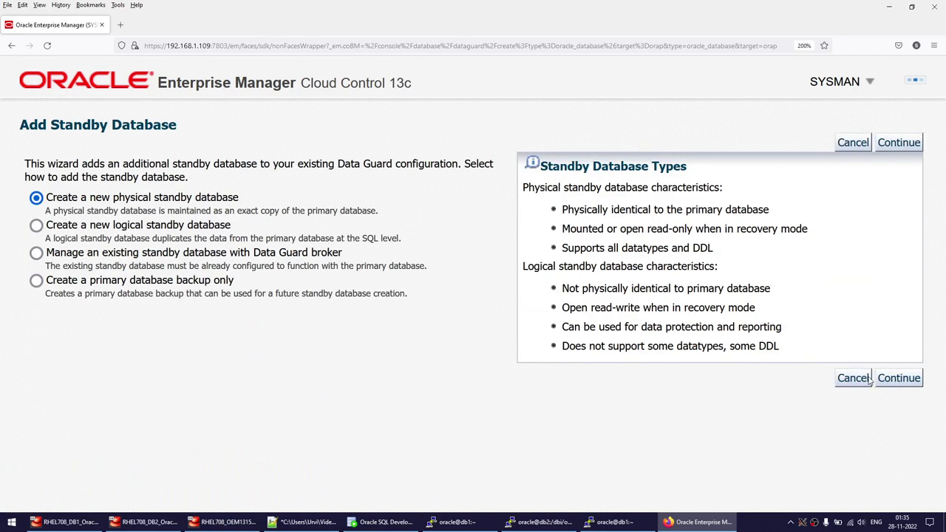
pyautogui.click(853, 378)
# - Enable Real-time Query for standby oras and apply the change
pyautogui.scroll(-3, 132, 397)
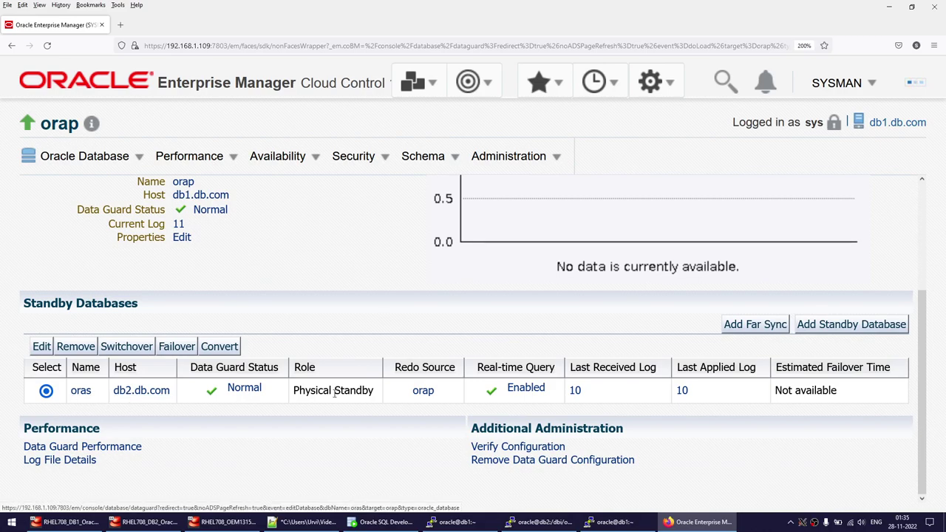
pyautogui.click(244, 392)
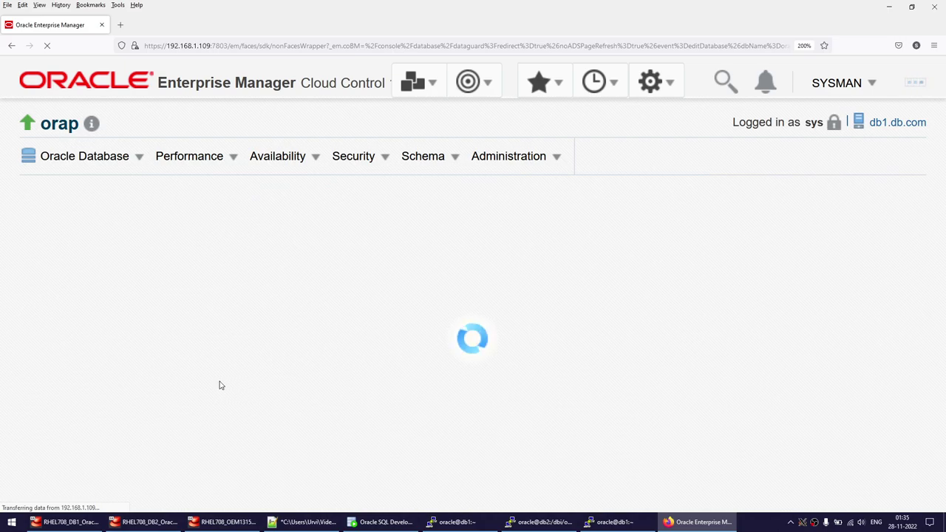
pyautogui.scroll(-3, 219, 384)
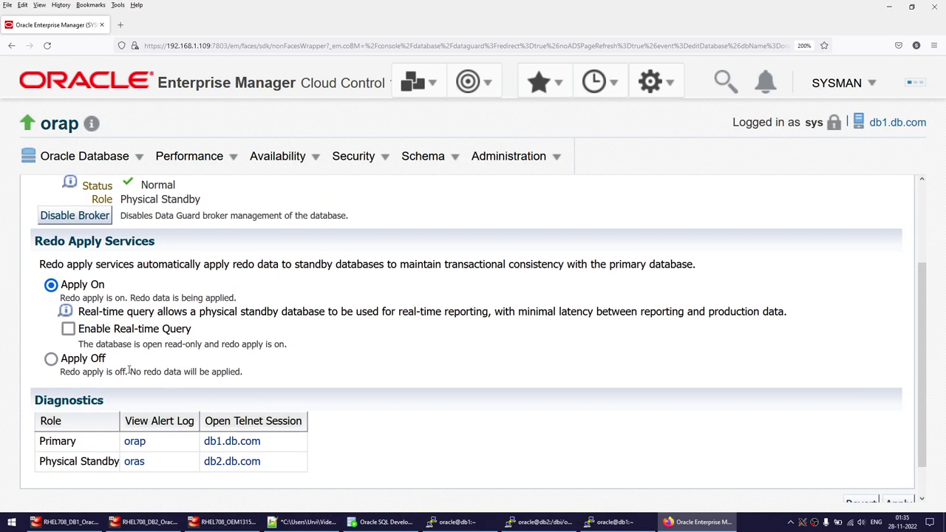
pyautogui.click(68, 328)
pyautogui.scroll(3, 273, 350)
pyautogui.click(911, 223)
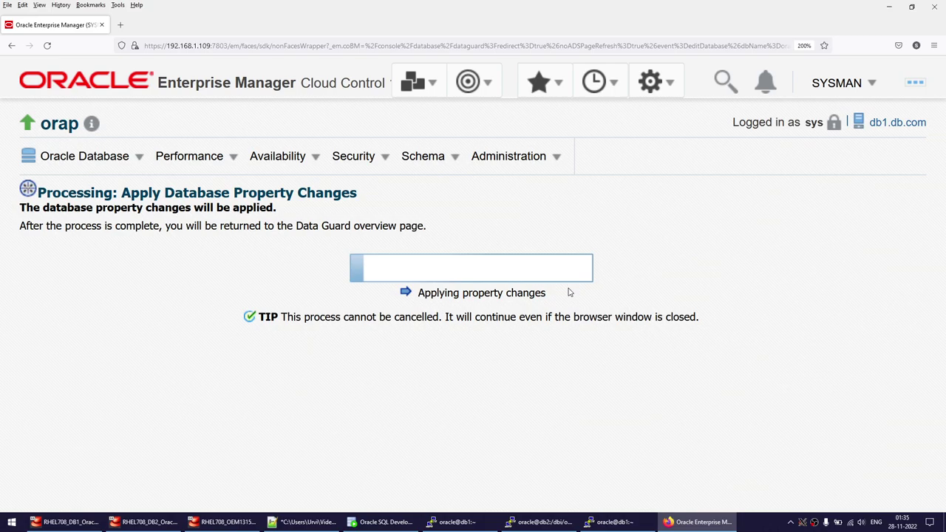
# - Rerun the V$DATABASE query on oras, now showing READ ONLY WITH APPLY, then switch to Notepad++
pyautogui.click(399, 521)
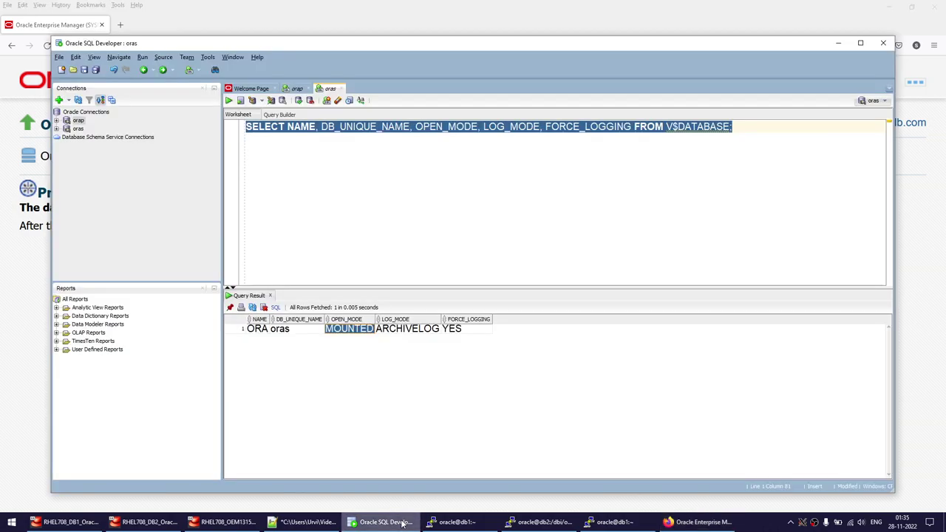
pyautogui.click(228, 100)
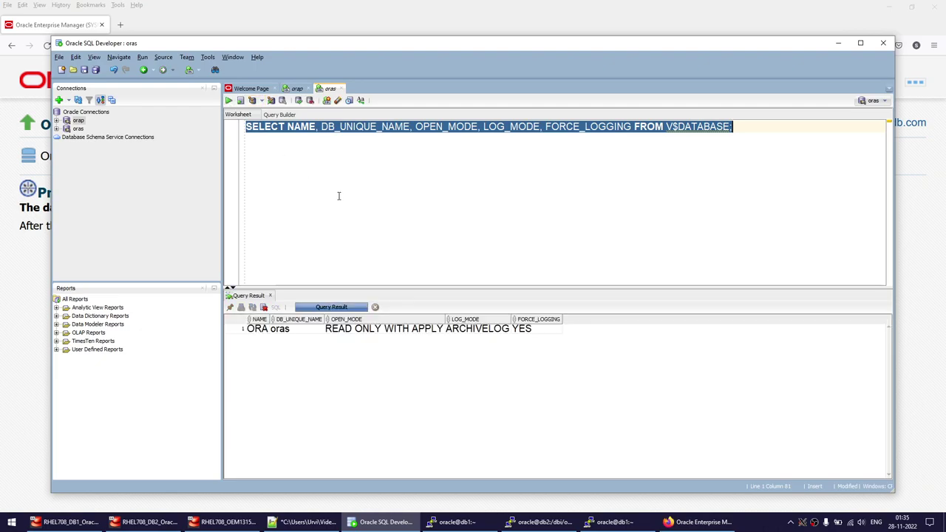
pyautogui.click(350, 335)
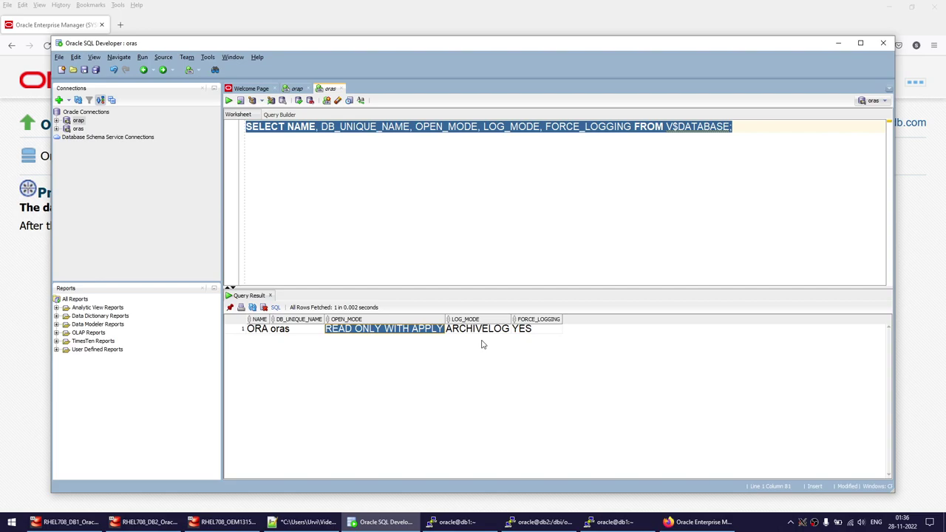
pyautogui.click(303, 521)
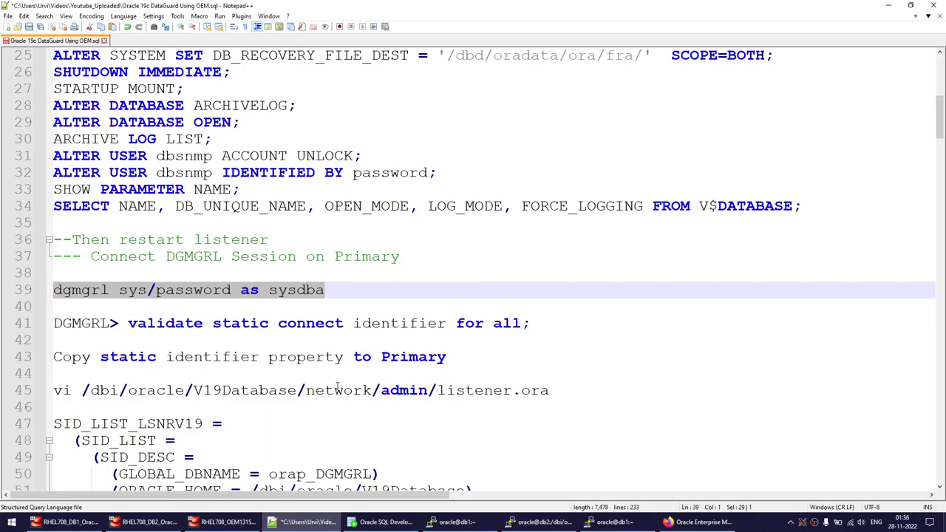
# - Reconnect DGMGRL as sysdba and run 'validate static connect identifier for all;'
pyautogui.scroll(-2, 332, 384)
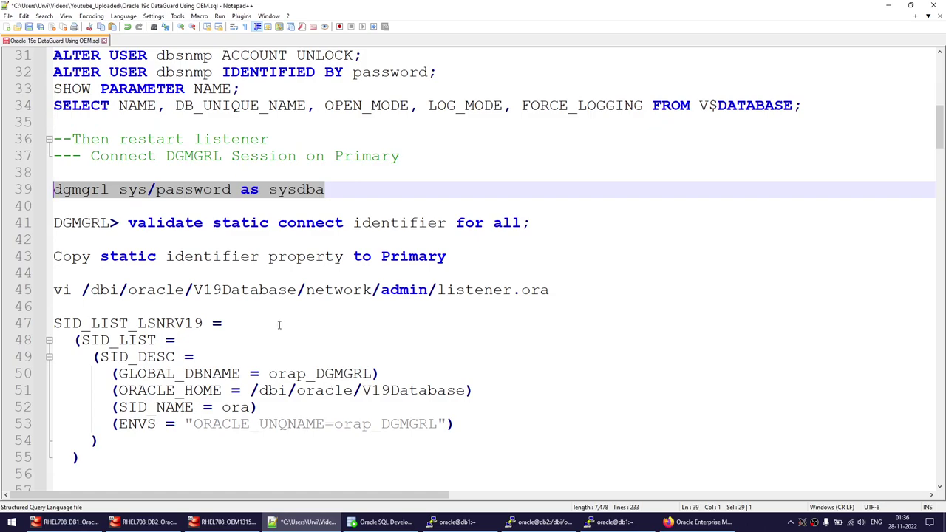
pyautogui.moveTo(128, 222); pyautogui.dragTo(531, 224)
pyautogui.hotkey('ctrl', 'c')
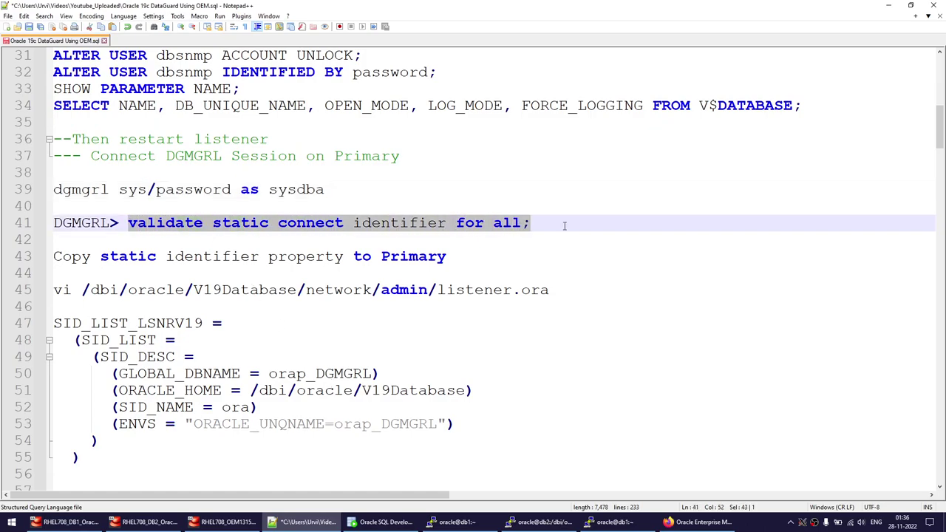
pyautogui.click(609, 520)
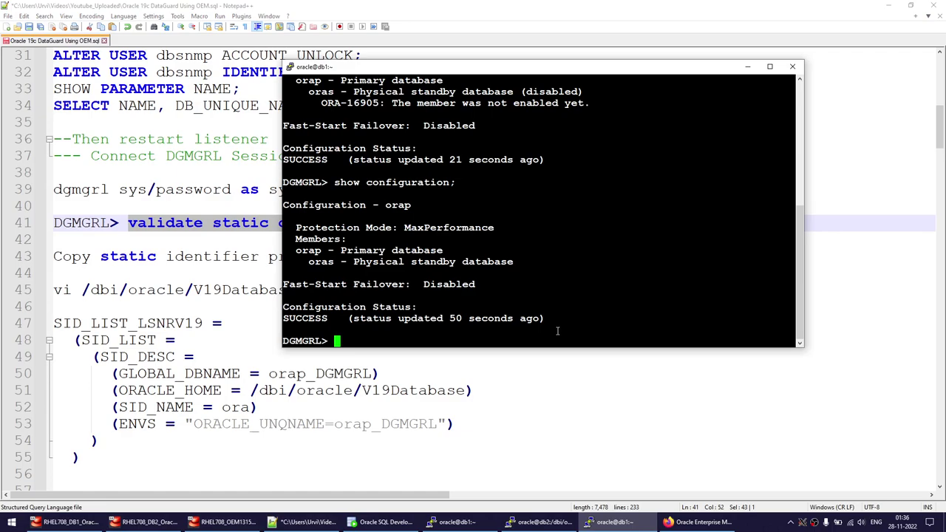
pyautogui.write('exit')
pyautogui.press('Return')
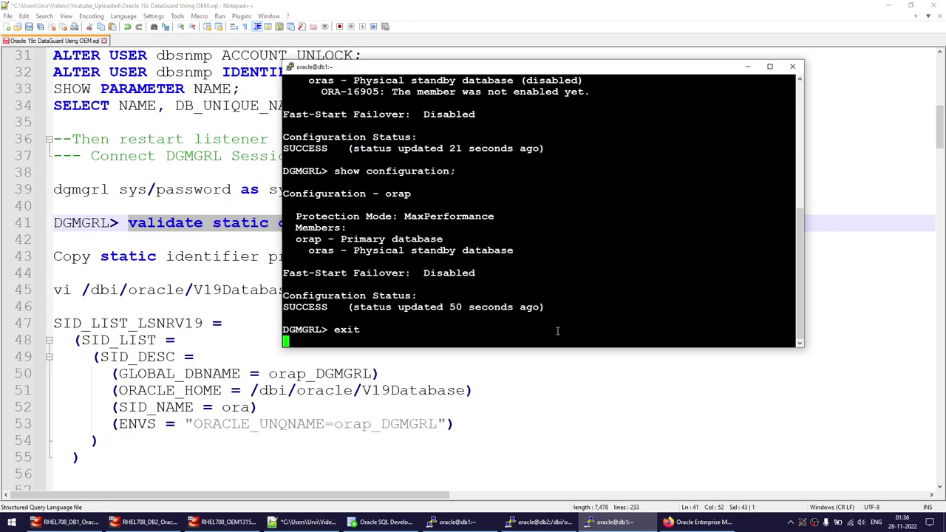
pyautogui.write('clear')
pyautogui.press('Return')
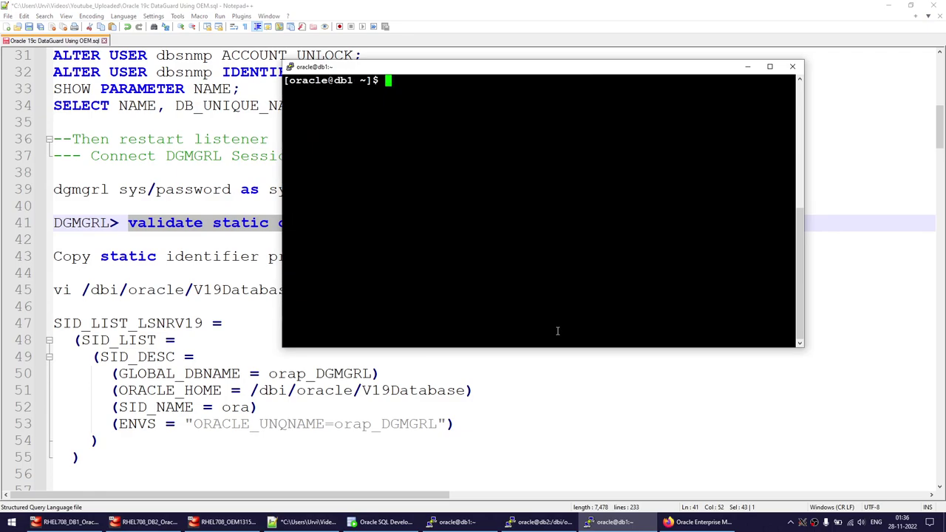
pyautogui.press('Up')
pyautogui.press('Up')
pyautogui.press('Return')
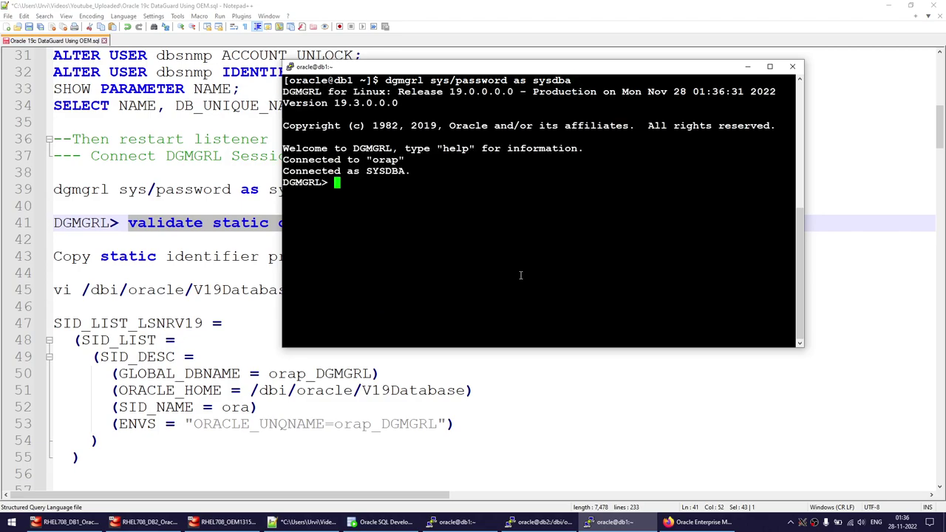
pyautogui.rightClick(524, 256)
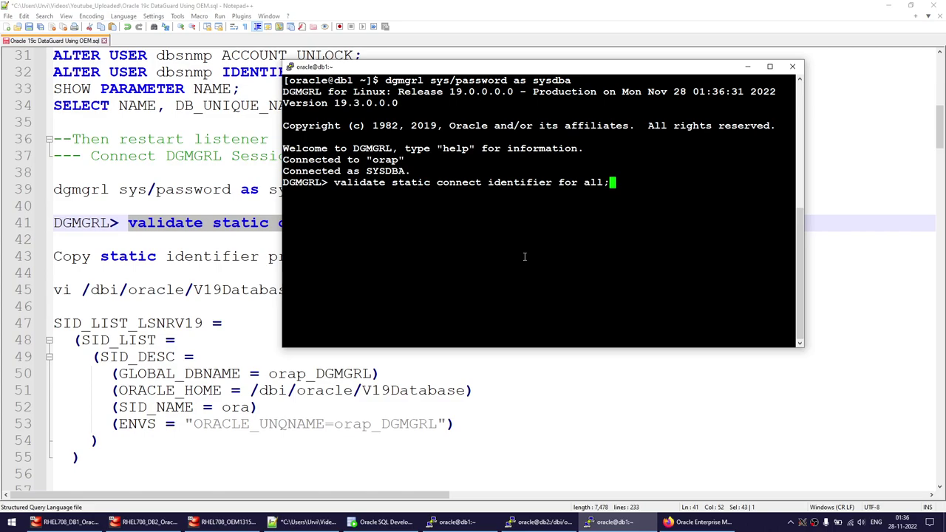
pyautogui.press('Return')
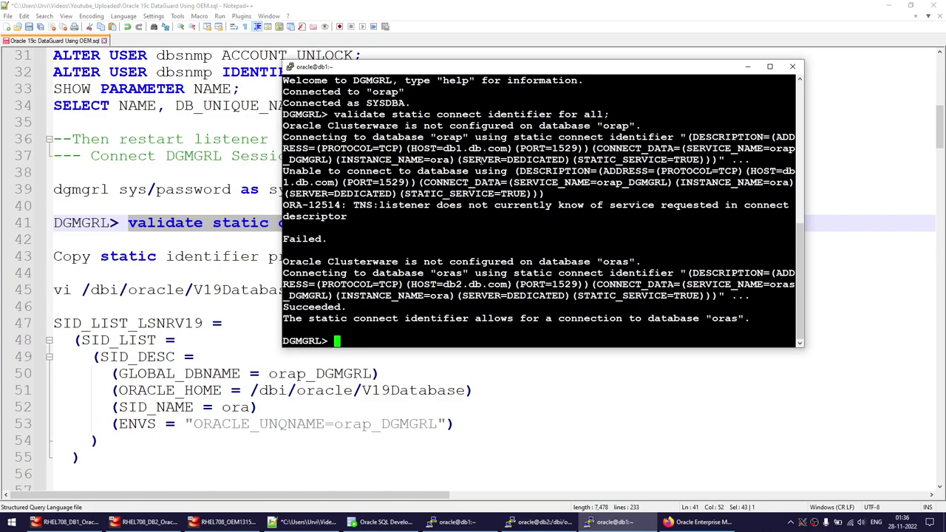
# - Review the validation output: orap fails with ORA-12514 while oras connects successfully
pyautogui.click(885, 9)
pyautogui.click(885, 9)
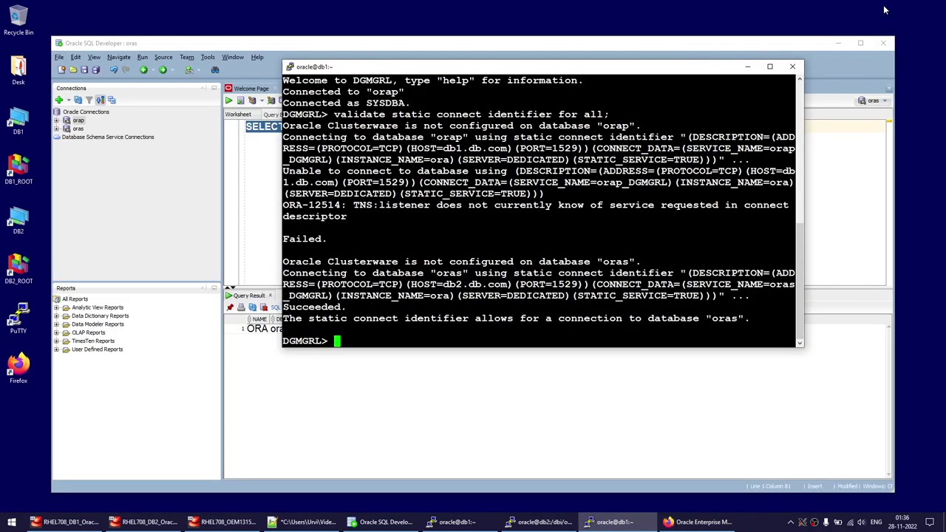
pyautogui.click(838, 43)
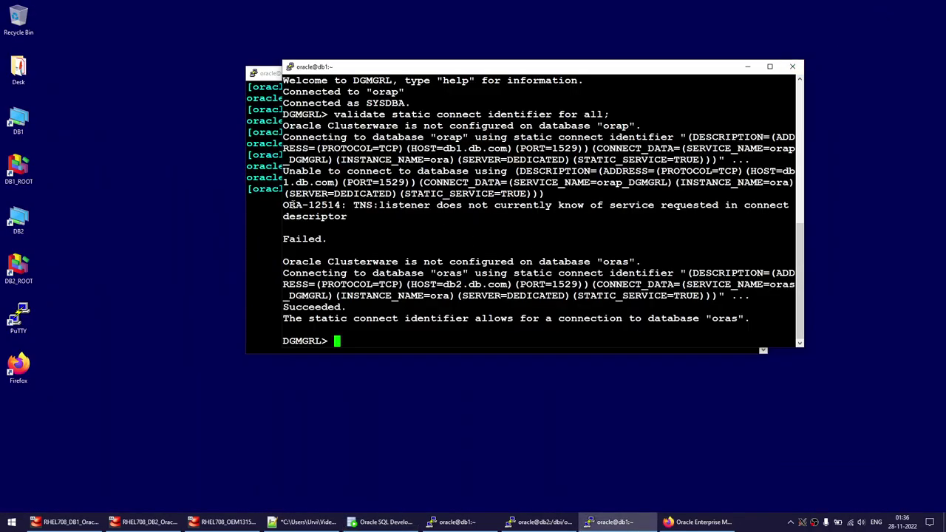
pyautogui.tripleClick(290, 205)
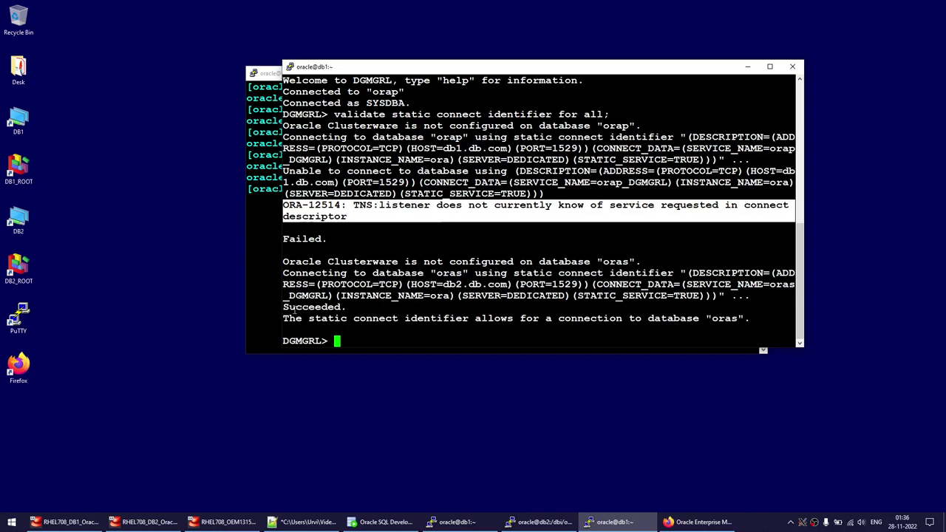
pyautogui.click(292, 314)
pyautogui.moveTo(291, 315); pyautogui.dragTo(741, 318)
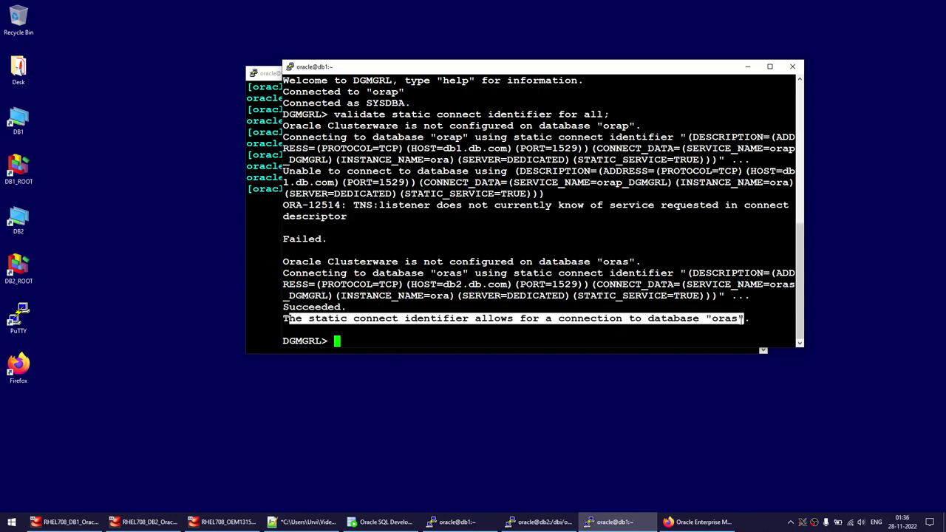
pyautogui.moveTo(791, 219); pyautogui.dragTo(285, 204)
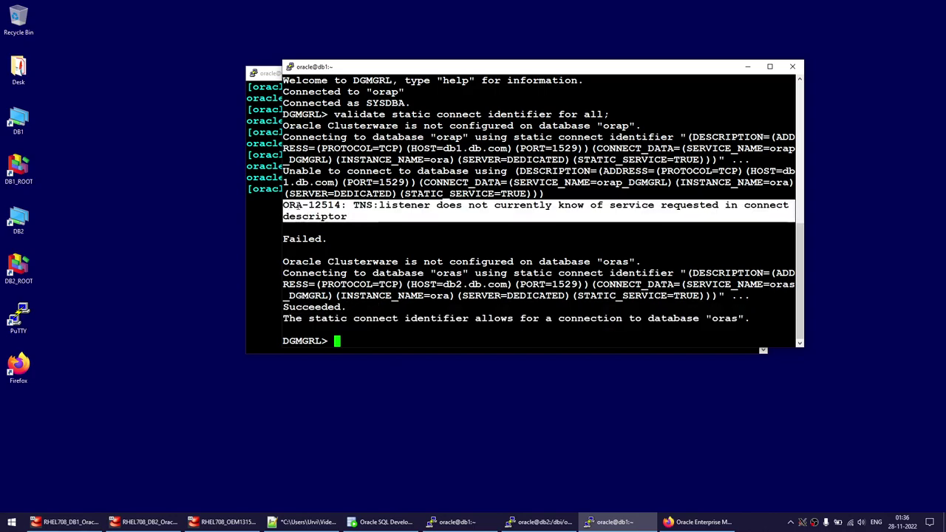
pyautogui.doubleClick(305, 205)
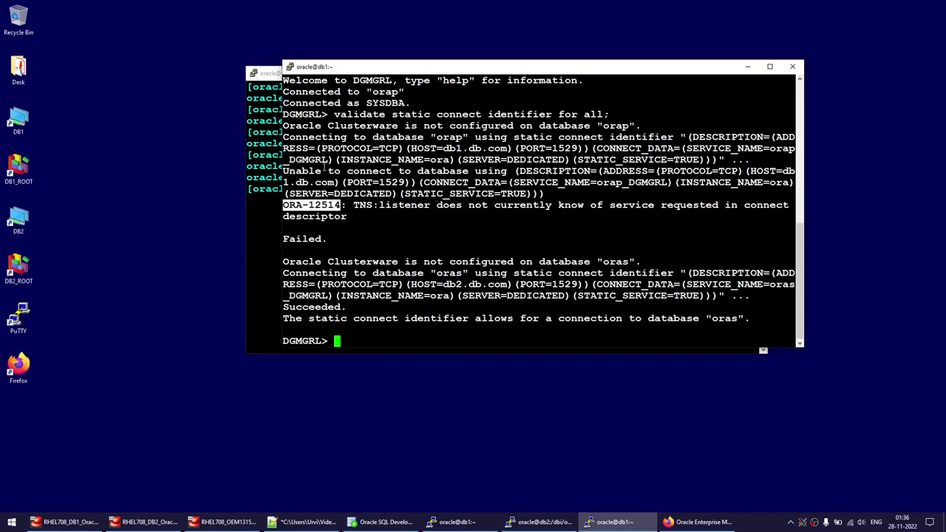
pyautogui.moveTo(635, 138); pyautogui.dragTo(751, 160)
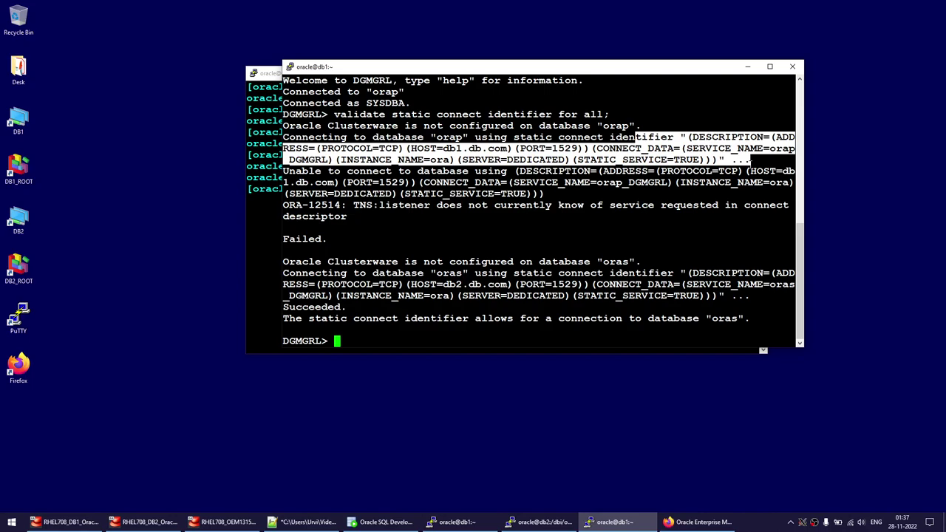
pyautogui.click(669, 151)
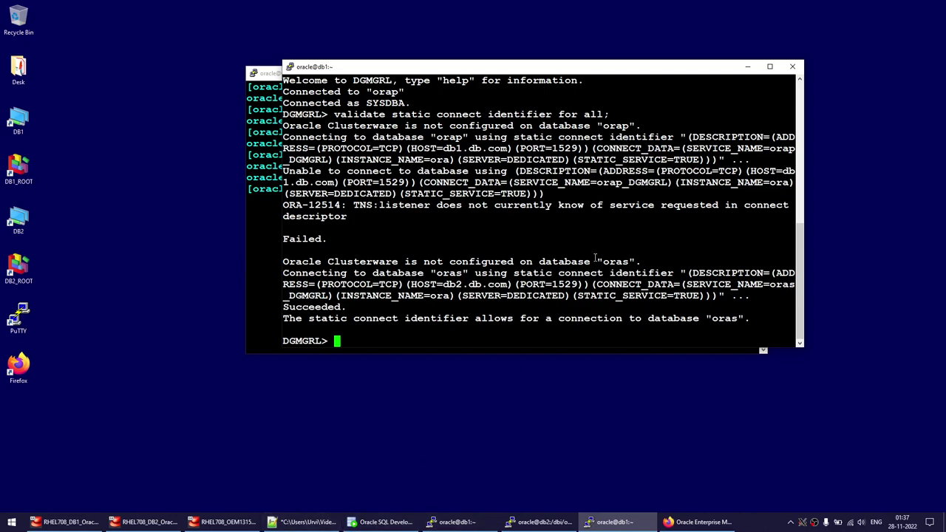
pyautogui.moveTo(313, 286); pyautogui.dragTo(464, 310)
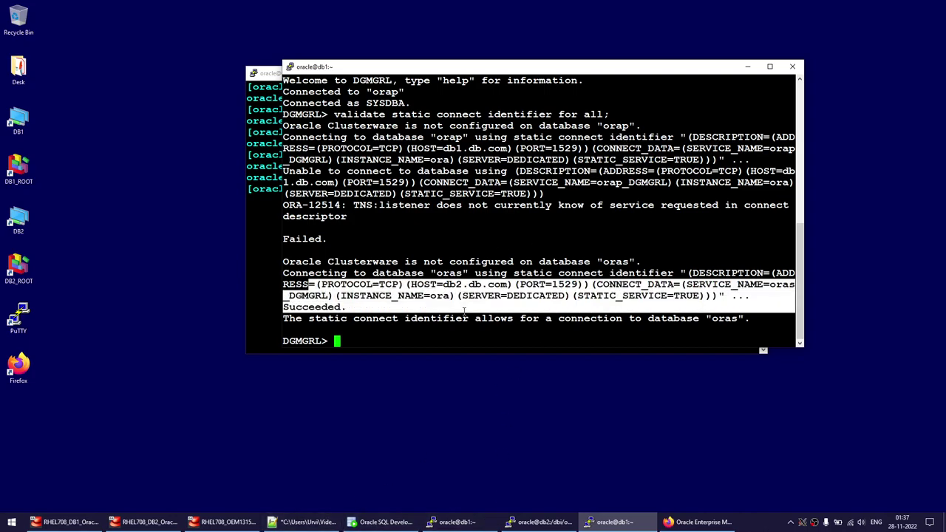
pyautogui.click(303, 522)
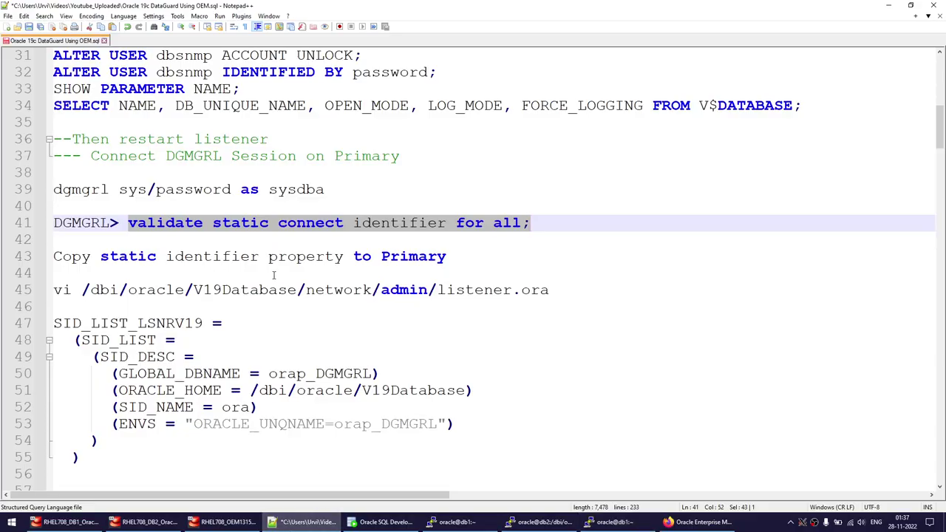
# - Print db2's listener.ora with cat and copy its SID_LIST_LSNRV19 block
pyautogui.moveTo(82, 291); pyautogui.dragTo(591, 292)
pyautogui.hotkey('ctrl', 'c')
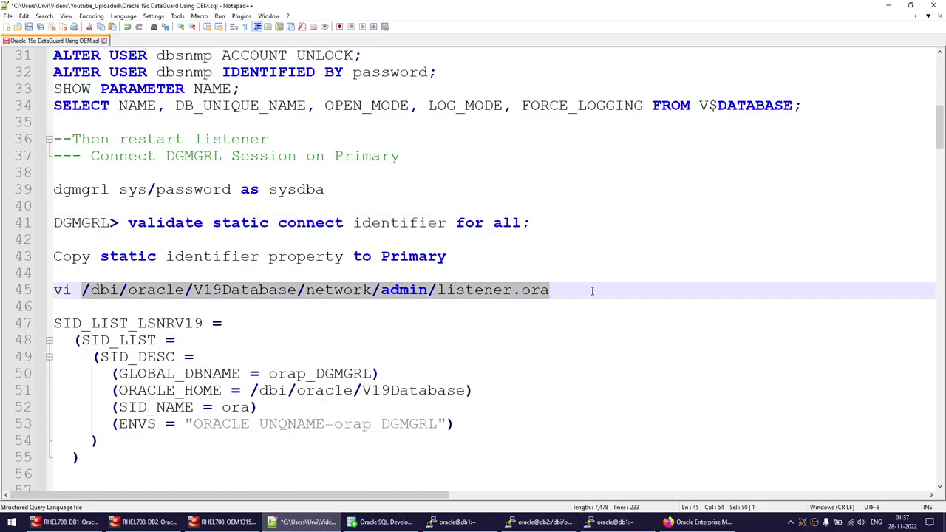
pyautogui.hotkey('alt', 'Tab')
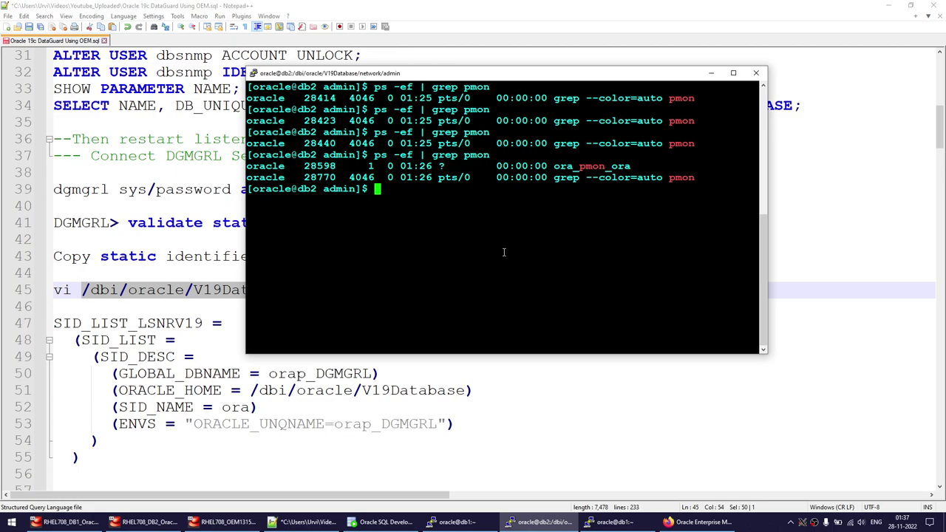
pyautogui.write('cat')
pyautogui.rightClick(503, 252)
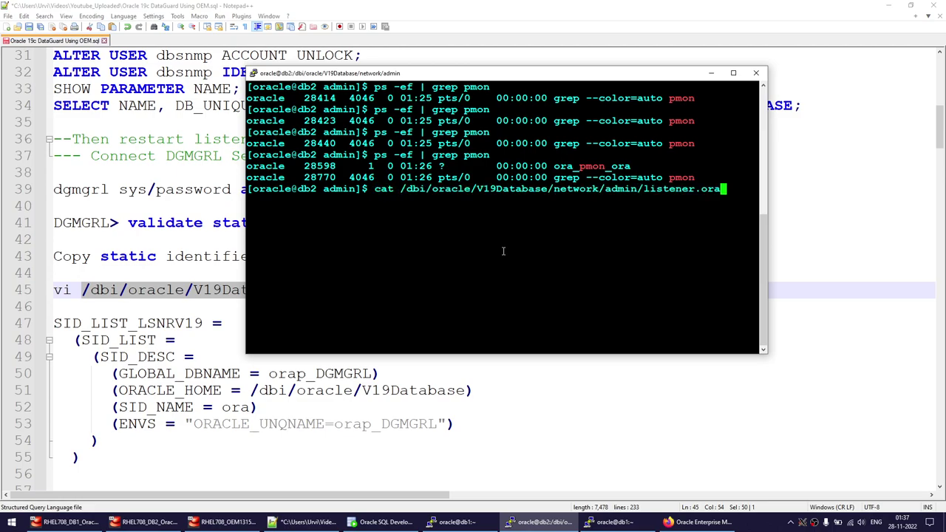
pyautogui.press('Return')
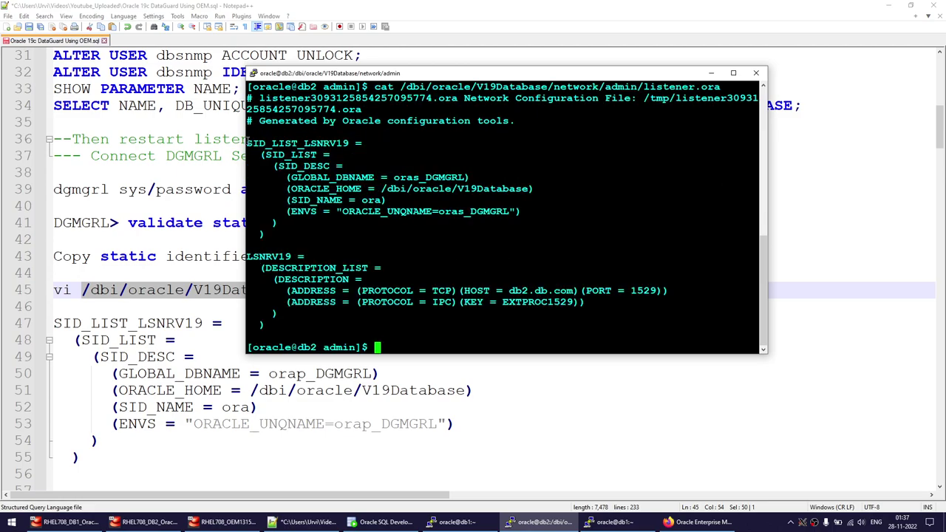
pyautogui.moveTo(247, 140); pyautogui.dragTo(371, 233)
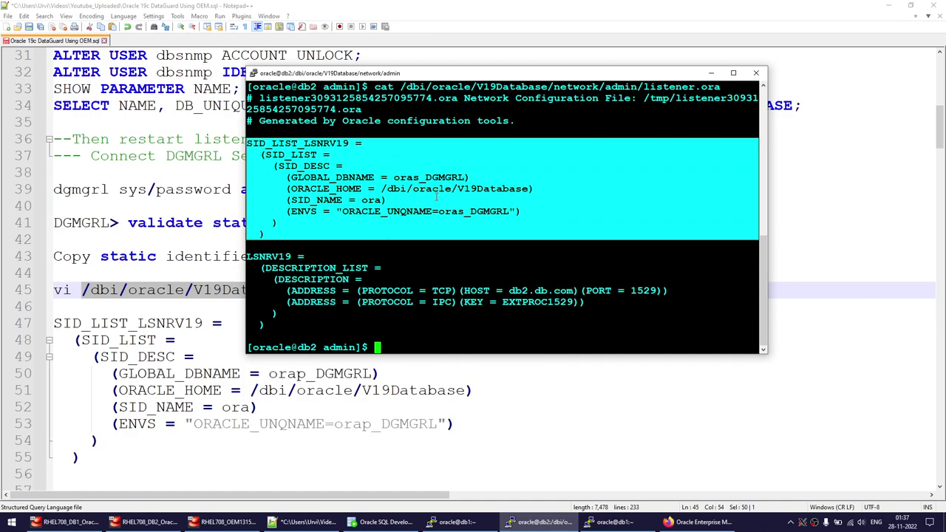
# - Paste the block into a new Notepad and change GLOBAL_DBNAME and ORACLE_UNQNAME to orap_DGMGRL
pyautogui.press('super')
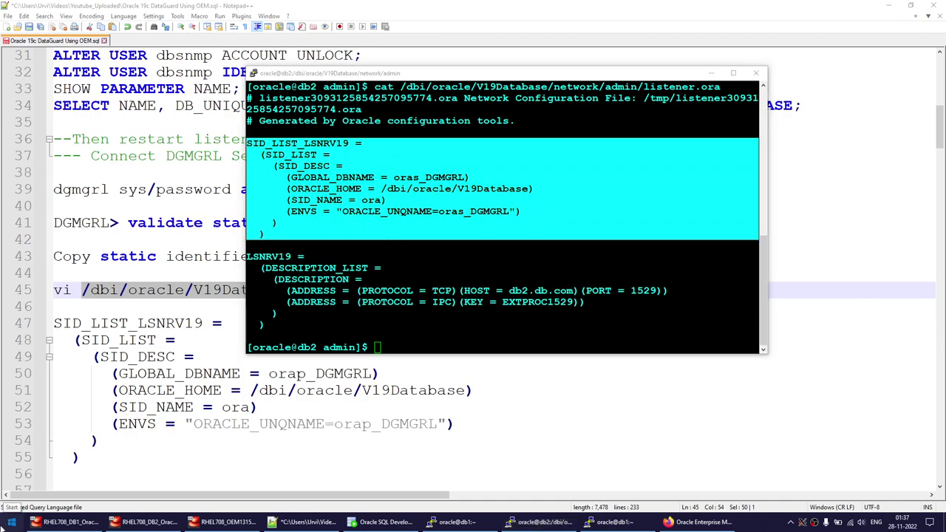
pyautogui.write('no')
pyautogui.press('Return')
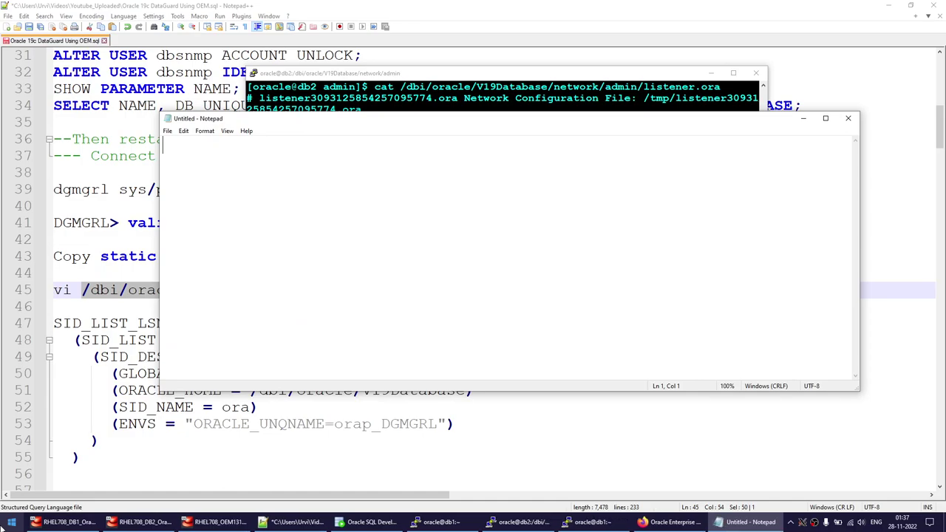
pyautogui.write('SID_LIST_LSNRV19 =   (SID_LIST =     (SID_DESC =       (GLOBAL_DBNAME = oras_DGMGRL)       (ORACLE_HOME = /dbi/oracle/V19Database)       (SID_NAME = ora)       (ENVS = "ORACLE_UNQNAME=oras_DGMGRL")     )   )')
pyautogui.moveTo(416, 197); pyautogui.dragTo(407, 197)
pyautogui.write('p')
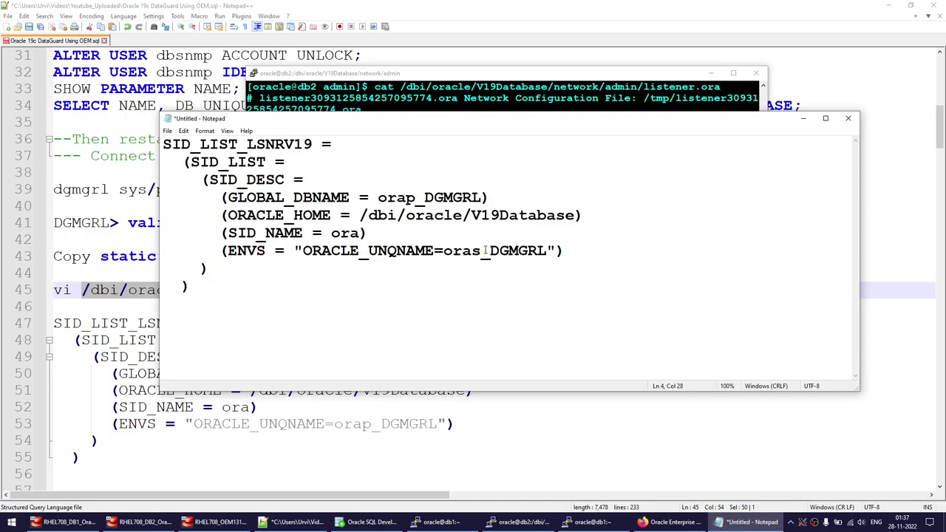
pyautogui.moveTo(482, 251); pyautogui.dragTo(473, 250)
pyautogui.write('p')
pyautogui.hotkey('ctrl', 'End')
pyautogui.hotkey('ctrl', 'a')
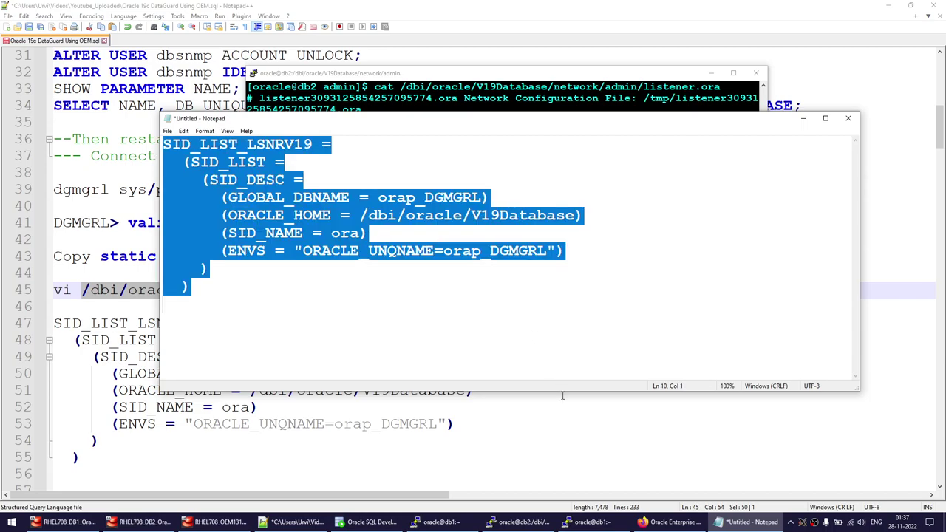
pyautogui.moveTo(543, 72); pyautogui.dragTo(542, 74)
pyautogui.moveTo(397, 89); pyautogui.dragTo(721, 89)
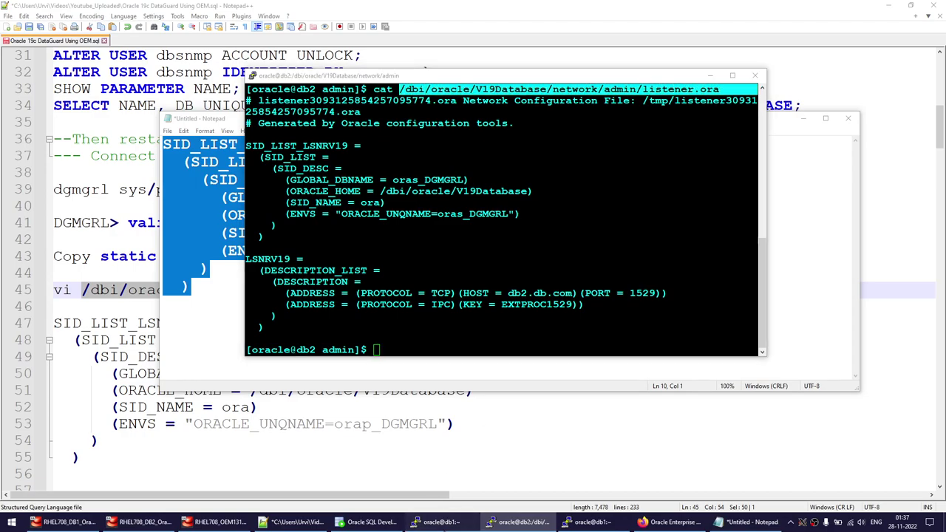
# - Exit SQL*Plus on db1 and open its listener.ora in vi
pyautogui.click(441, 521)
pyautogui.write('exit')
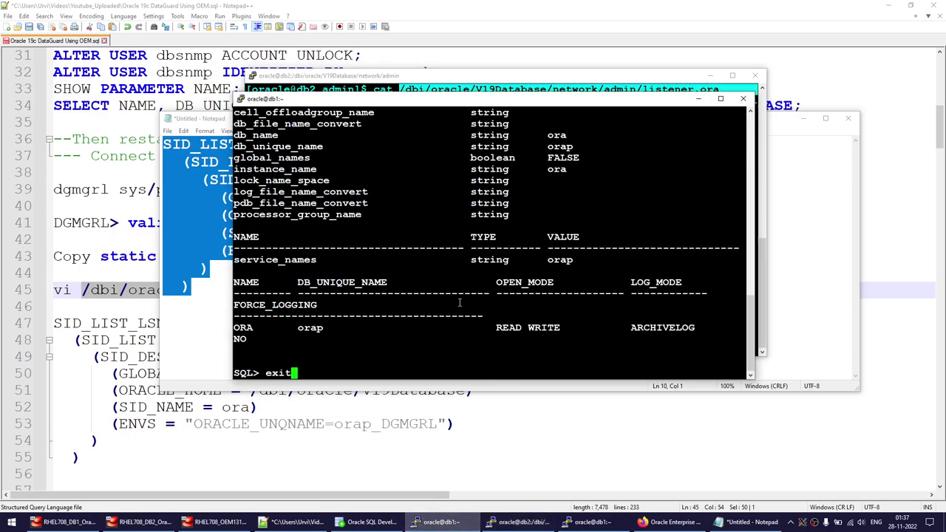
pyautogui.press('Return')
pyautogui.write('vi')
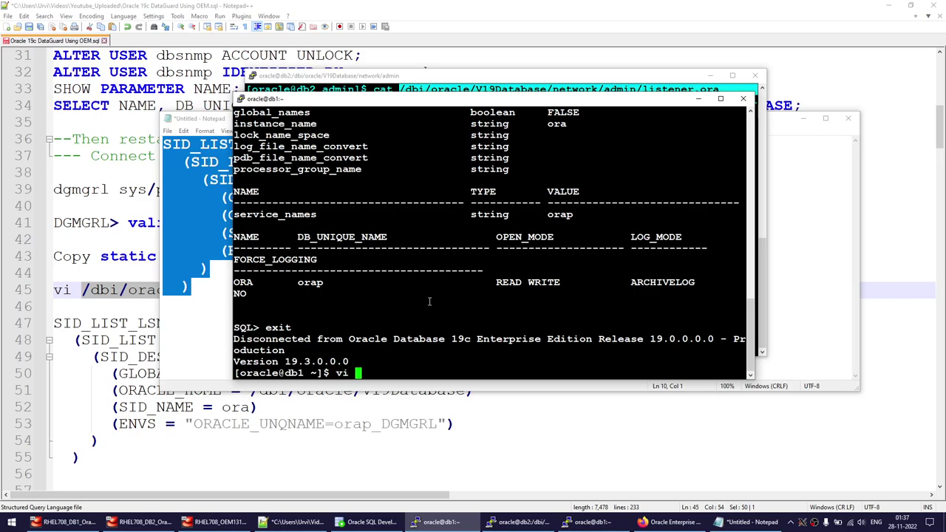
pyautogui.rightClick(408, 298)
pyautogui.press('Return')
# - Append the orap_DGMGRL SID_LIST_LSNRV19 block to db1's listener.ora and save with :wq
pyautogui.press('Down')
pyautogui.press('Down')
pyautogui.press('Down')
pyautogui.press('Down')
pyautogui.press('Down')
pyautogui.press('Down')
pyautogui.press('Down')
pyautogui.press('Down')
pyautogui.press('Down')
pyautogui.press('Down')
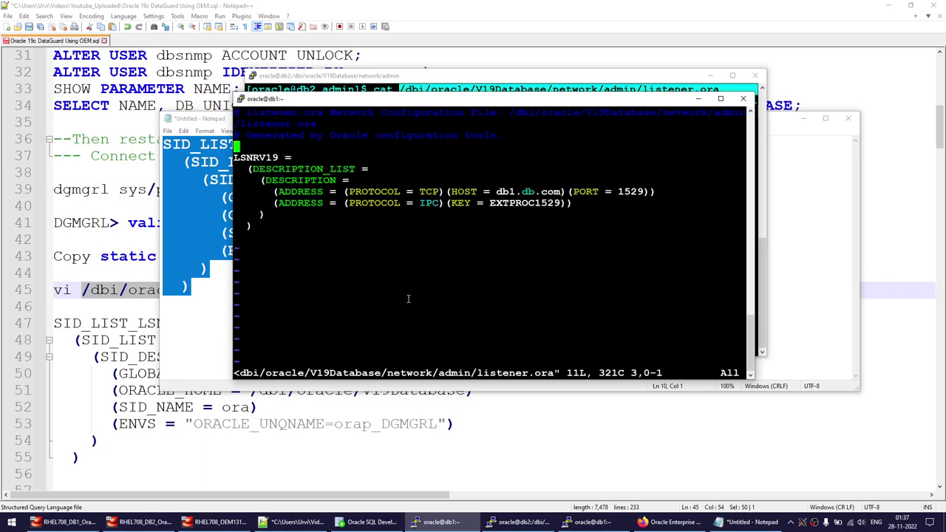
pyautogui.press('i')
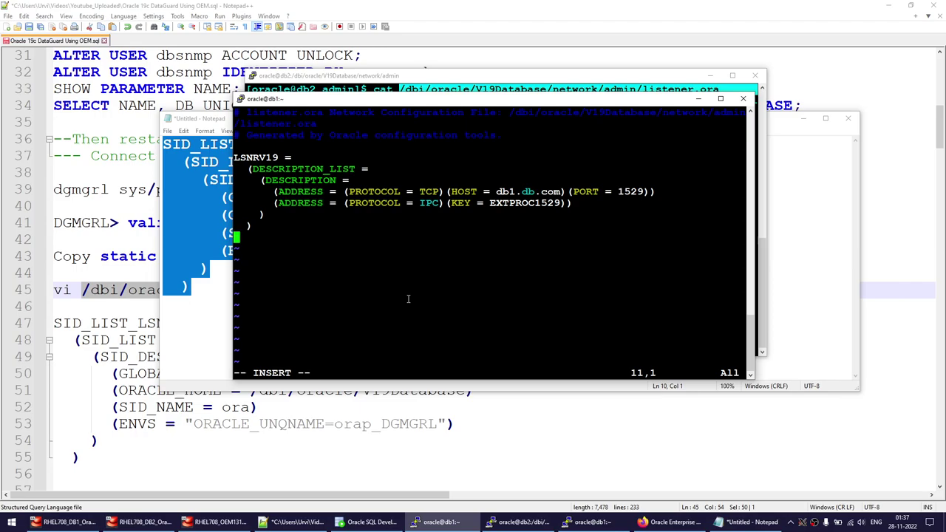
pyautogui.press('Return')
pyautogui.click(741, 521)
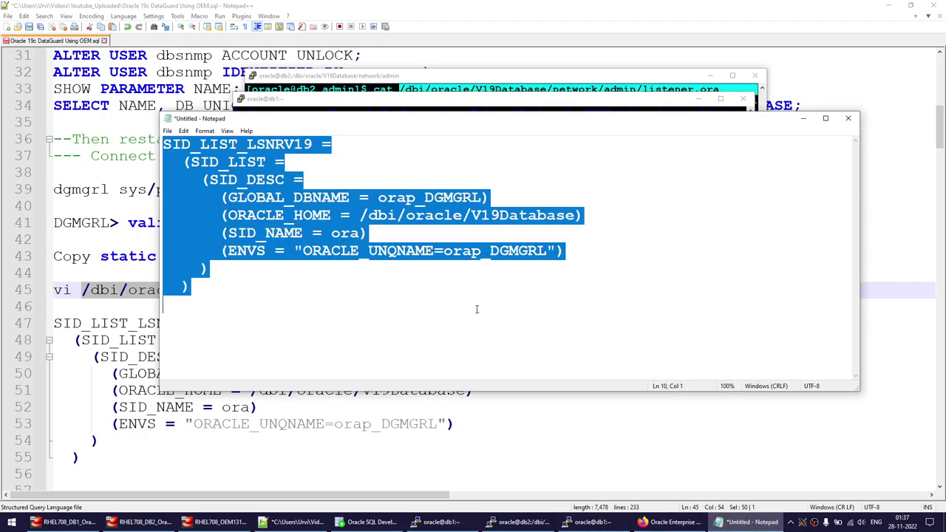
pyautogui.click(799, 117)
pyautogui.rightClick(519, 209)
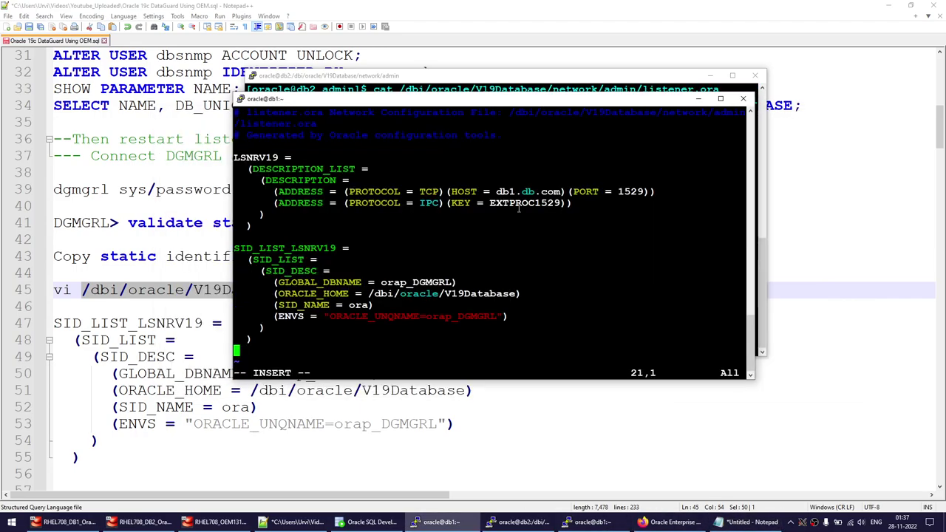
pyautogui.press('Escape')
pyautogui.write(':wq')
pyautogui.press('Return')
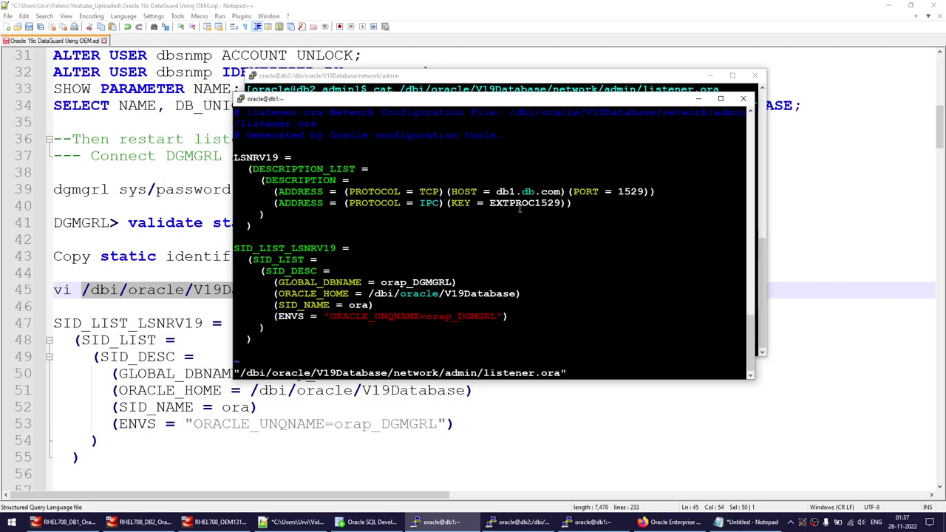
# - Bring the notes script forward and scroll to the lsnrctl stop/start lsnrv19 commands
pyautogui.click(63, 257)
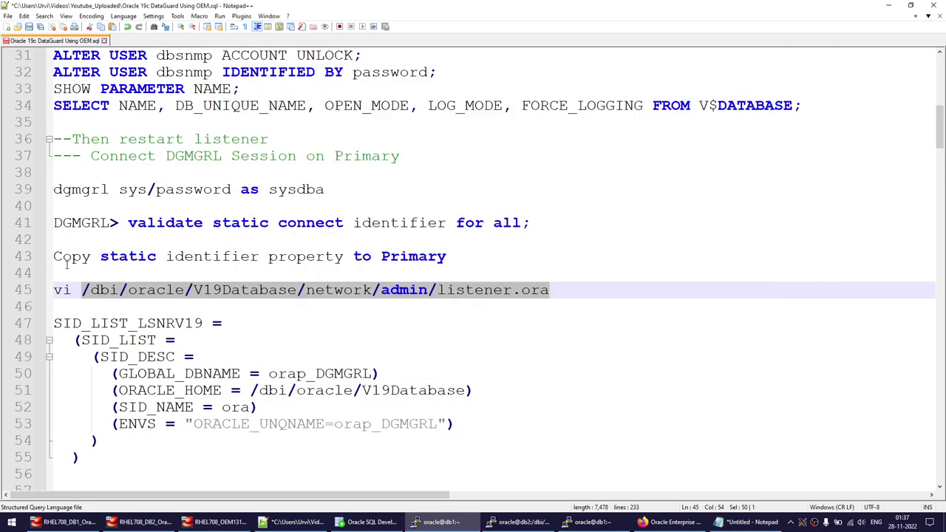
pyautogui.scroll(-2, 235, 309)
pyautogui.scroll(-2, 235, 309)
# - Restart the lsnrv19 listener on db1 by pasting the lsnrctl stop and start commands
pyautogui.moveTo(281, 334); pyautogui.dragTo(54, 305)
pyautogui.hotkey('ctrl', 'c')
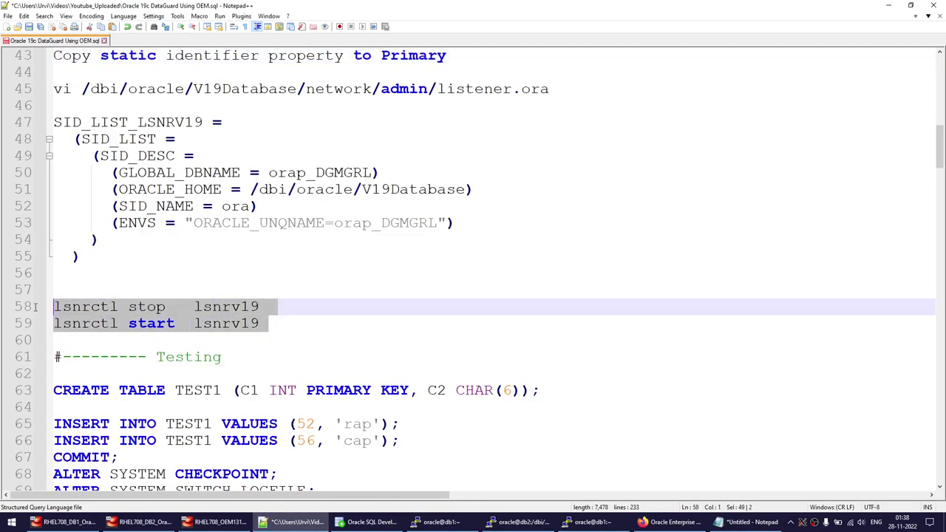
pyautogui.click(440, 521)
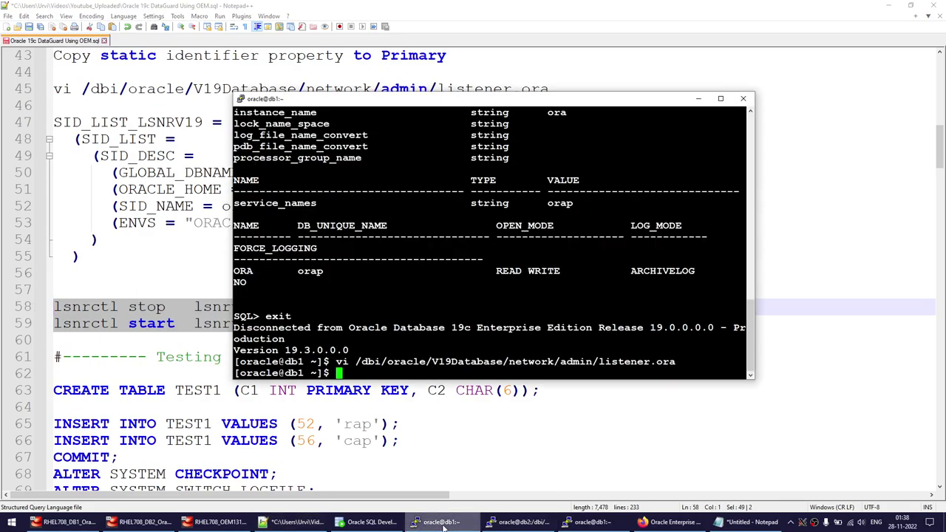
pyautogui.rightClick(444, 288)
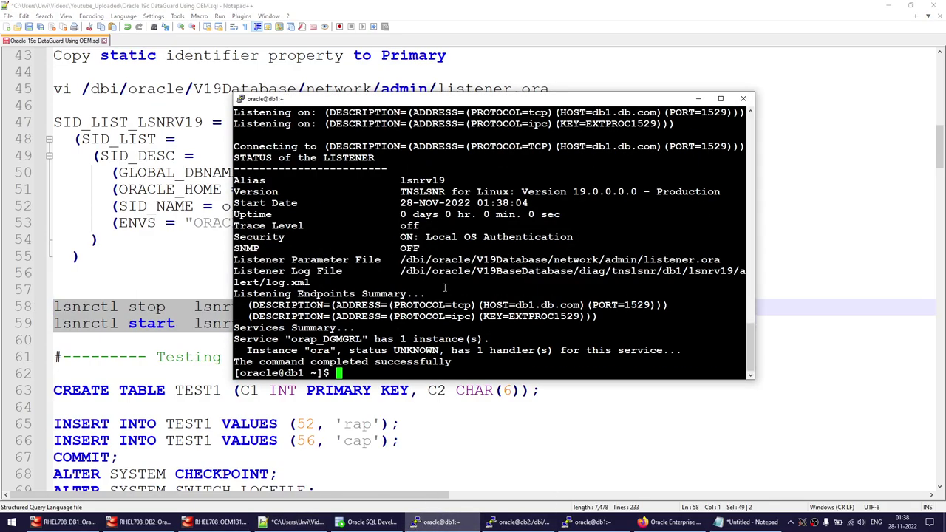
# - Clear the db1 terminal and bring the notes script to its Testing statements
pyautogui.write('clear')
pyautogui.press('Return')
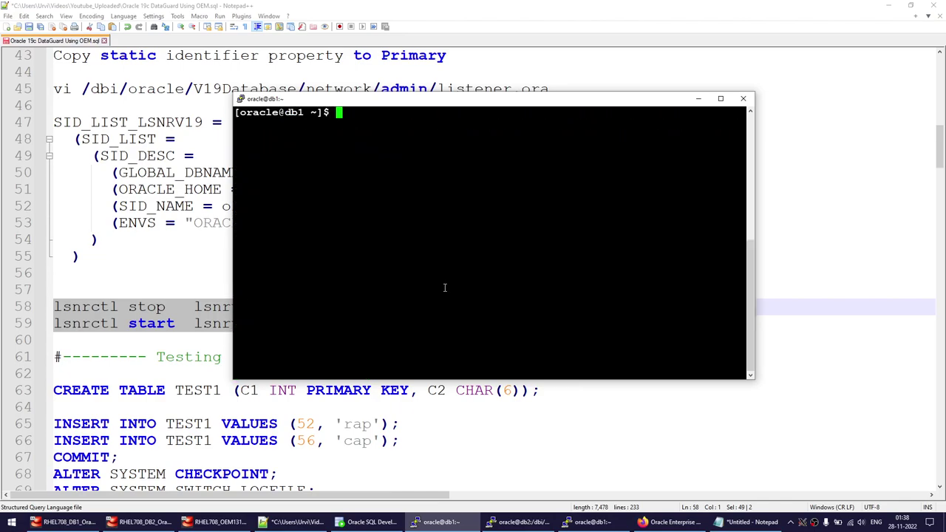
pyautogui.click(558, 458)
pyautogui.scroll(-4, 553, 454)
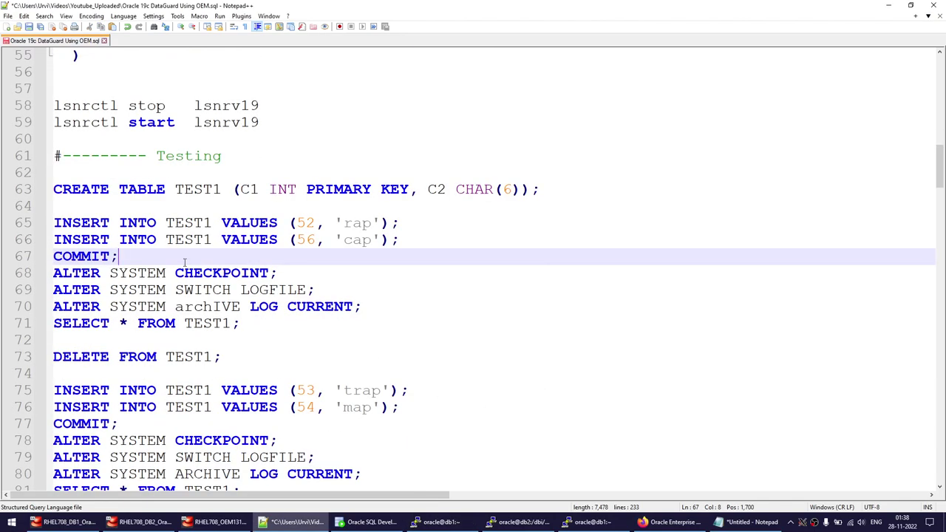
# - Copy the TEST1 test statements from the notes into the orap worksheet, replacing the old lines
pyautogui.click(55, 190)
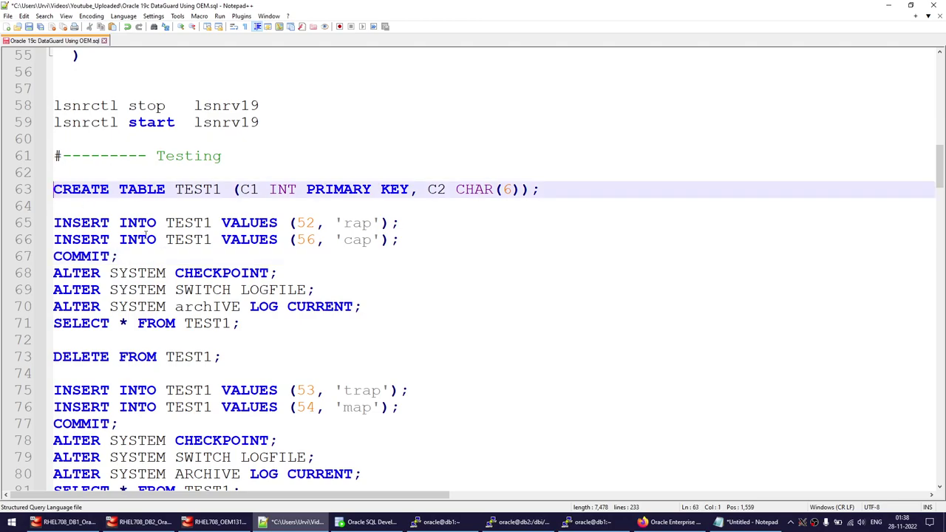
pyautogui.keyDown('shift'); pyautogui.click(257, 324); pyautogui.keyUp('shift')
pyautogui.hotkey('ctrl', 'c')
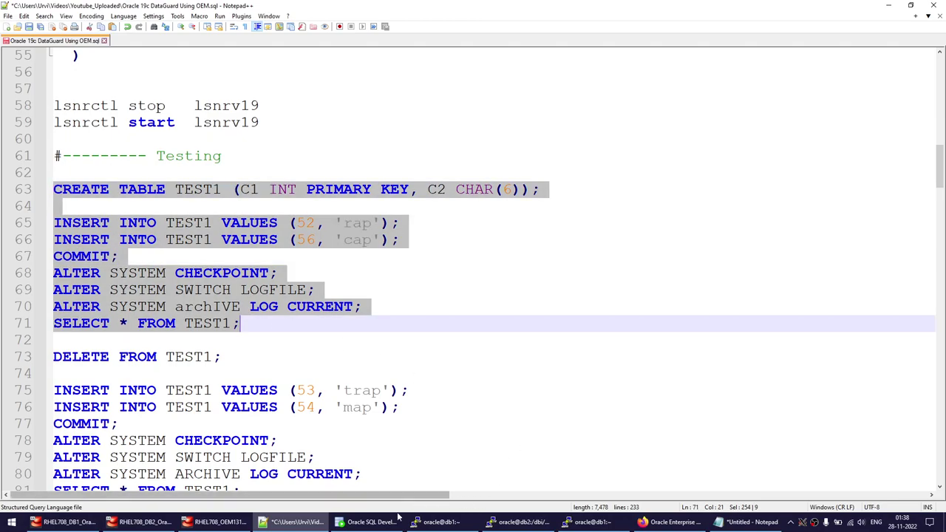
pyautogui.click(367, 521)
pyautogui.click(297, 88)
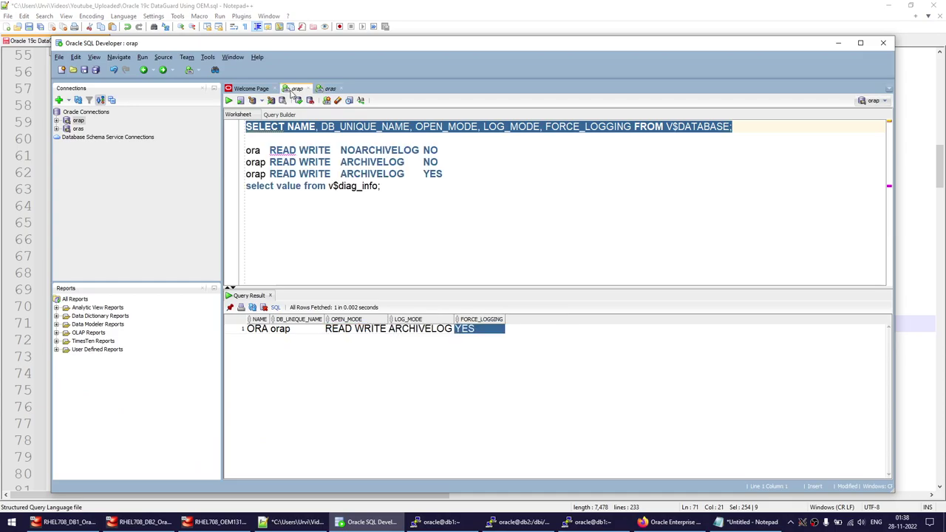
pyautogui.click(396, 191)
pyautogui.moveTo(439, 195); pyautogui.dragTo(242, 156)
pyautogui.hotkey('ctrl', 'v')
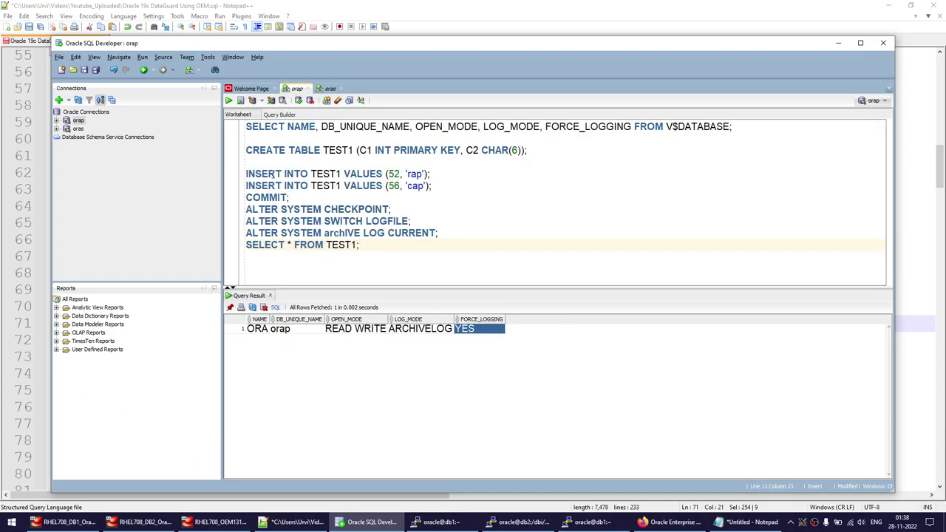
# - Run SELECT * FROM TEST1 on orap, then add and run it in the oras worksheet
pyautogui.moveTo(378, 248); pyautogui.dragTo(207, 251)
pyautogui.hotkey('ctrl', 'c')
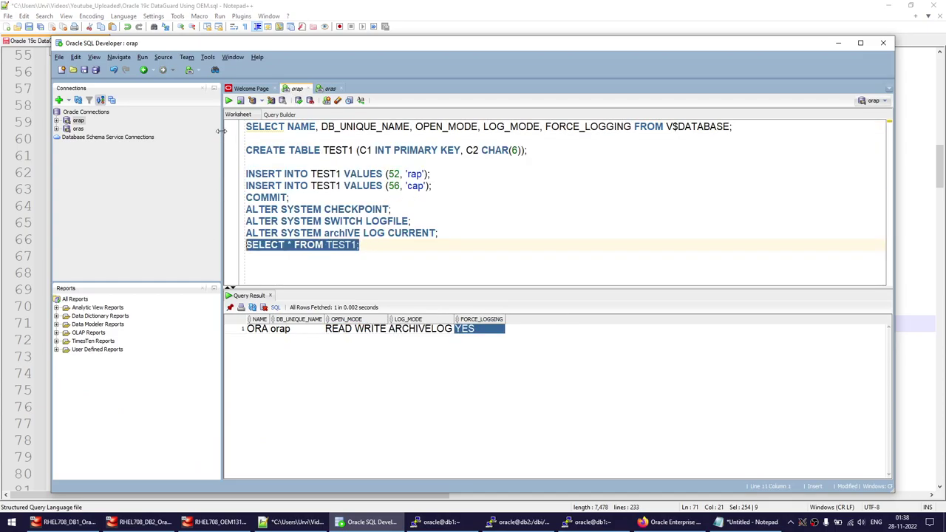
pyautogui.click(228, 100)
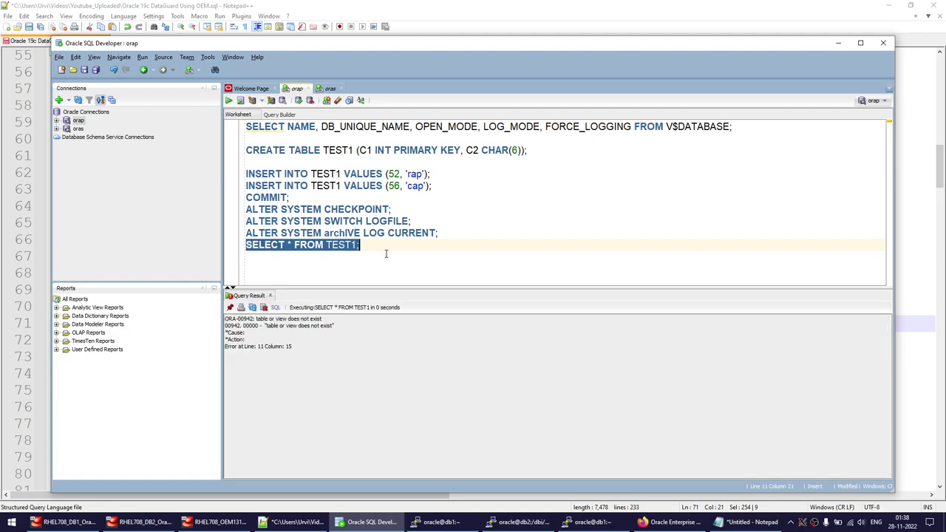
pyautogui.click(330, 89)
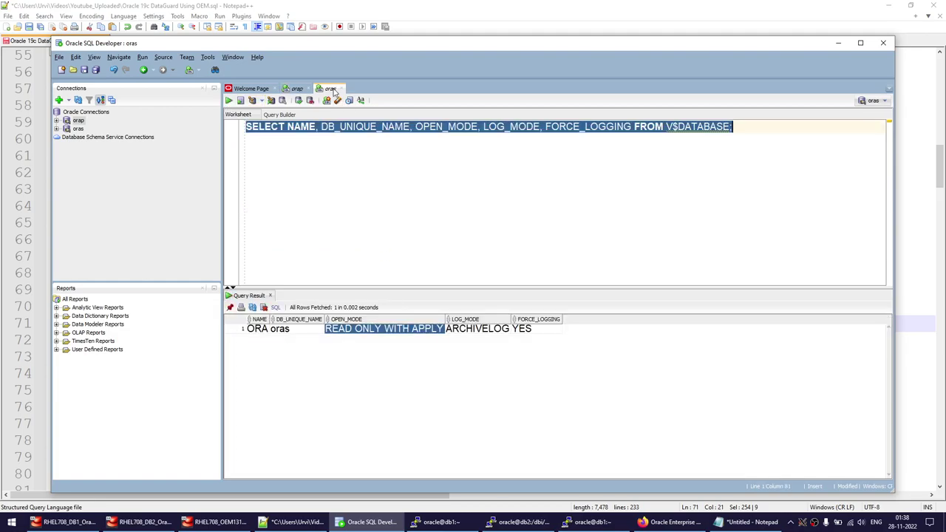
pyautogui.click(758, 135)
pyautogui.press('Return')
pyautogui.press('Return')
pyautogui.hotkey('ctrl', 'v')
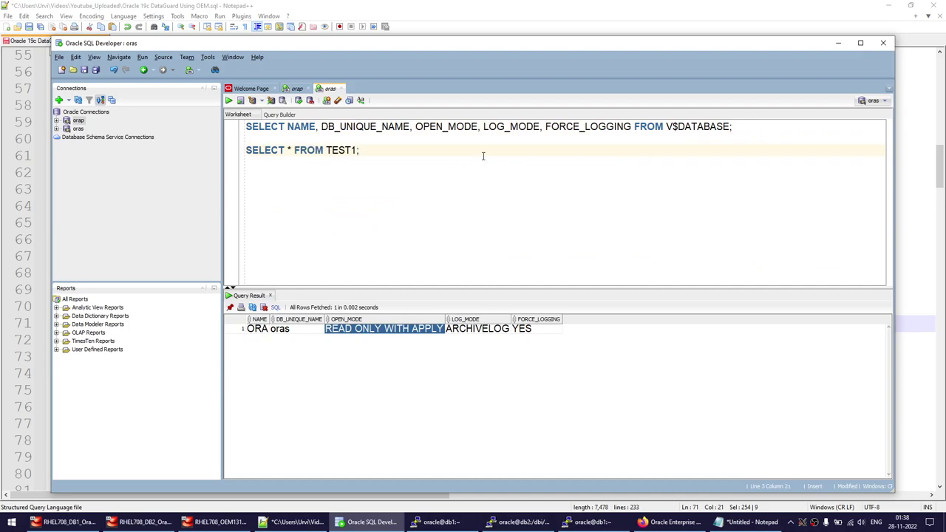
pyautogui.moveTo(410, 155); pyautogui.dragTo(242, 152)
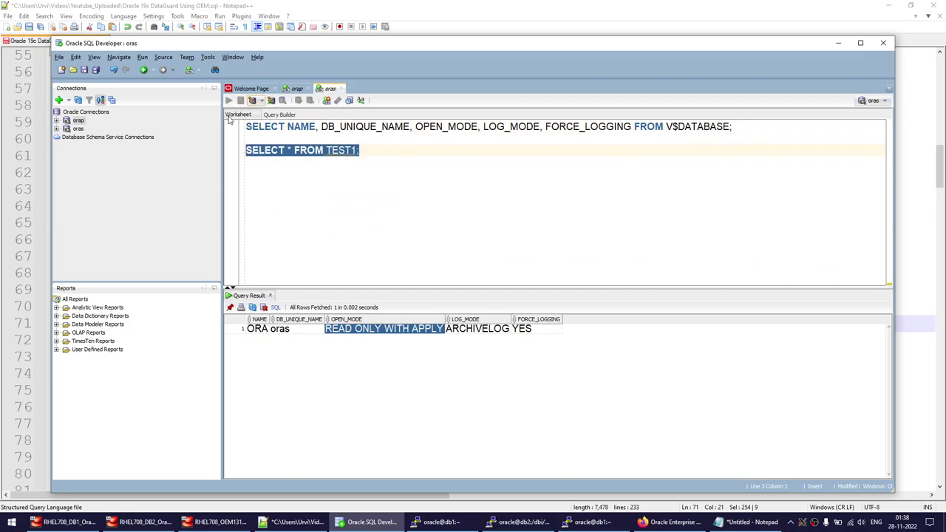
pyautogui.click(228, 101)
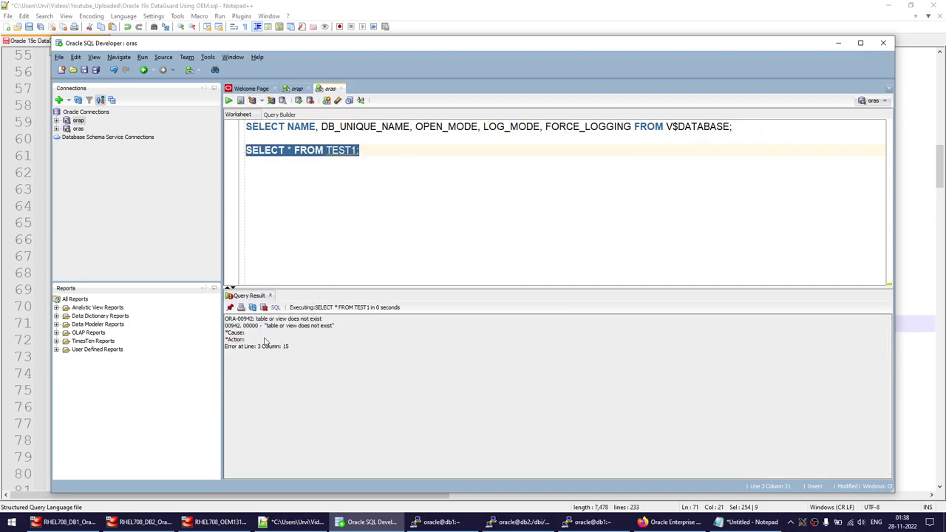
# - Run the CREATE TABLE, INSERT and COMMIT script on orap, then confirm rows 52 rap and 56 cap on oras
pyautogui.click(296, 88)
pyautogui.click(246, 150)
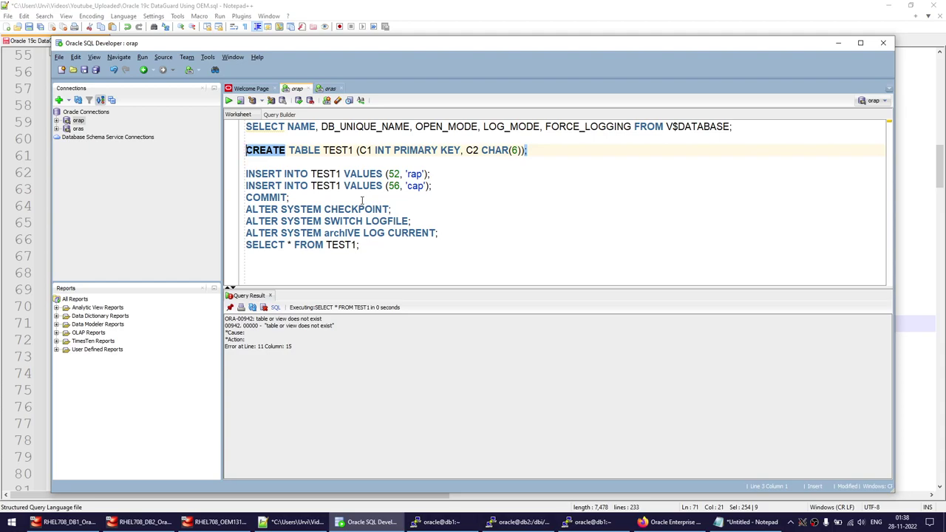
pyautogui.keyDown('shift'); pyautogui.click(359, 245); pyautogui.keyUp('shift')
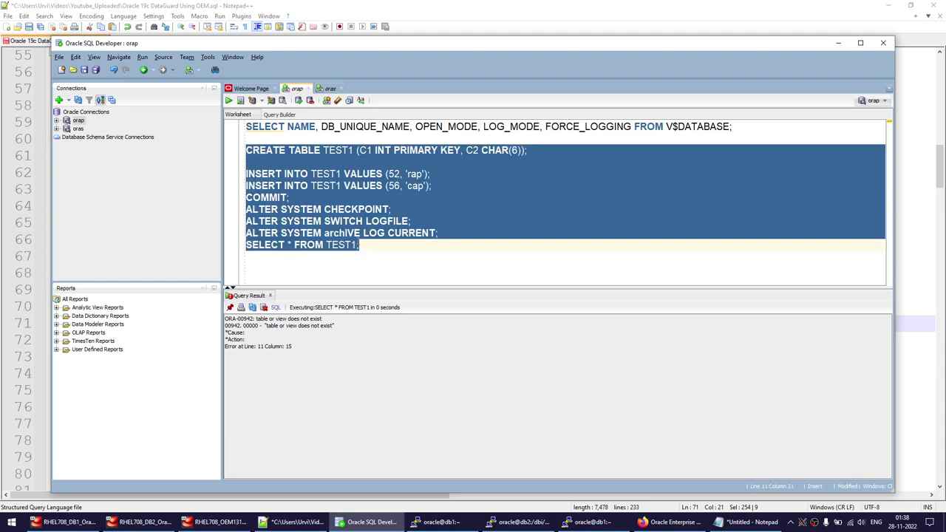
pyautogui.click(229, 101)
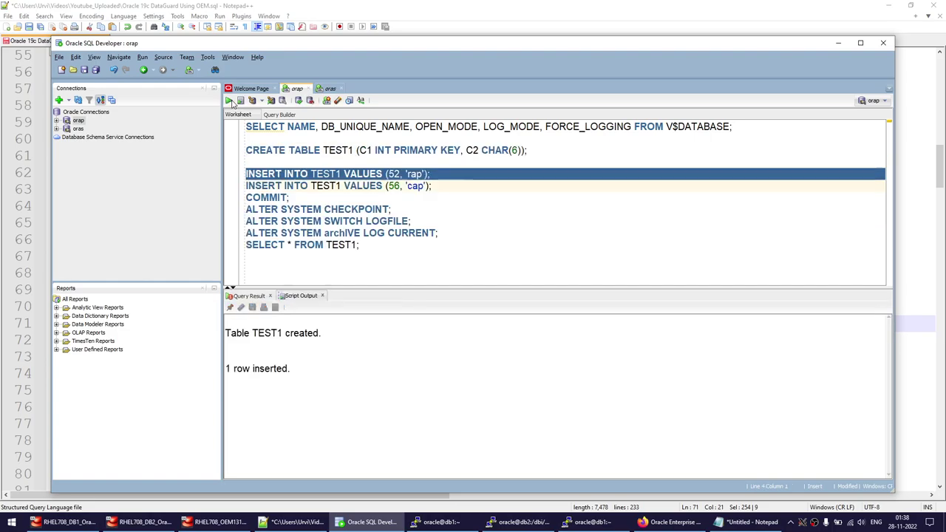
pyautogui.click(330, 88)
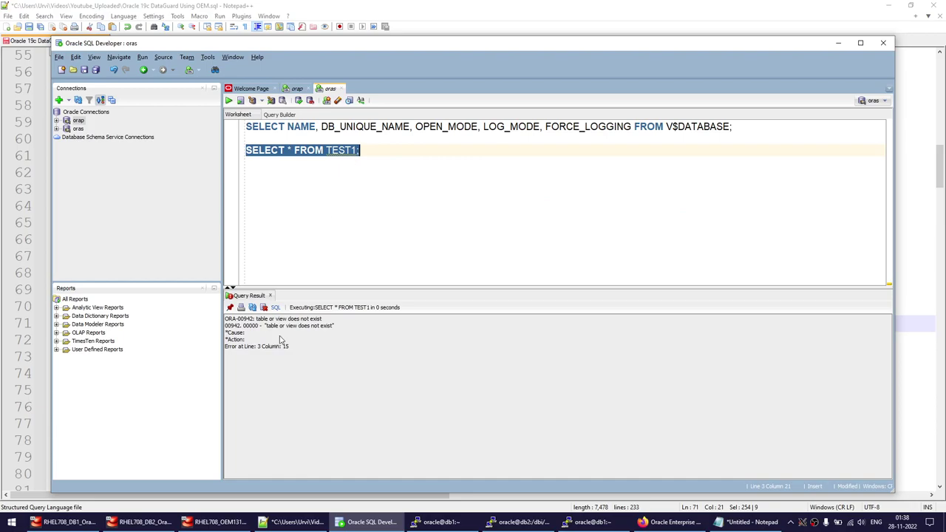
pyautogui.click(229, 101)
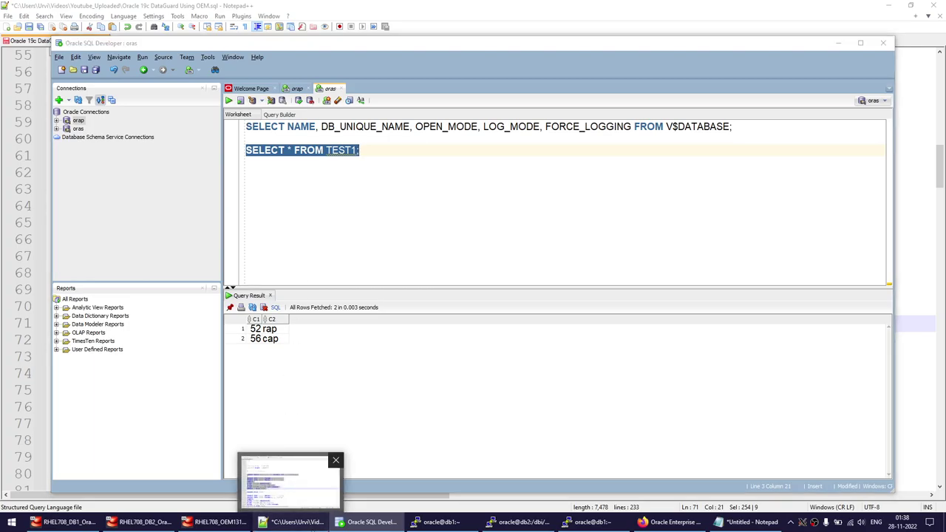
pyautogui.click(292, 522)
pyautogui.scroll(-3, 311, 349)
pyautogui.scroll(4, 303, 295)
# - Copy the V$DATABASE role and switchover status query from the notes script
pyautogui.scroll(-5, 301, 296)
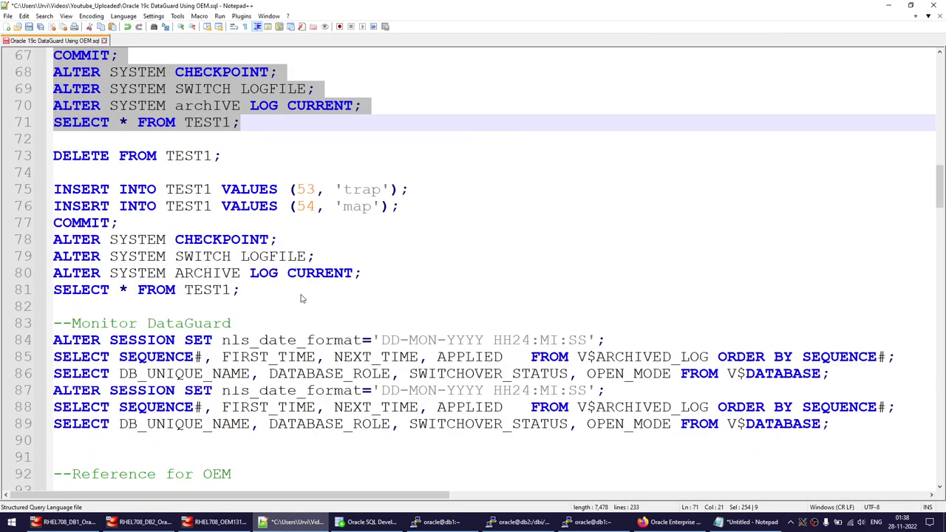
pyautogui.scroll(10, 300, 295)
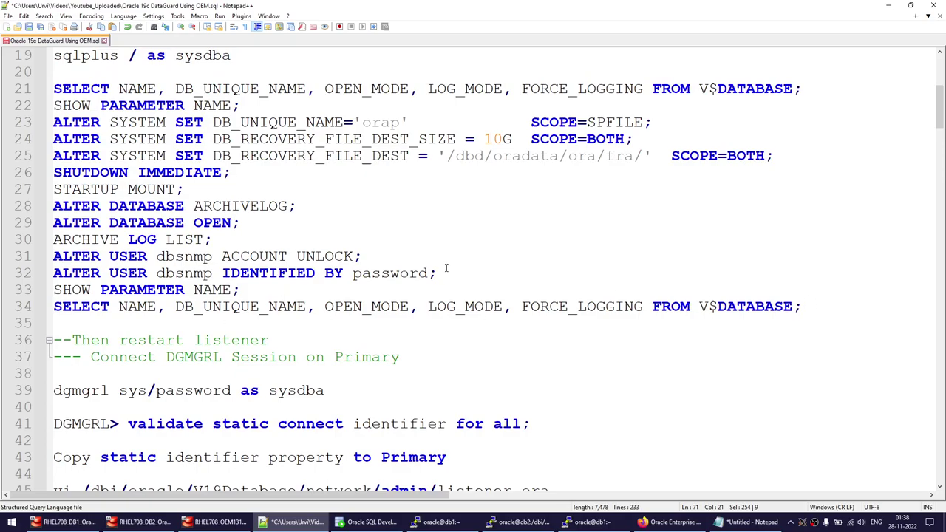
pyautogui.scroll(-18, 446, 268)
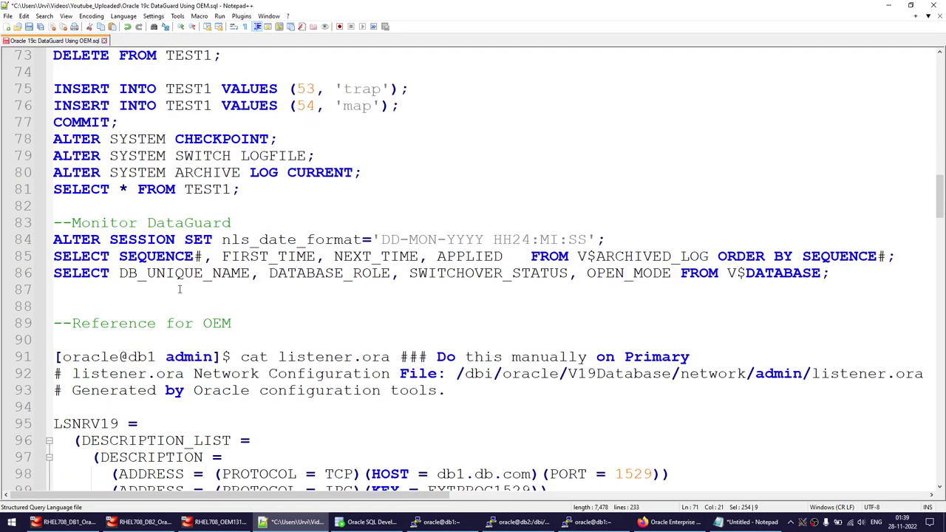
pyautogui.moveTo(829, 272); pyautogui.dragTo(53, 273)
pyautogui.hotkey('ctrl', 'c')
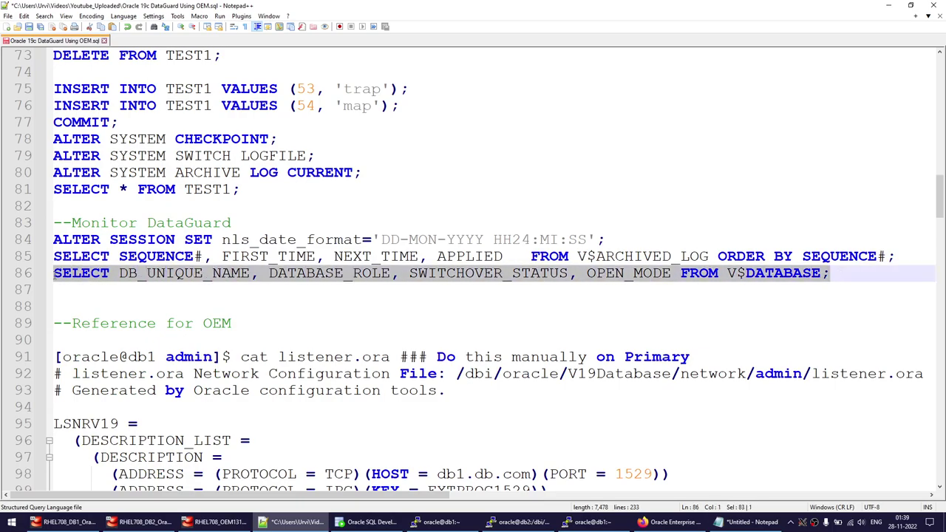
pyautogui.click(363, 522)
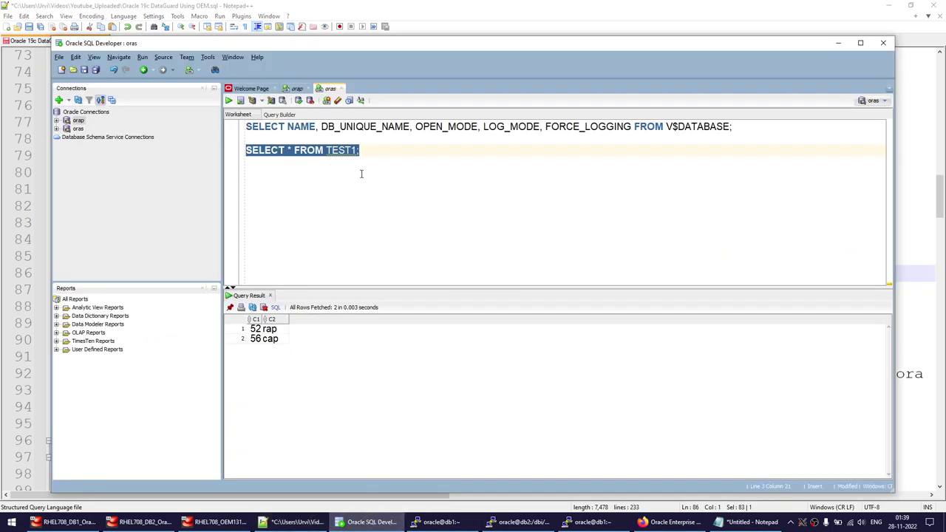
pyautogui.click(297, 89)
# - Run the role query on orap, showing PRIMARY with switchover status TO STANDBY
pyautogui.click(424, 249)
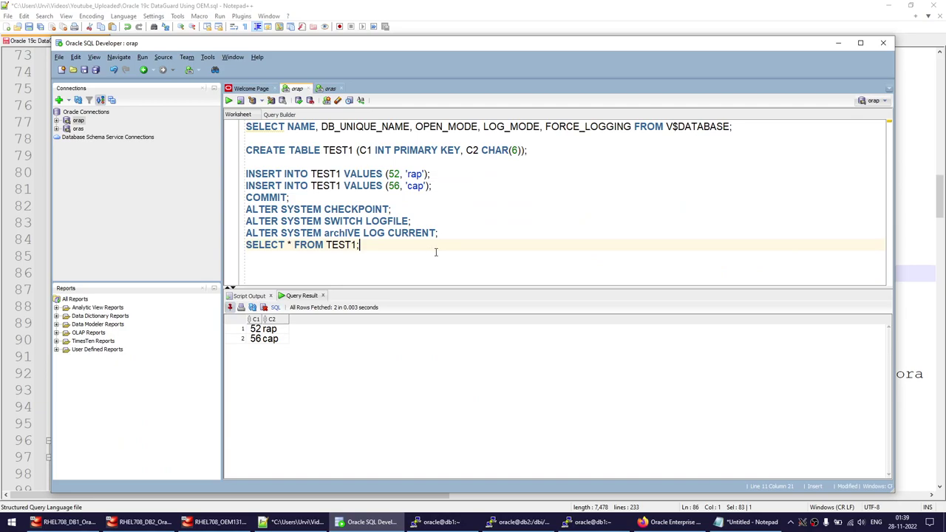
pyautogui.press('Up')
pyautogui.press('Up')
pyautogui.press('Up')
pyautogui.press('Up')
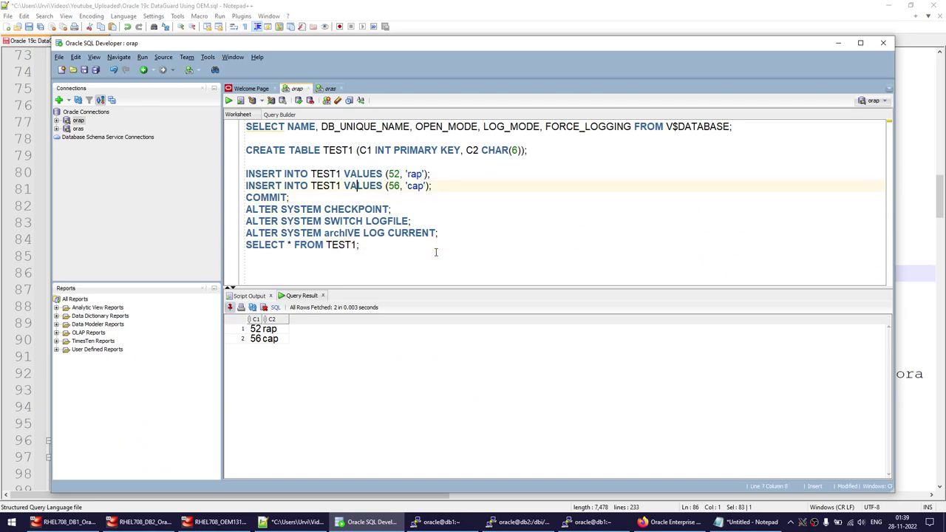
pyautogui.hotkey('ctrl', 'v')
pyautogui.hotkey('shift', 'Up')
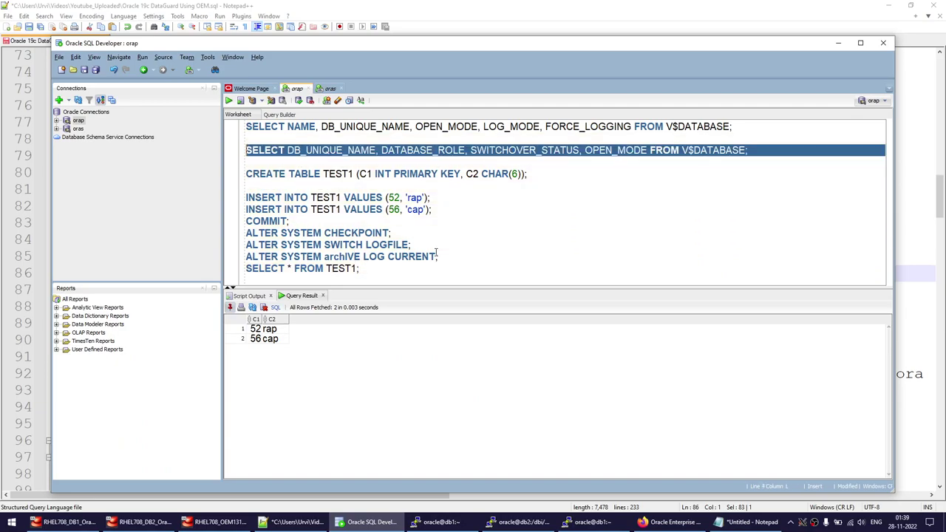
pyautogui.click(229, 100)
pyautogui.click(318, 333)
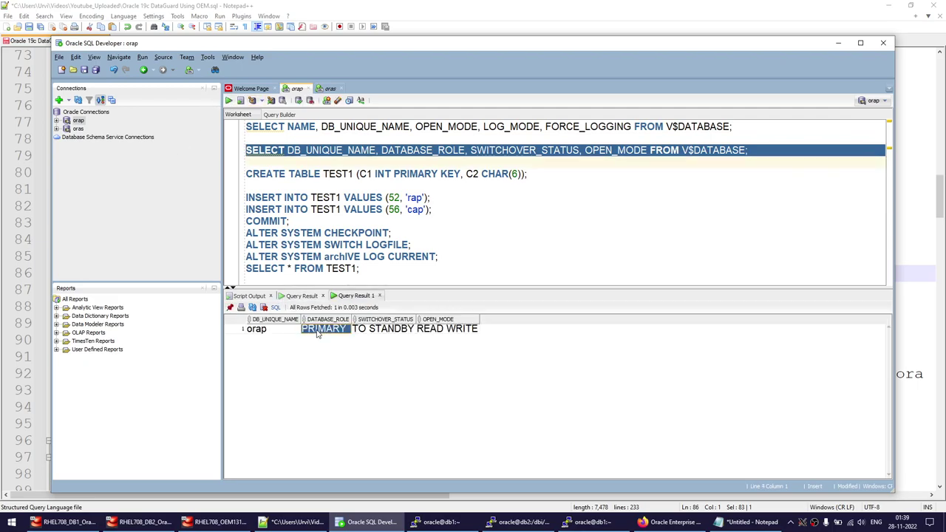
pyautogui.click(373, 330)
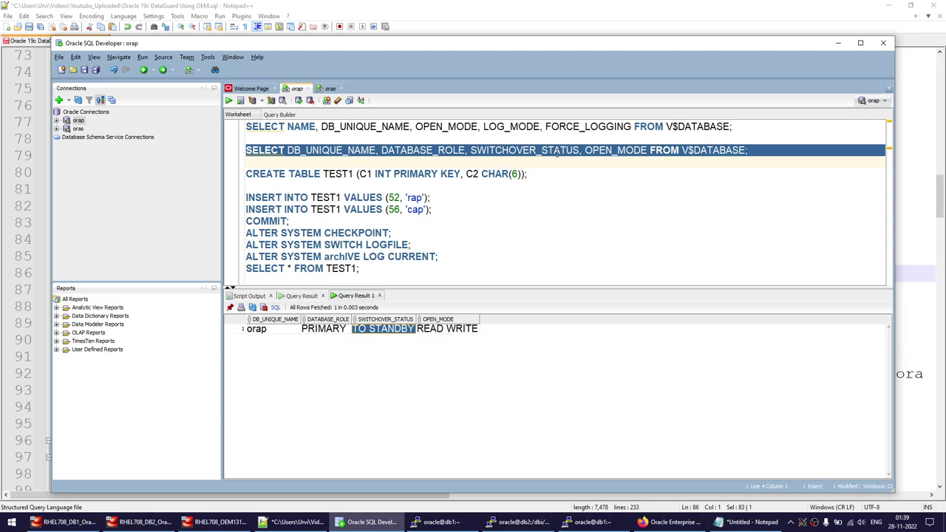
# - Paste into the oras worksheet and recopy the full role query line from orap
pyautogui.click(331, 88)
pyautogui.click(356, 138)
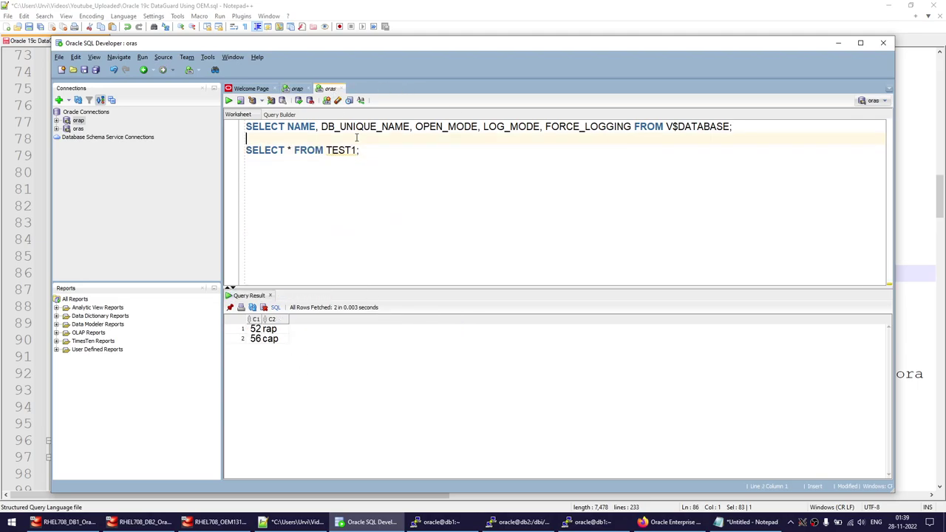
pyautogui.press('Return')
pyautogui.write('TO STANDBY')
pyautogui.press('Return')
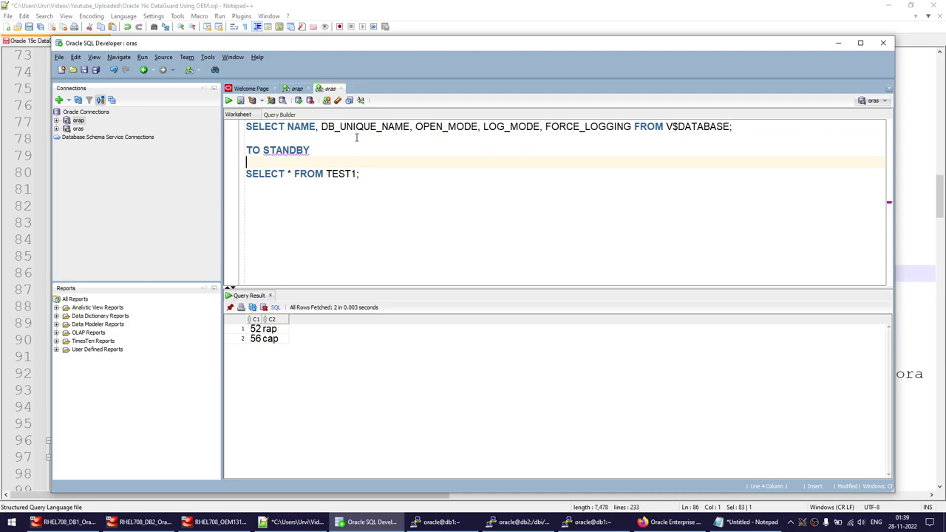
pyautogui.click(296, 88)
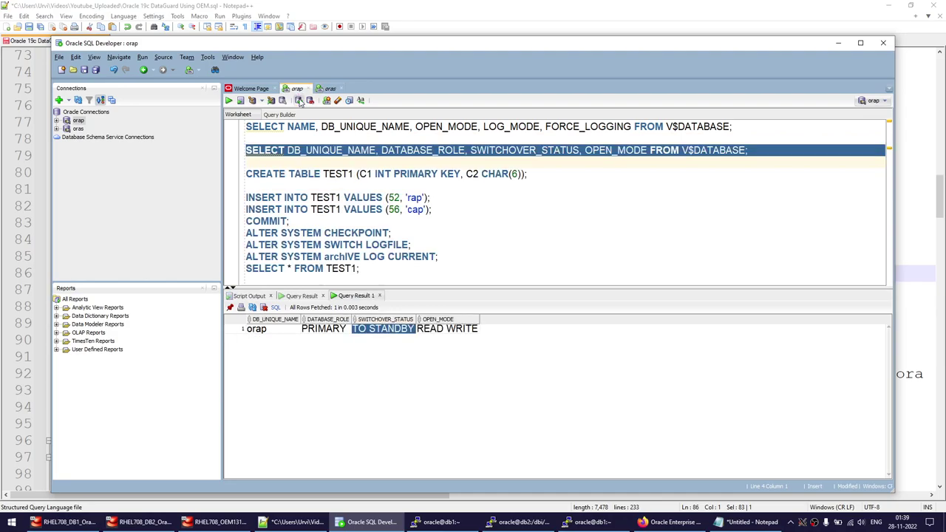
pyautogui.click(287, 150)
pyautogui.tripleClick(246, 149)
pyautogui.hotkey('ctrl', 'c')
# - Run the role query on oras, showing PHYSICAL STANDBY, NOT ALLOWED, READ ONLY WITH APPLY
pyautogui.click(330, 88)
pyautogui.moveTo(326, 150); pyautogui.dragTo(246, 150)
pyautogui.hotkey('ctrl', 'v')
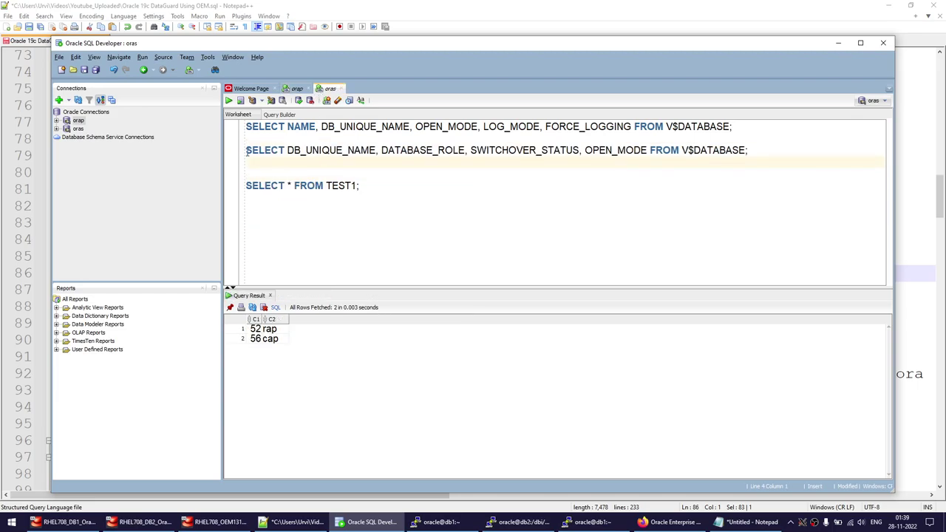
pyautogui.moveTo(778, 151); pyautogui.dragTo(248, 153)
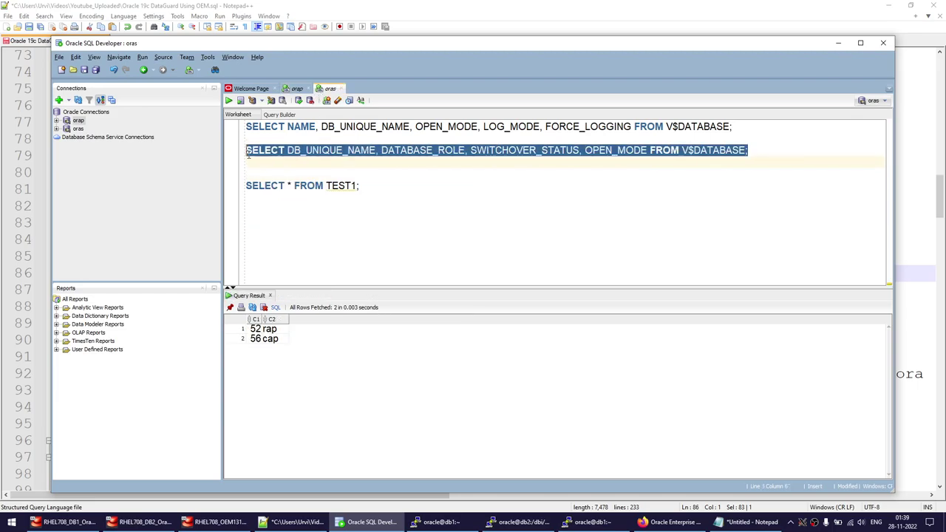
pyautogui.click(228, 100)
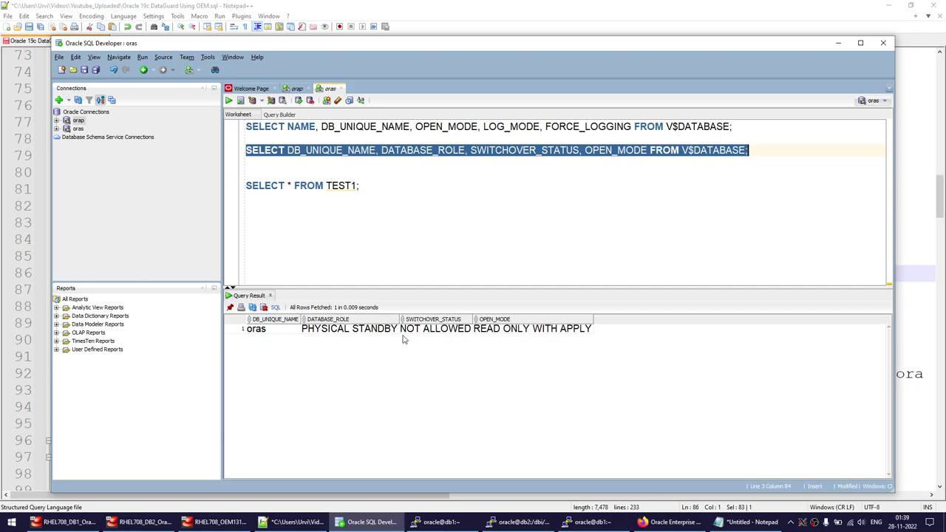
pyautogui.click(370, 334)
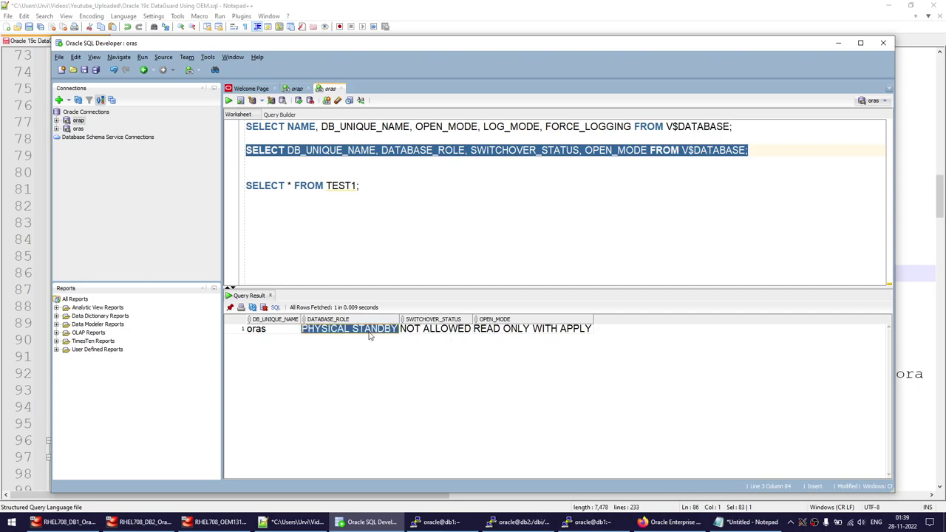
pyautogui.click(436, 335)
pyautogui.click(510, 332)
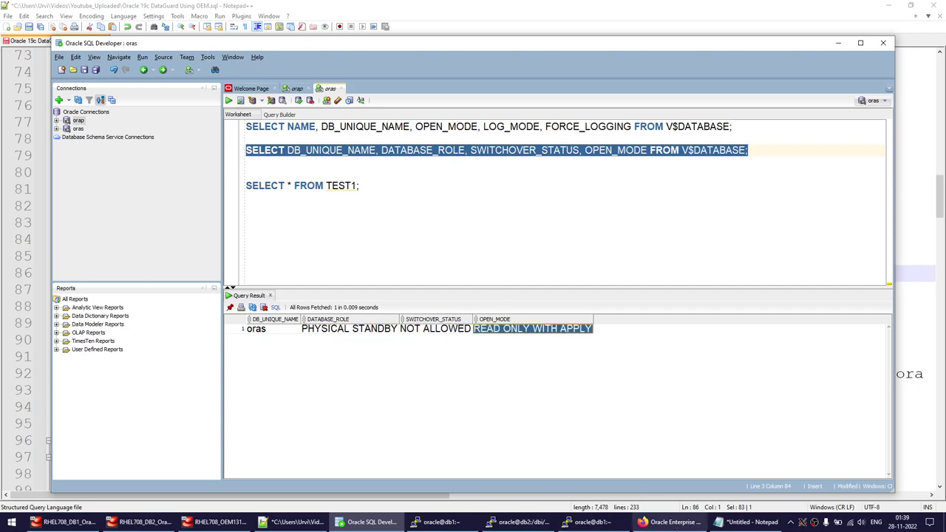
pyautogui.hotkey('alt', 'Tab')
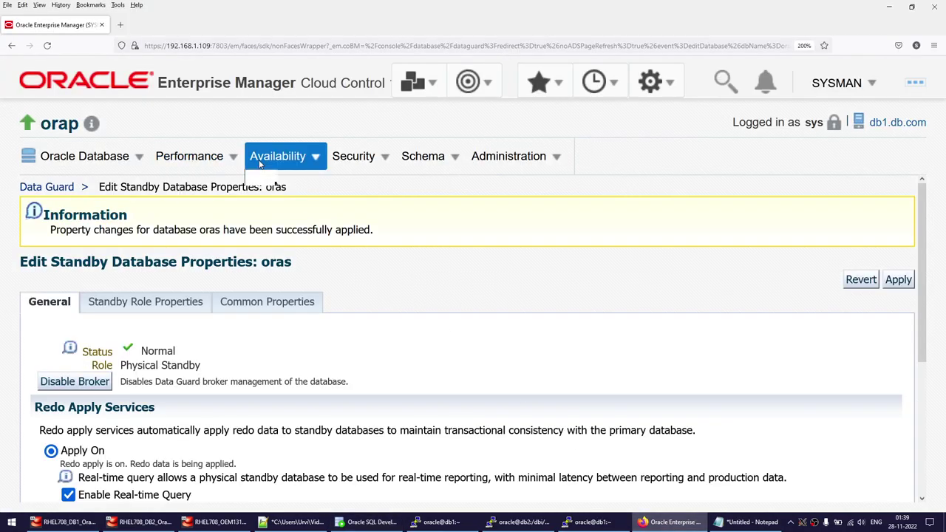
# - Open the Add Standby Database wizard from Availability and cancel it
pyautogui.click(278, 156)
pyautogui.click(288, 248)
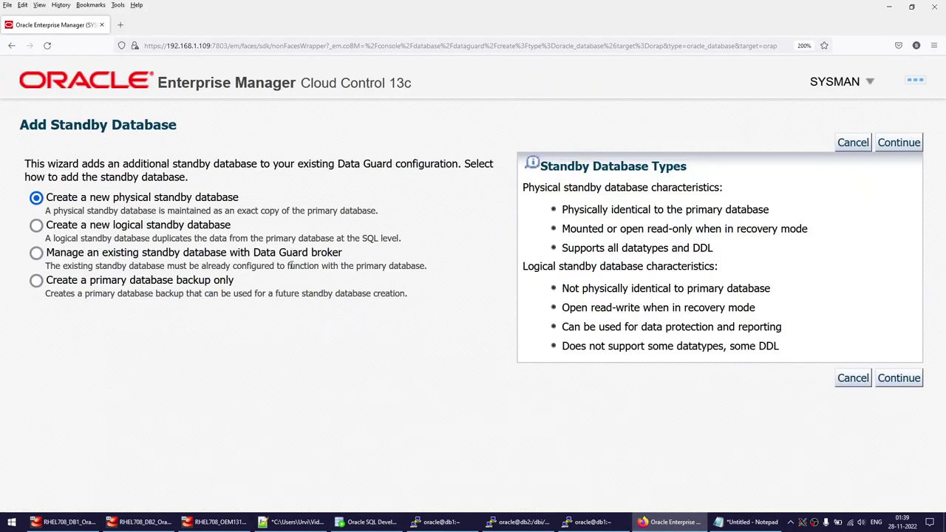
pyautogui.click(851, 379)
# - Review the Standby Databases table, where oras is a Physical Standby with real-time query
pyautogui.scroll(-3, 293, 294)
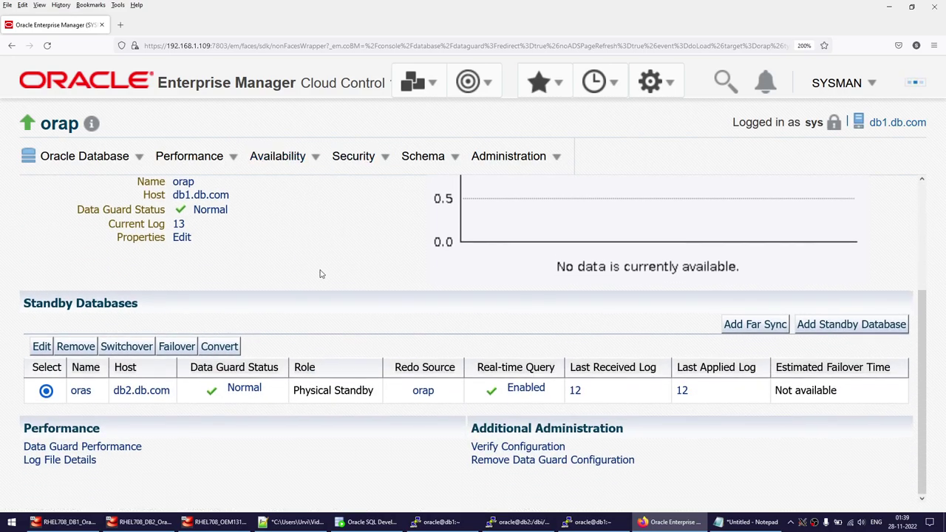
pyautogui.scroll(2, 320, 271)
pyautogui.scroll(-2, 320, 270)
pyautogui.moveTo(299, 390); pyautogui.dragTo(381, 396)
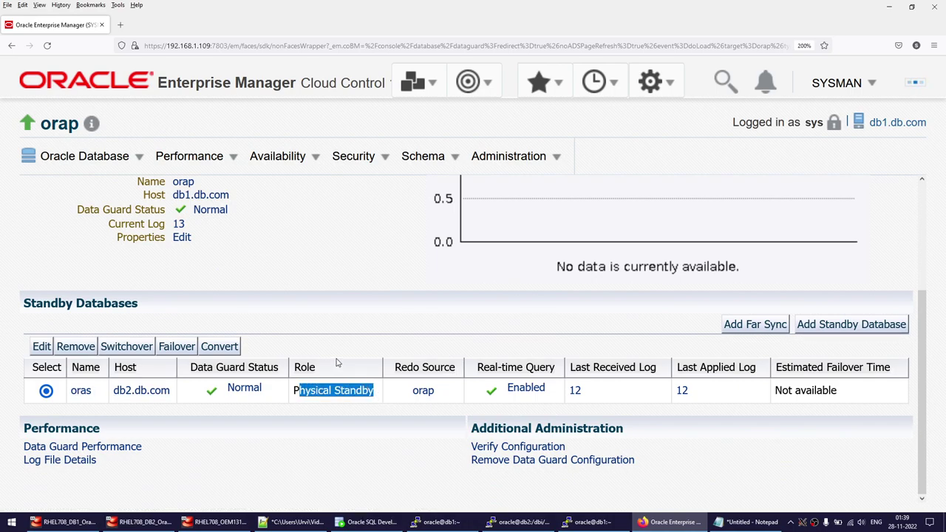
pyautogui.scroll(2, 336, 362)
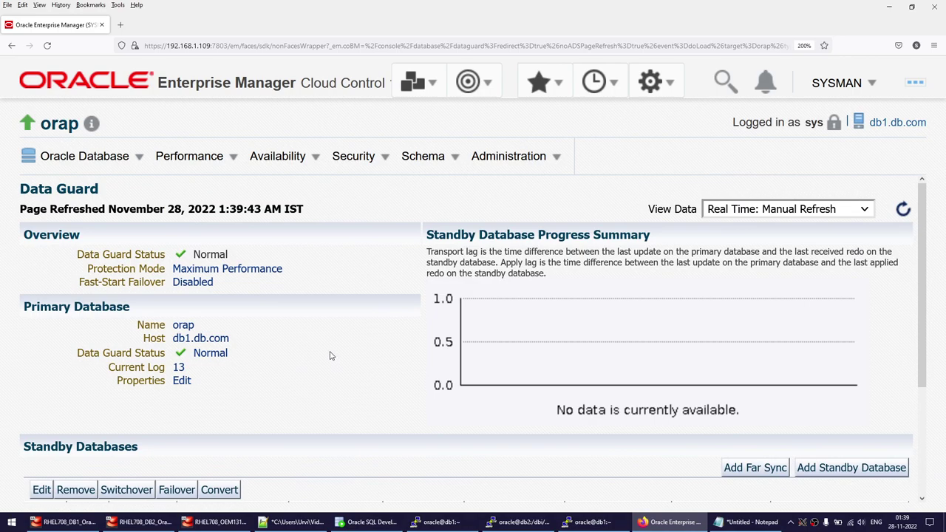
pyautogui.scroll(-2, 330, 355)
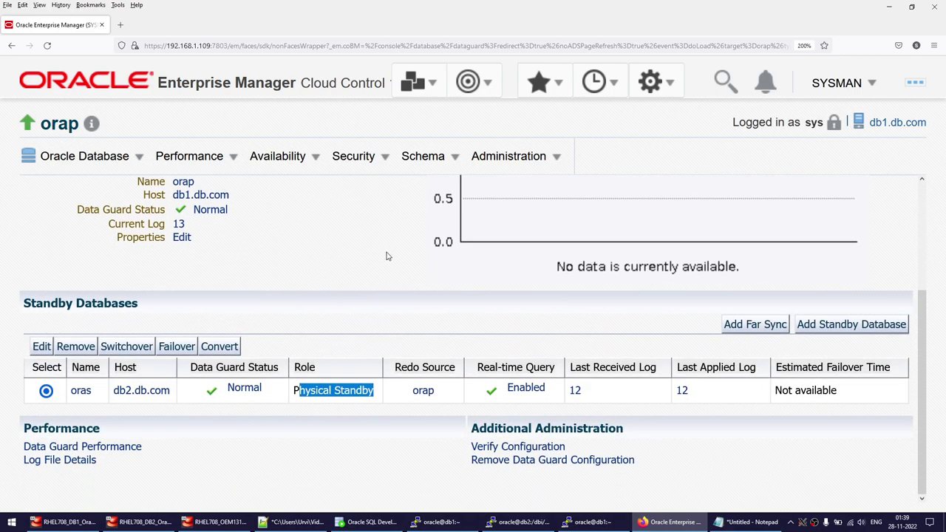
pyautogui.click(367, 522)
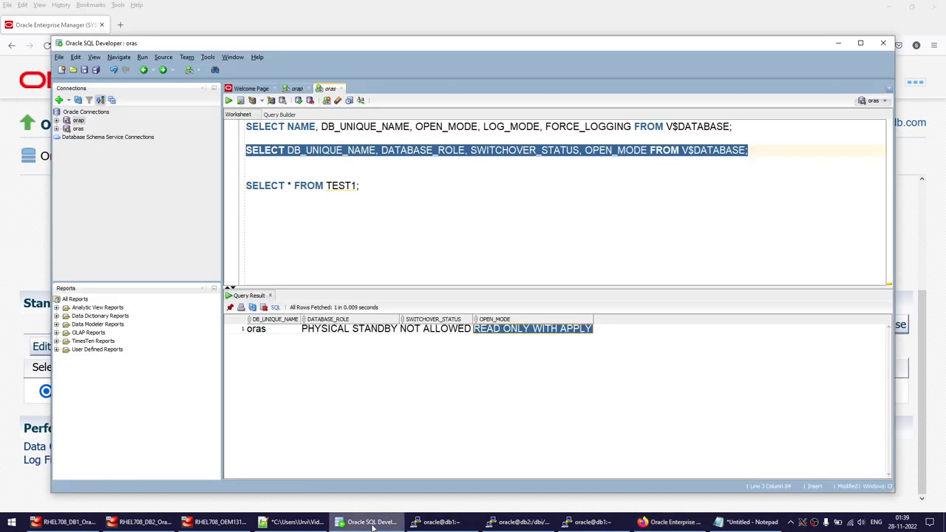
# - Review the orap and oras role results in their SQL Developer worksheets
pyautogui.click(286, 88)
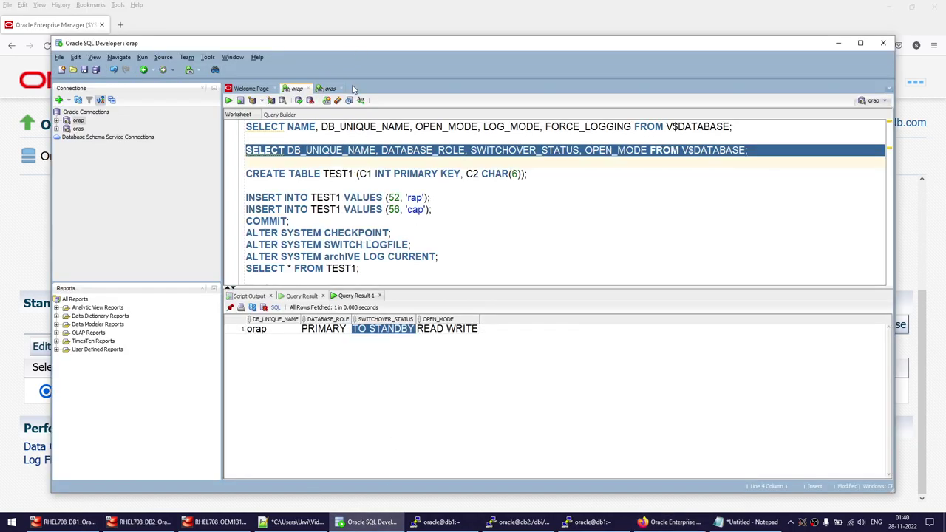
pyautogui.click(329, 88)
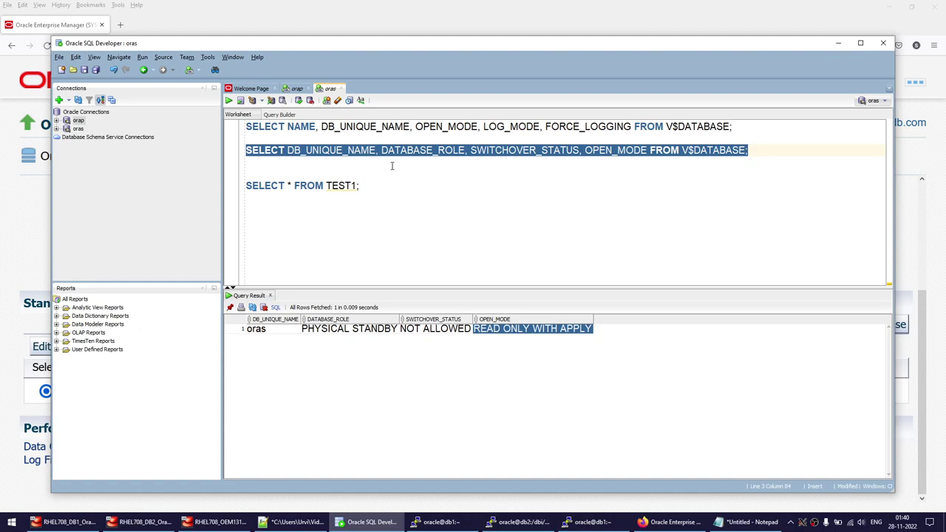
pyautogui.click(670, 522)
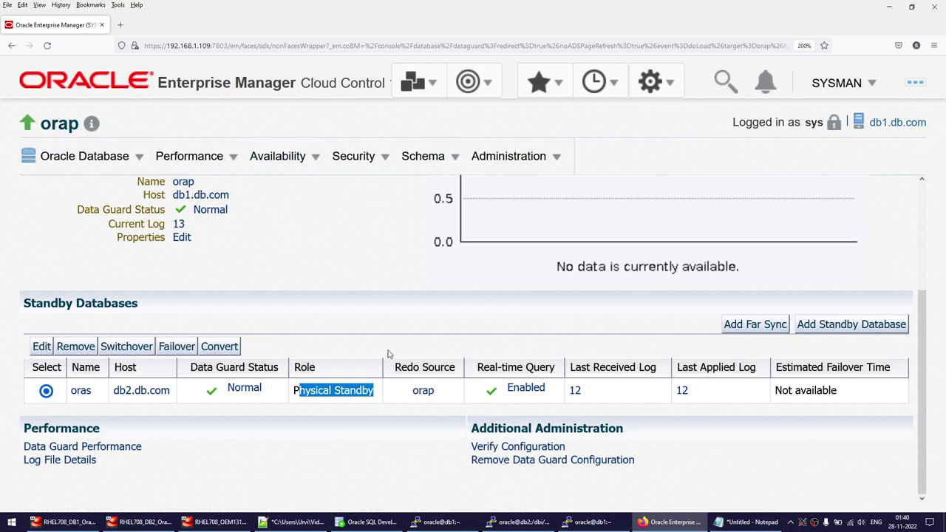
# - Exit the current DGMGRL session and clear the terminal screen
pyautogui.click(589, 522)
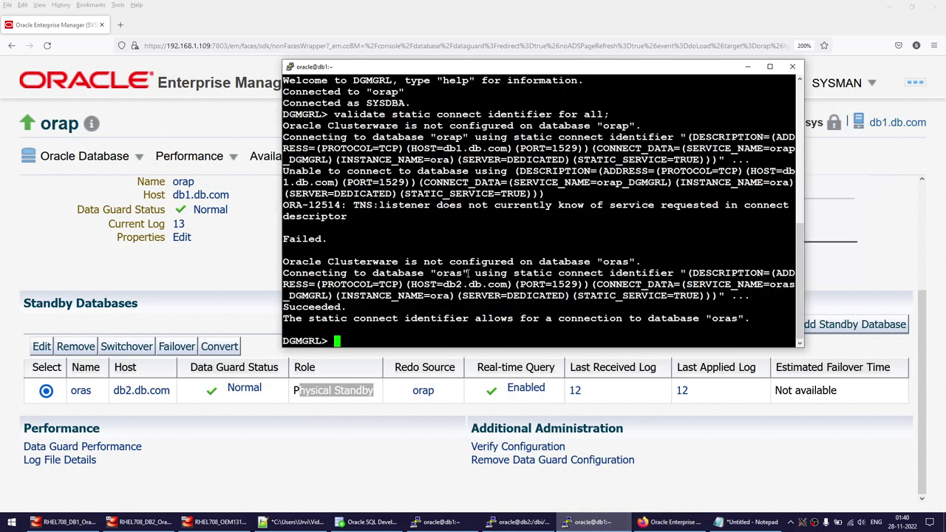
pyautogui.write('exit')
pyautogui.press('Return')
pyautogui.press('Up')
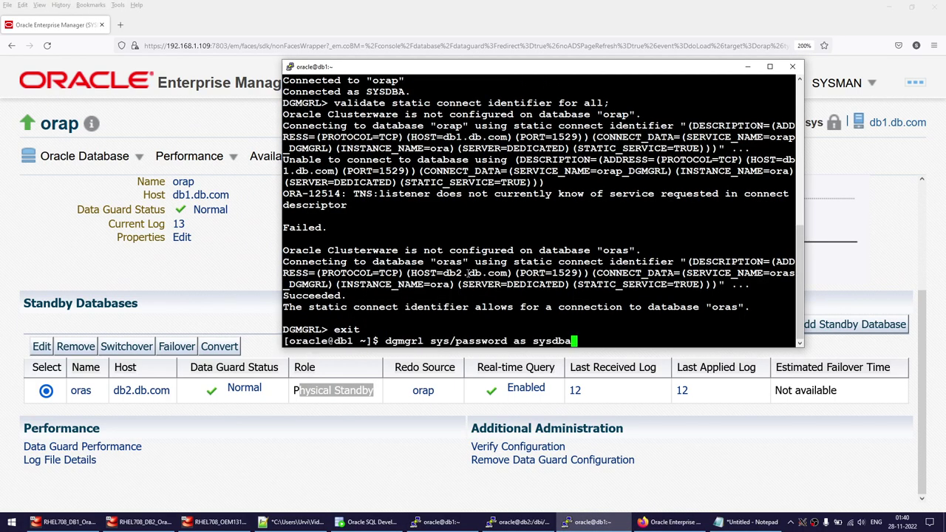
pyautogui.press('BackSpace')
pyautogui.hotkey('ctrl', 'c')
pyautogui.write('clear')
pyautogui.press('Return')
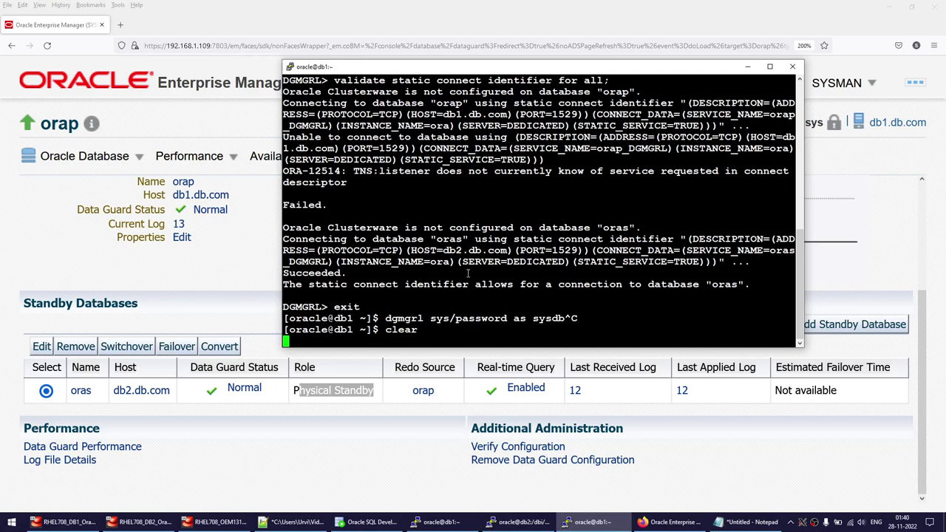
# - Reconnect DGMGRL to orap as SYSDBA and start typing switchover
pyautogui.press('Up')
pyautogui.press('Up')
pyautogui.press('Return')
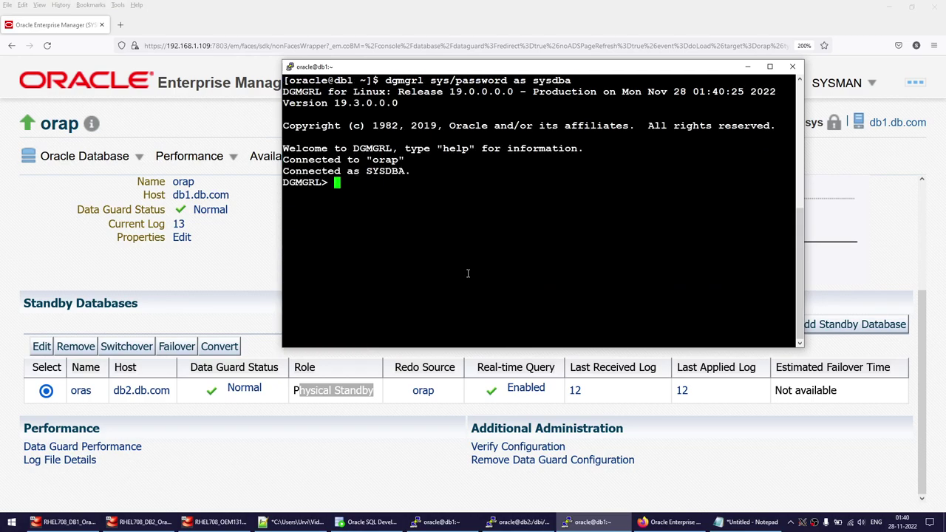
pyautogui.write('switchover')
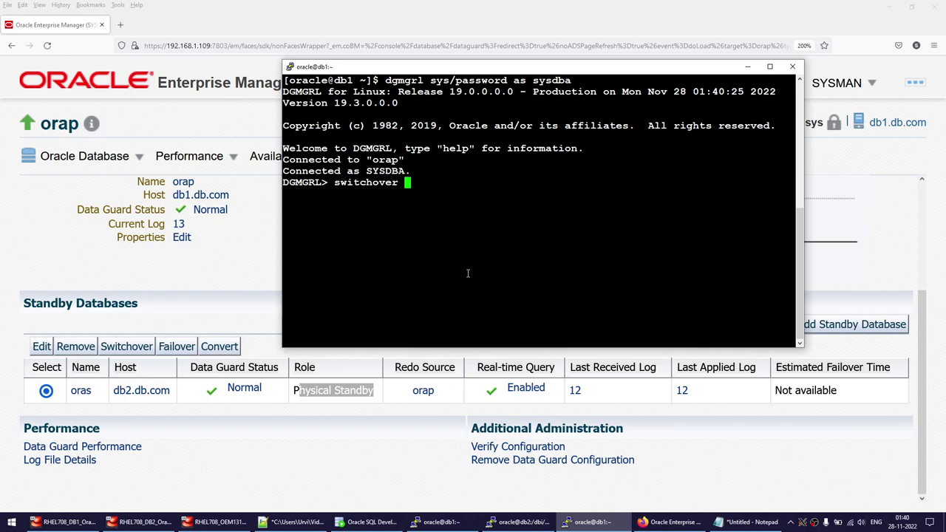
pyautogui.click(30, 227)
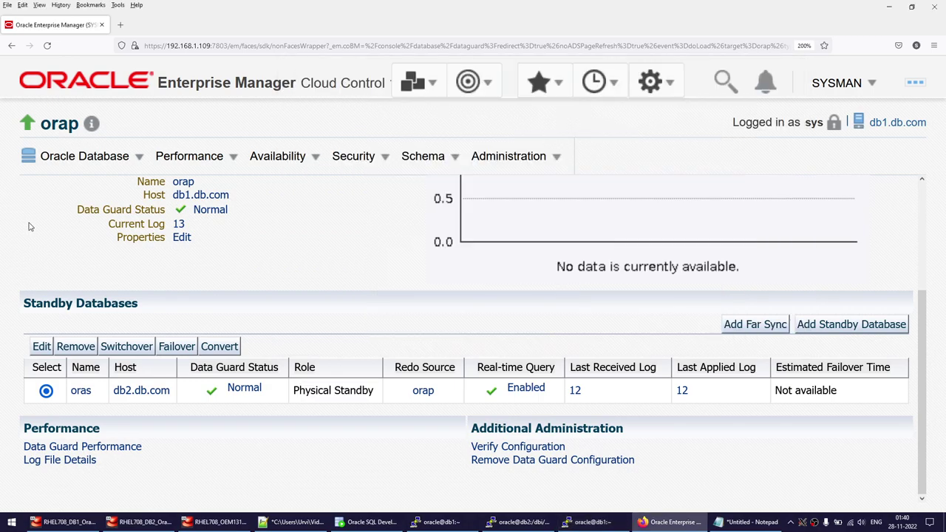
# - Start the switchover to oras with saved credentials for db2.db.com and db1.db.com, and confirm it
pyautogui.click(126, 352)
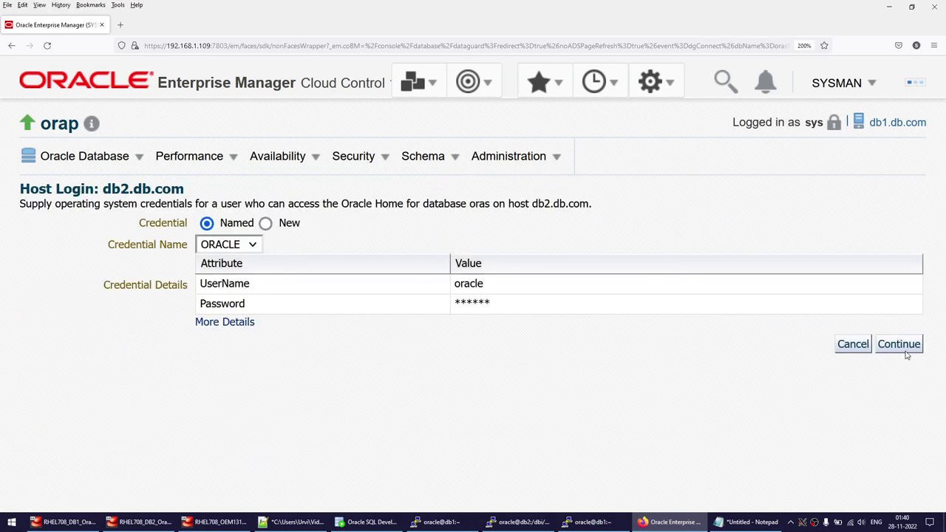
pyautogui.click(898, 344)
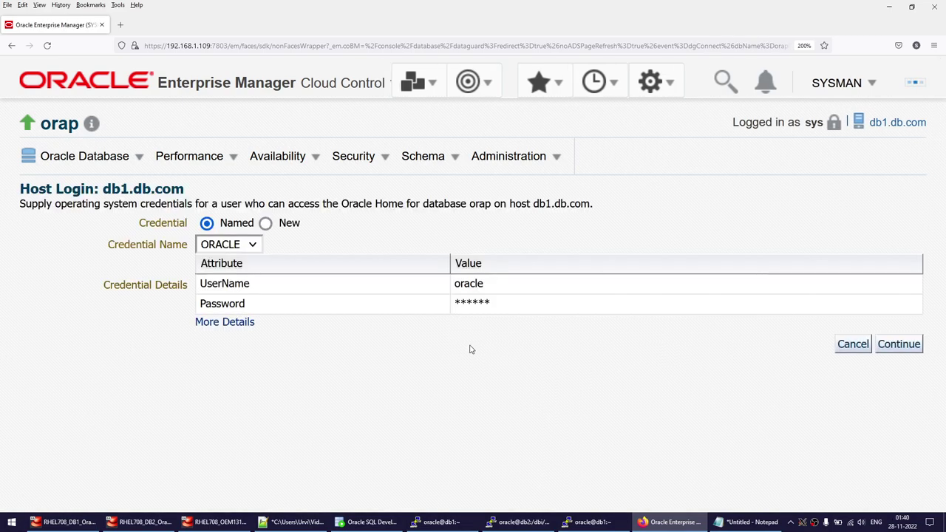
pyautogui.click(905, 346)
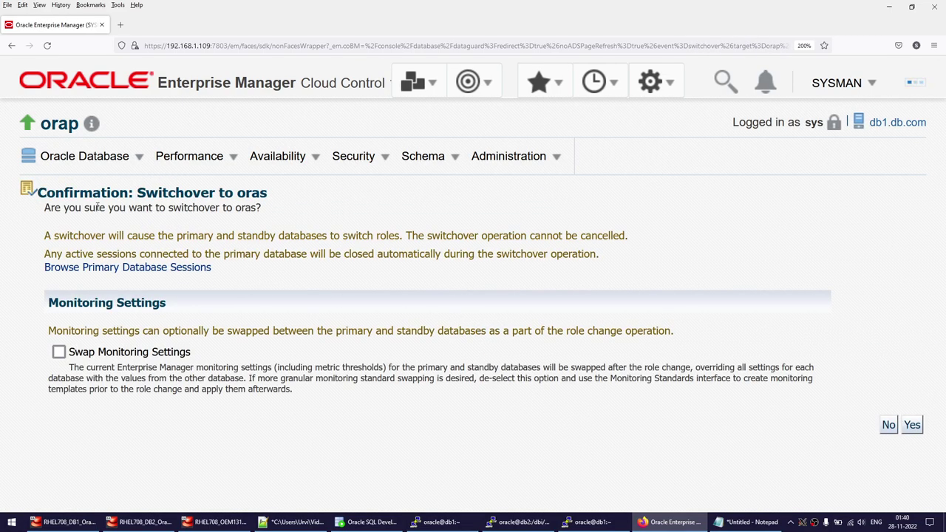
pyautogui.doubleClick(248, 209)
pyautogui.click(912, 426)
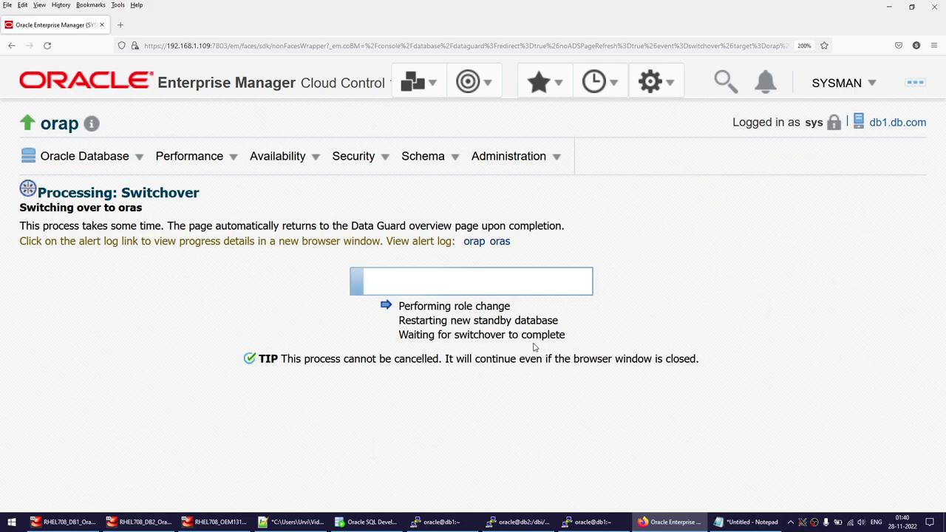
pyautogui.click(452, 522)
# - Record the oras PHYSICAL STANDBY result row in the oras worksheet
pyautogui.scroll(5, 454, 321)
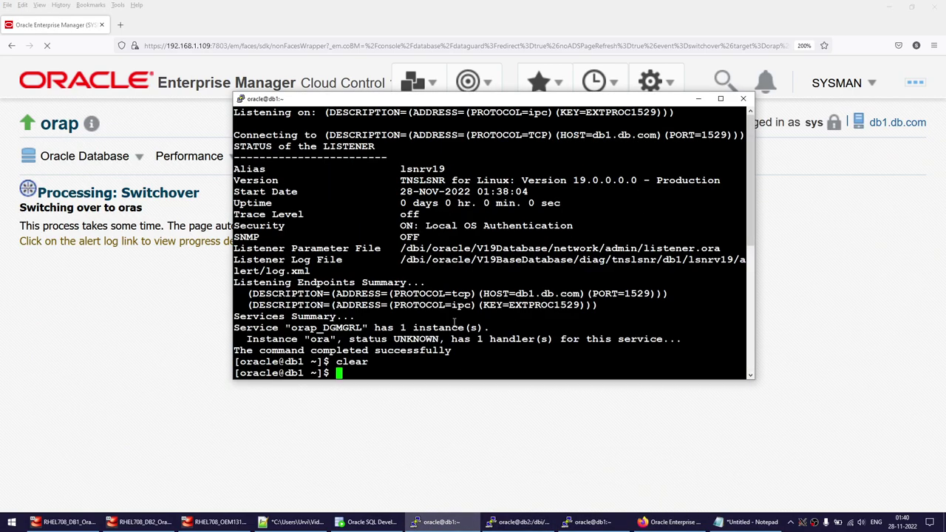
pyautogui.click(591, 521)
pyautogui.scroll(8, 434, 251)
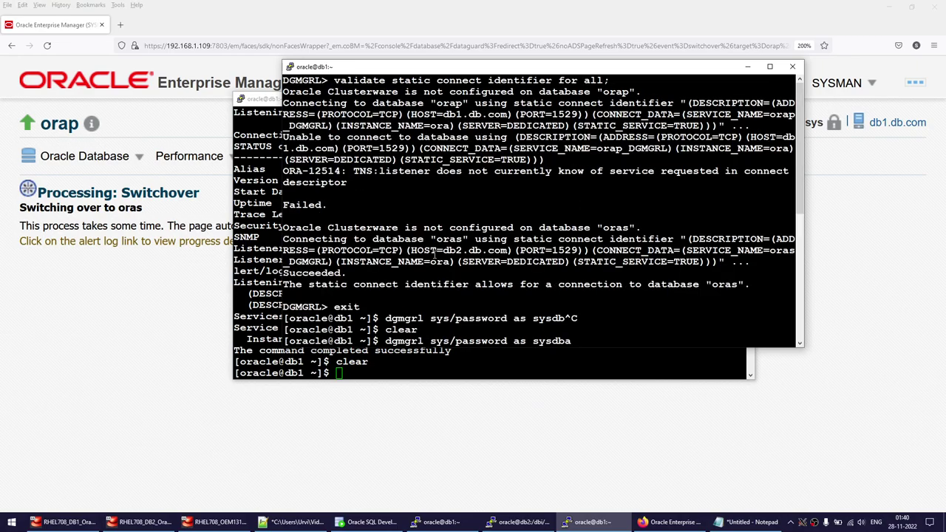
pyautogui.scroll(-8, 434, 253)
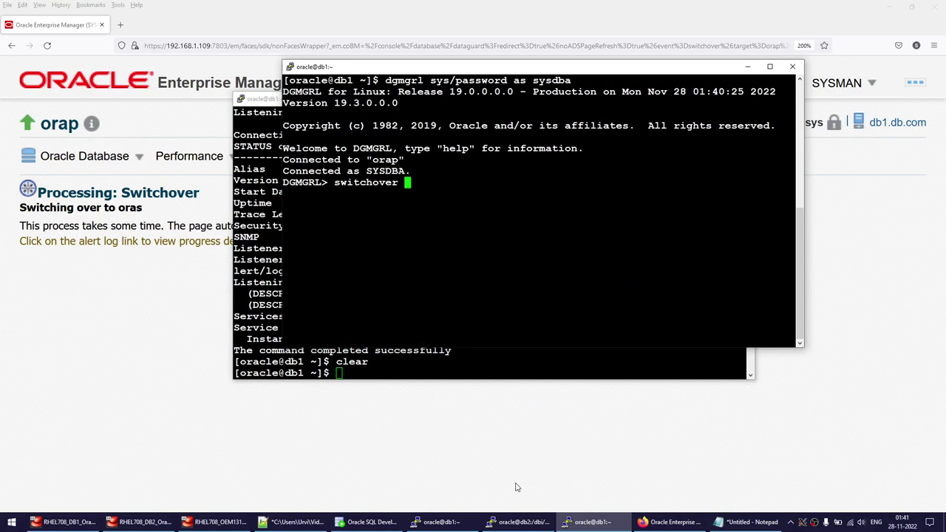
pyautogui.click(367, 522)
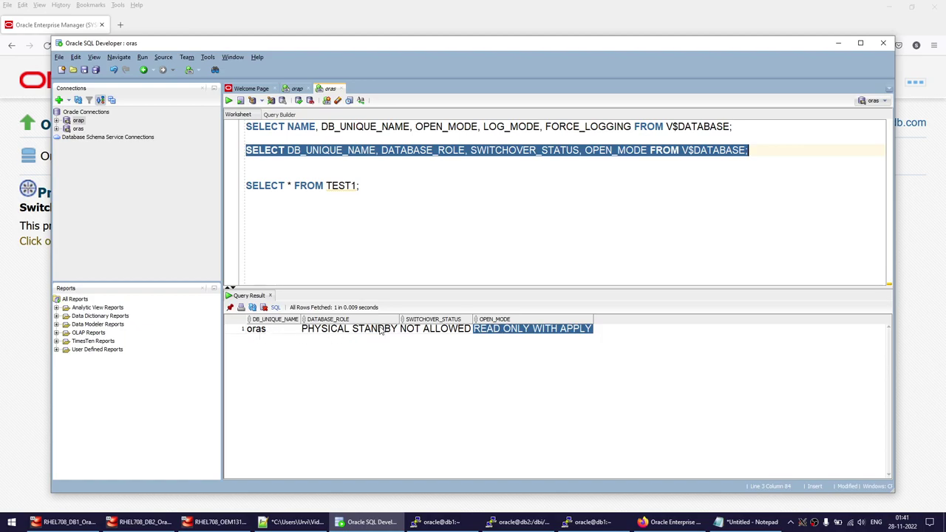
pyautogui.click(279, 331)
pyautogui.keyDown('shift'); pyautogui.click(366, 331); pyautogui.keyUp('shift')
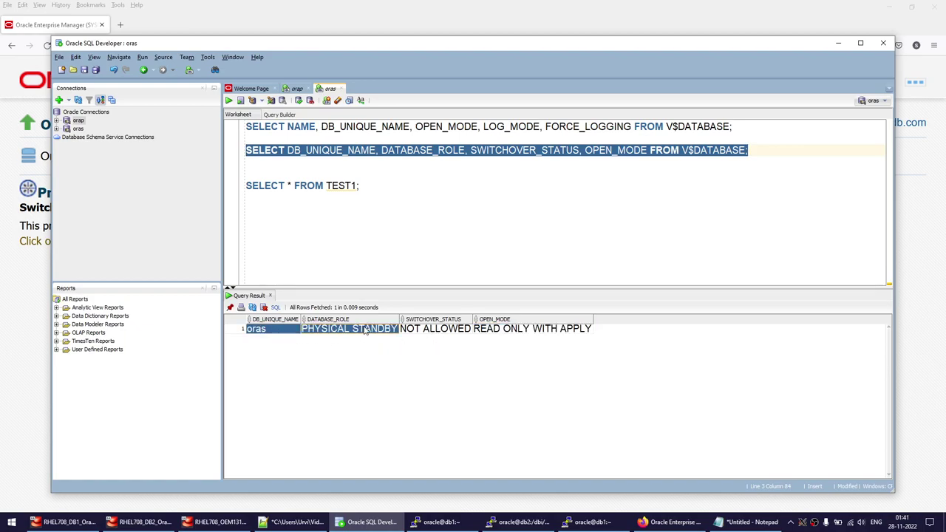
pyautogui.keyDown('shift'); pyautogui.click(568, 331); pyautogui.keyUp('shift')
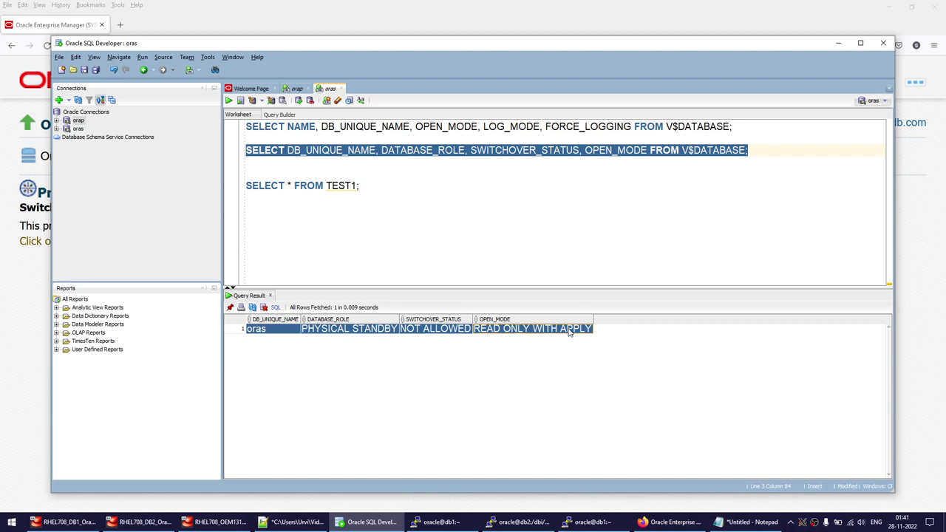
pyautogui.click(371, 167)
pyautogui.press('Return')
pyautogui.hotkey('ctrl', 'v')
pyautogui.press('Return')
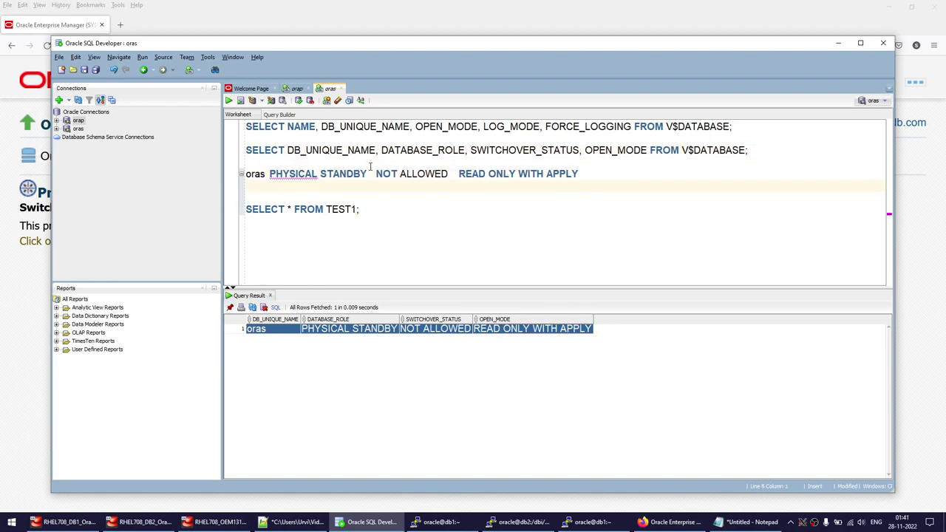
# - Dismiss the connection reset notice and record the orap PRIMARY result row in its worksheet
pyautogui.click(296, 99)
pyautogui.press('Return')
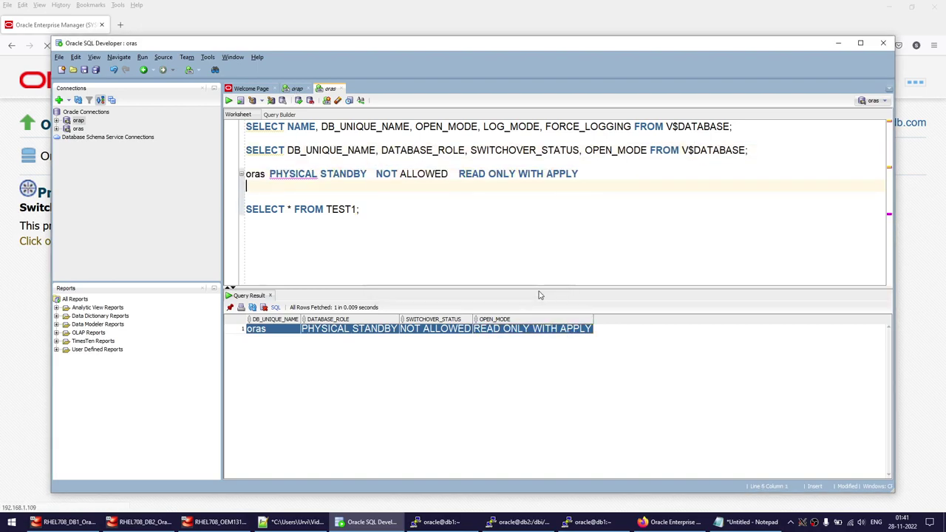
pyautogui.click(297, 88)
pyautogui.click(255, 328)
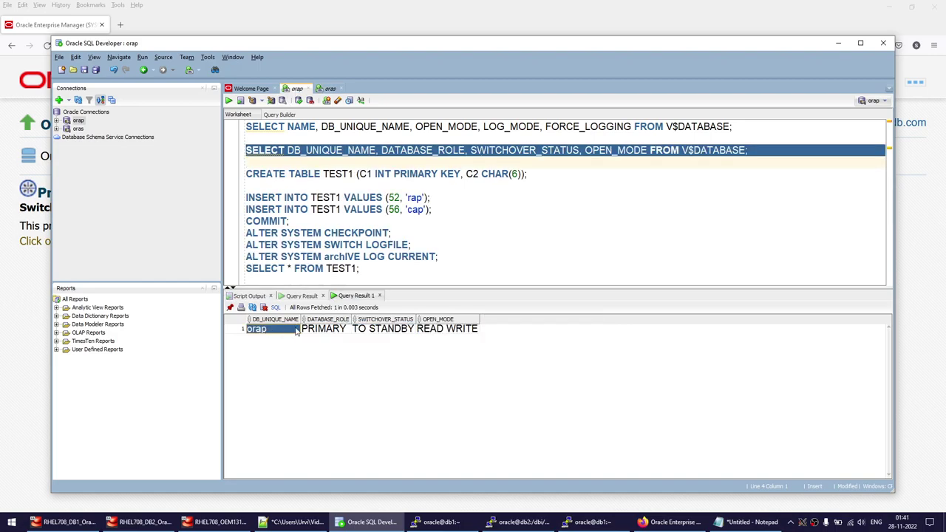
pyautogui.keyDown('shift'); pyautogui.click(464, 331); pyautogui.keyUp('shift')
pyautogui.hotkey('ctrl', 'c')
pyautogui.click(325, 165)
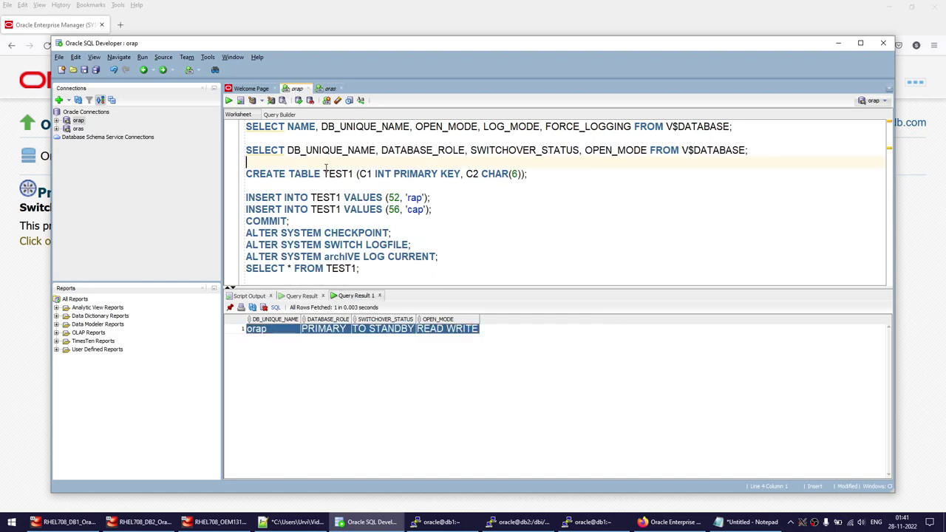
pyautogui.hotkey('ctrl', 'v')
pyautogui.press('Return')
pyautogui.press('Return')
pyautogui.press('Return')
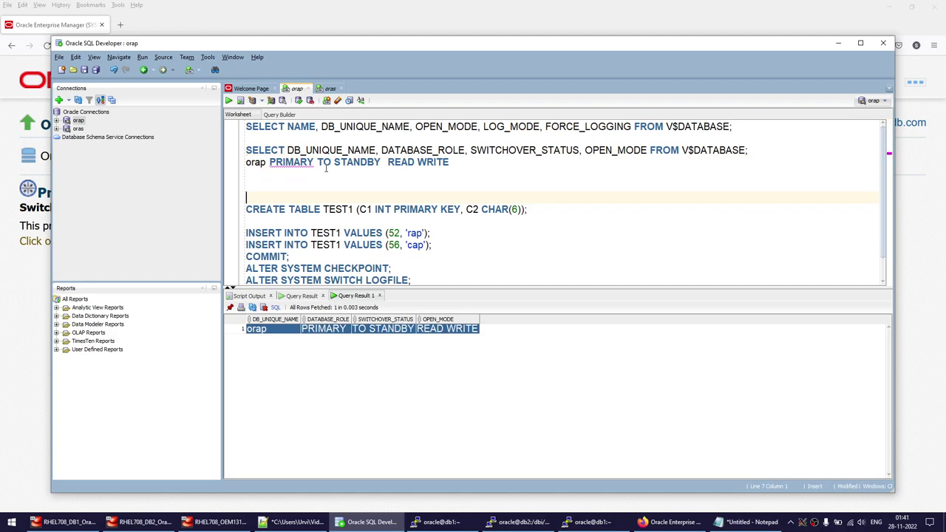
# - Rerun the role query on oras and paste its new PRIMARY, READ WRITE row below
pyautogui.click(330, 89)
pyautogui.moveTo(754, 154); pyautogui.dragTo(222, 154)
pyautogui.click(229, 101)
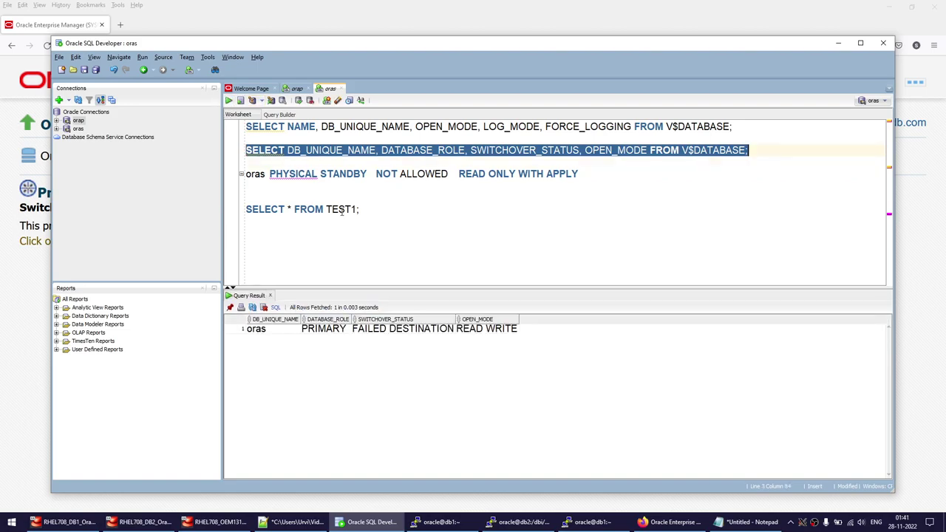
pyautogui.click(287, 331)
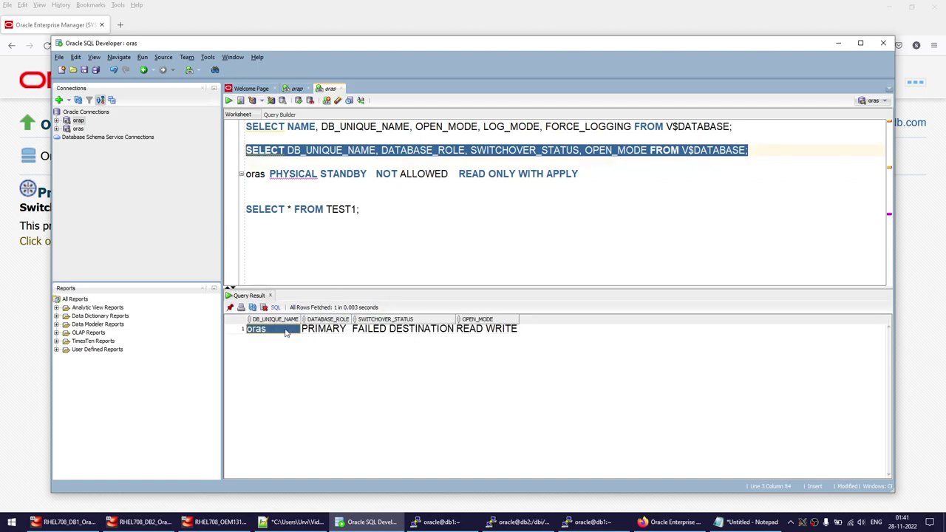
pyautogui.keyDown('shift'); pyautogui.click(479, 335); pyautogui.keyUp('shift')
pyautogui.hotkey('ctrl', 'c')
pyautogui.click(298, 174)
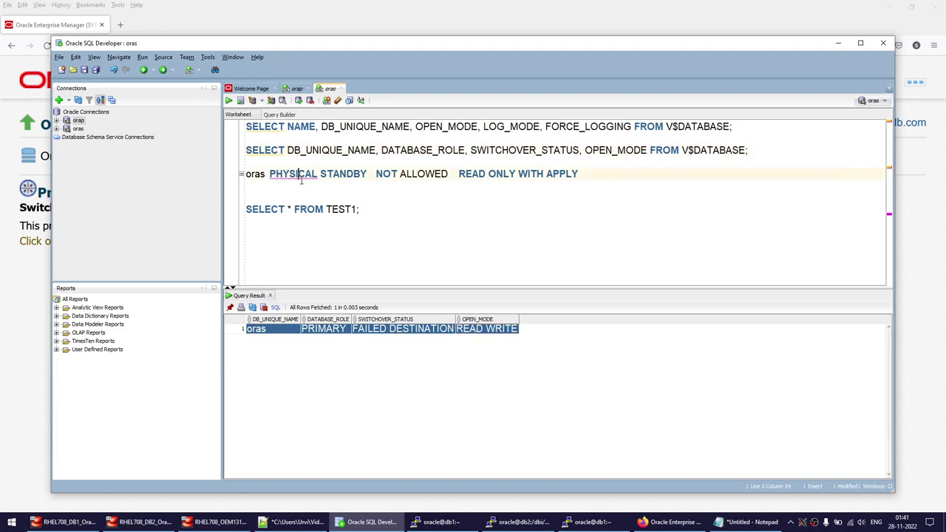
pyautogui.click(302, 186)
pyautogui.hotkey('ctrl', 'v')
pyautogui.click(318, 187)
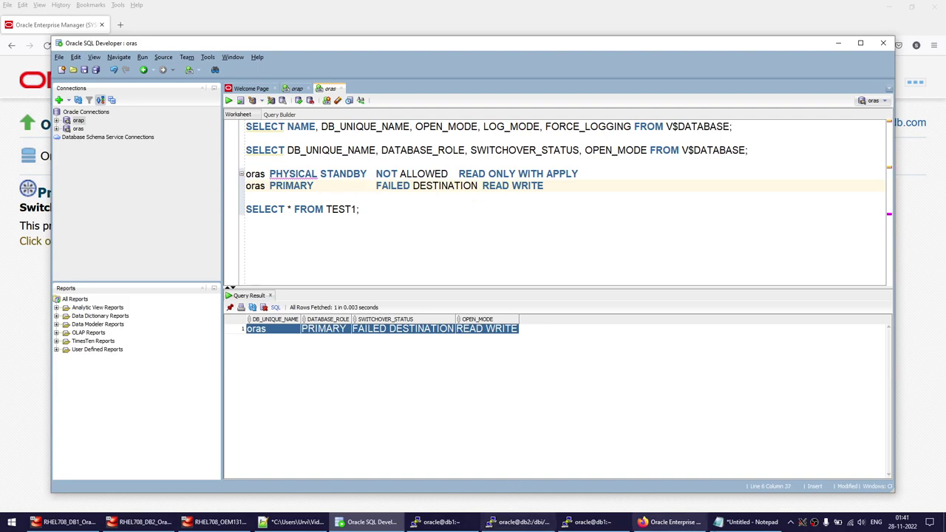
pyautogui.click(685, 525)
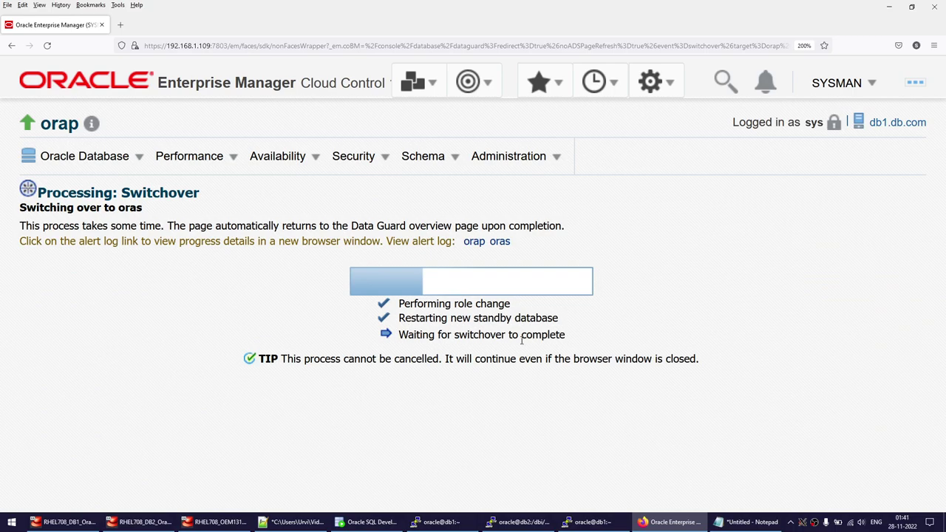
# - Rerun the role query on orap and paste its PHYSICAL STANDBY, RECOVERY NEEDED, READ ONLY row below
pyautogui.click(889, 6)
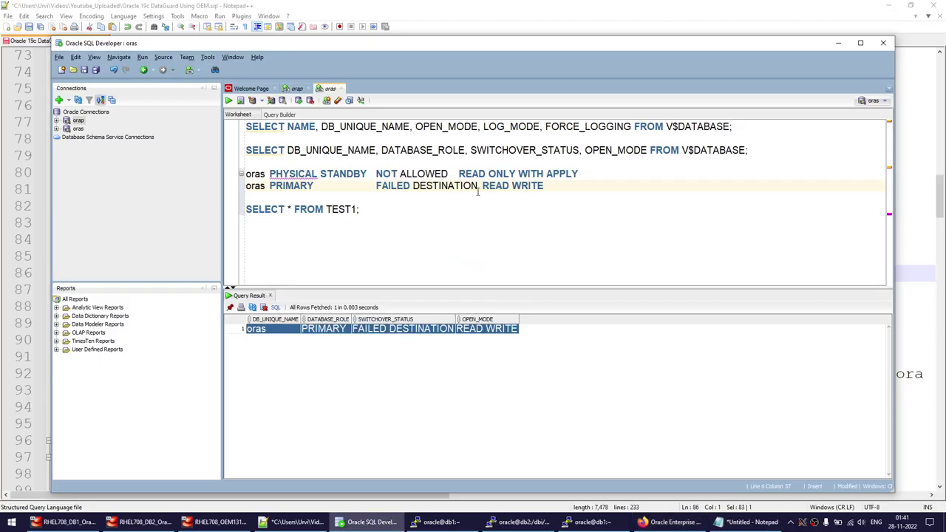
pyautogui.click(296, 89)
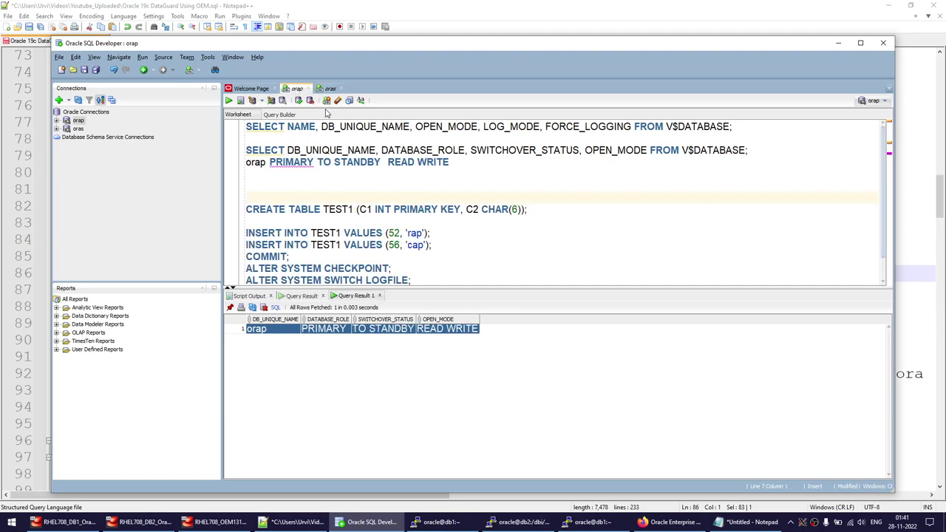
pyautogui.moveTo(746, 151); pyautogui.dragTo(244, 150)
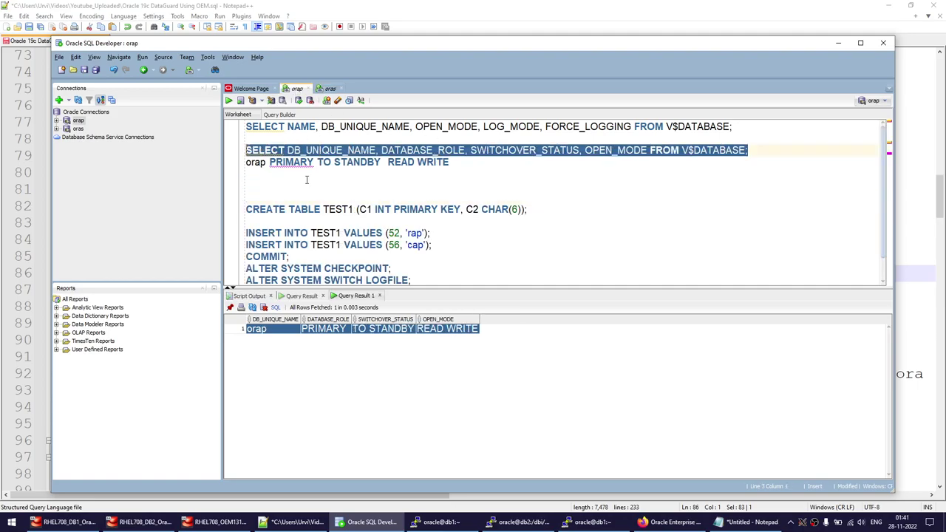
pyautogui.click(228, 101)
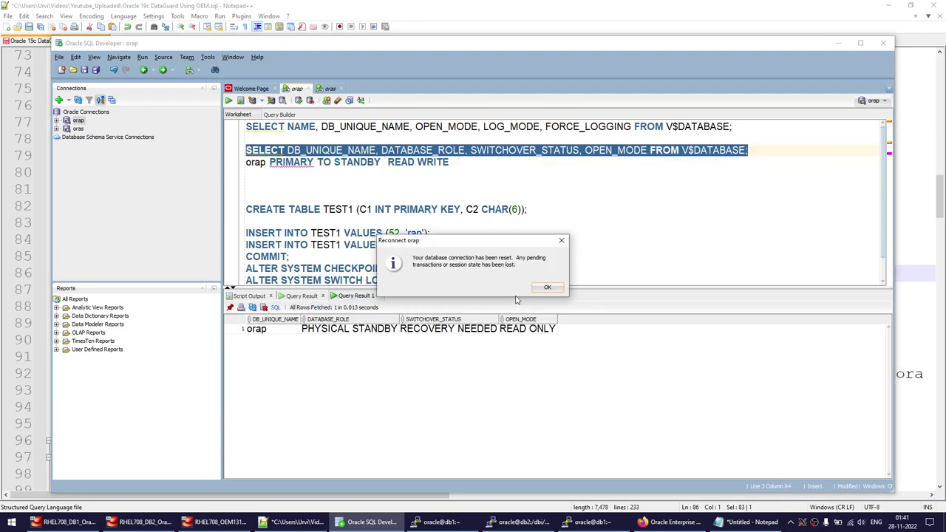
pyautogui.click(548, 289)
pyautogui.click(284, 331)
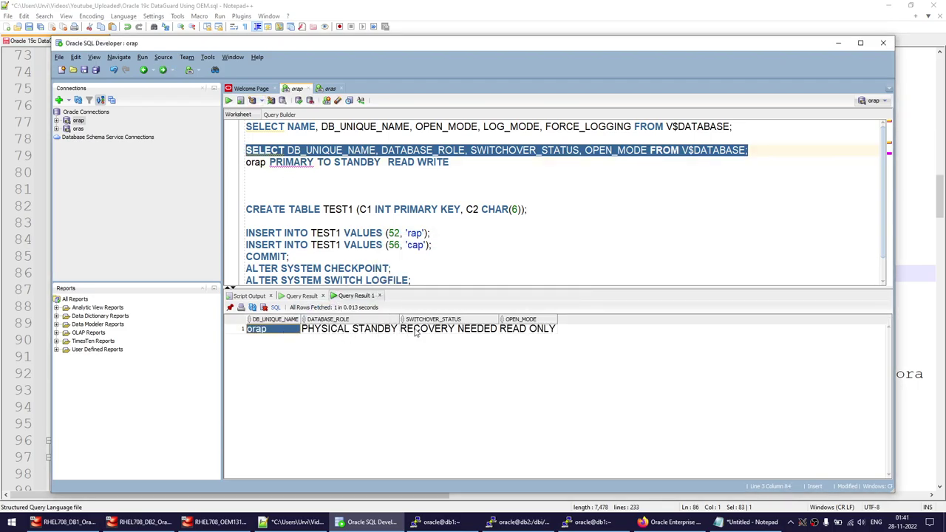
pyautogui.keyDown('shift'); pyautogui.click(526, 333); pyautogui.keyUp('shift')
pyautogui.hotkey('ctrl', 'c')
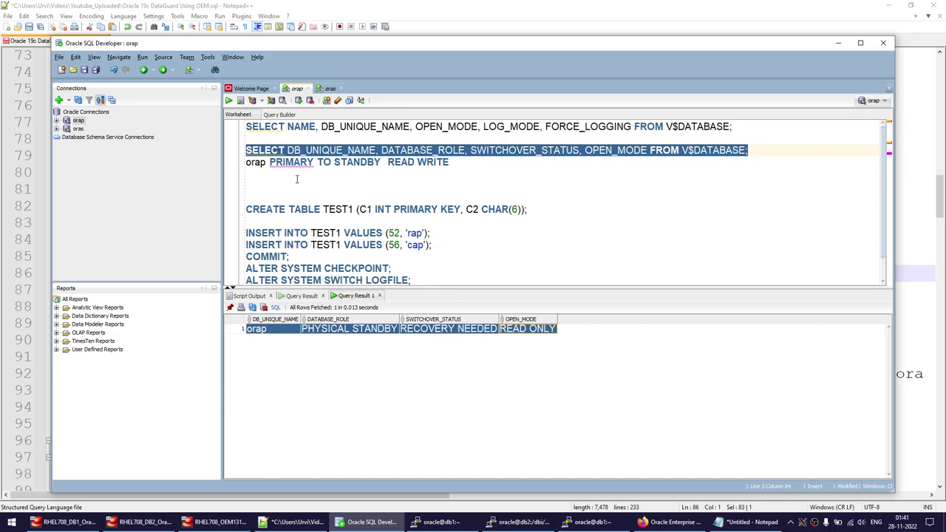
pyautogui.click(296, 179)
pyautogui.hotkey('ctrl', 'v')
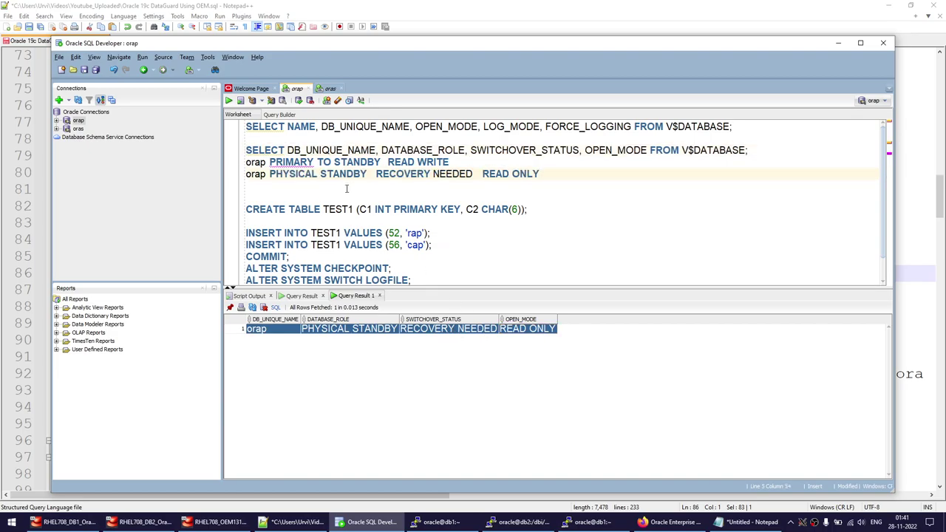
# - Check the switchover progress in Enterprise Manager, then review the recorded orap standby row
pyautogui.click(671, 521)
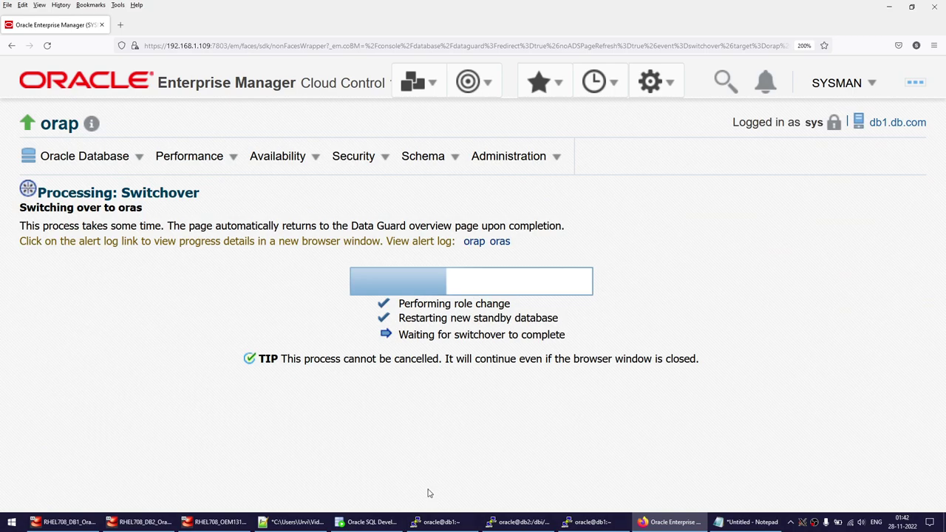
pyautogui.click(367, 521)
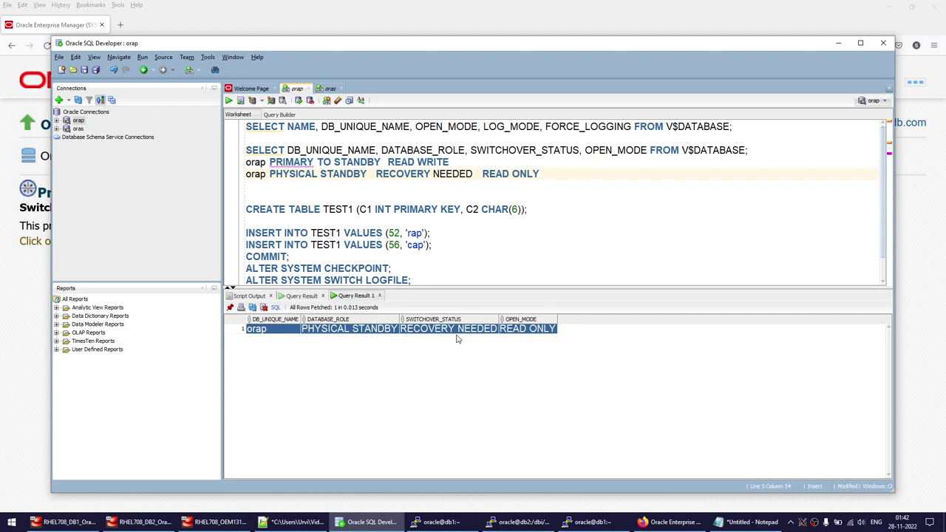
pyautogui.click(528, 333)
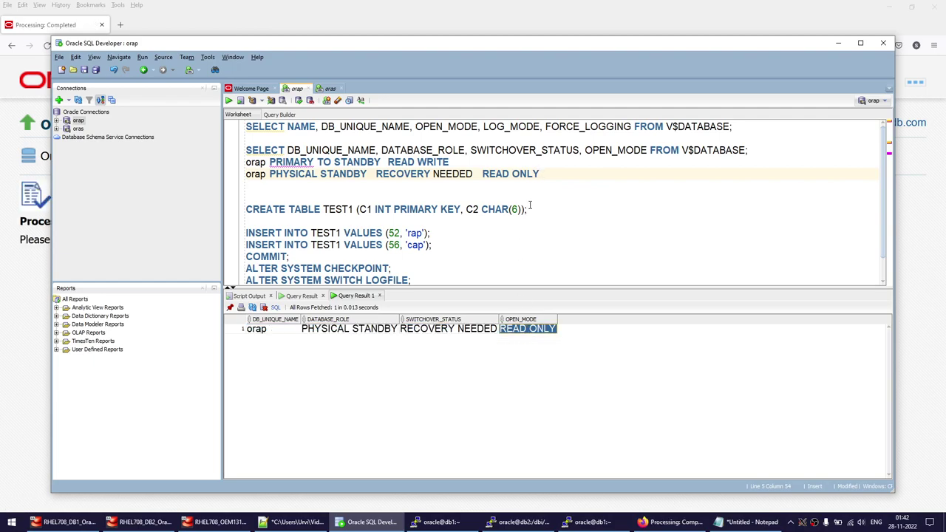
pyautogui.moveTo(563, 174); pyautogui.dragTo(246, 174)
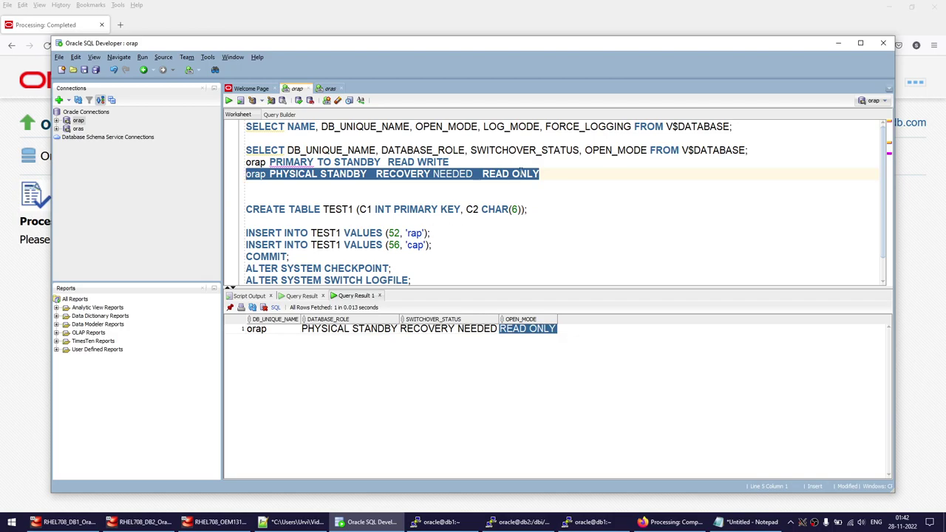
pyautogui.click(757, 148)
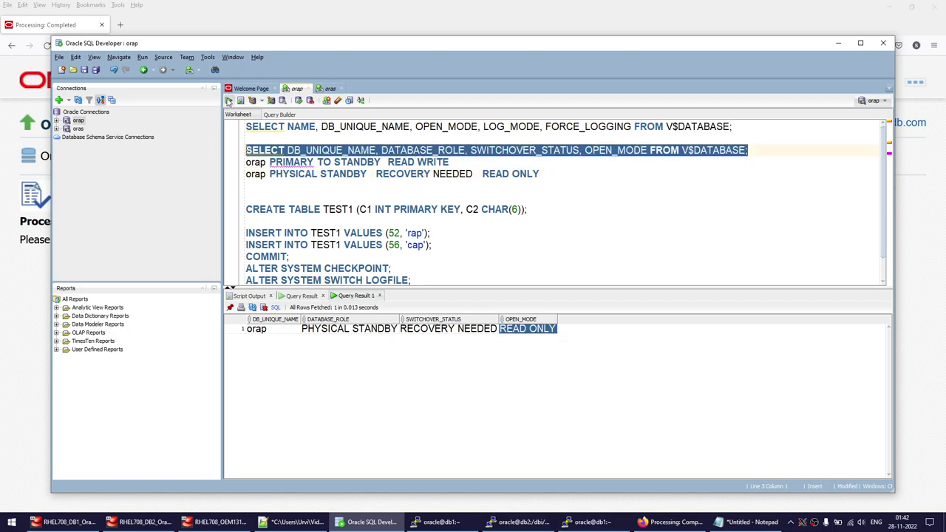